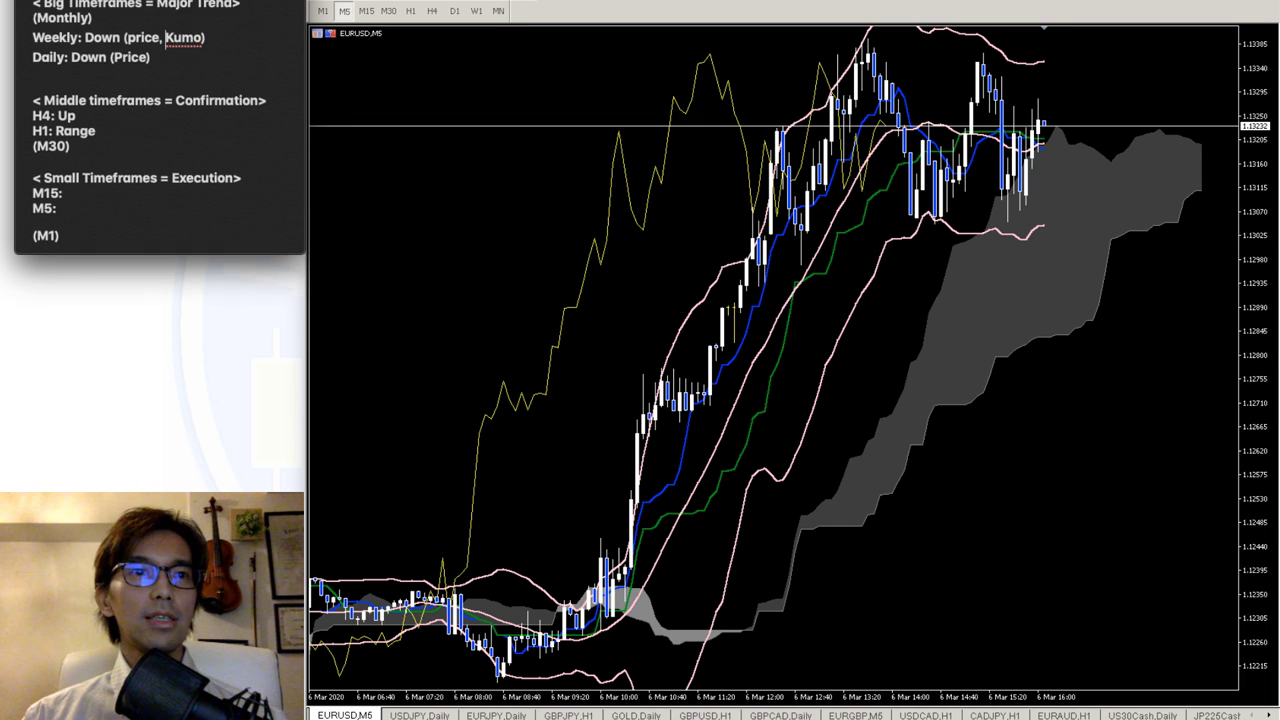
# - Review the Big Timeframes notes, highlighting the Major Trend heading and the Weekly and Daily lines
pyautogui.moveTo(265, 0)
pyautogui.mouseDown()
pyautogui.moveTo(265, 12)
pyautogui.moveTo(268, 1)
pyautogui.mouseUp()
pyautogui.moveTo(43, 46); pyautogui.dragTo(232, 48)
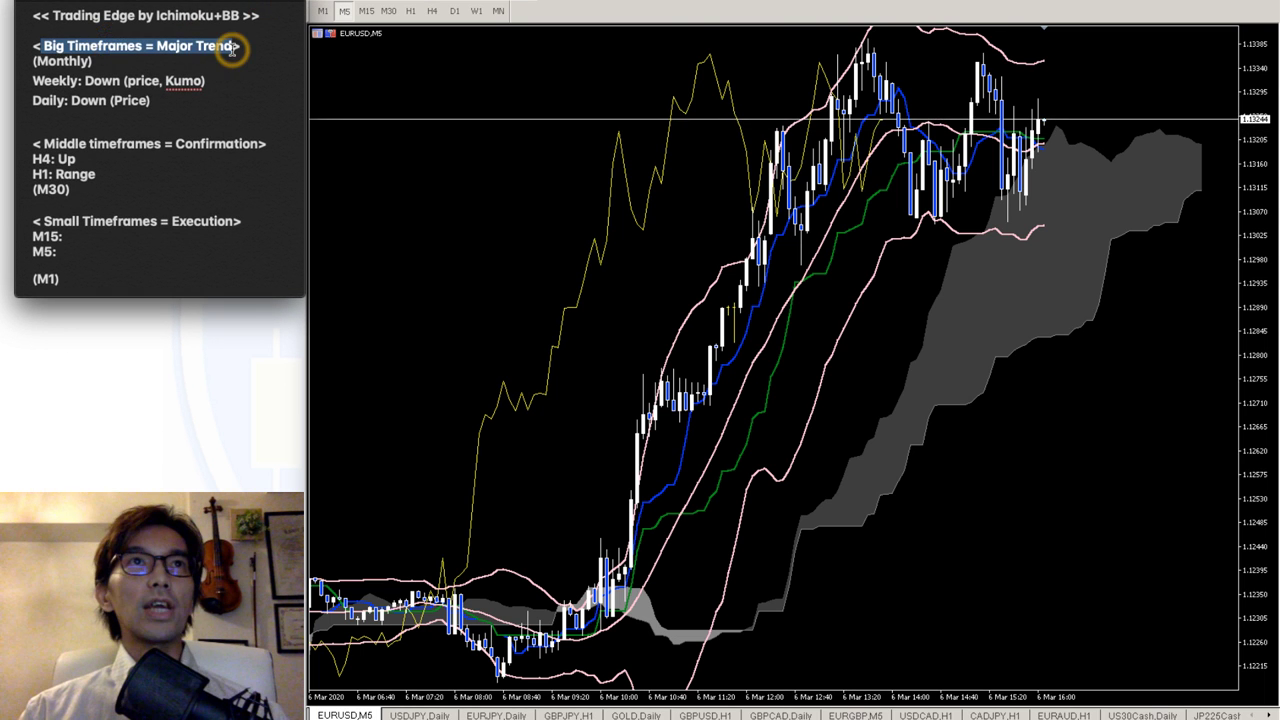
pyautogui.click(27, 76)
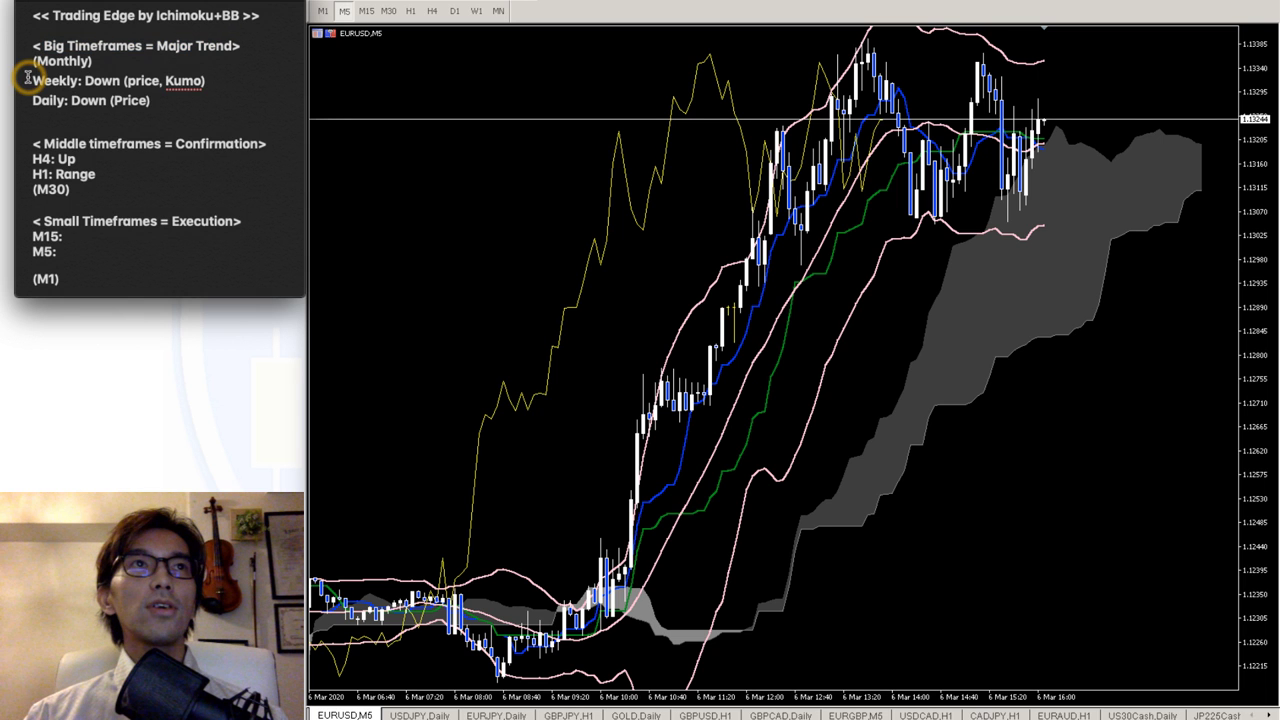
pyautogui.click(36, 96)
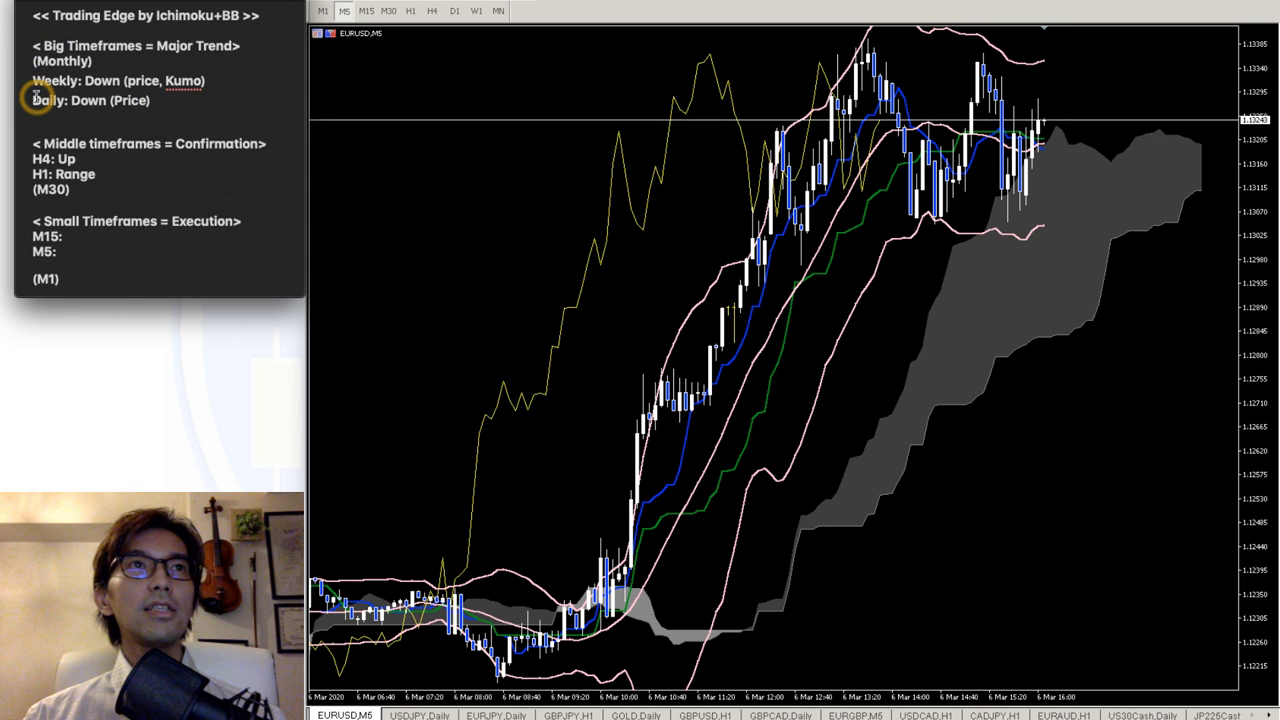
pyautogui.click(157, 100)
pyautogui.keyDown('shift'); pyautogui.click(157, 100); pyautogui.keyUp('shift')
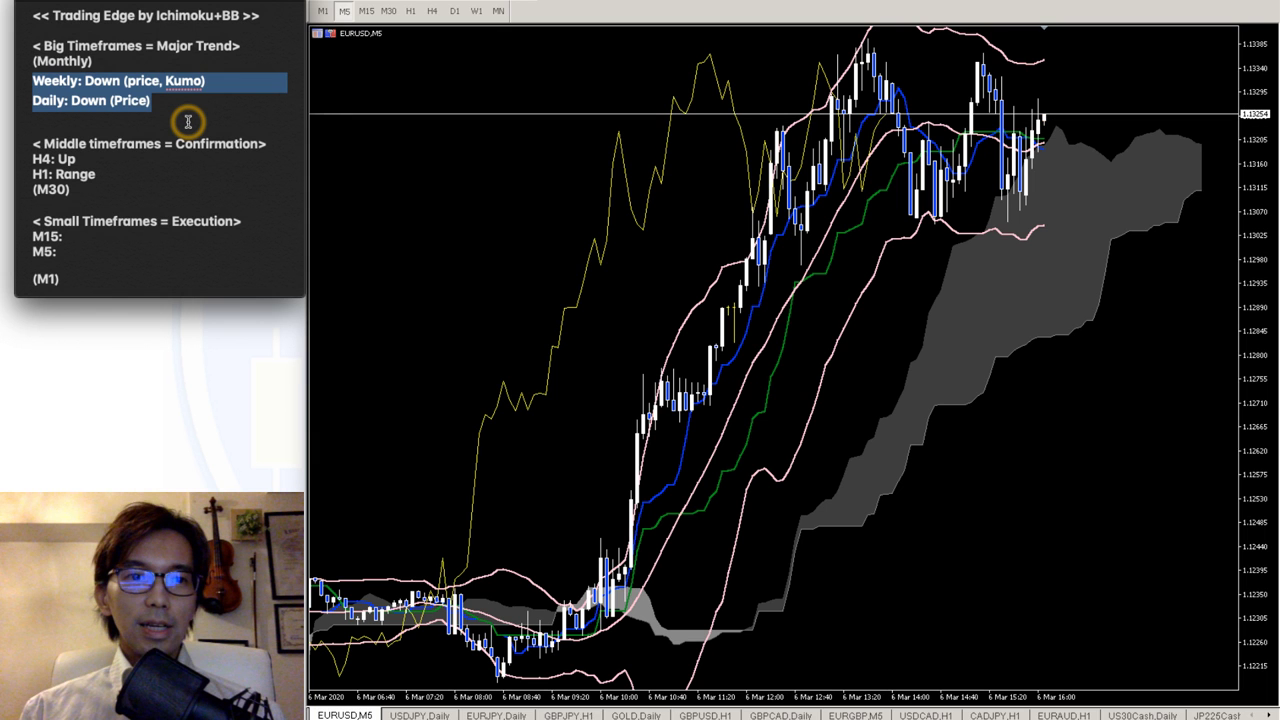
pyautogui.click(188, 110)
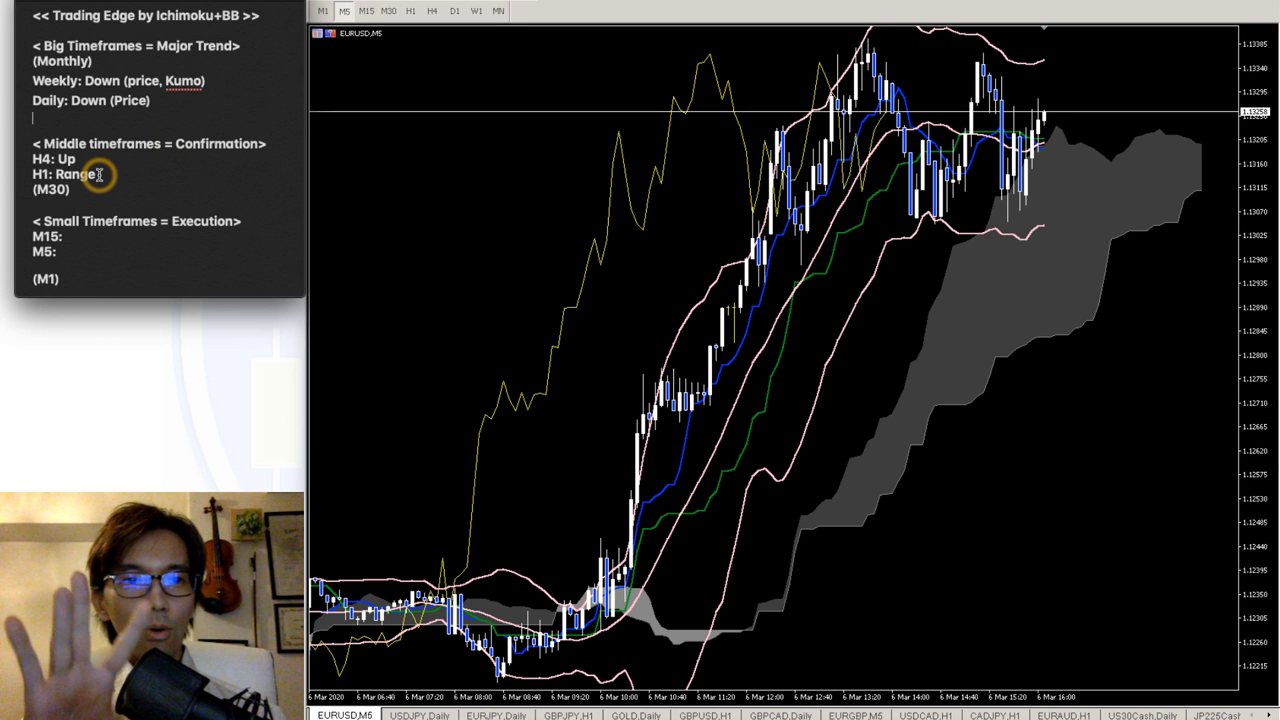
# - Highlight the H4 and H1 lines of the middle timeframes, followed by the M15 and M5 lines of the small timeframes
pyautogui.moveTo(99, 174); pyautogui.dragTo(34, 158)
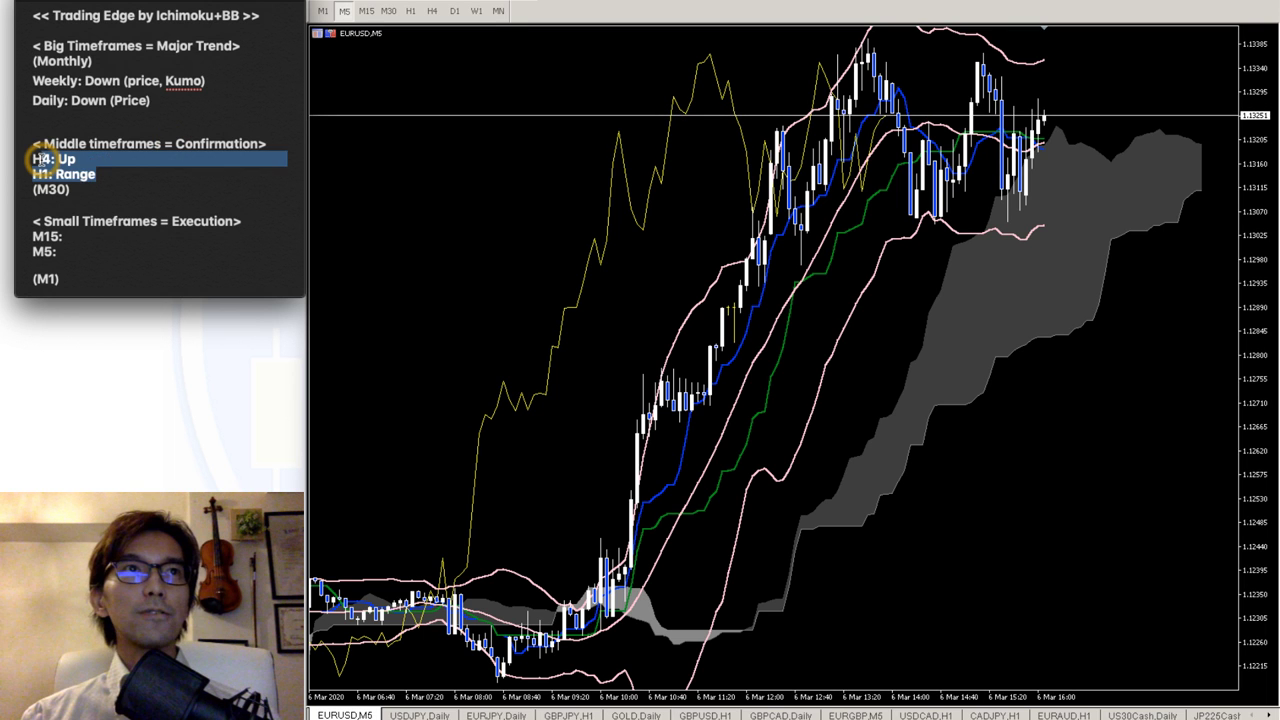
pyautogui.click(40, 158)
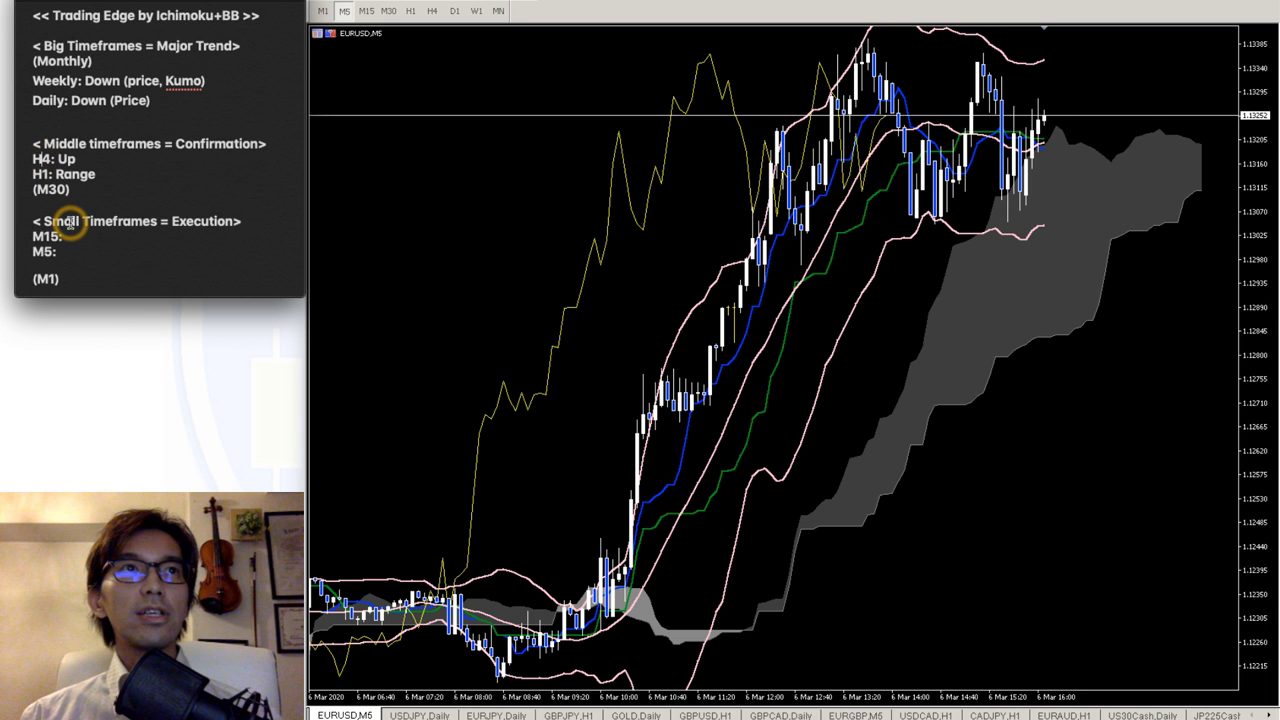
pyautogui.moveTo(74, 254); pyautogui.dragTo(81, 245)
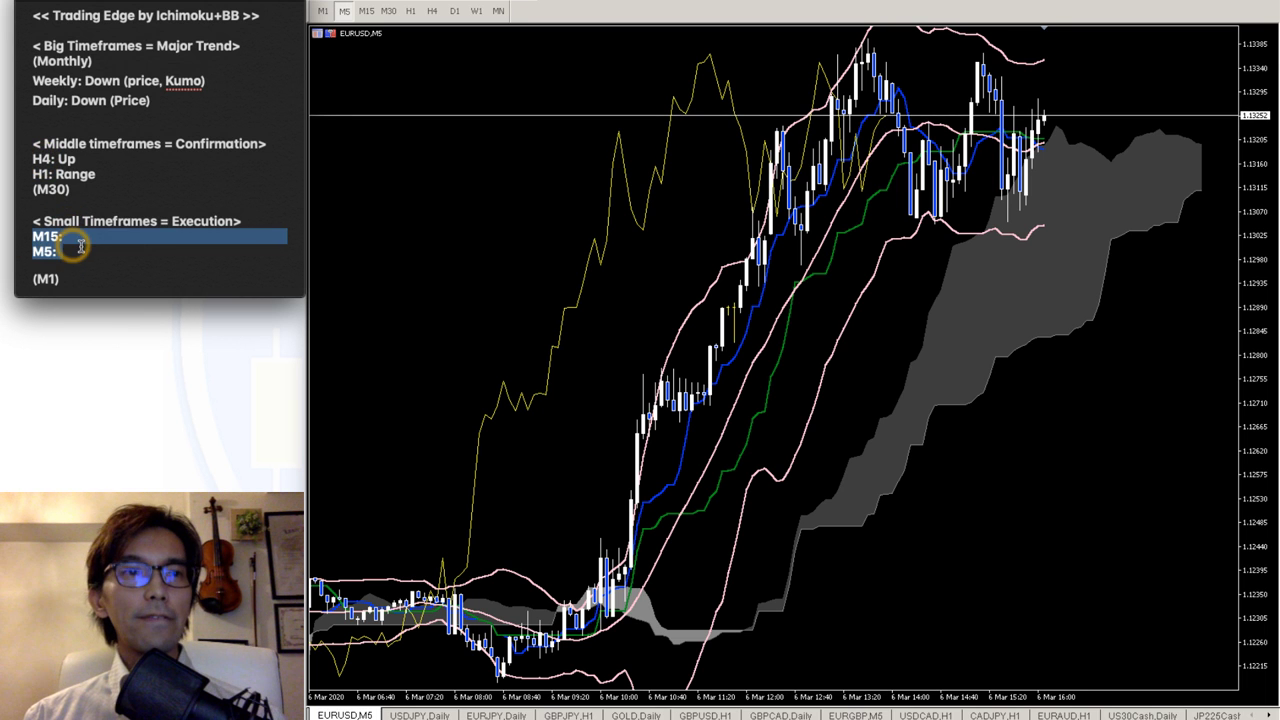
# - Highlight each timeframe group's role in the notes: Major Trend, Confirmation and Execution
pyautogui.click(183, 226)
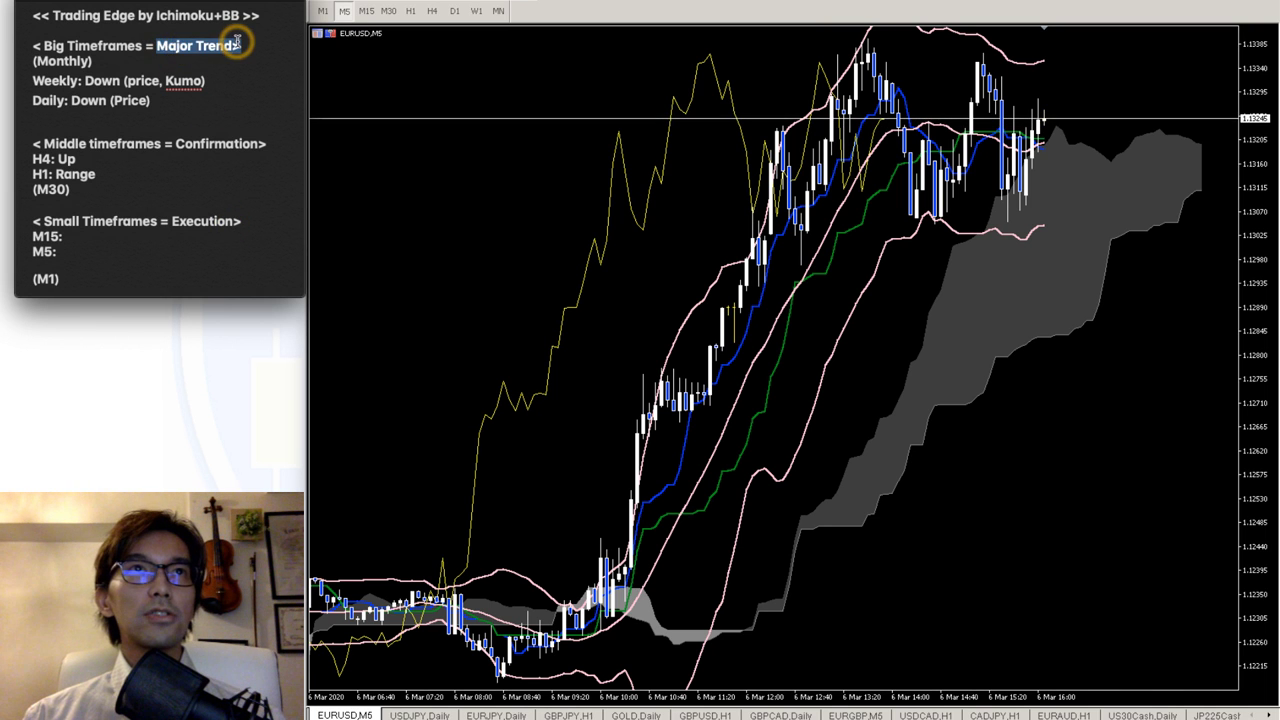
pyautogui.doubleClick(189, 146)
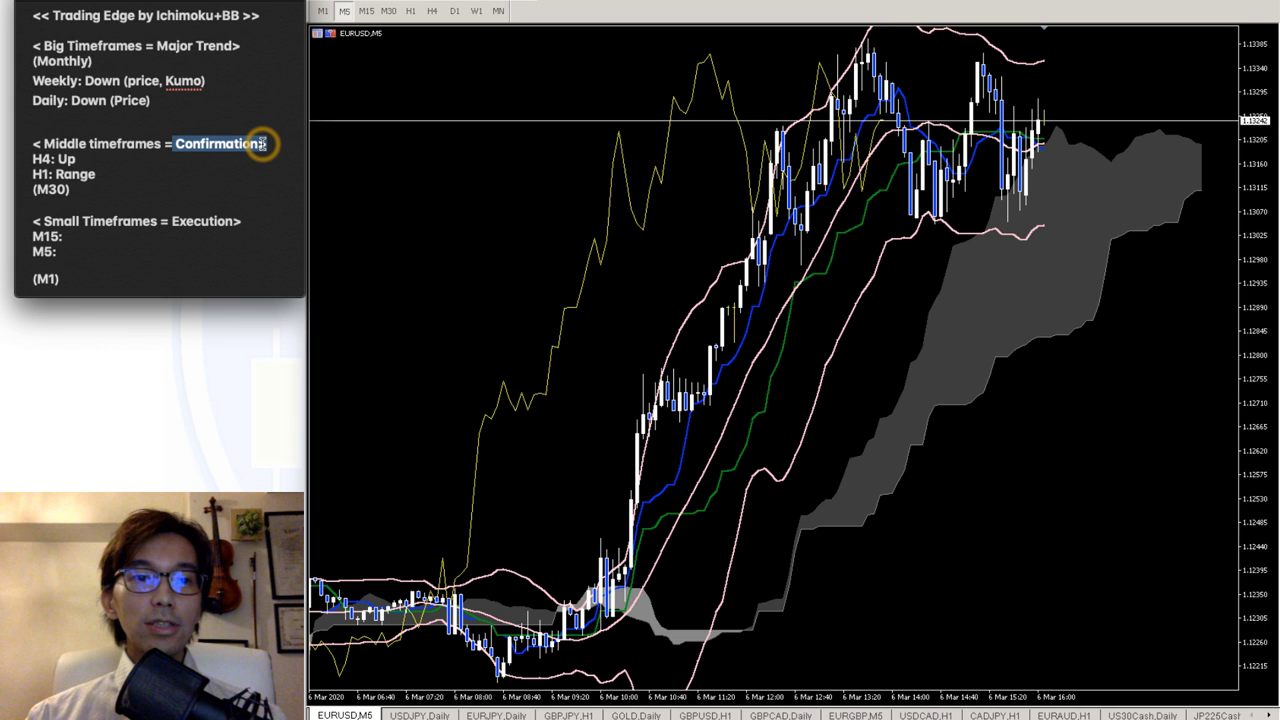
pyautogui.click(167, 218)
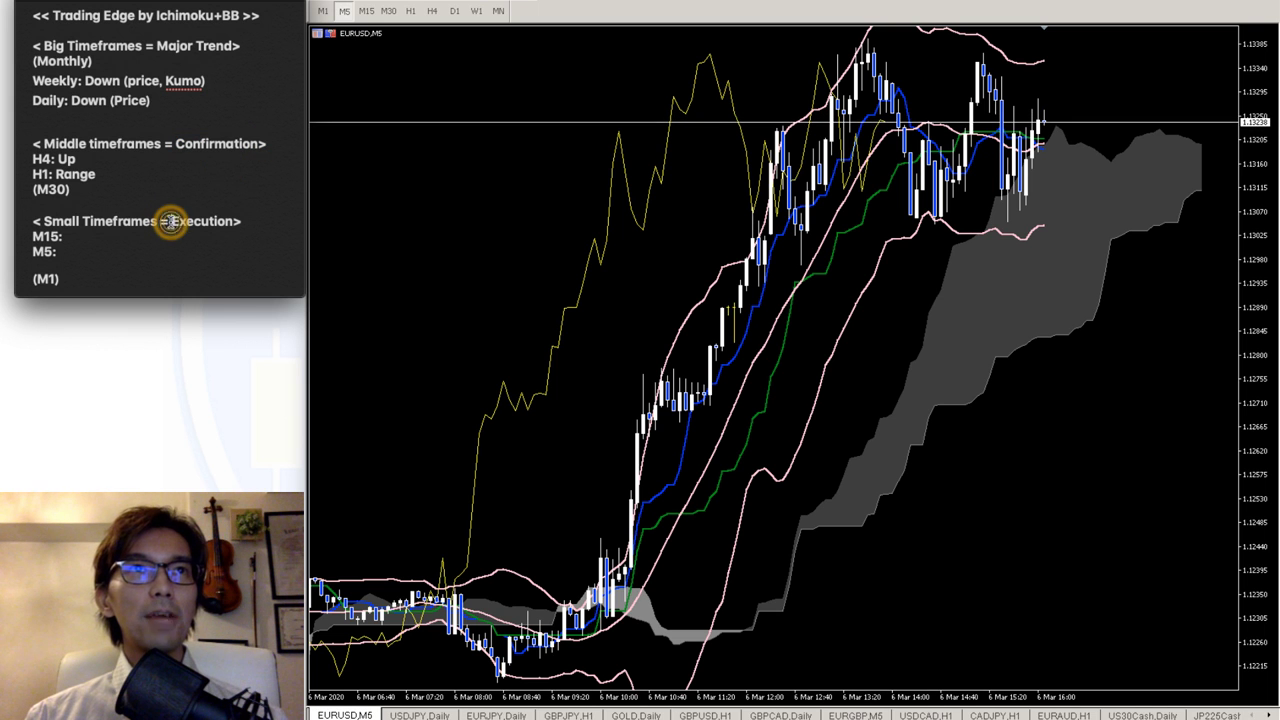
pyautogui.moveTo(172, 222); pyautogui.dragTo(238, 222)
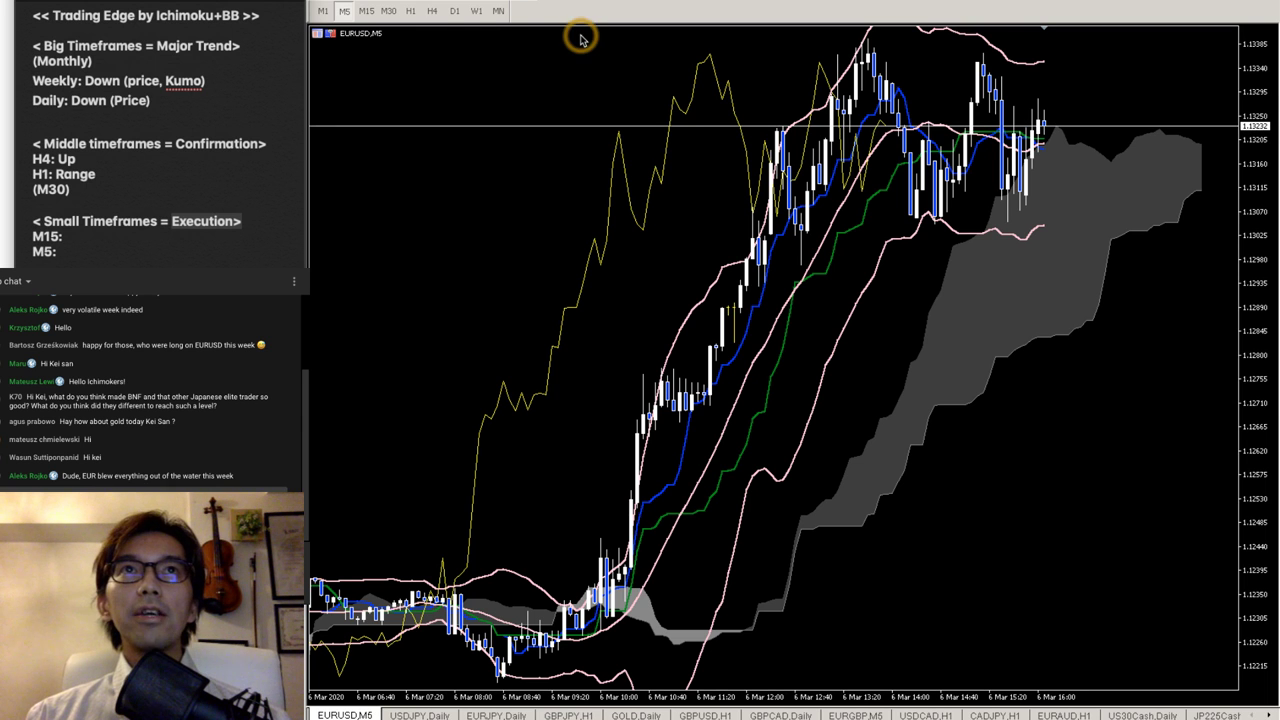
# - Switch the EURUSD chart to the H1 timeframe and sketch a head-and-shoulders pattern with a downward arrow over the 2–5 March candles
pyautogui.click(410, 11)
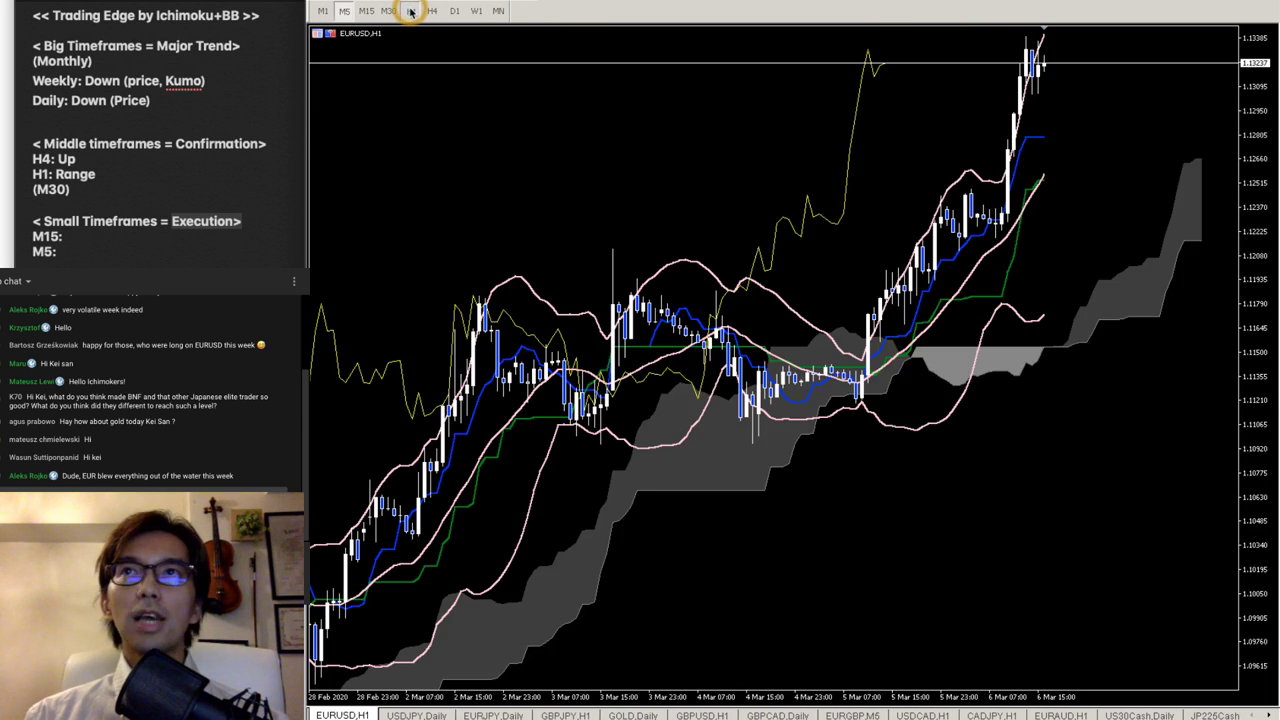
pyautogui.moveTo(522, 350)
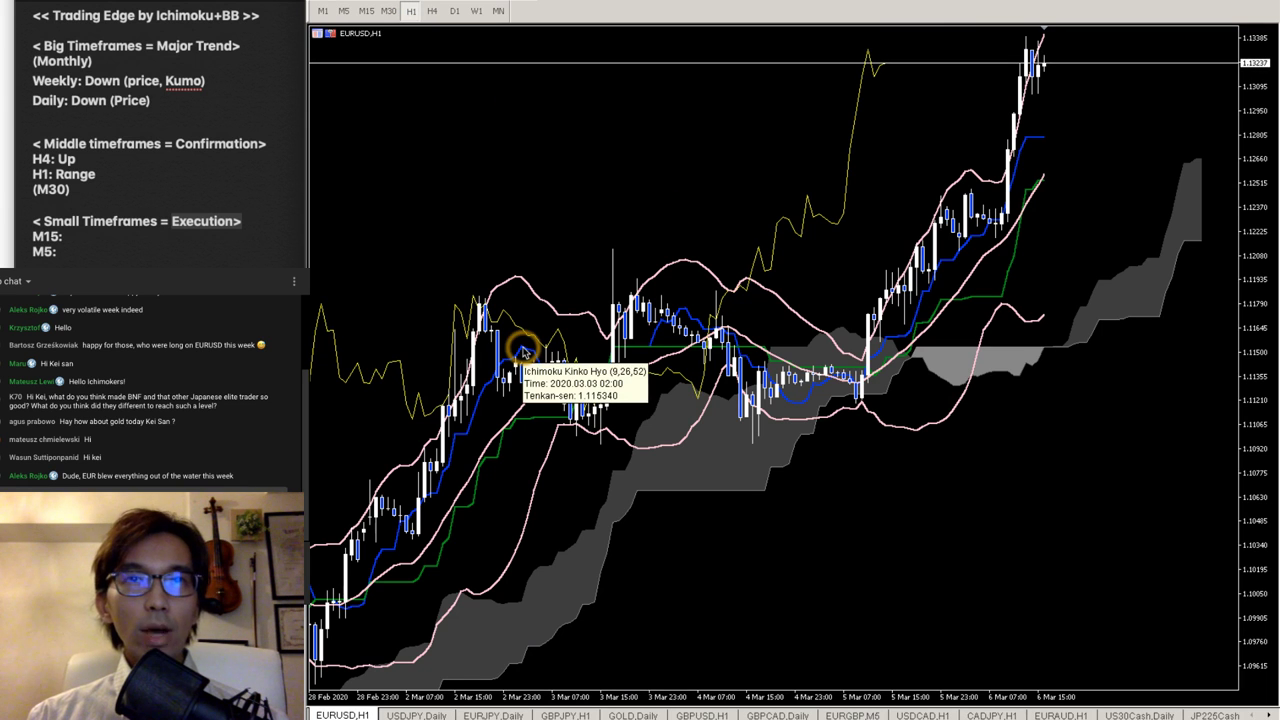
pyautogui.moveTo(358, 388)
pyautogui.mouseDown()
pyautogui.moveTo(511, 232)
pyautogui.moveTo(587, 319)
pyautogui.moveTo(627, 245)
pyautogui.moveTo(674, 200)
pyautogui.moveTo(784, 347)
pyautogui.moveTo(863, 267)
pyautogui.moveTo(968, 382)
pyautogui.mouseUp()
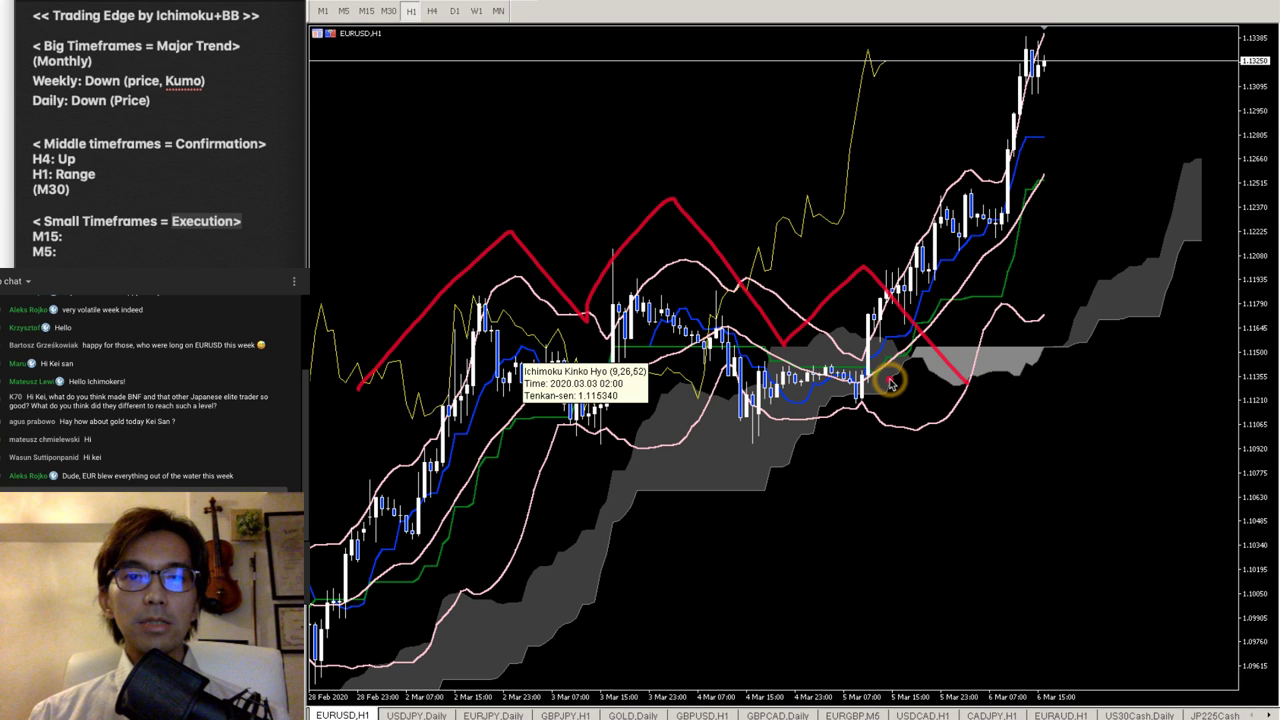
pyautogui.moveTo(866, 343)
pyautogui.mouseDown()
pyautogui.moveTo(985, 493)
pyautogui.moveTo(948, 488)
pyautogui.mouseUp()
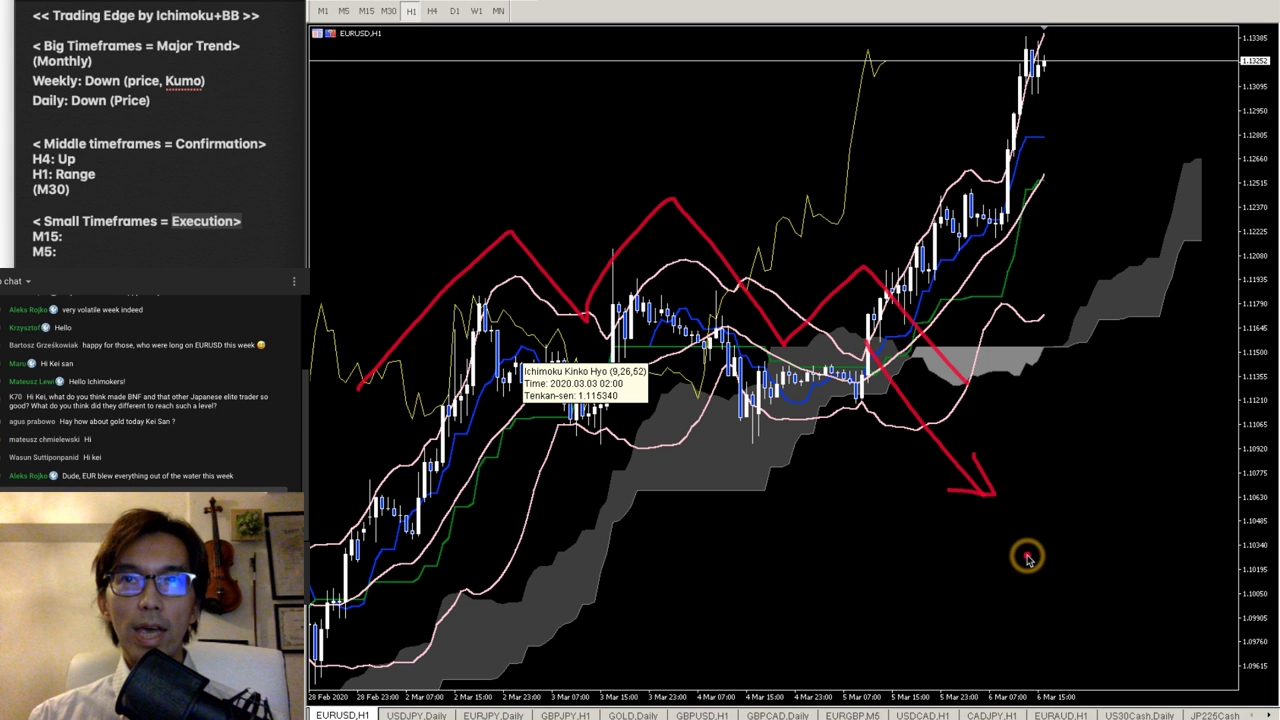
# - Mark the early March range with lower and upper horizontal lines, add upward arrows on price and the future Kumo, and clear the annotations
pyautogui.moveTo(491, 439)
pyautogui.mouseDown()
pyautogui.moveTo(957, 427)
pyautogui.moveTo(1066, 440)
pyautogui.mouseUp()
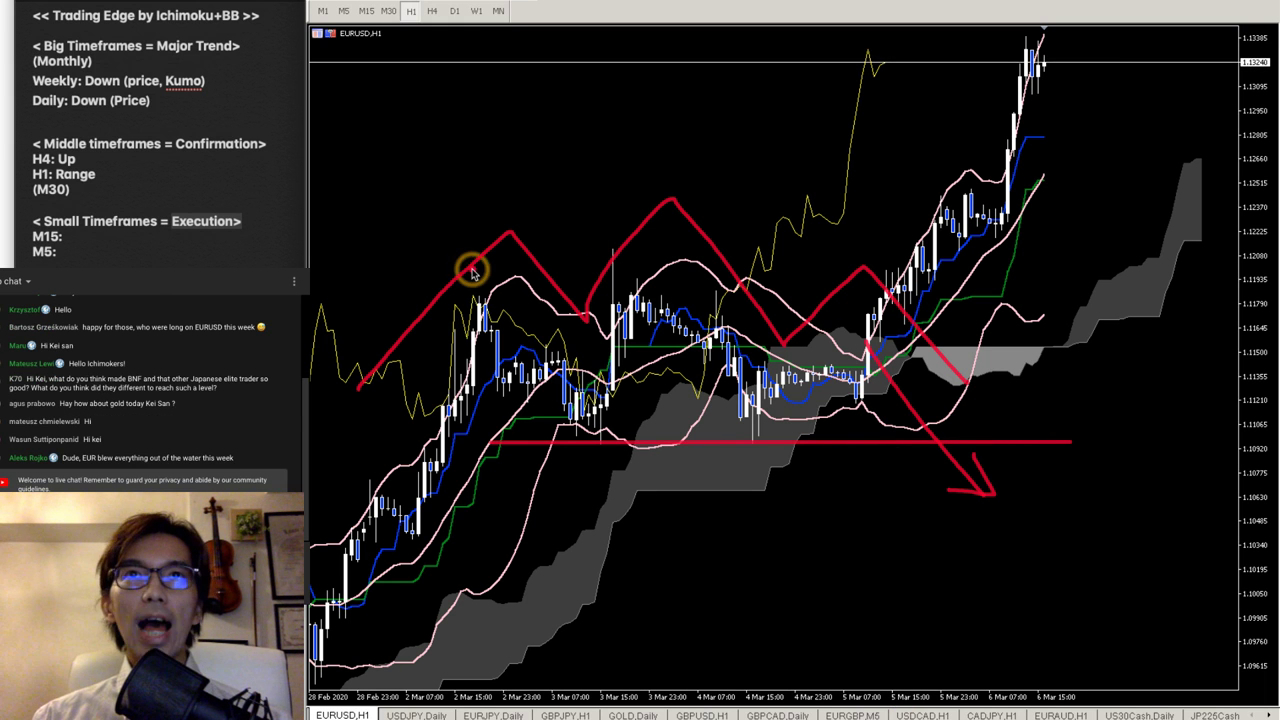
pyautogui.moveTo(400, 262)
pyautogui.mouseDown()
pyautogui.moveTo(1077, 277)
pyautogui.moveTo(1123, 240)
pyautogui.moveTo(1052, 252)
pyautogui.mouseUp()
pyautogui.moveTo(950, 228); pyautogui.dragTo(982, 205)
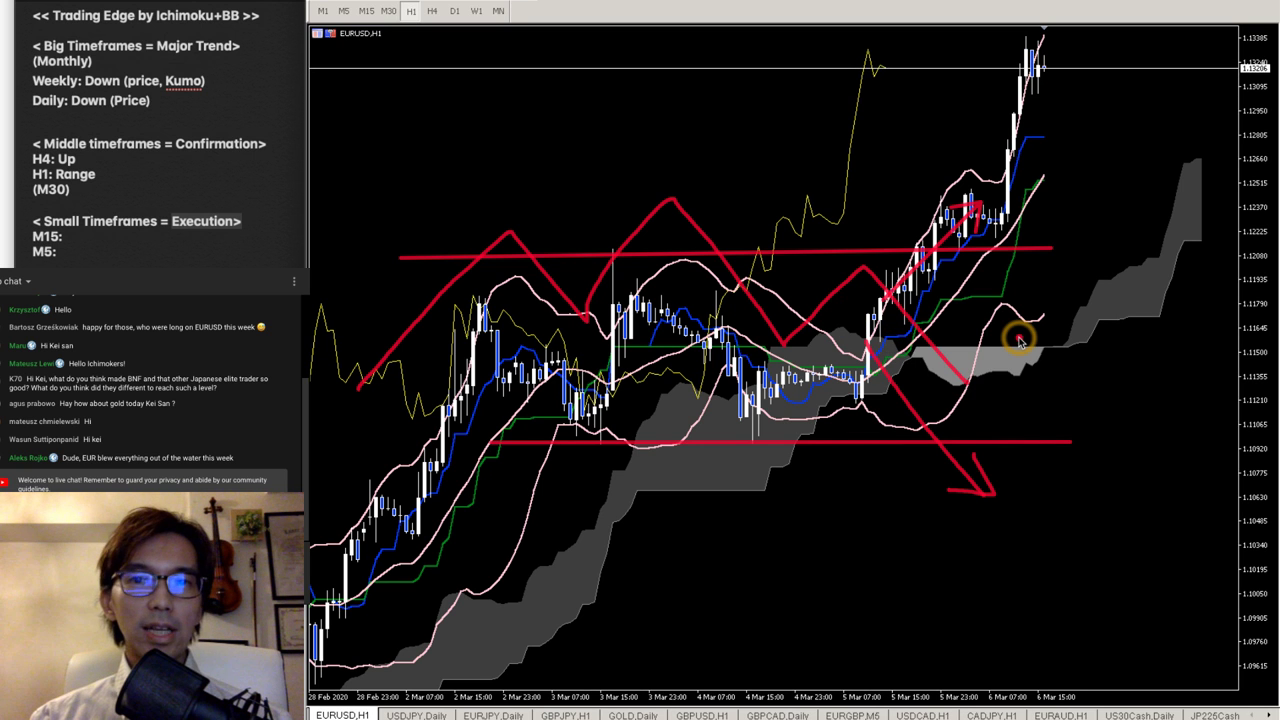
pyautogui.moveTo(1078, 340); pyautogui.dragTo(1215, 203)
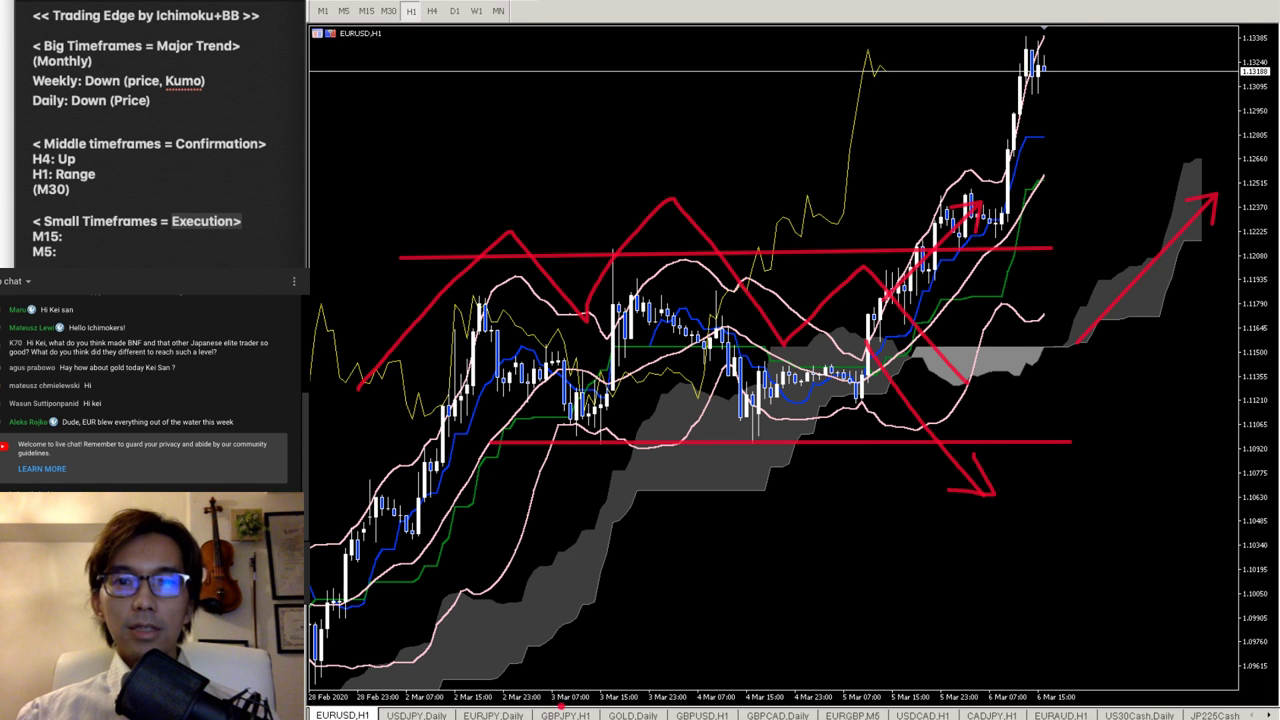
pyautogui.press('Escape')
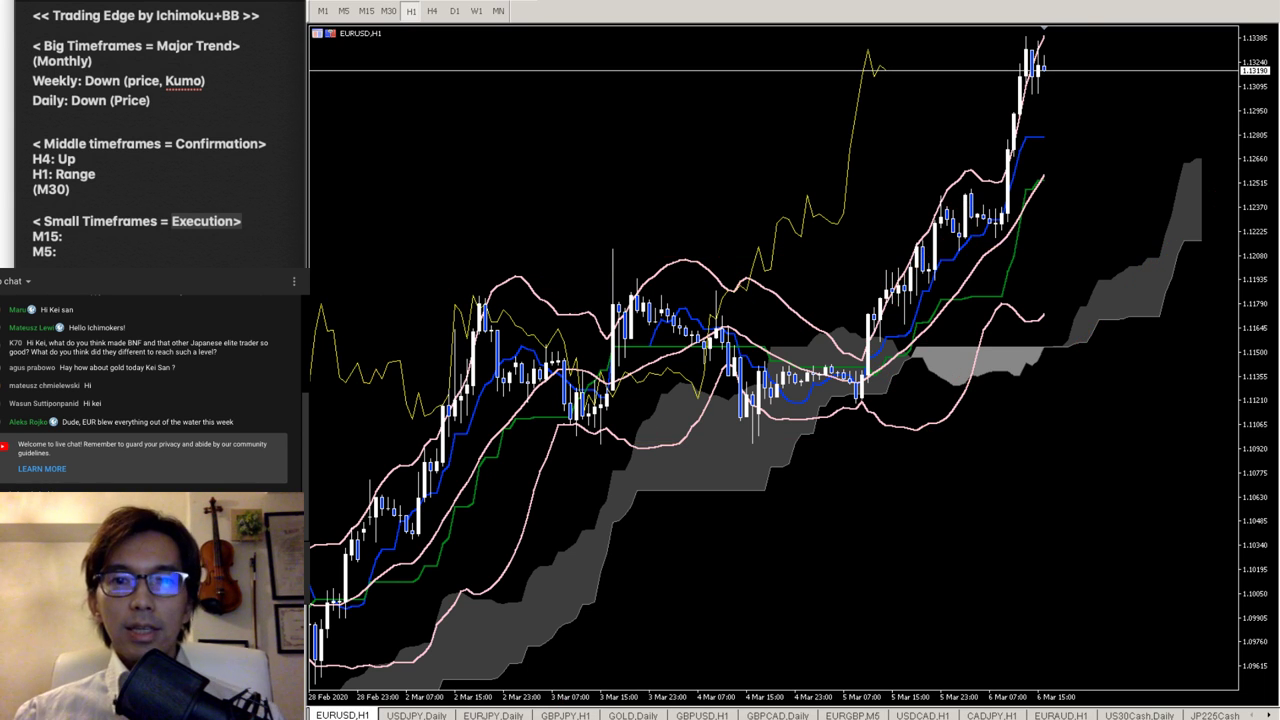
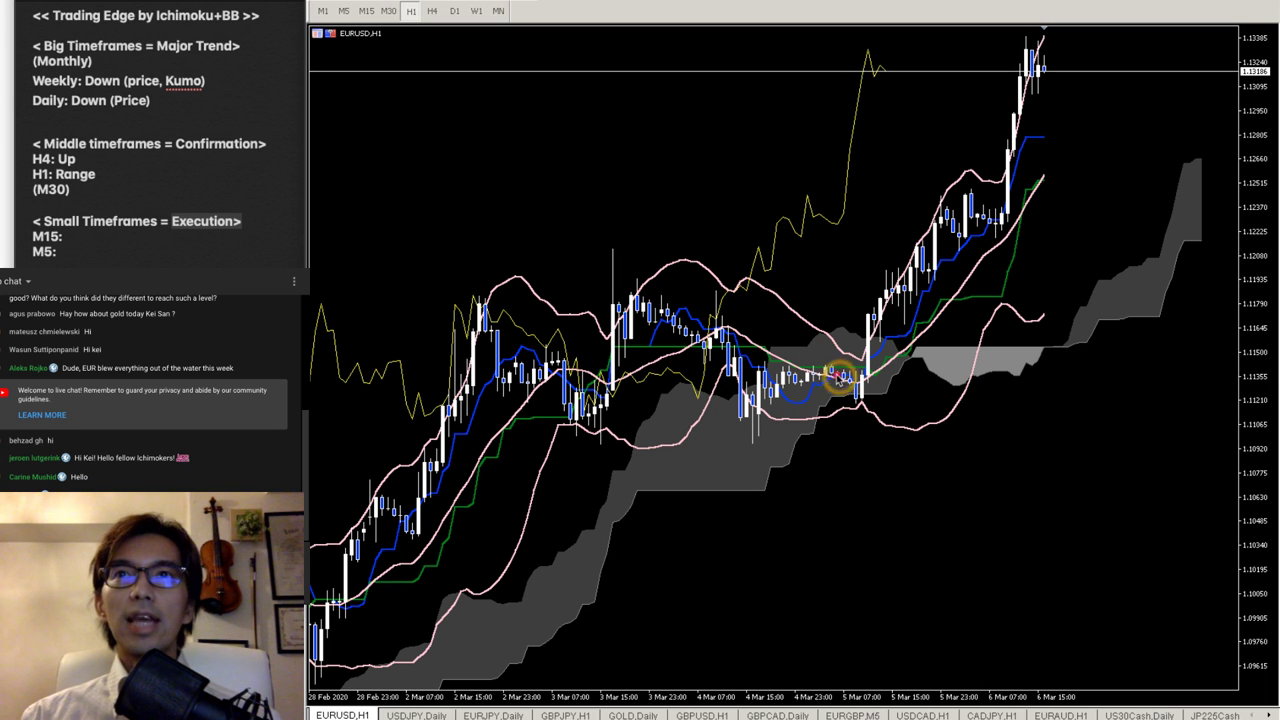
pyautogui.moveTo(840, 376); pyautogui.dragTo(1067, 597)
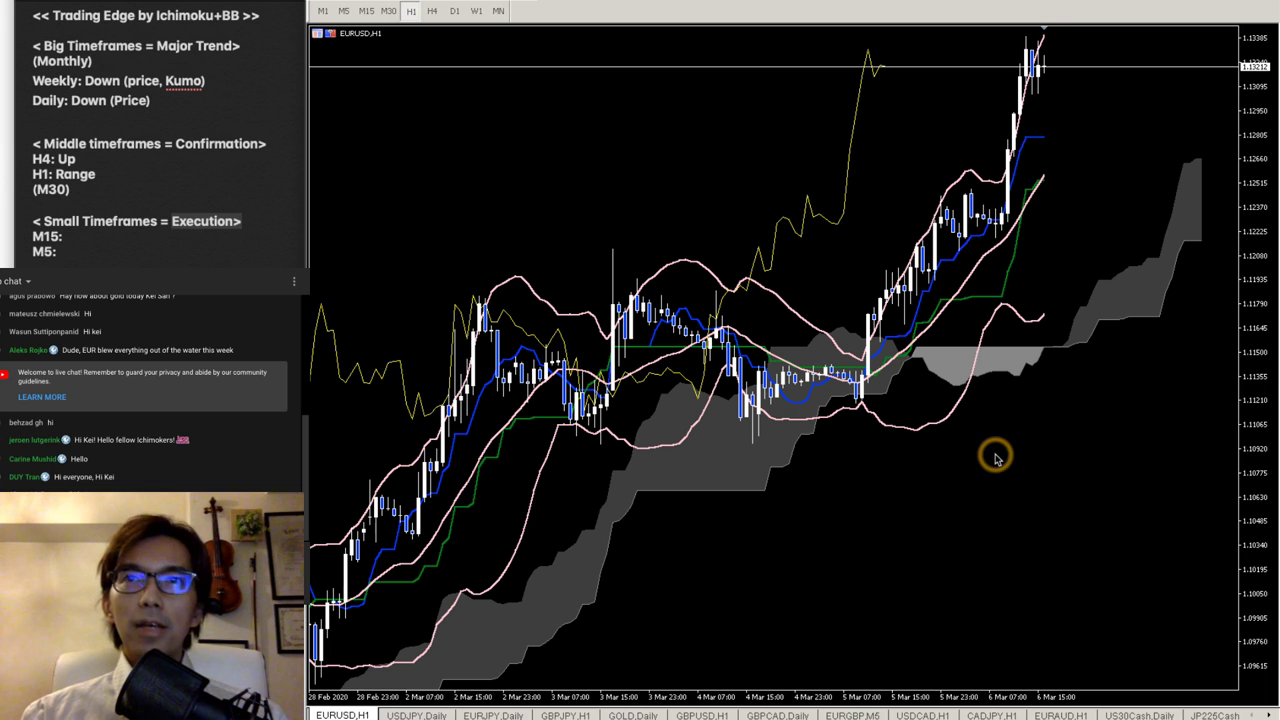
pyautogui.moveTo(800, 578); pyautogui.dragTo(846, 571)
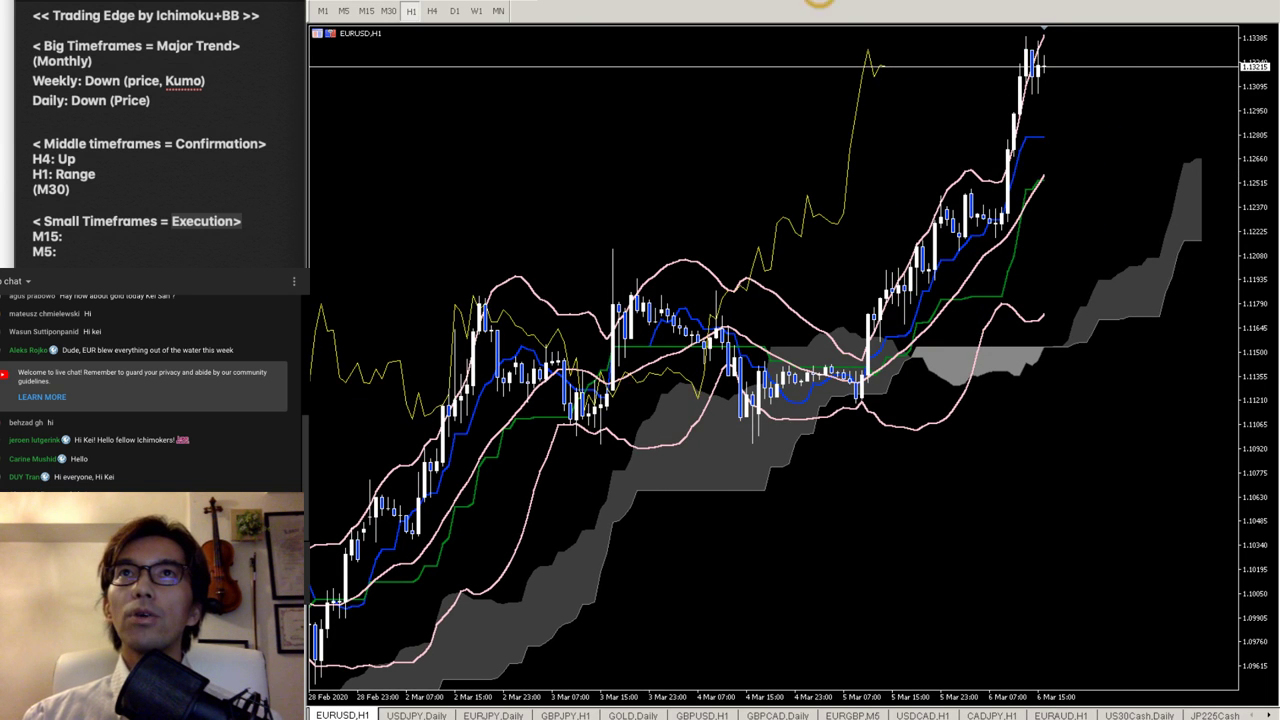
# - Draw a long upward arrow along the rising Kumo from about 27 February to 4 March
pyautogui.moveTo(830, 527); pyautogui.dragTo(1171, 514)
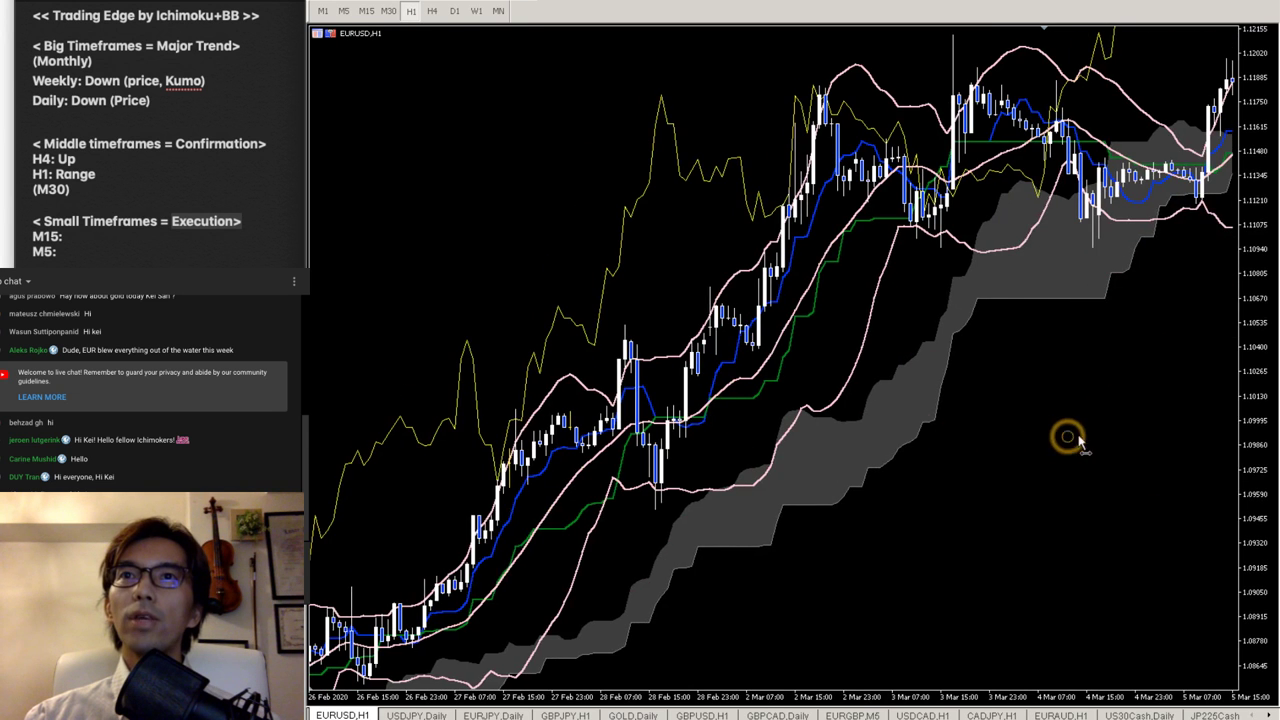
pyautogui.moveTo(1149, 437); pyautogui.dragTo(1162, 436)
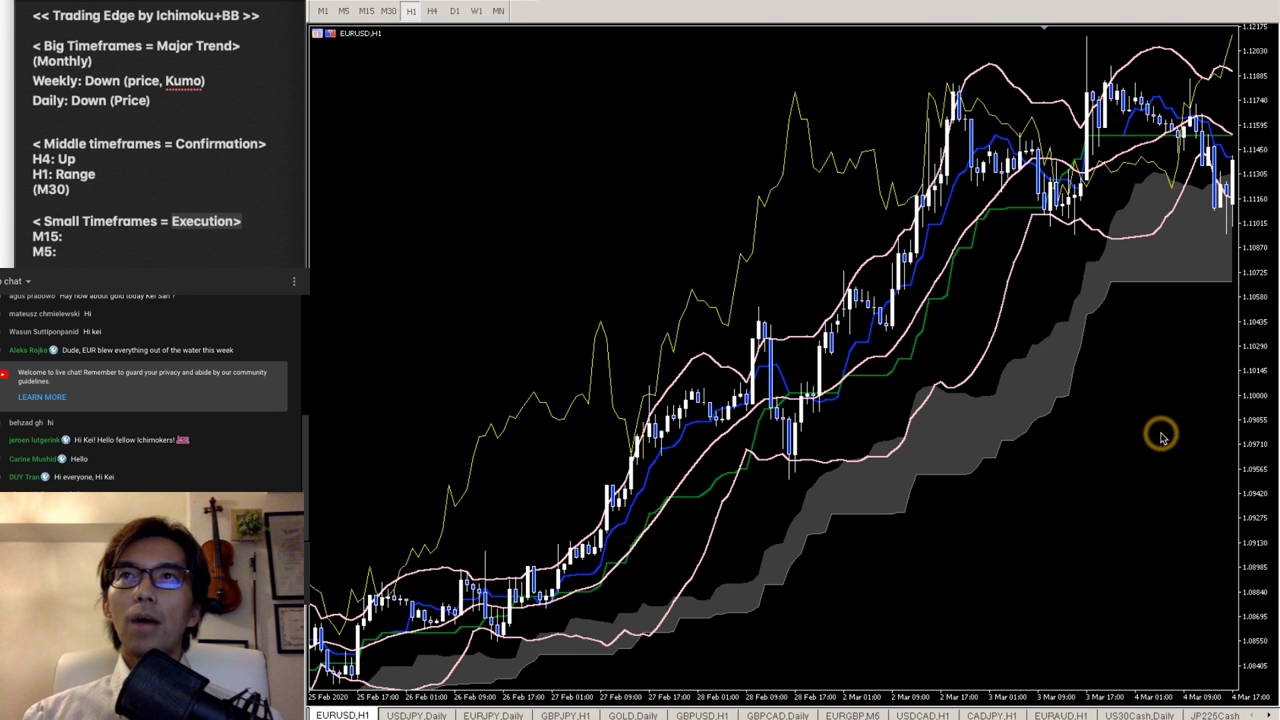
pyautogui.moveTo(937, 386); pyautogui.dragTo(721, 388)
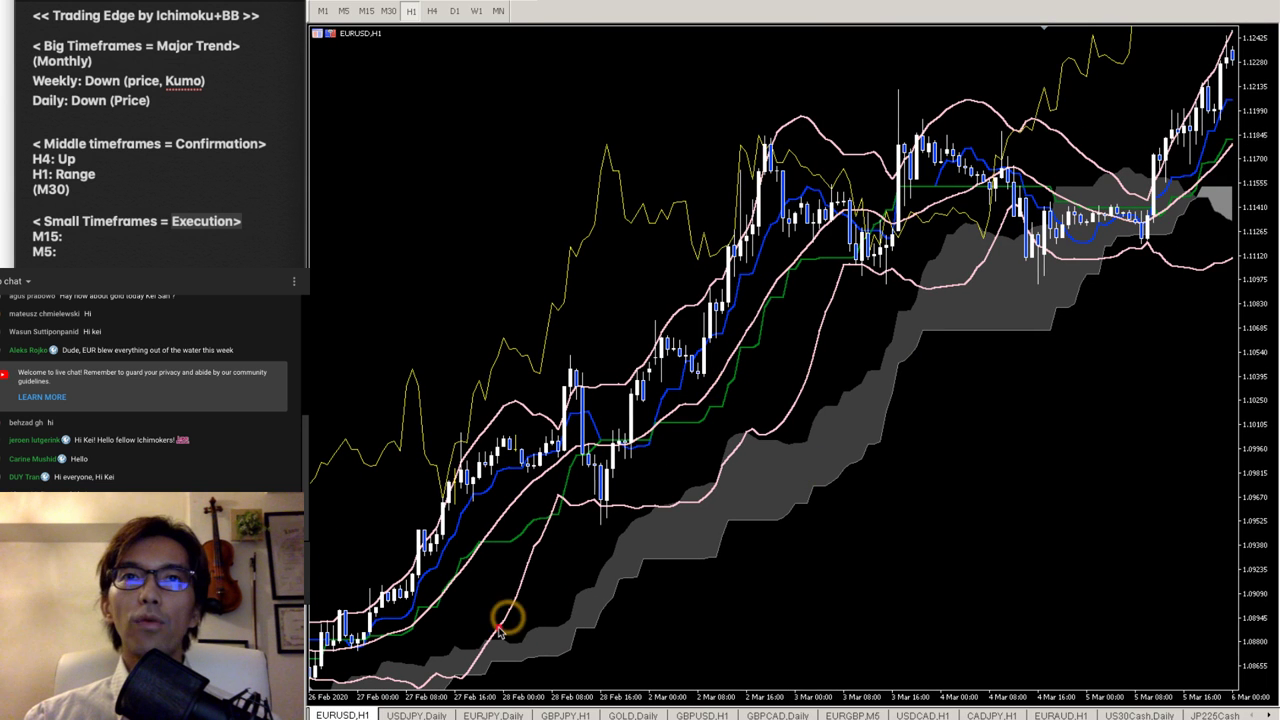
pyautogui.moveTo(497, 628)
pyautogui.mouseDown()
pyautogui.moveTo(720, 423)
pyautogui.moveTo(1015, 252)
pyautogui.mouseUp()
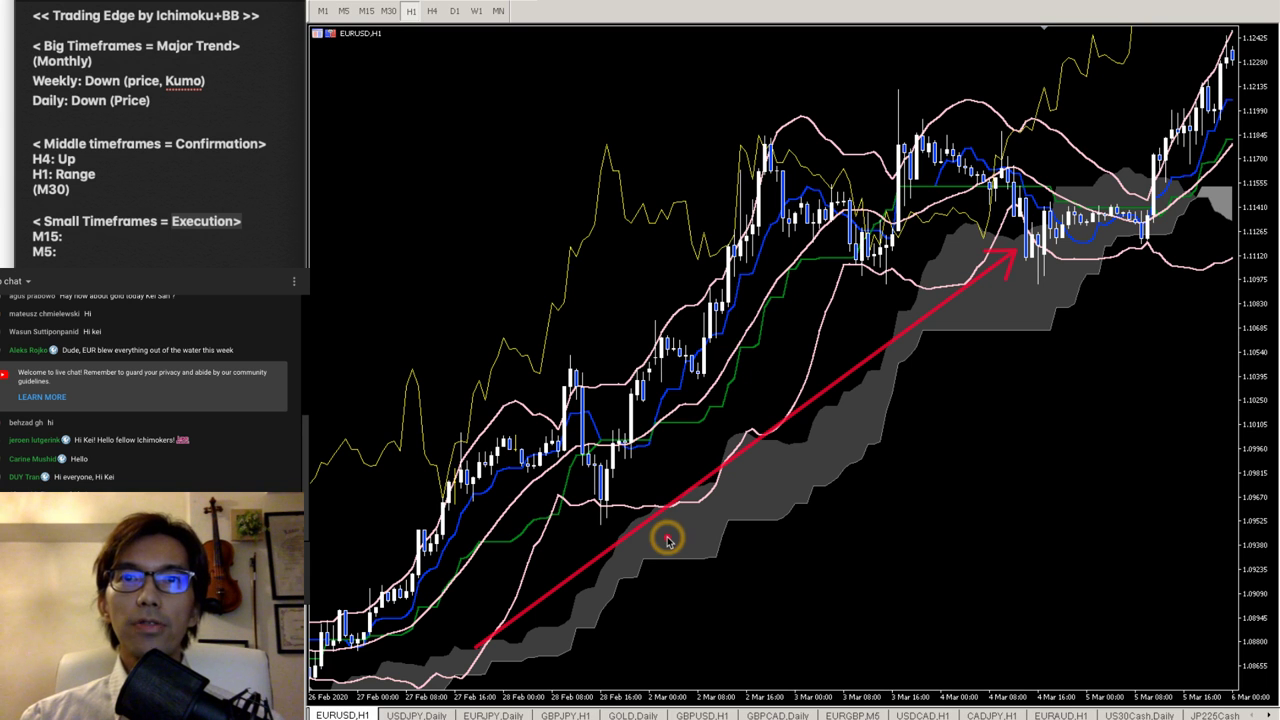
# - Trace the flat steps of the Kumo's lower edge and mark the 28 February pullback with a horizontal line and an upward arrow
pyautogui.moveTo(640, 558)
pyautogui.mouseDown()
pyautogui.moveTo(709, 558)
pyautogui.moveTo(826, 487)
pyautogui.mouseUp()
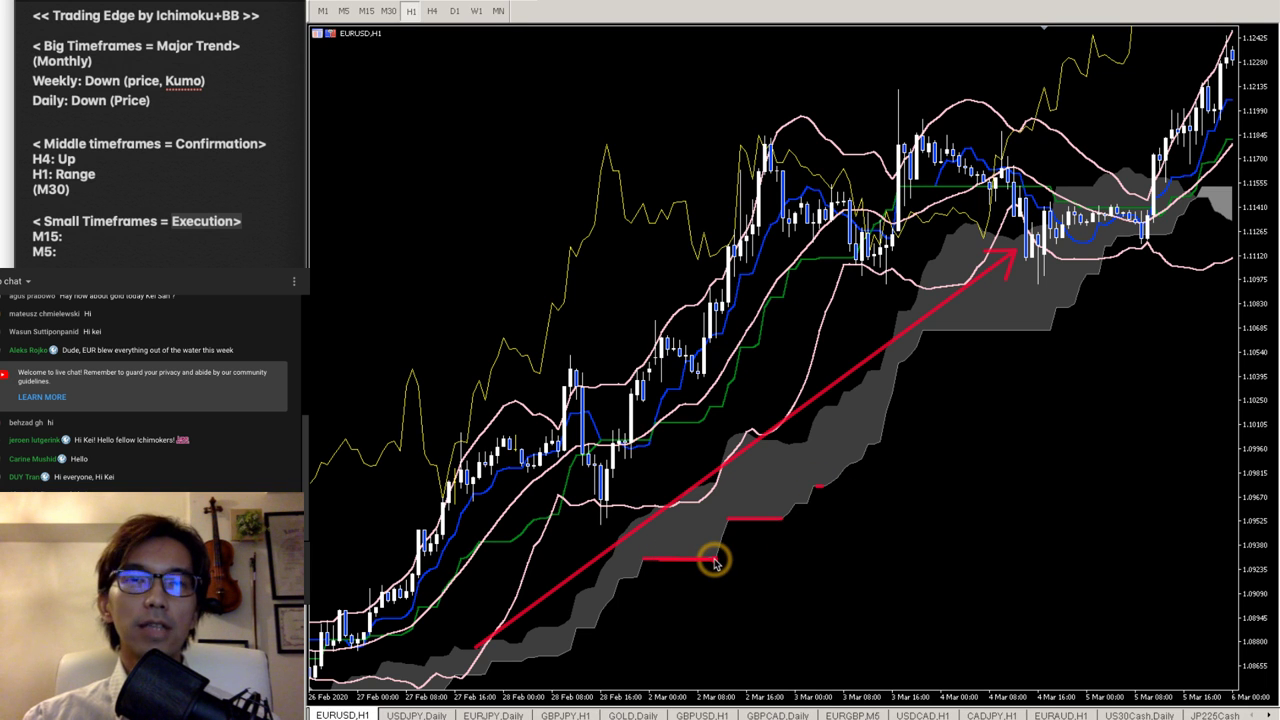
pyautogui.moveTo(468, 466); pyautogui.dragTo(598, 466)
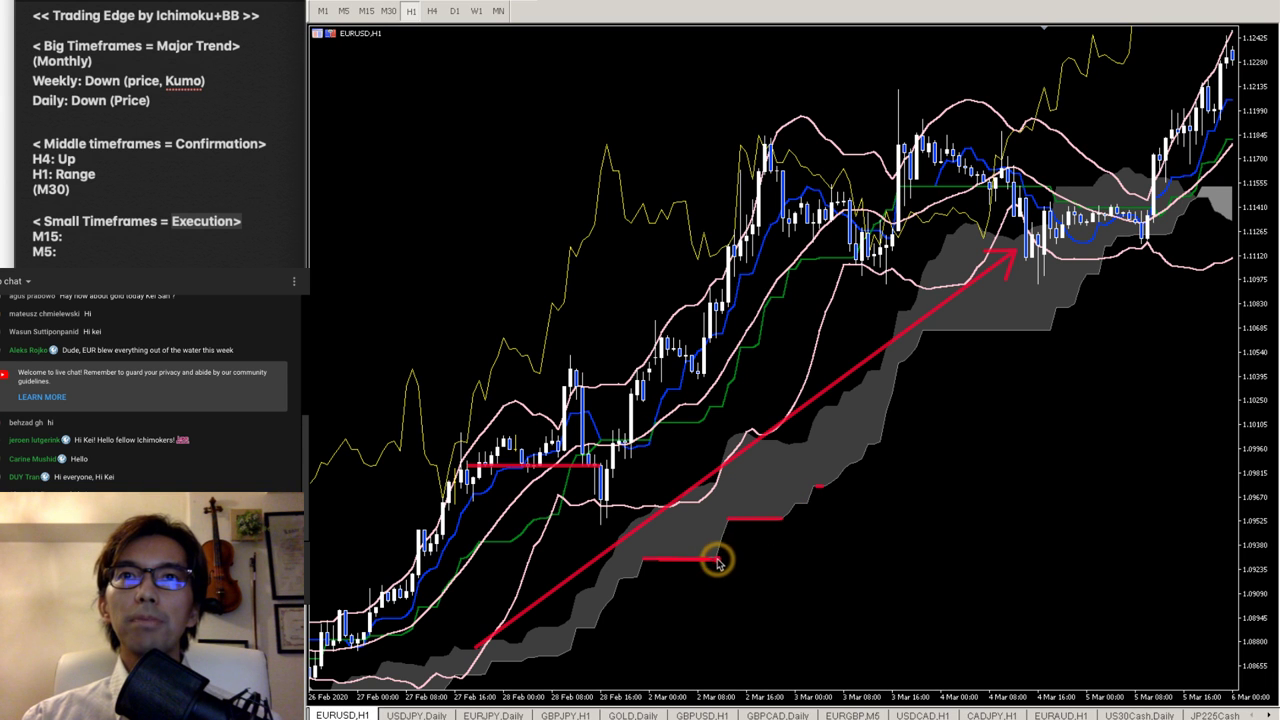
pyautogui.moveTo(717, 560); pyautogui.dragTo(728, 518)
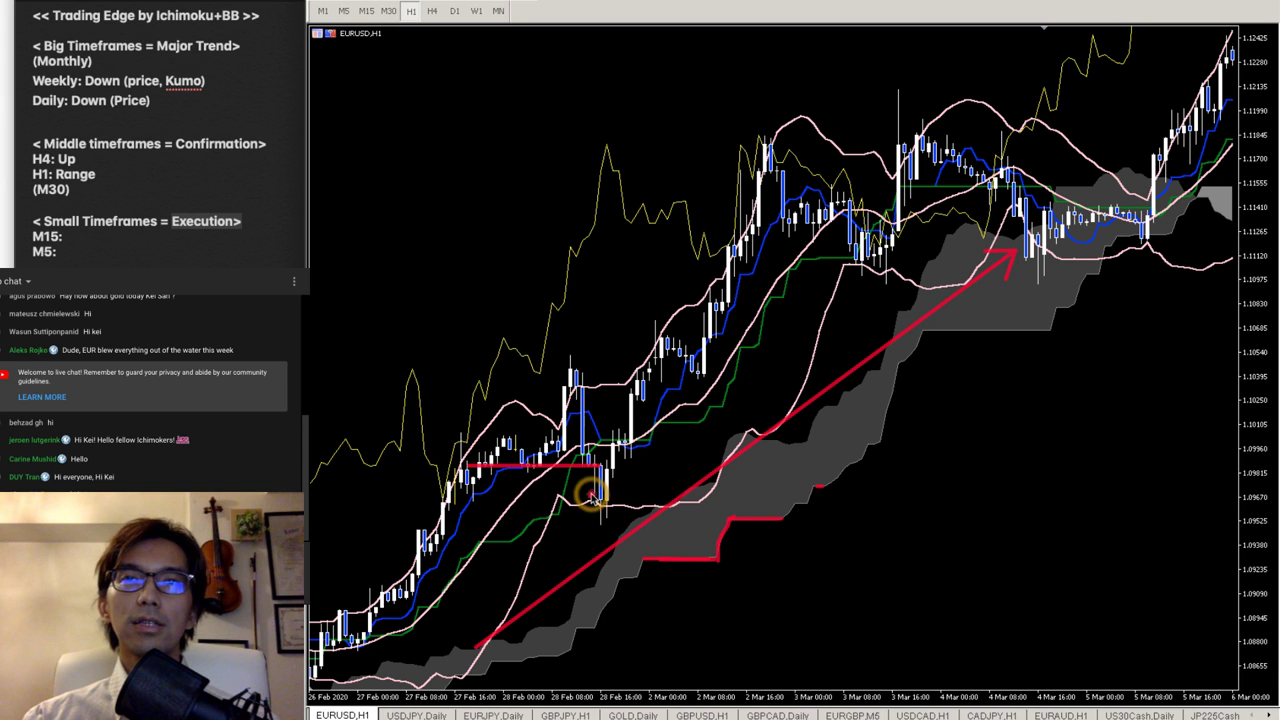
pyautogui.moveTo(592, 497)
pyautogui.mouseDown()
pyautogui.moveTo(635, 414)
pyautogui.moveTo(609, 417)
pyautogui.moveTo(640, 422)
pyautogui.mouseUp()
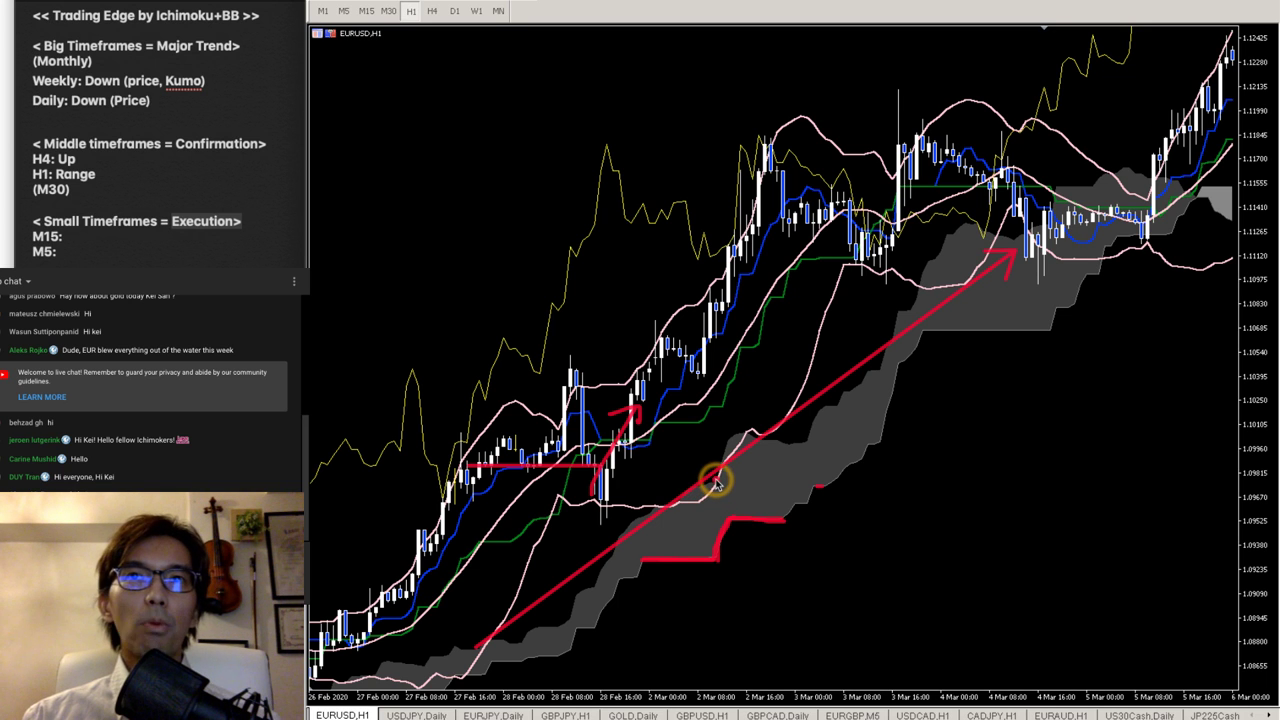
# - Mark the downward turns on the Kumo's upper edge and sketch a rise-and-fall arrow around the 28 February price peak
pyautogui.moveTo(737, 434); pyautogui.dragTo(751, 432)
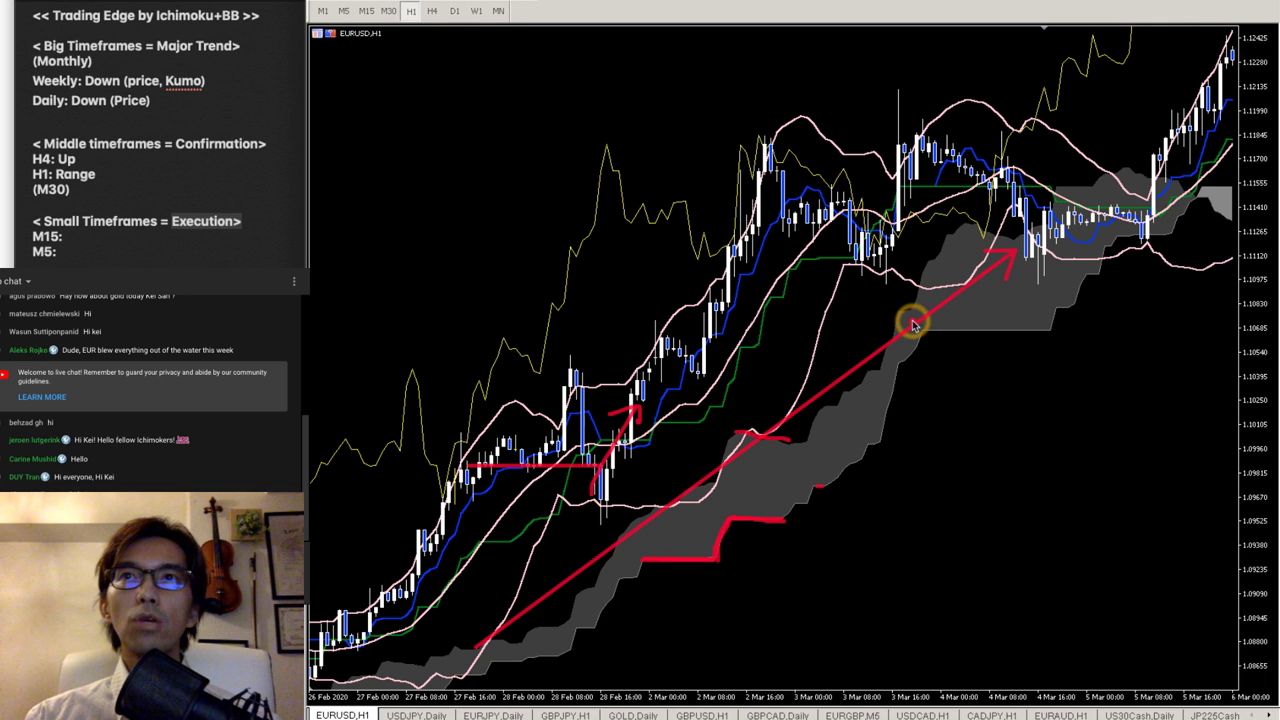
pyautogui.moveTo(967, 221); pyautogui.dragTo(1012, 236)
pyautogui.moveTo(1114, 166); pyautogui.dragTo(1174, 180)
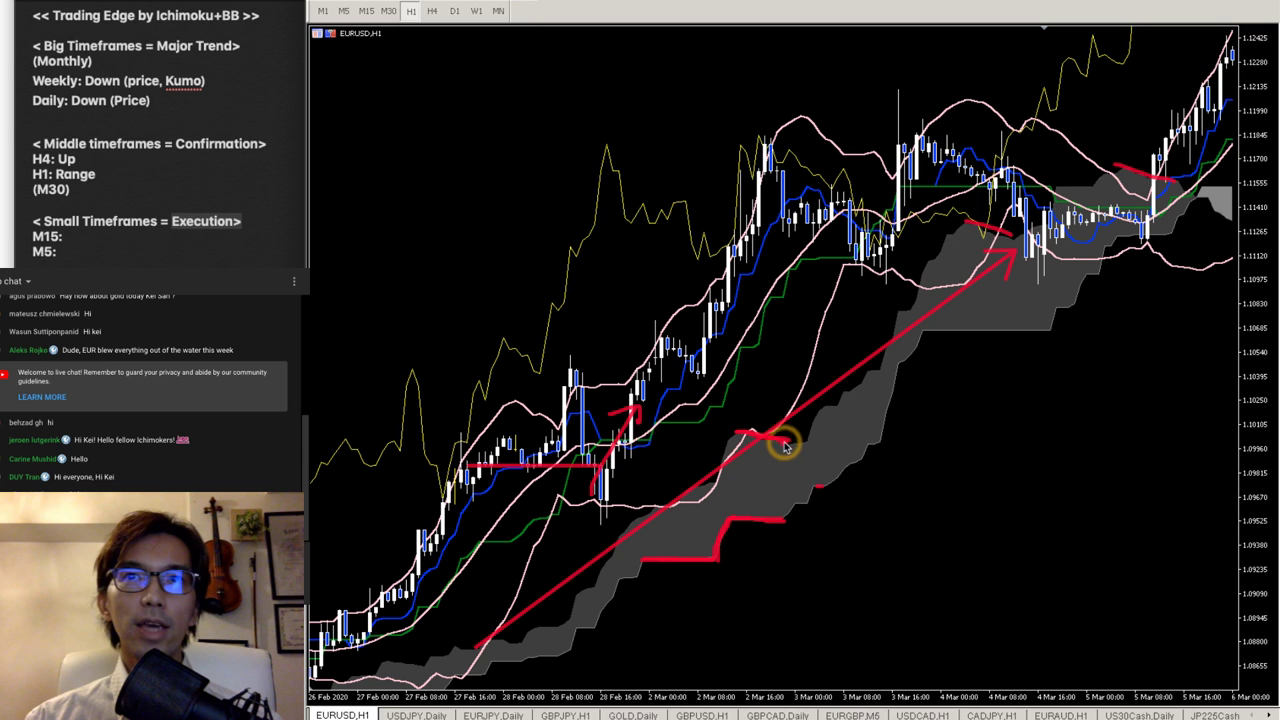
pyautogui.moveTo(782, 437)
pyautogui.mouseDown()
pyautogui.moveTo(763, 443)
pyautogui.moveTo(777, 430)
pyautogui.mouseUp()
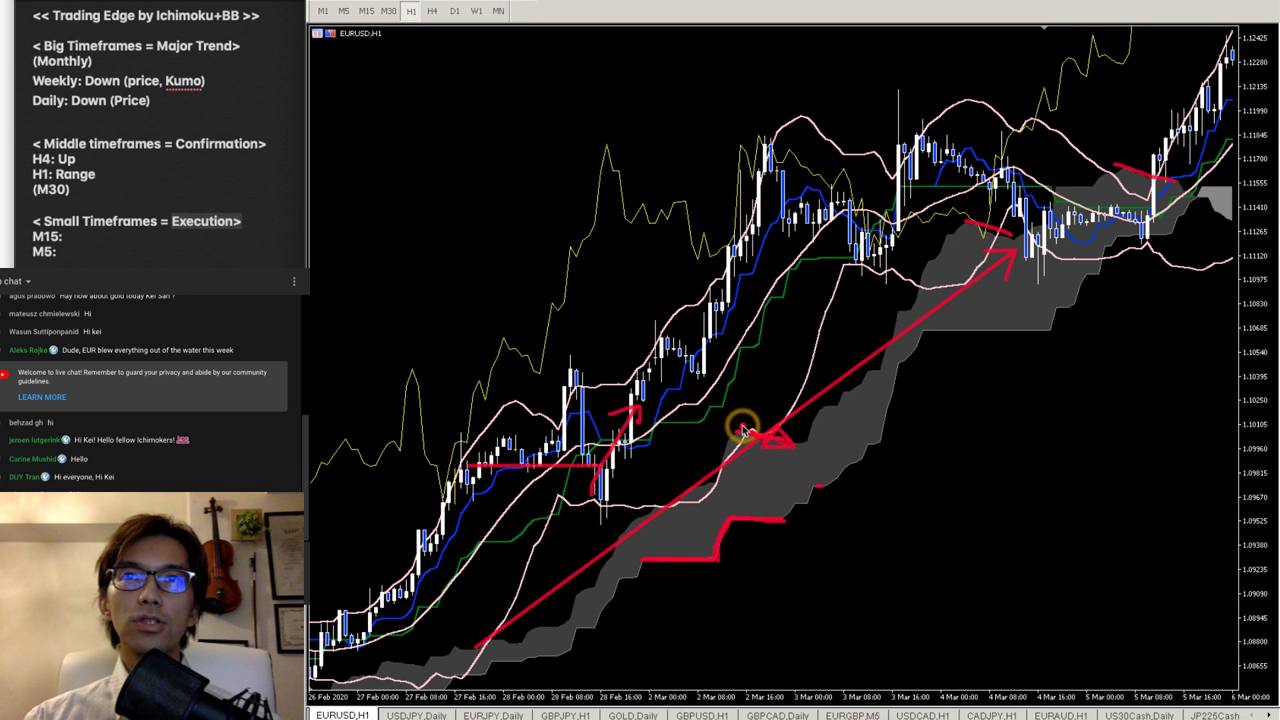
pyautogui.moveTo(363, 563)
pyautogui.mouseDown()
pyautogui.moveTo(553, 402)
pyautogui.moveTo(756, 619)
pyautogui.moveTo(756, 596)
pyautogui.moveTo(733, 621)
pyautogui.mouseUp()
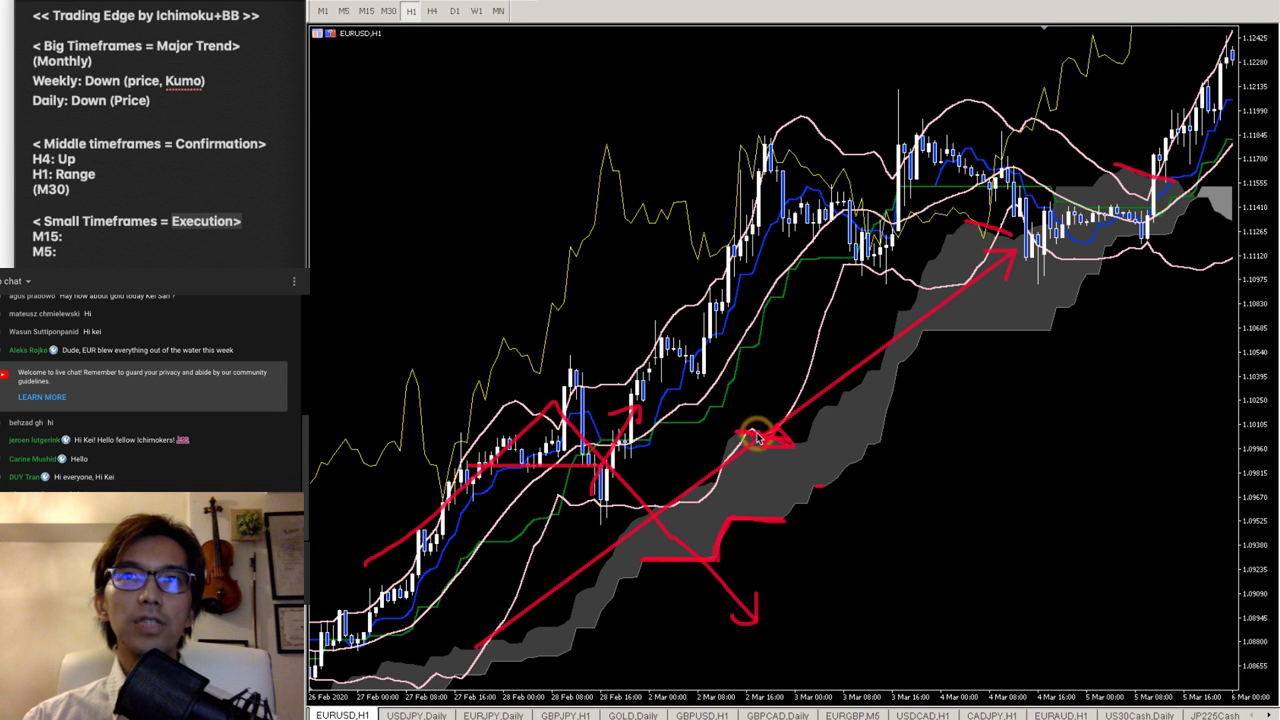
# - Retrace the Kumo's downward turns on 2 and 4 March, mark its flat lower edge around 3–4 March, and extend both edges to a circled crossing
pyautogui.moveTo(738, 441); pyautogui.dragTo(786, 452)
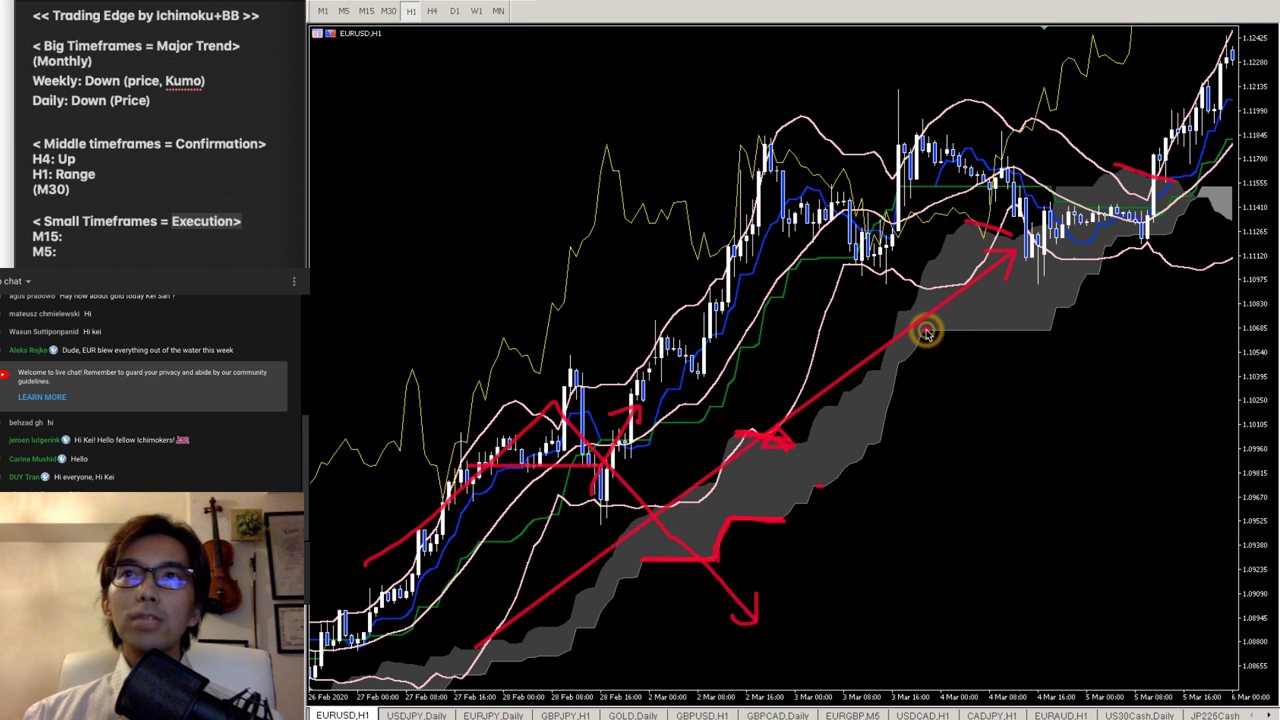
pyautogui.moveTo(926, 333); pyautogui.dragTo(1043, 333)
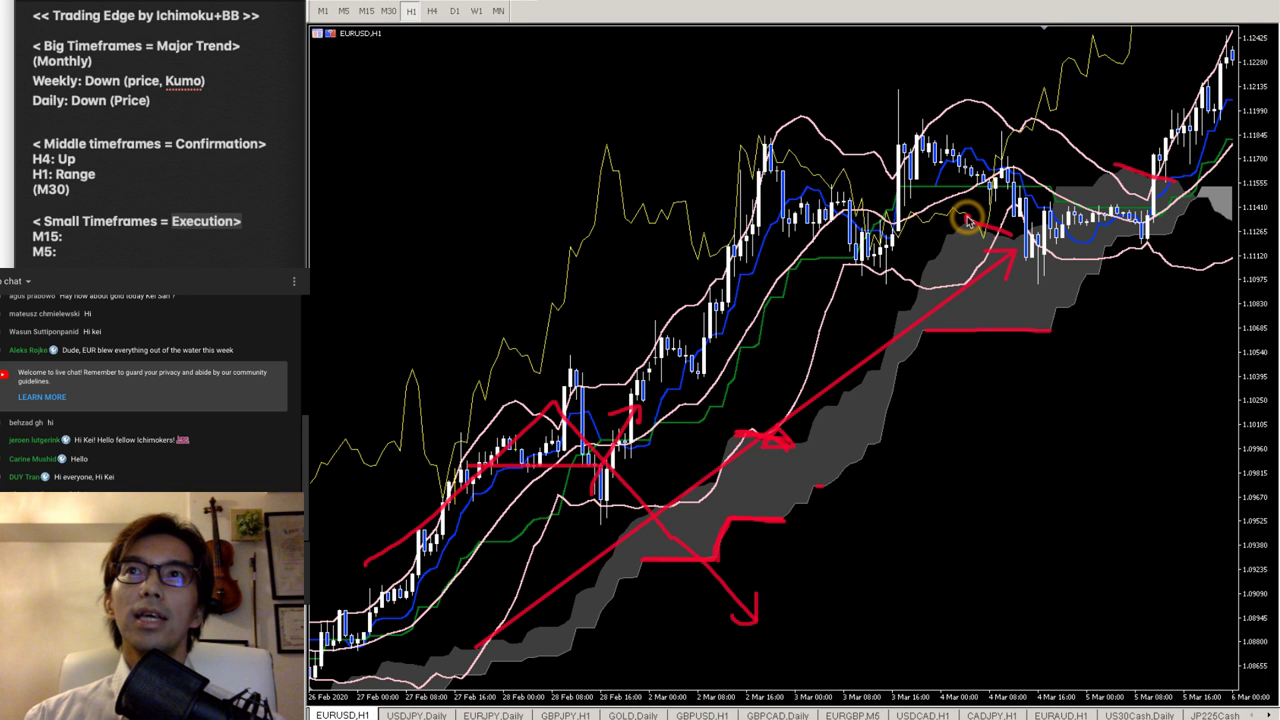
pyautogui.moveTo(968, 222); pyautogui.dragTo(1005, 238)
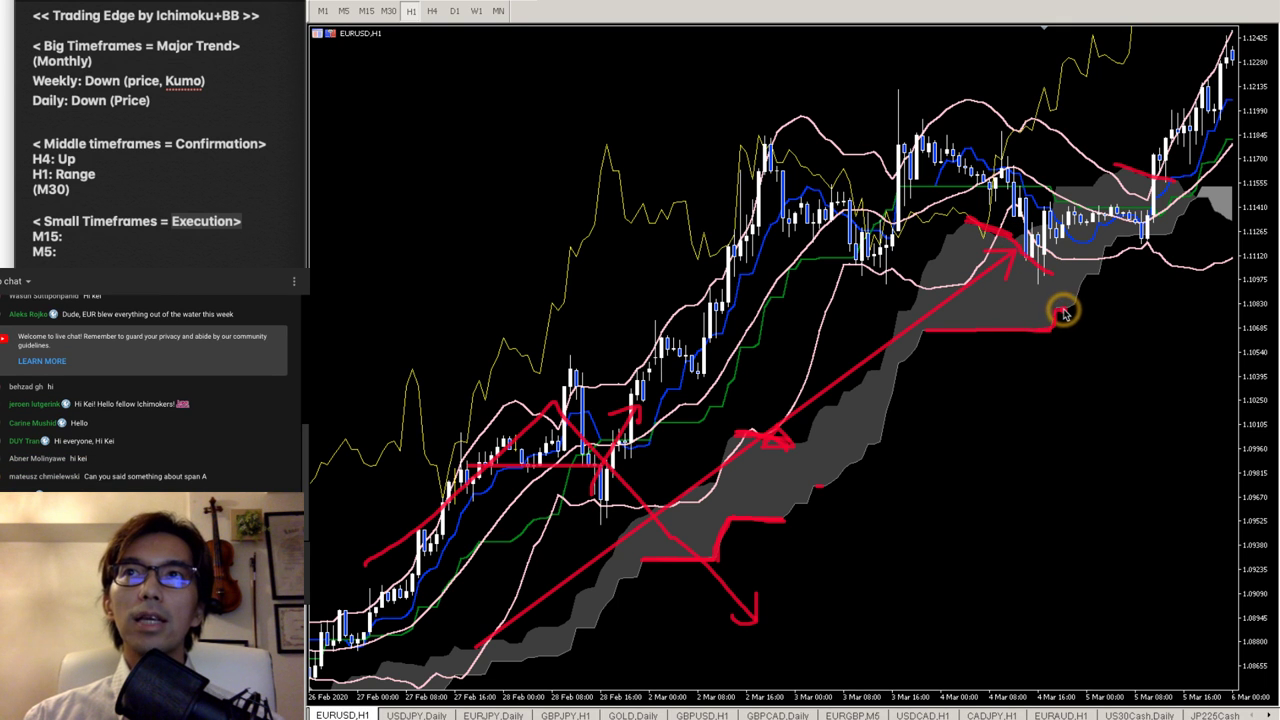
pyautogui.moveTo(1063, 313)
pyautogui.mouseDown()
pyautogui.moveTo(1049, 274)
pyautogui.moveTo(1068, 290)
pyautogui.moveTo(1166, 307)
pyautogui.moveTo(1185, 352)
pyautogui.mouseUp()
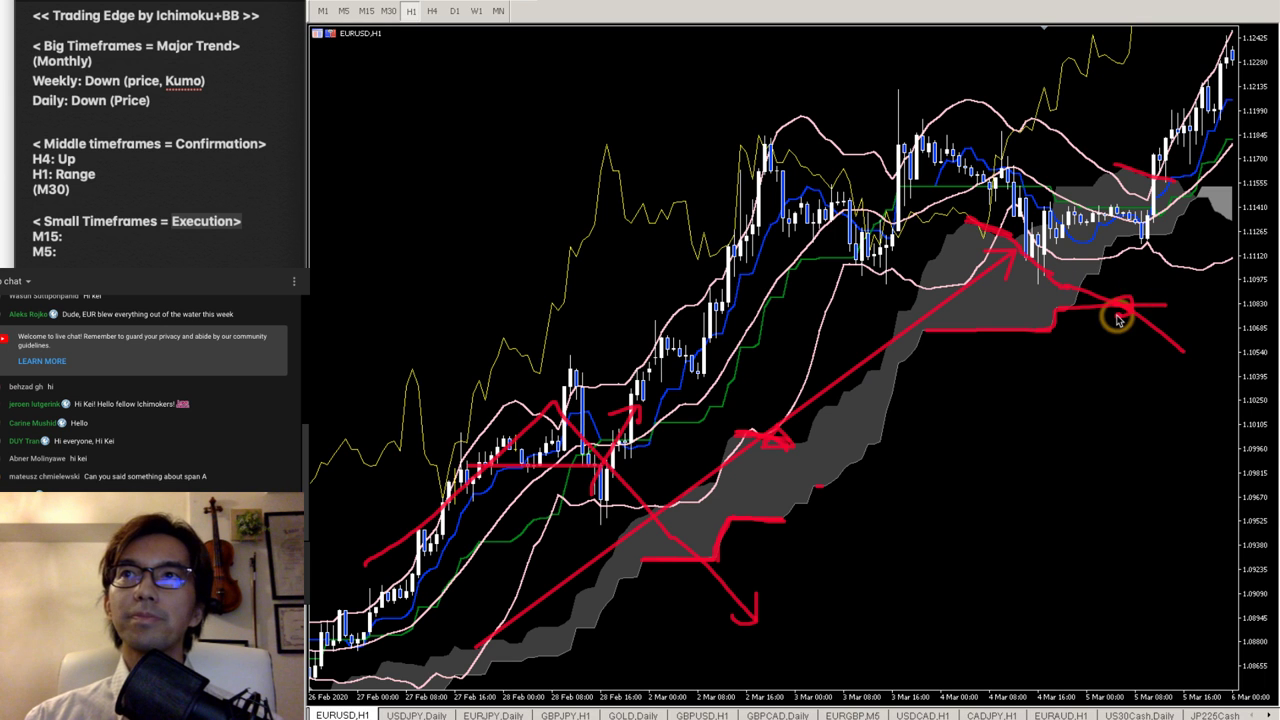
pyautogui.moveTo(1118, 318); pyautogui.dragTo(1116, 312)
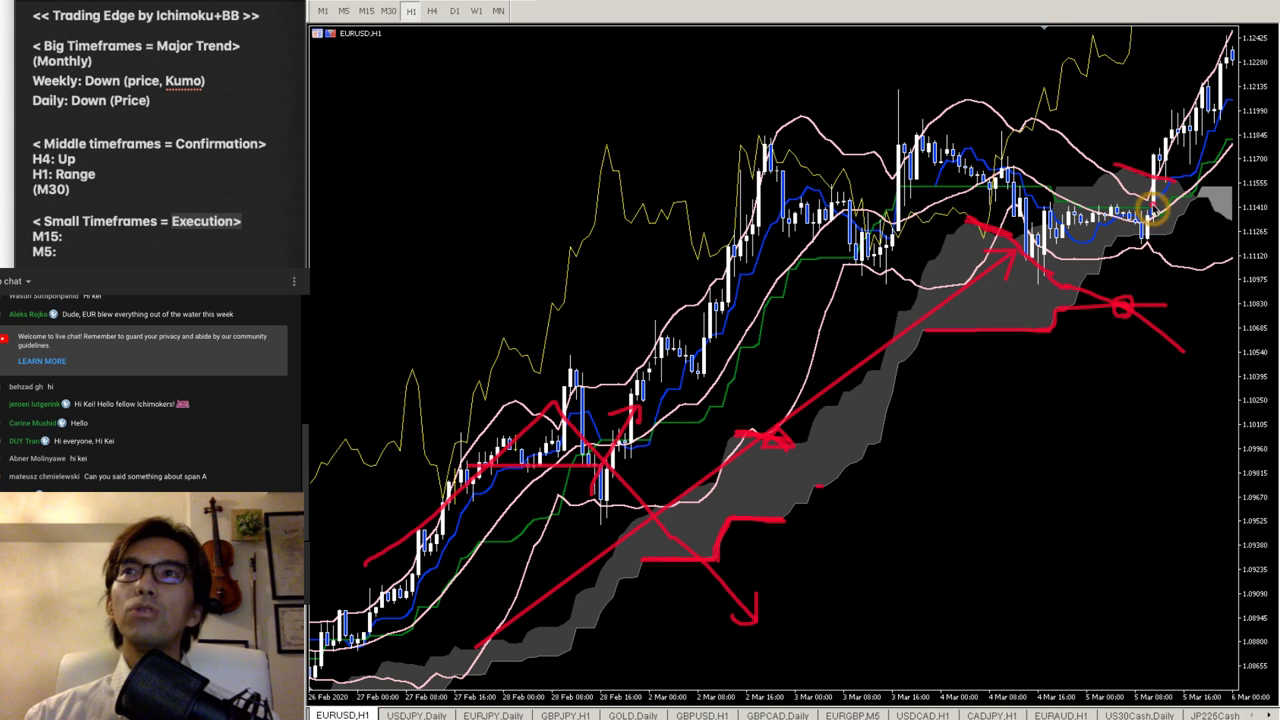
# - Circle the Kumo twist near 5 March 16:00, trace the upper and lower edges converging into it, and clear the annotations
pyautogui.moveTo(1201, 212)
pyautogui.mouseDown()
pyautogui.moveTo(1190, 205)
pyautogui.moveTo(1205, 192)
pyautogui.moveTo(1196, 213)
pyautogui.mouseUp()
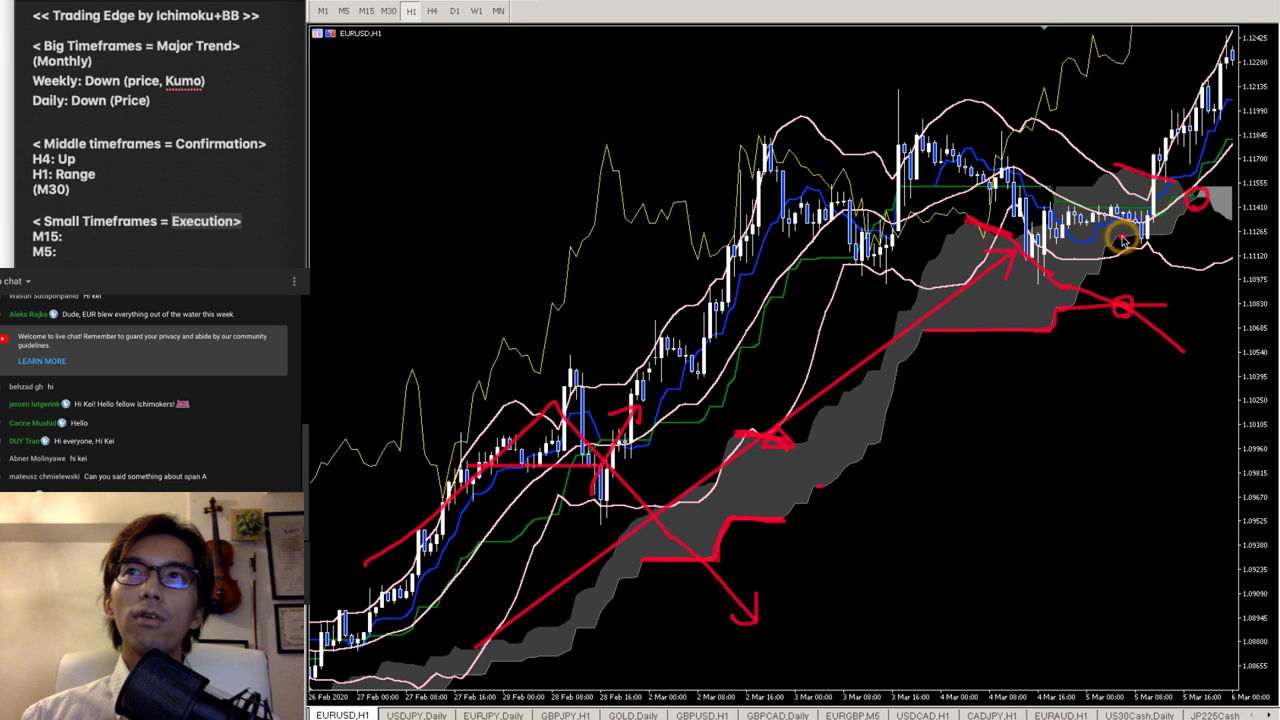
pyautogui.moveTo(1124, 238); pyautogui.dragTo(1180, 220)
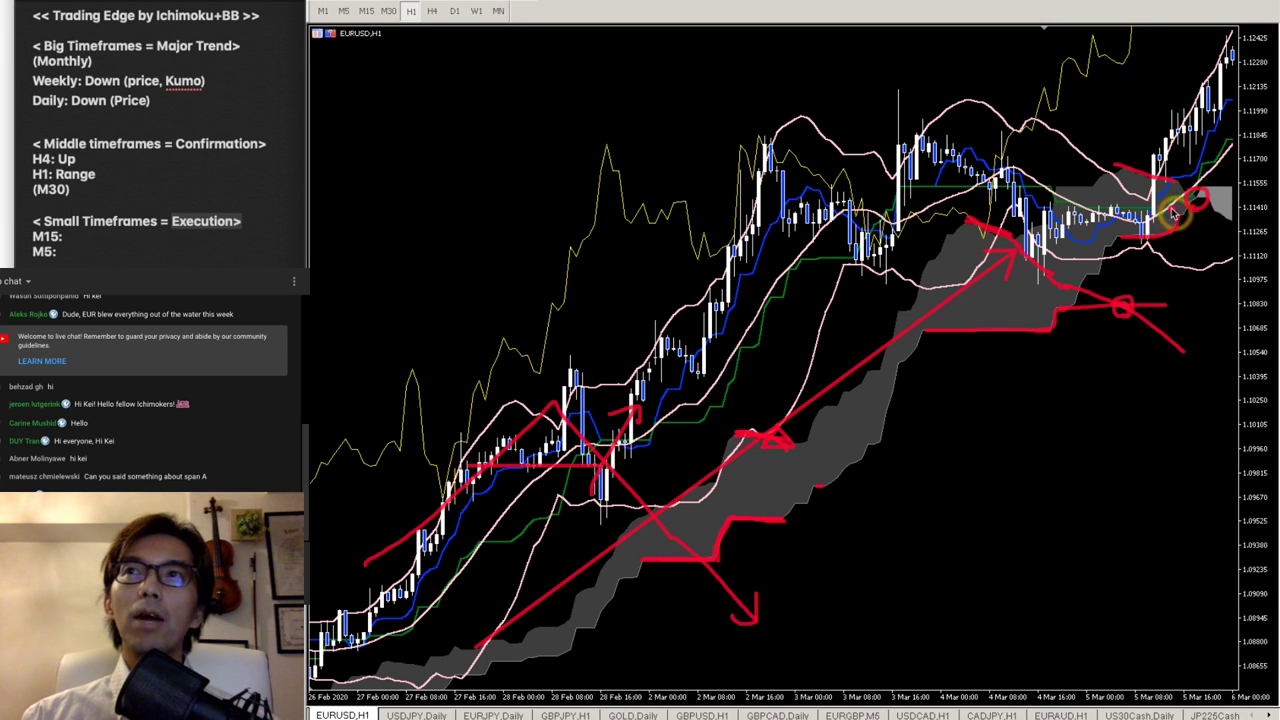
pyautogui.moveTo(1127, 165); pyautogui.dragTo(1172, 180)
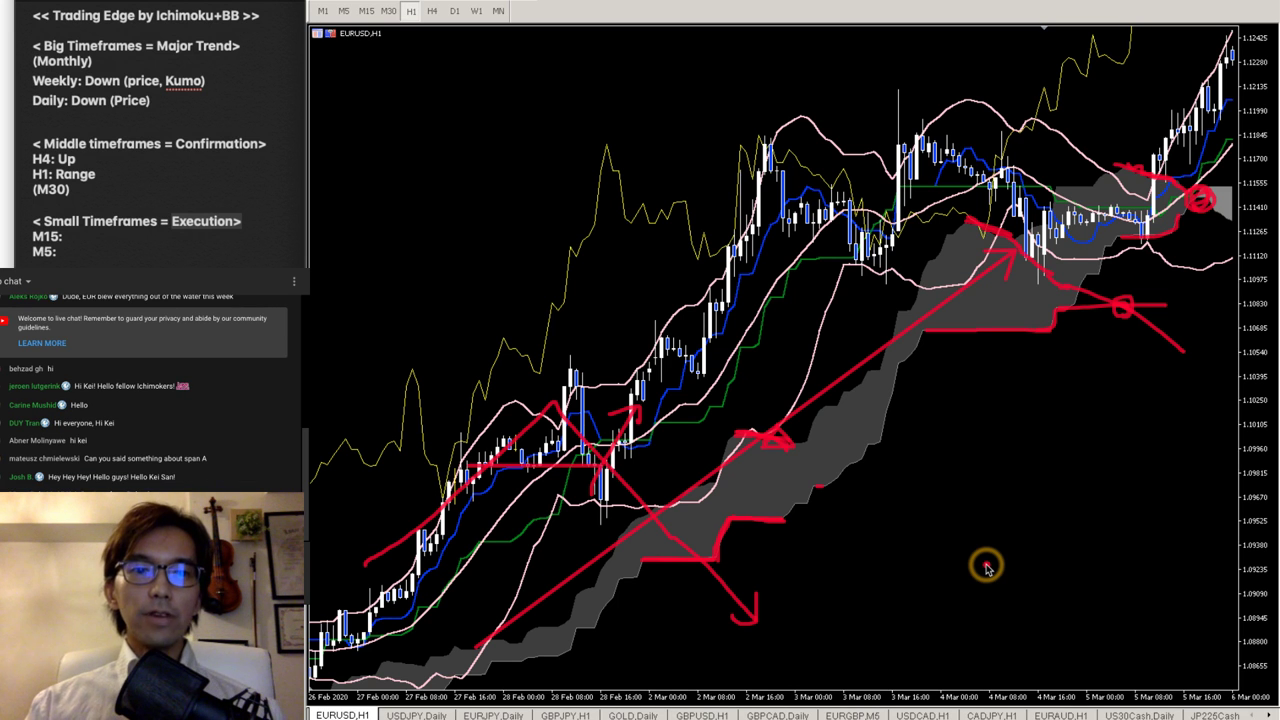
pyautogui.press('Escape')
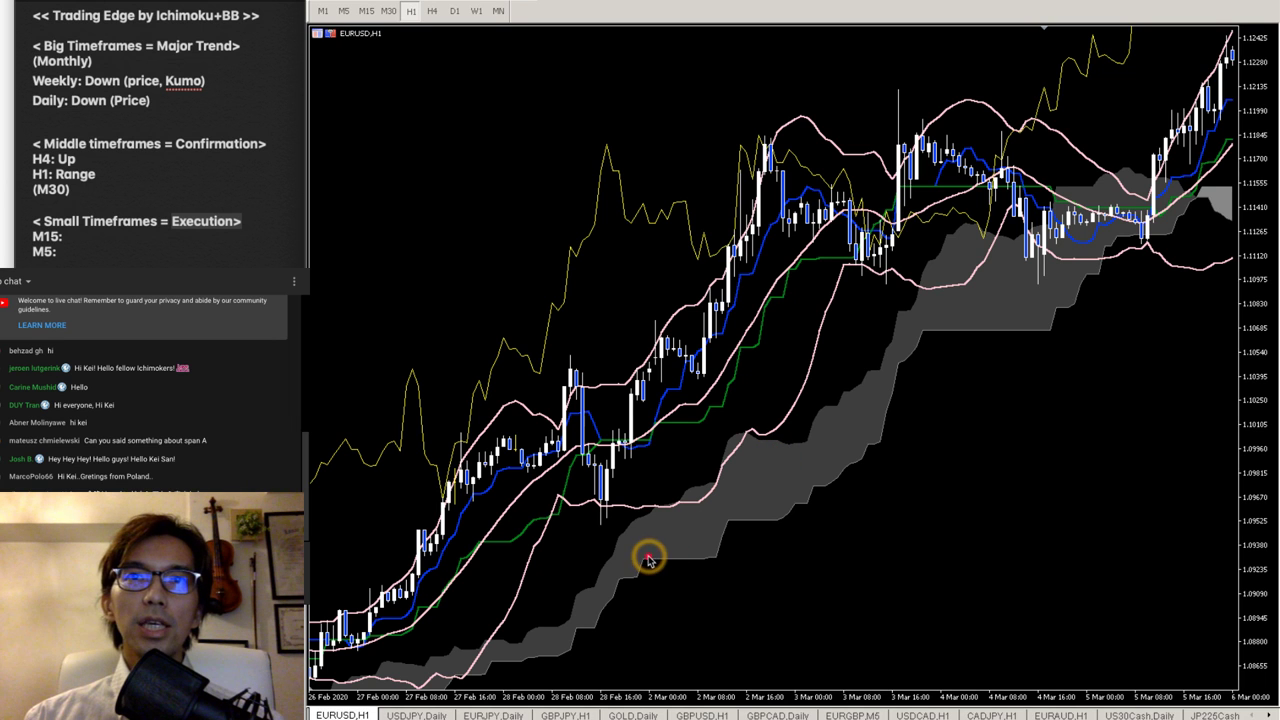
# - Trace the Kumo's flat lower-edge steps and the upper edge above them from 28 February to 2 March, and clear the annotations
pyautogui.moveTo(641, 559); pyautogui.dragTo(706, 559)
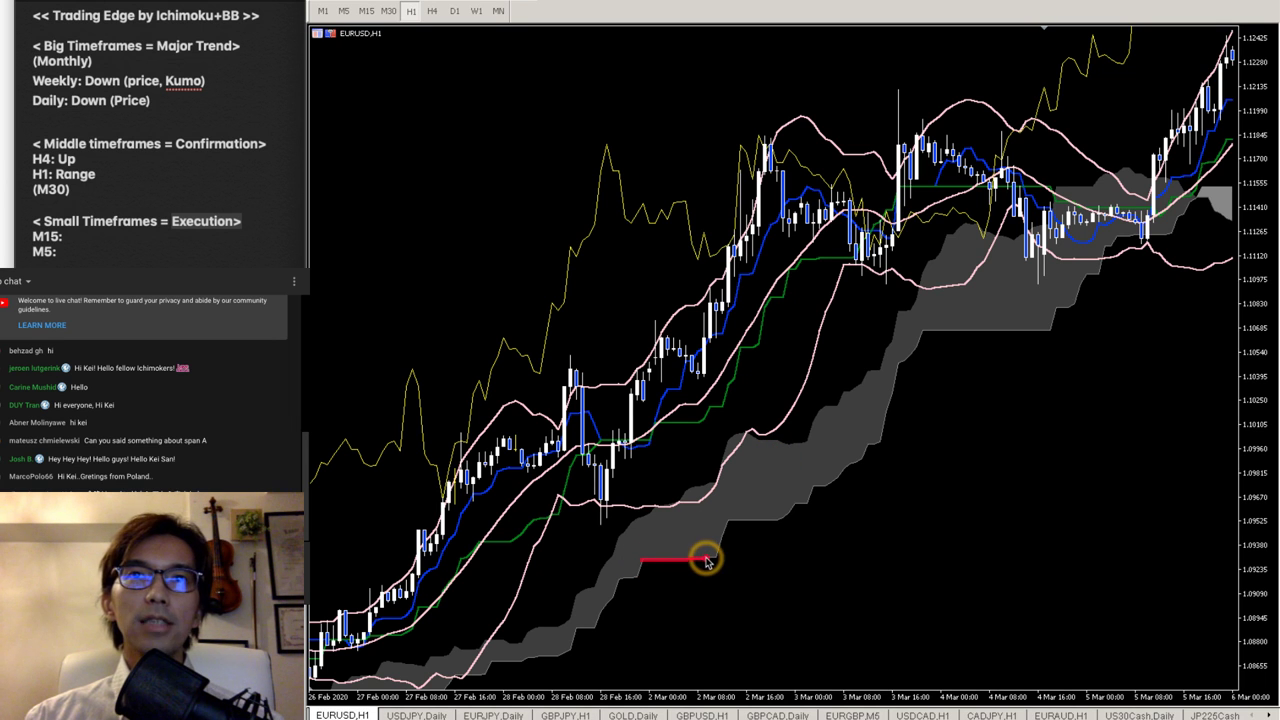
pyautogui.moveTo(611, 548)
pyautogui.mouseDown()
pyautogui.moveTo(629, 521)
pyautogui.moveTo(708, 482)
pyautogui.mouseUp()
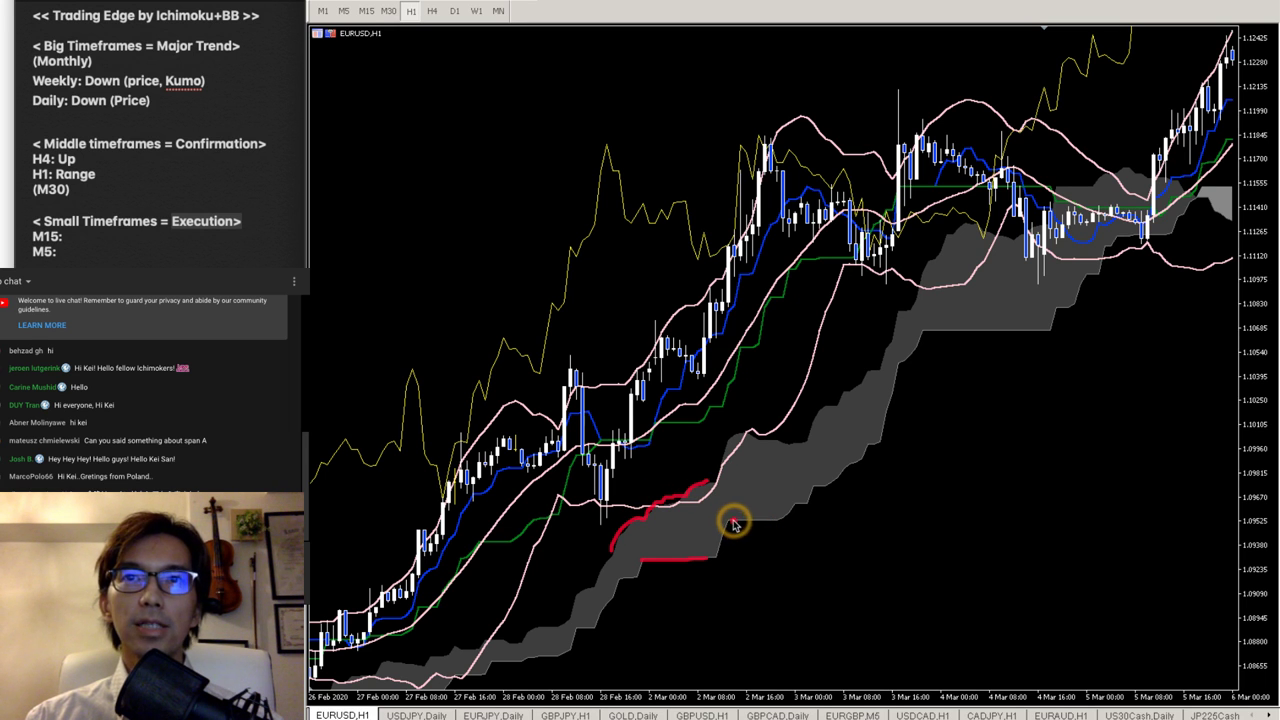
pyautogui.moveTo(731, 521); pyautogui.dragTo(782, 518)
pyautogui.moveTo(731, 441); pyautogui.dragTo(784, 446)
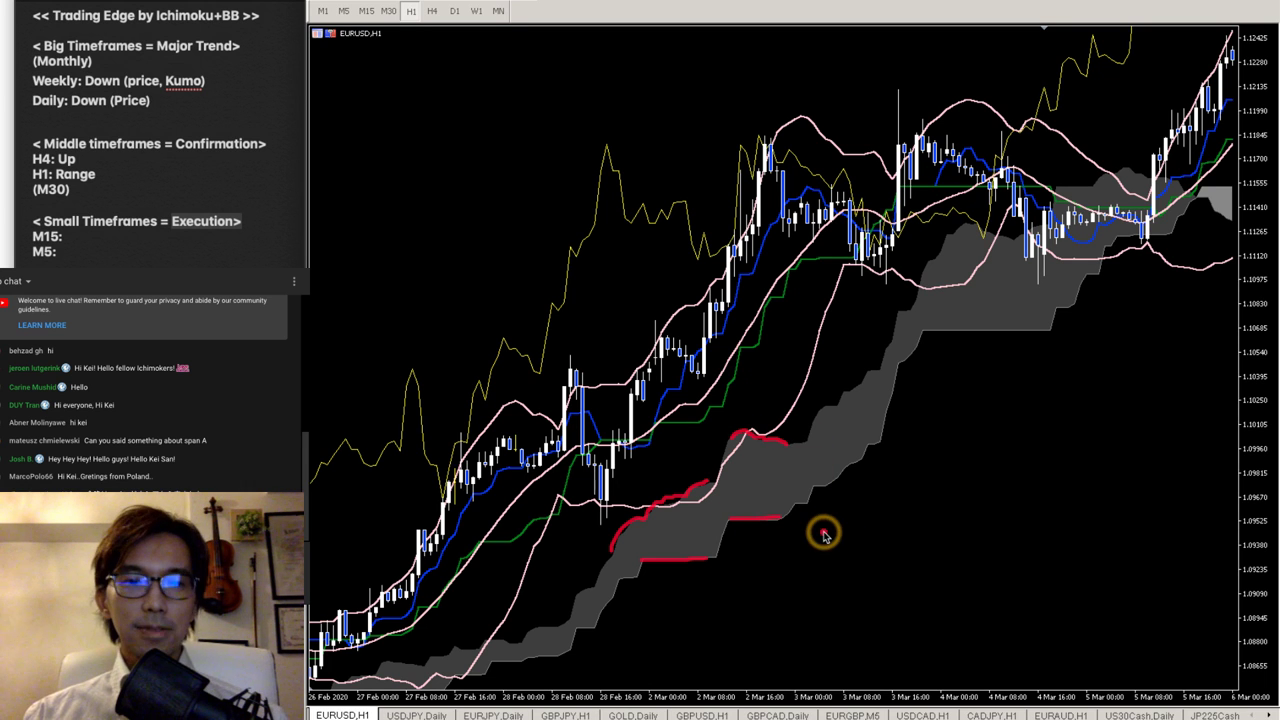
pyautogui.press('Escape')
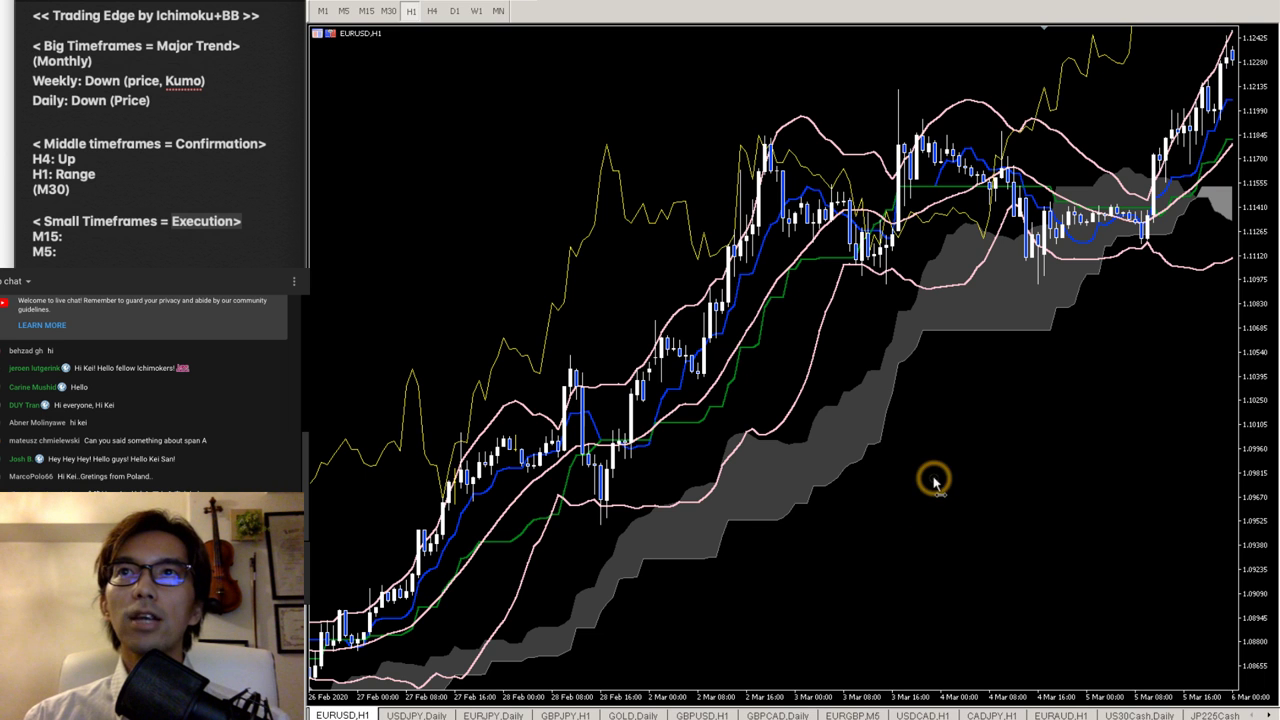
# - Show the latest bars, circle the future Kumo twist below the current price, and draw an upward arrow along the rising future Kumo
pyautogui.press('+')
pyautogui.press('+')
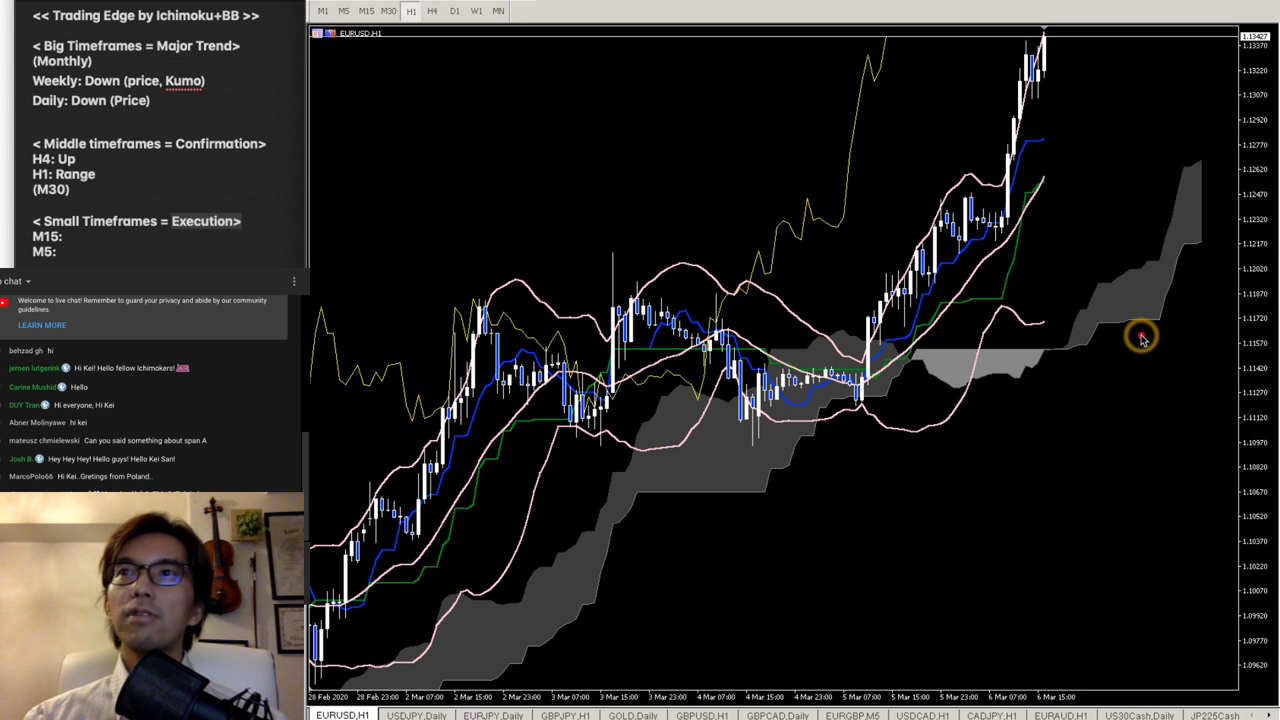
pyautogui.moveTo(1051, 366)
pyautogui.mouseDown()
pyautogui.moveTo(1021, 348)
pyautogui.moveTo(1033, 331)
pyautogui.moveTo(1043, 373)
pyautogui.mouseUp()
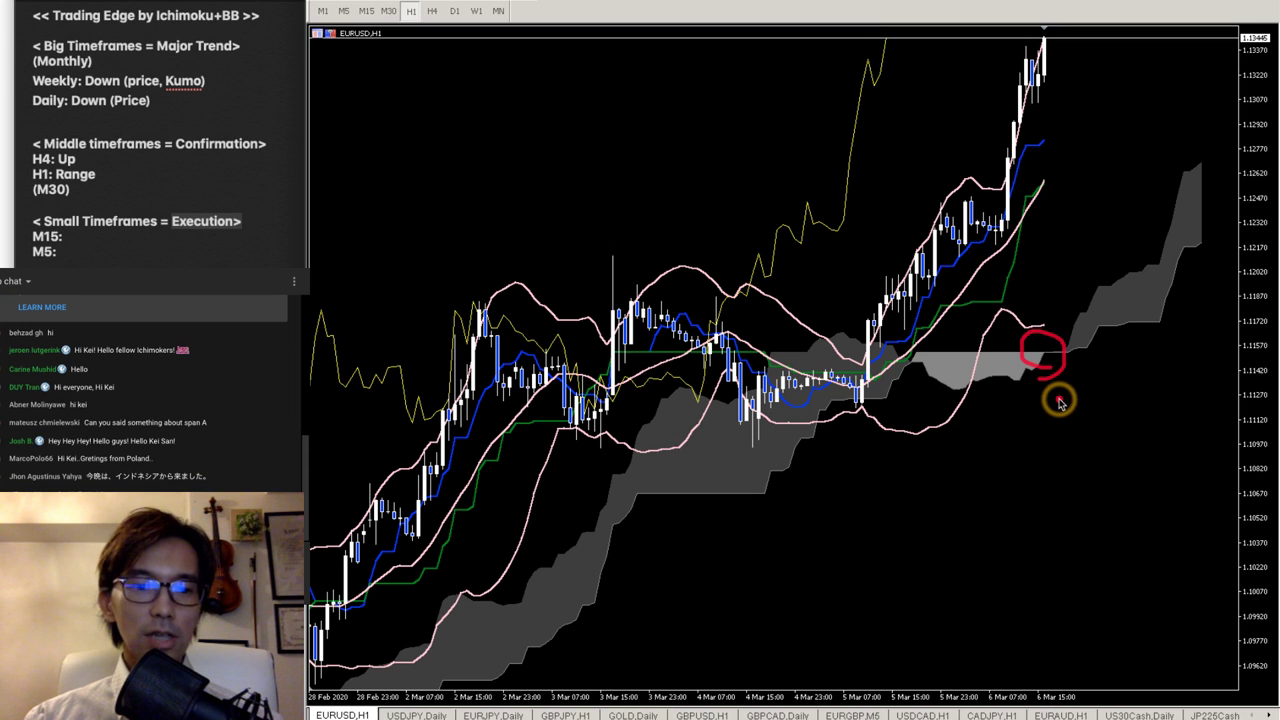
pyautogui.moveTo(1048, 375); pyautogui.dragTo(1248, 150)
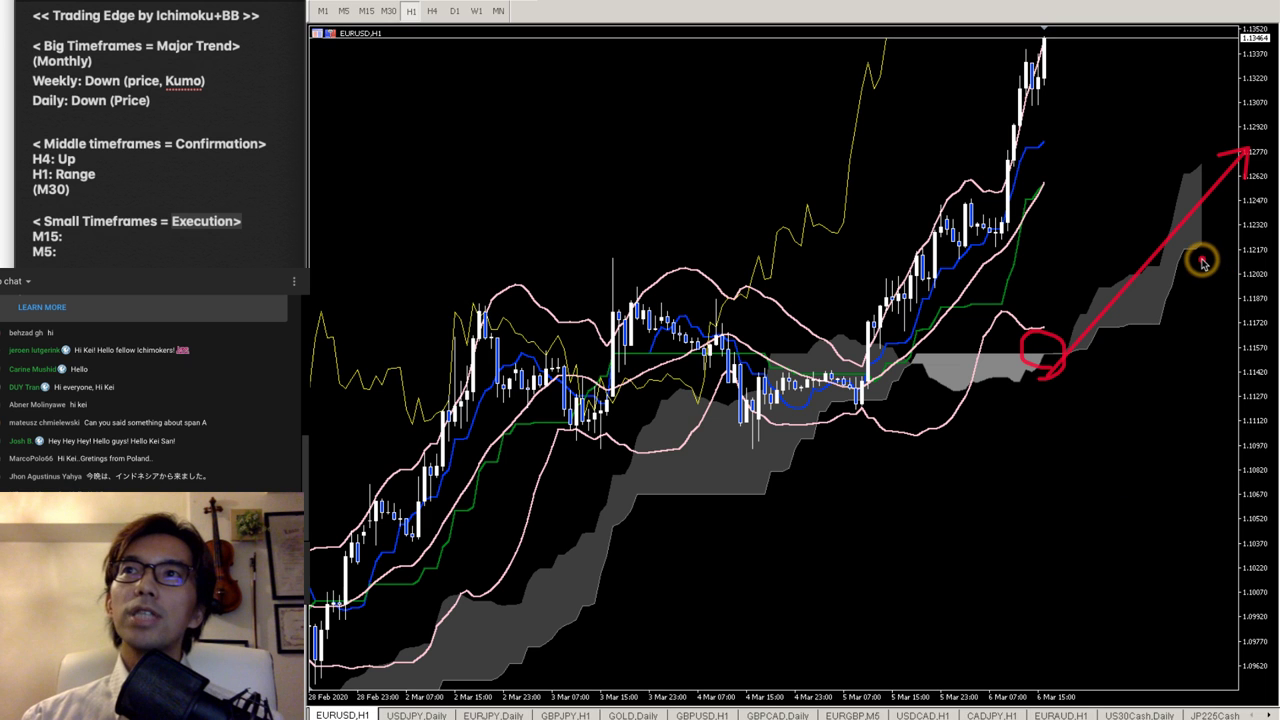
# - Circle the leading end of the future Kumo's lower edge and the rising lines below current price, and draw an upward arrow along the price rally
pyautogui.moveTo(1196, 262)
pyautogui.mouseDown()
pyautogui.moveTo(1174, 234)
pyautogui.moveTo(1211, 222)
pyautogui.moveTo(1217, 251)
pyautogui.moveTo(1192, 262)
pyautogui.mouseUp()
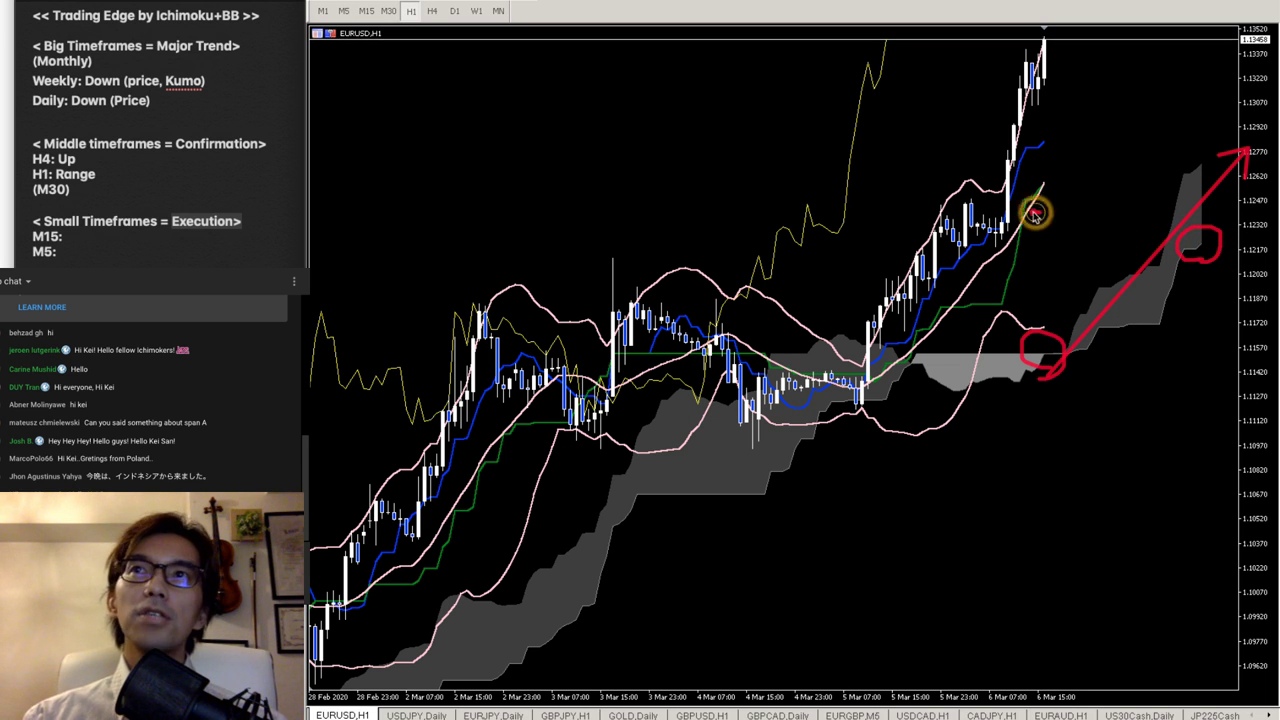
pyautogui.moveTo(1037, 209)
pyautogui.mouseDown()
pyautogui.moveTo(1009, 173)
pyautogui.moveTo(1055, 176)
pyautogui.moveTo(1040, 212)
pyautogui.mouseUp()
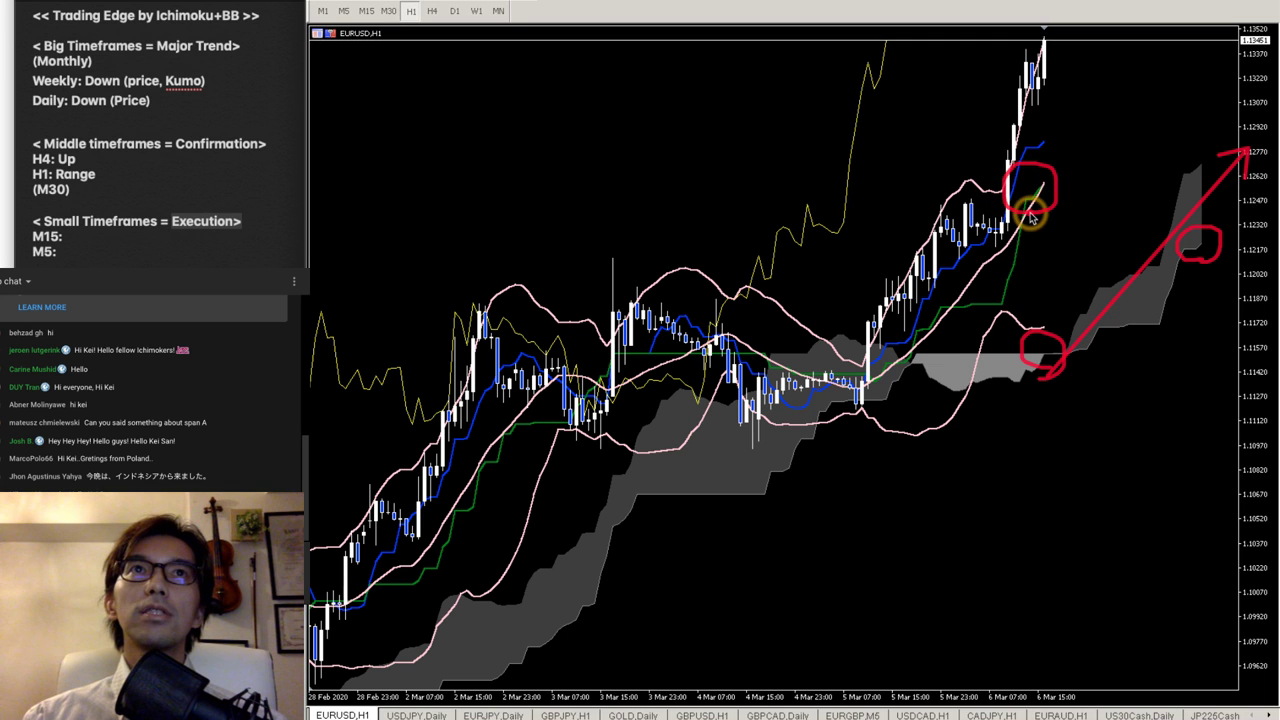
pyautogui.moveTo(845, 303)
pyautogui.mouseDown()
pyautogui.moveTo(1045, 28)
pyautogui.moveTo(1056, 48)
pyautogui.mouseUp()
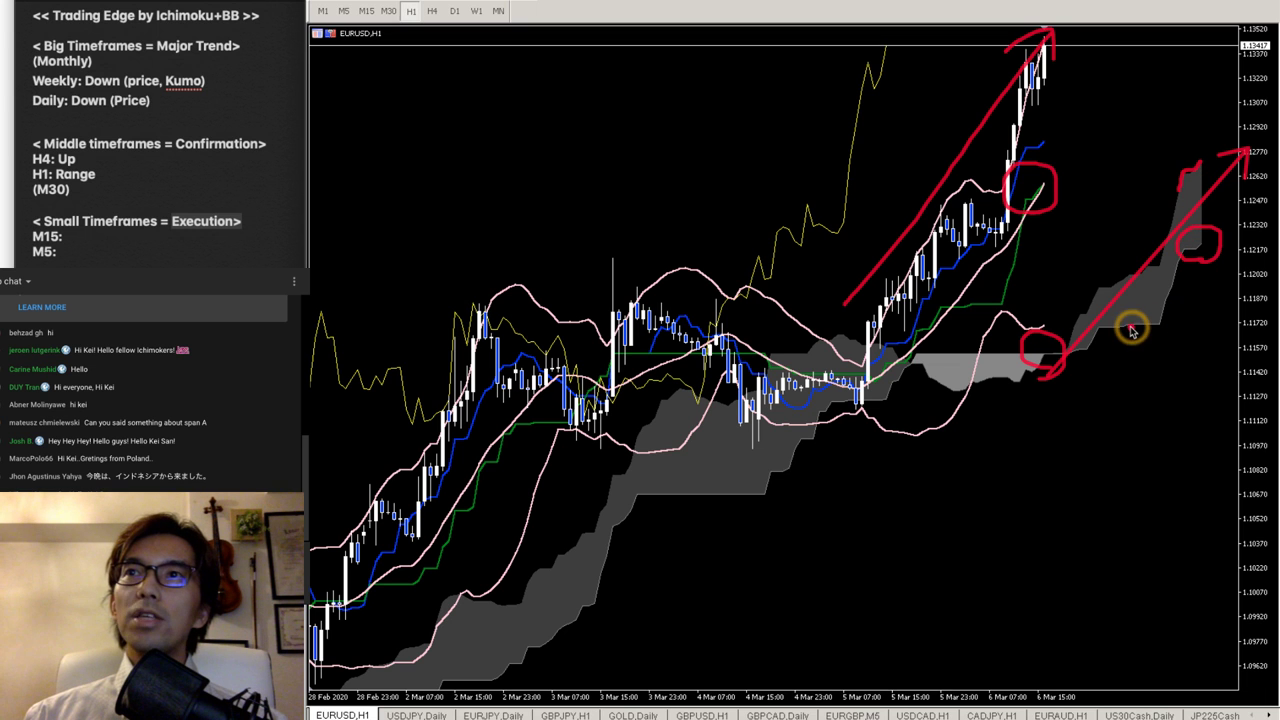
# - Mark the future Kumo's flat lower edge, circle the 5 March price pullback, project converging lines beyond the Kumo, and clear the annotations
pyautogui.moveTo(1103, 330); pyautogui.dragTo(1160, 322)
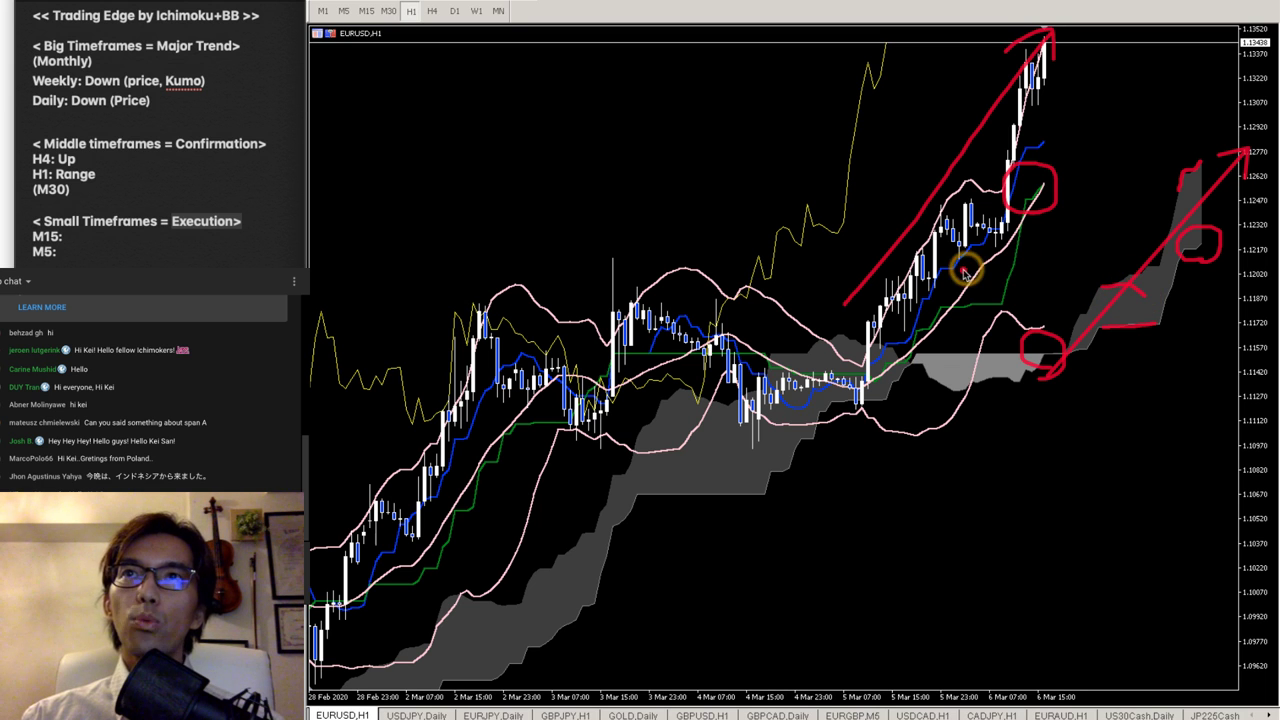
pyautogui.moveTo(945, 278)
pyautogui.mouseDown()
pyautogui.moveTo(896, 255)
pyautogui.moveTo(958, 240)
pyautogui.moveTo(934, 277)
pyautogui.moveTo(905, 282)
pyautogui.mouseUp()
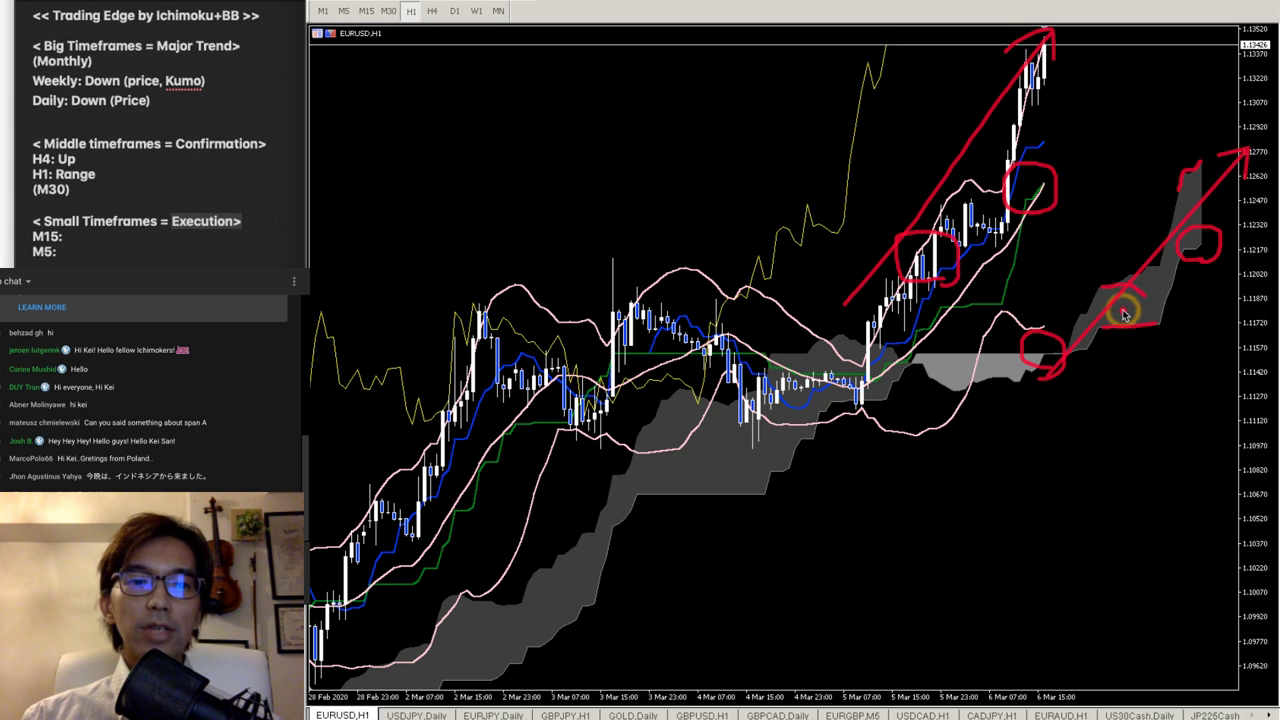
pyautogui.moveTo(1128, 285); pyautogui.dragTo(1208, 347)
pyautogui.moveTo(1168, 307); pyautogui.dragTo(1238, 292)
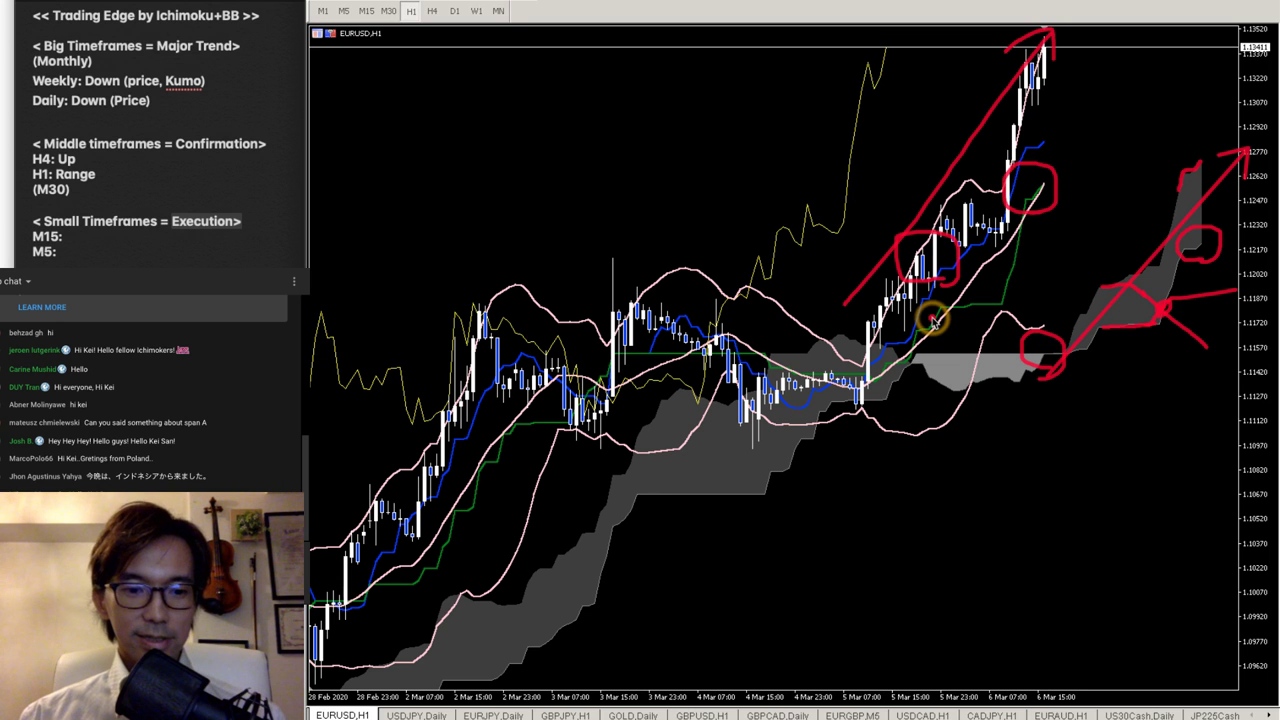
pyautogui.press('Escape')
# - Draw a long downward arrow along the falling Kumo from about 13 to 20 February and mark the flat steps of its upper edge
pyautogui.moveTo(743, 486); pyautogui.dragTo(1133, 481)
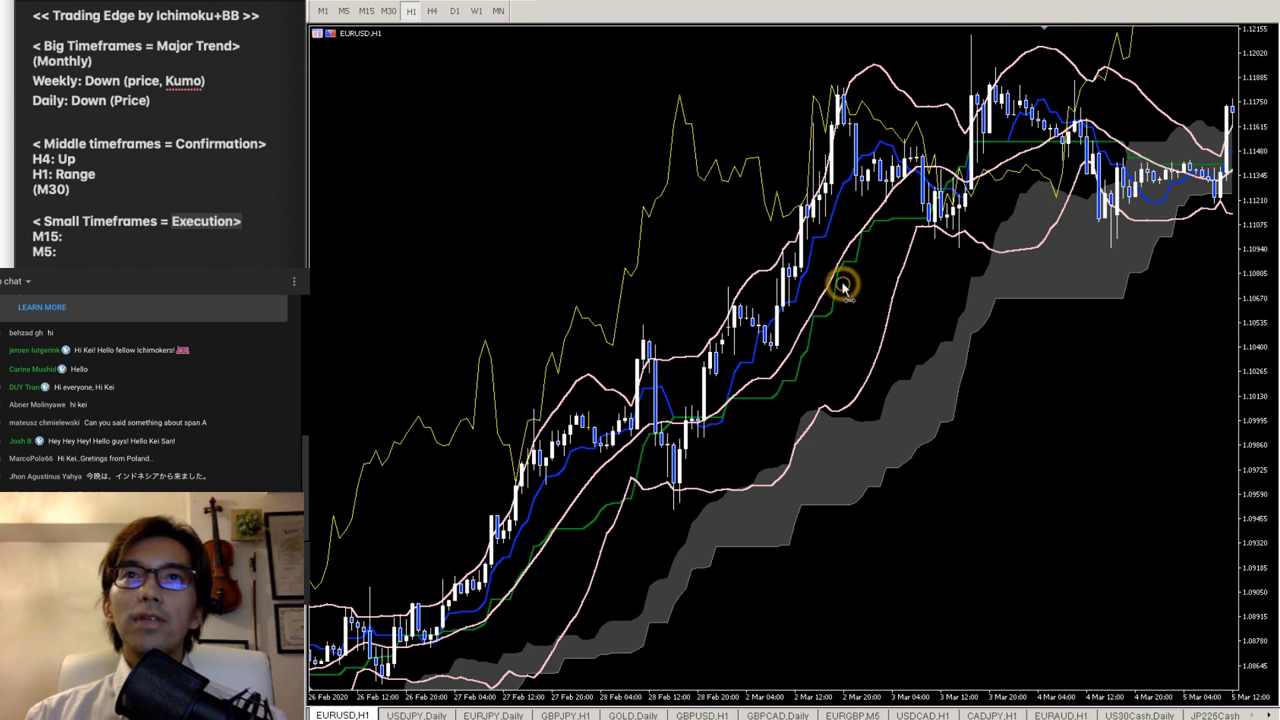
pyautogui.scroll(6, 843, 287)
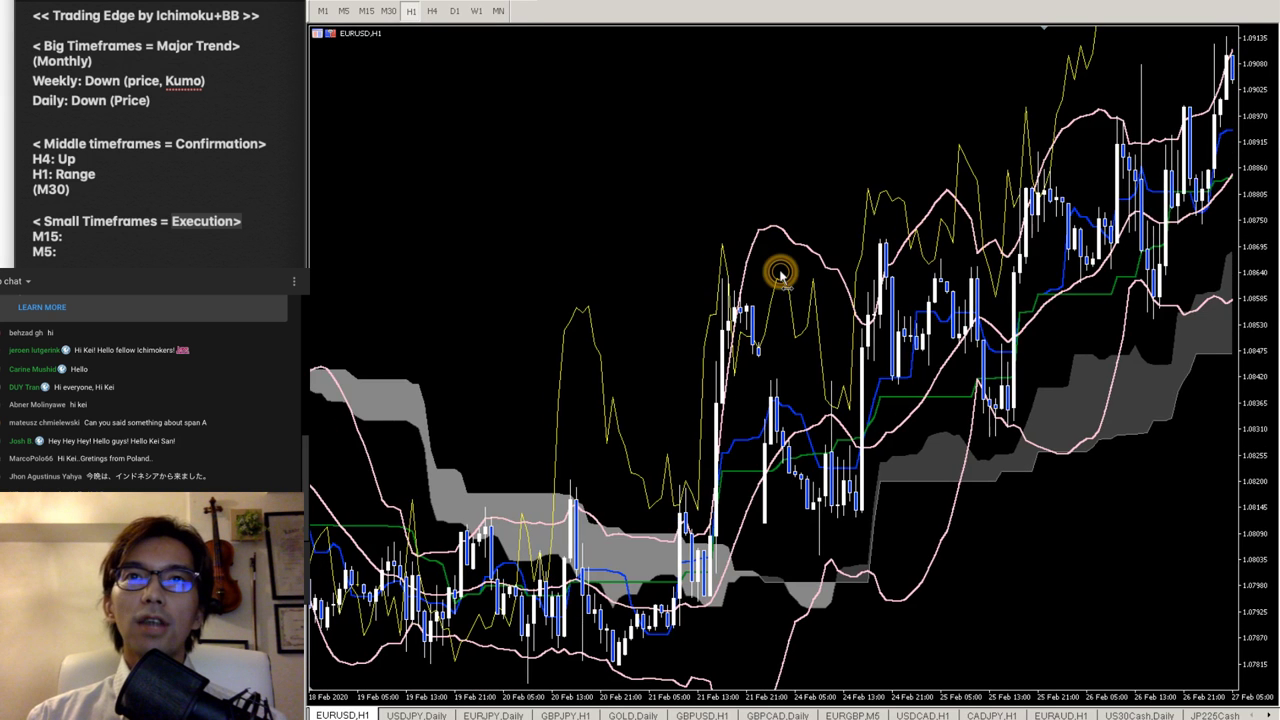
pyautogui.scroll(4, 942, 293)
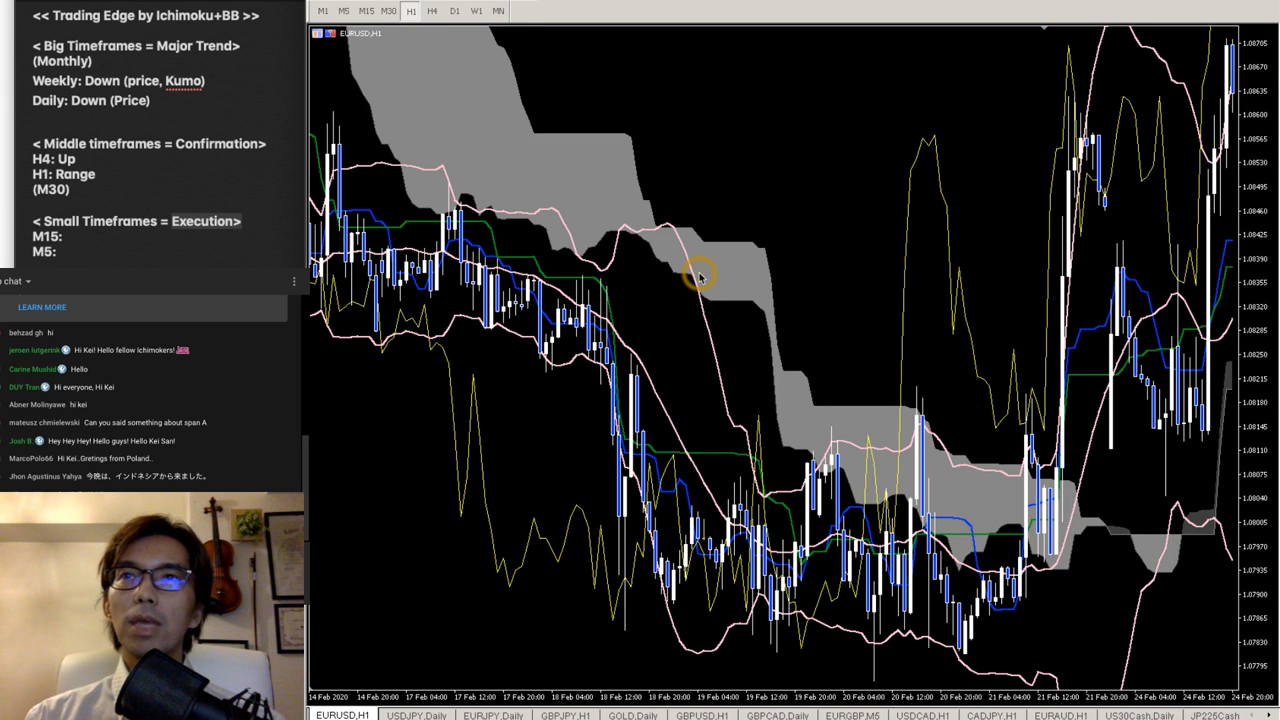
pyautogui.moveTo(715, 280); pyautogui.dragTo(954, 315)
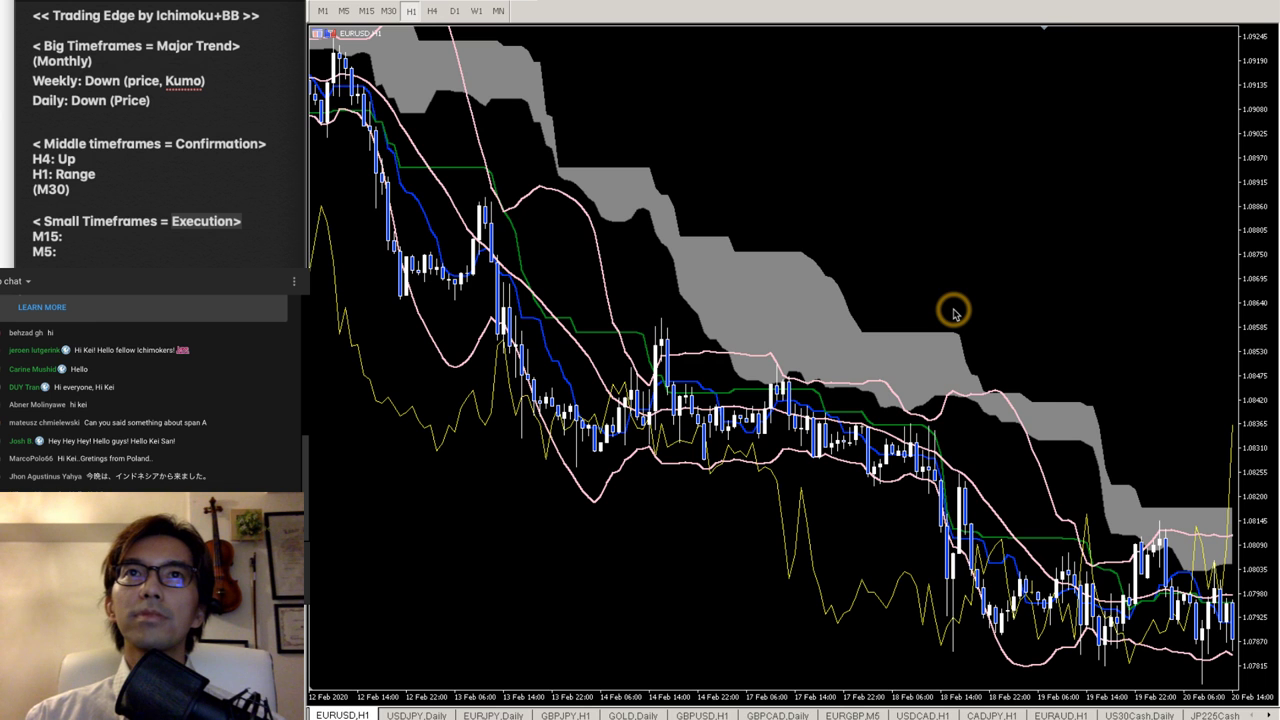
pyautogui.moveTo(954, 315); pyautogui.dragTo(907, 314)
pyautogui.moveTo(1255, 180); pyautogui.dragTo(1250, 230)
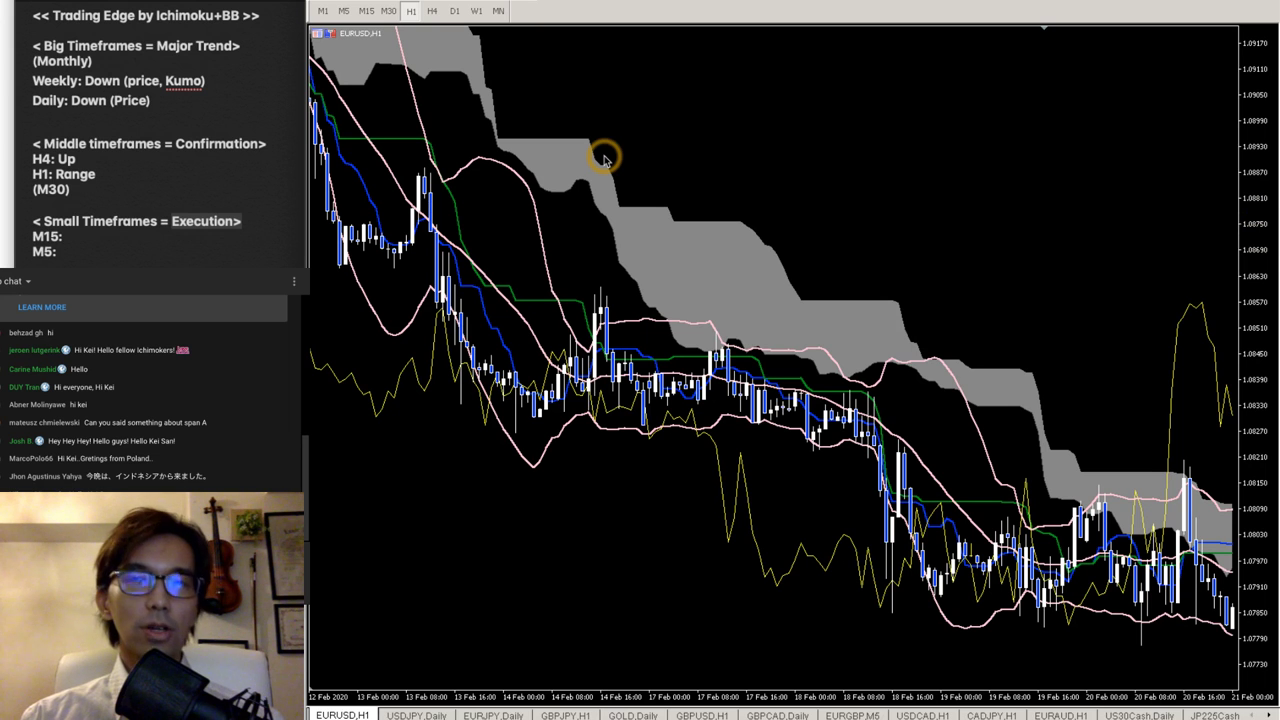
pyautogui.moveTo(404, 60); pyautogui.dragTo(1125, 490)
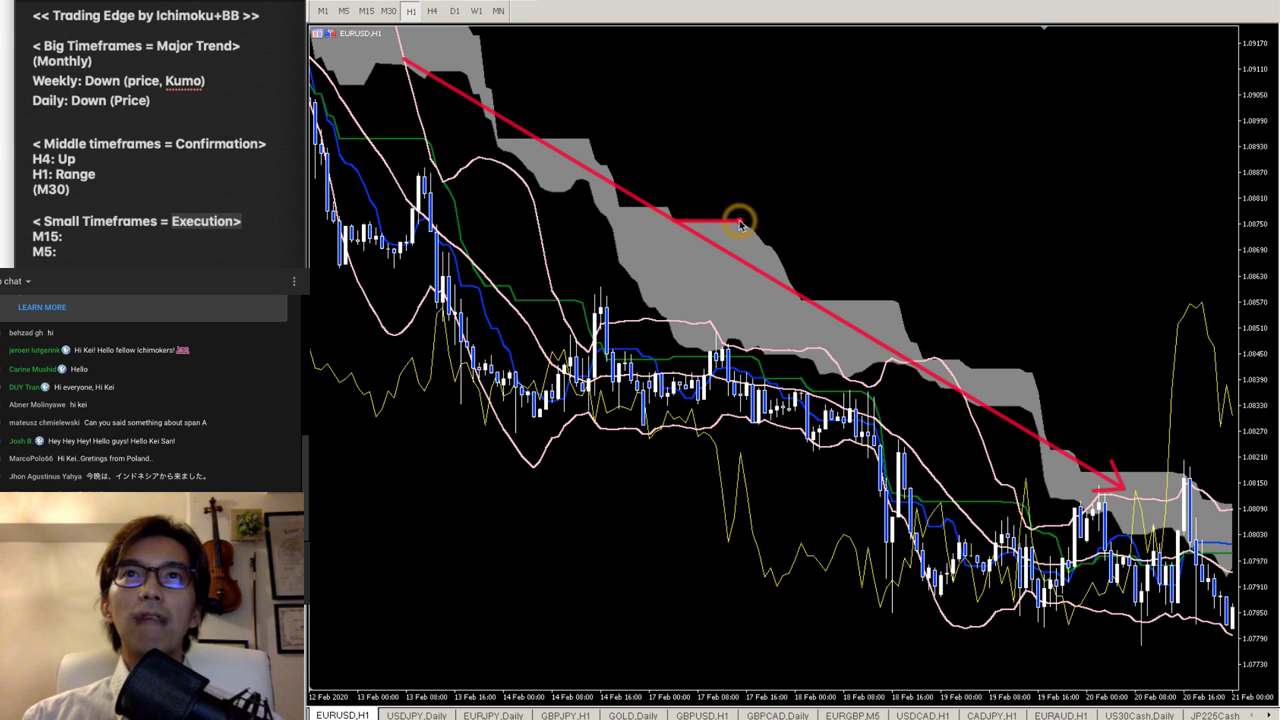
pyautogui.moveTo(803, 303); pyautogui.dragTo(898, 300)
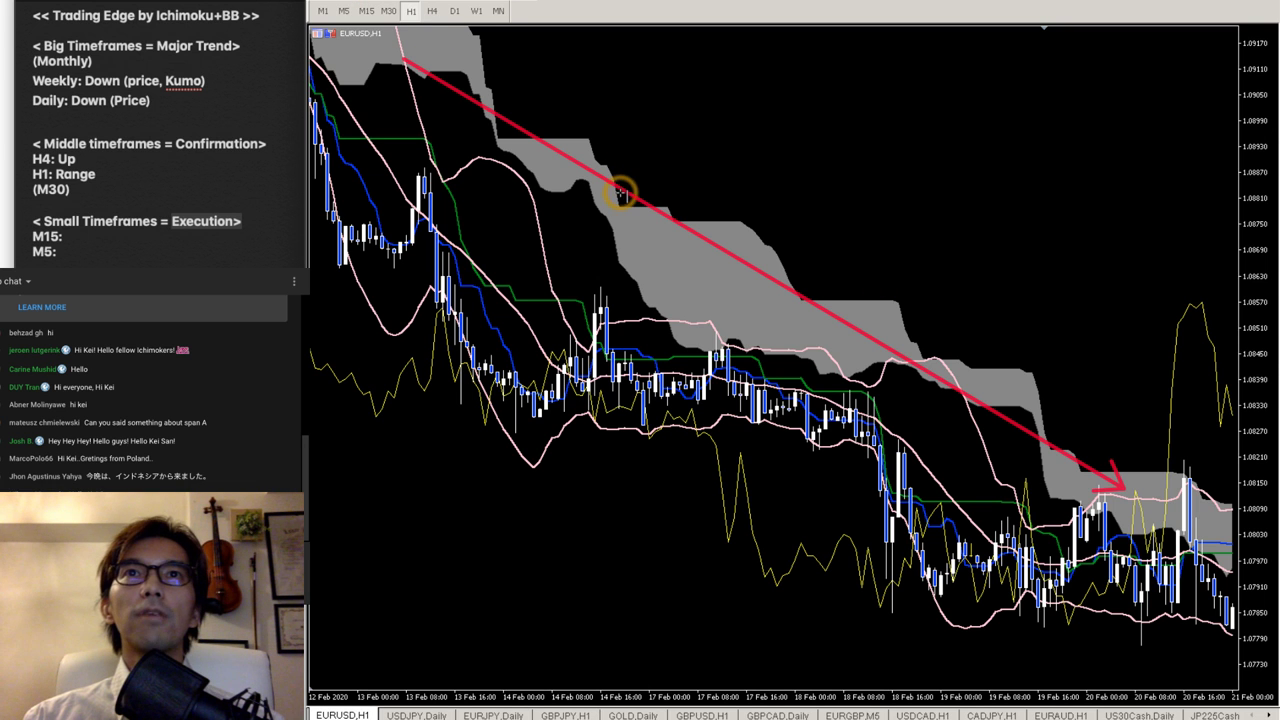
# - Place six vertical lines at the starts and ends of the Kumo's flat upper-edge steps between 14 and 18 February
pyautogui.click(619, 197)
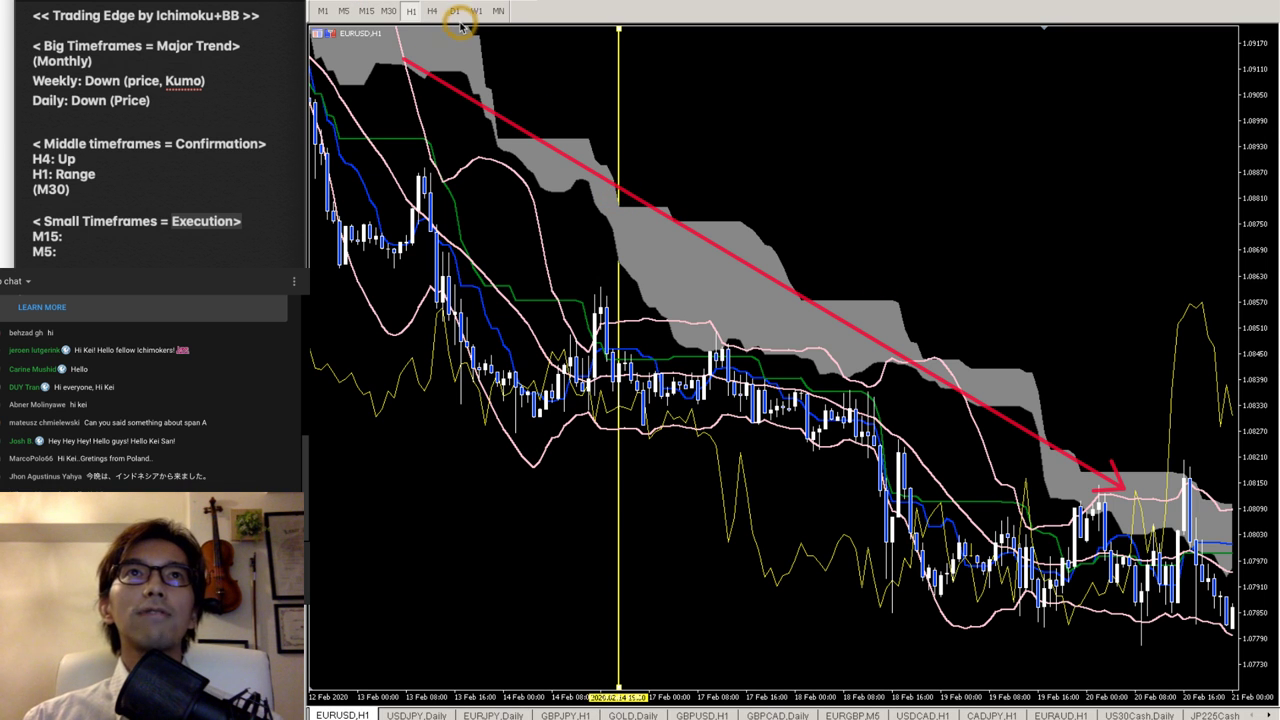
pyautogui.click(668, 193)
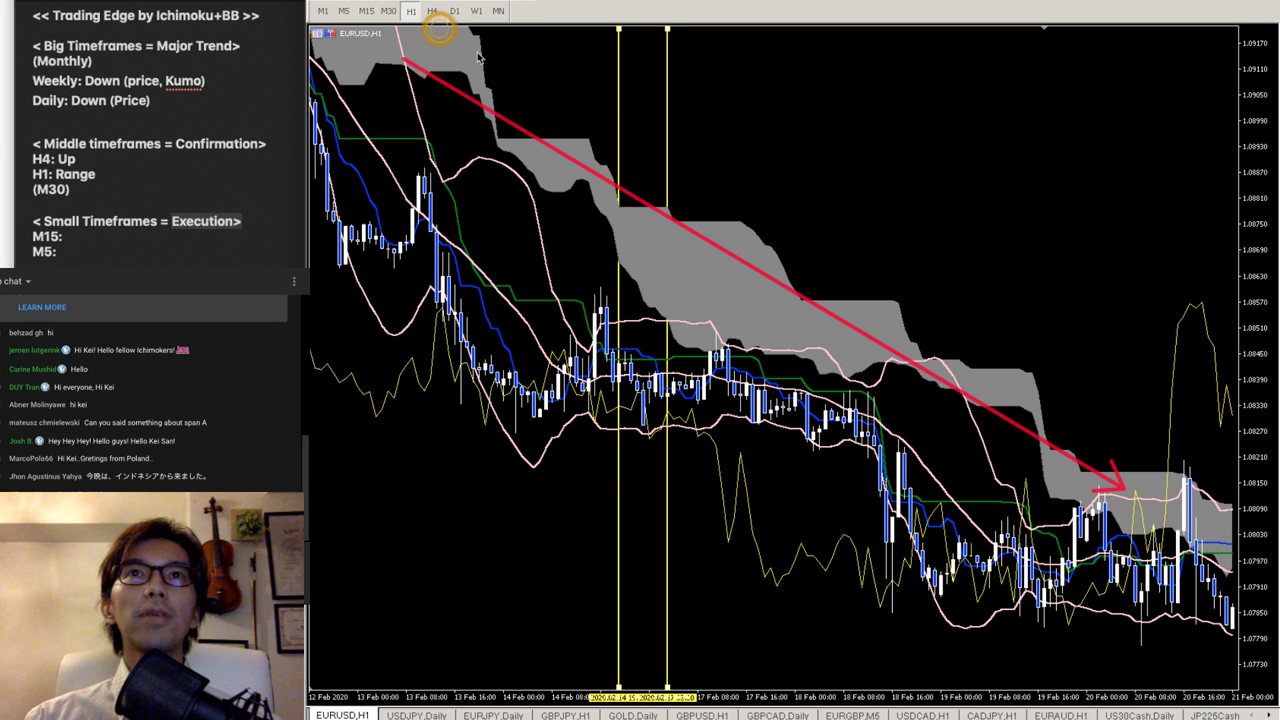
pyautogui.click(672, 209)
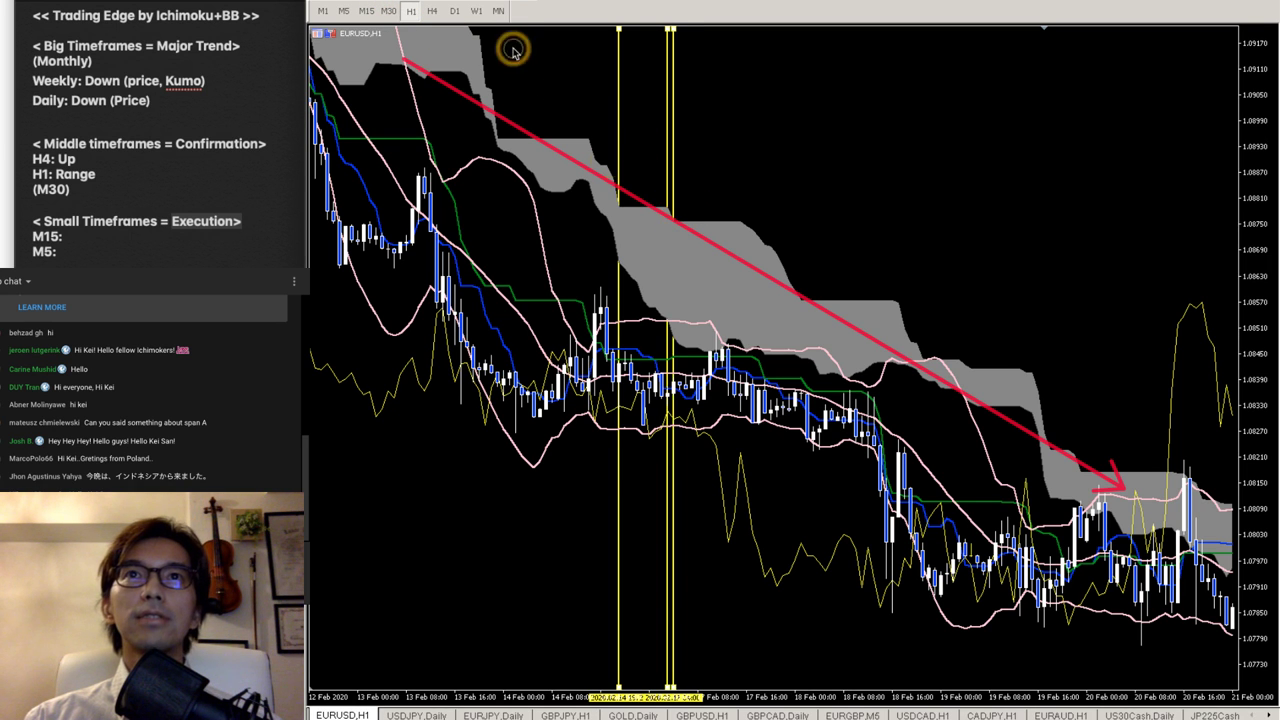
pyautogui.click(740, 218)
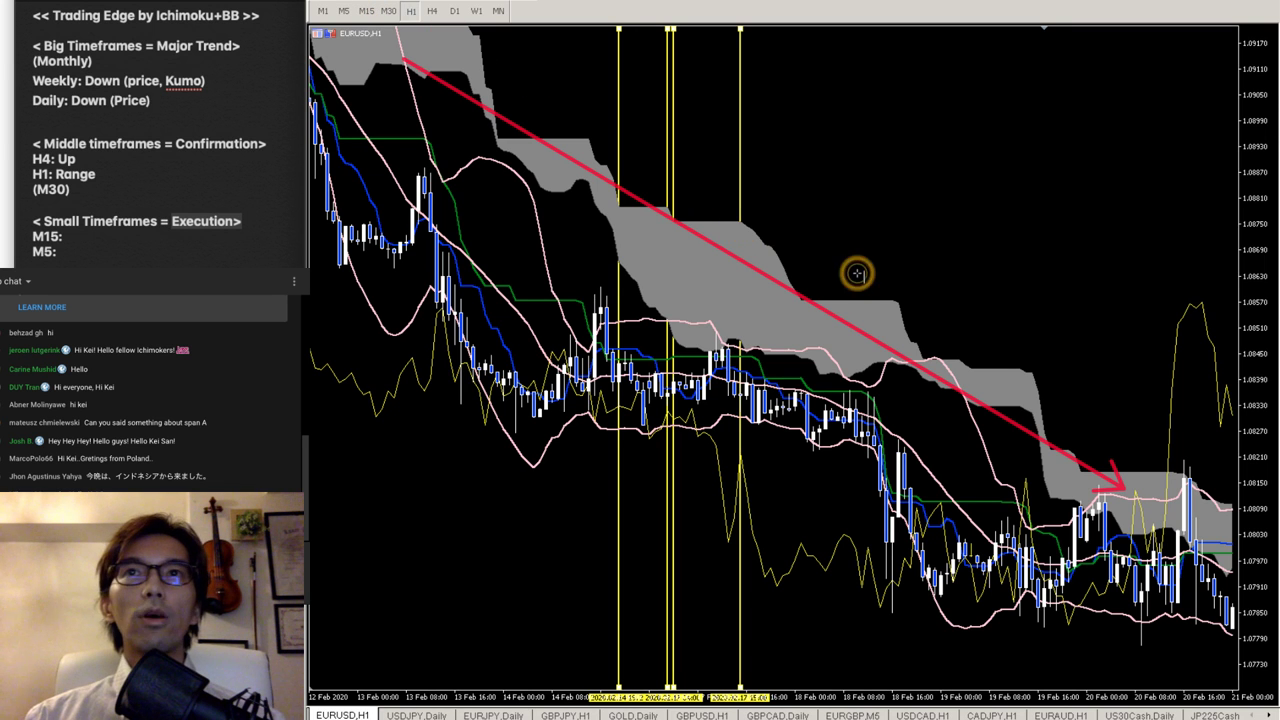
pyautogui.click(800, 294)
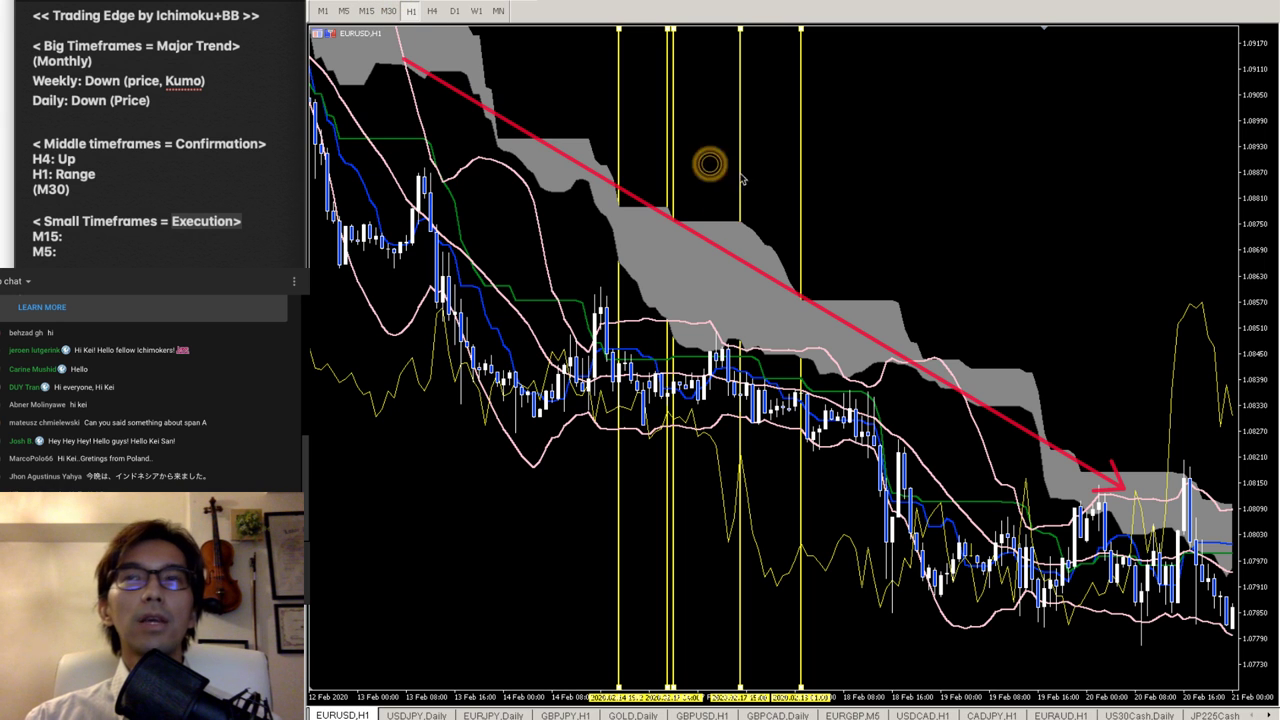
pyautogui.click(899, 294)
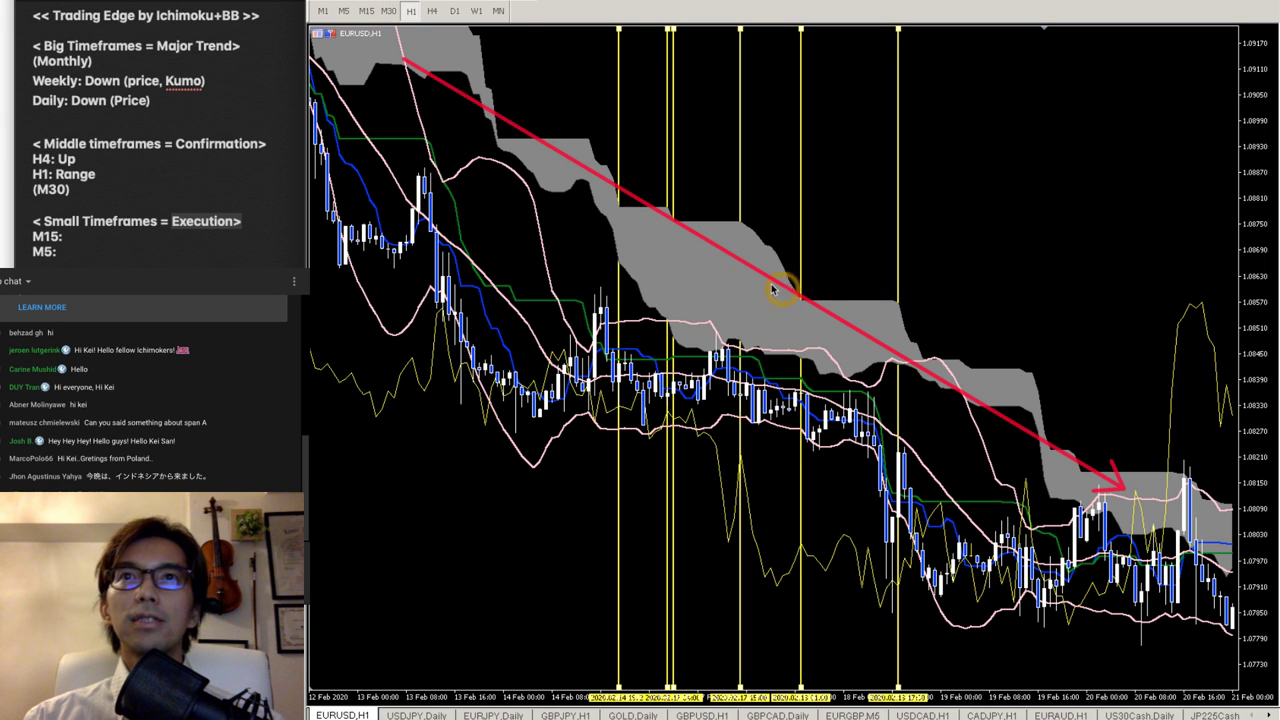
# - Place four more vertical lines at the starts and ends of the Kumo's flat upper-edge steps on 13–14 February and 19 February
pyautogui.click(497, 140)
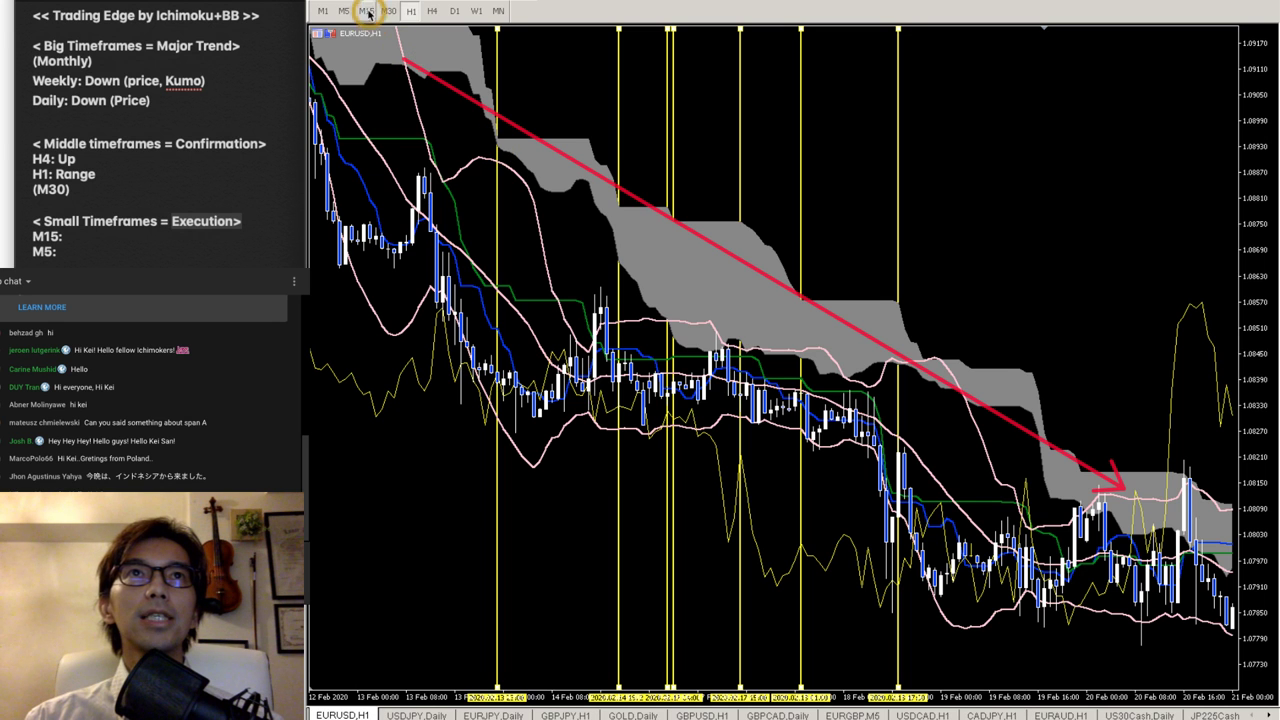
pyautogui.click(588, 137)
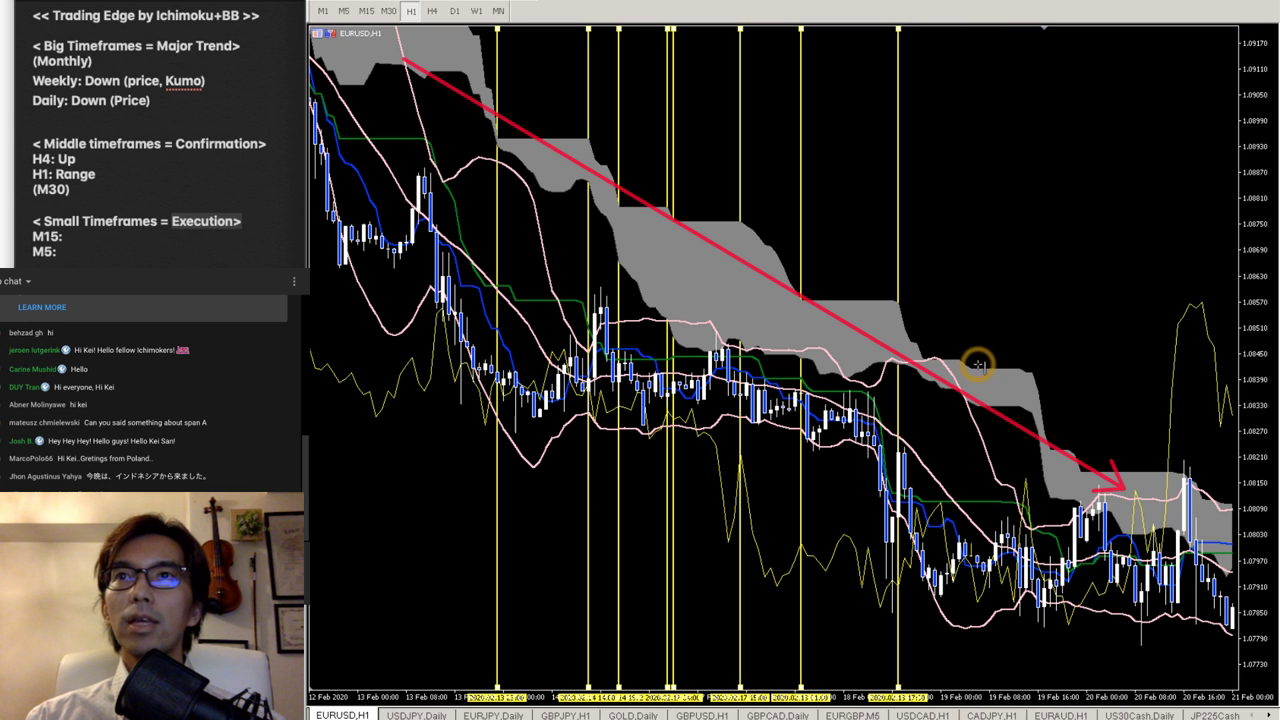
pyautogui.click(972, 368)
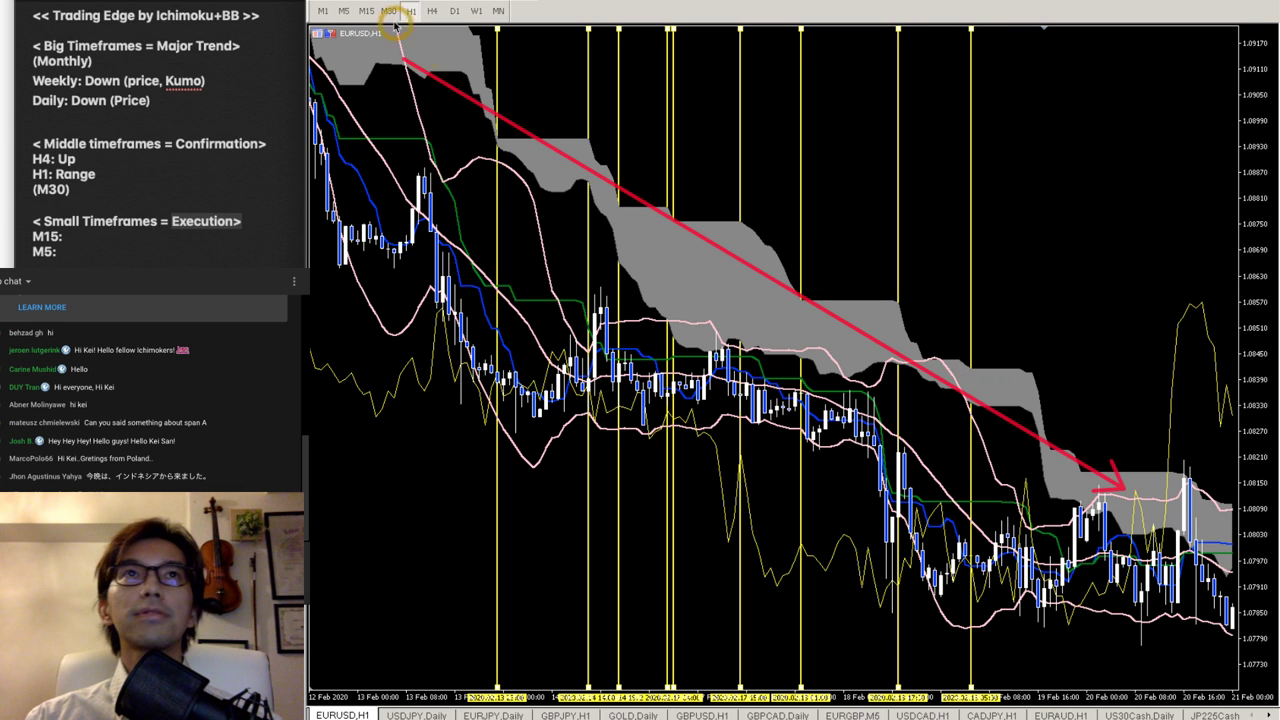
pyautogui.click(1024, 377)
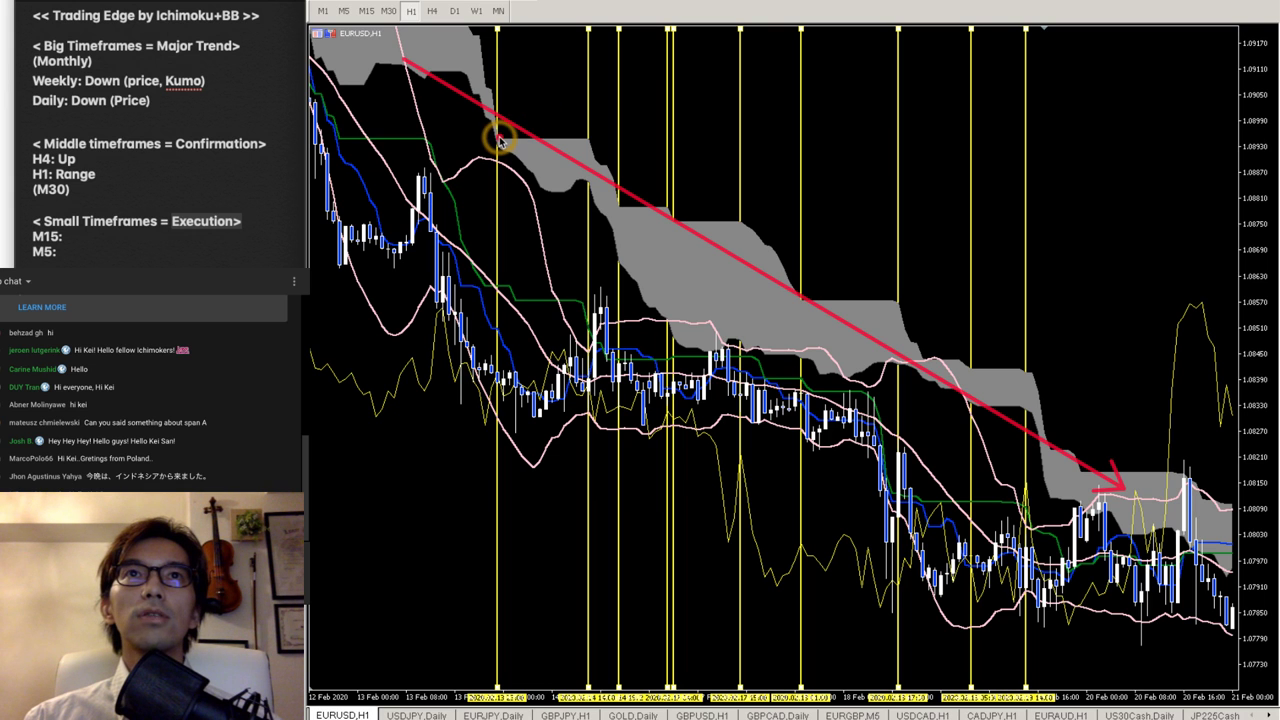
# - Trace the five flat steps of the Kumo's upper edge with horizontal red lines between their paired vertical lines
pyautogui.moveTo(498, 137); pyautogui.dragTo(562, 142)
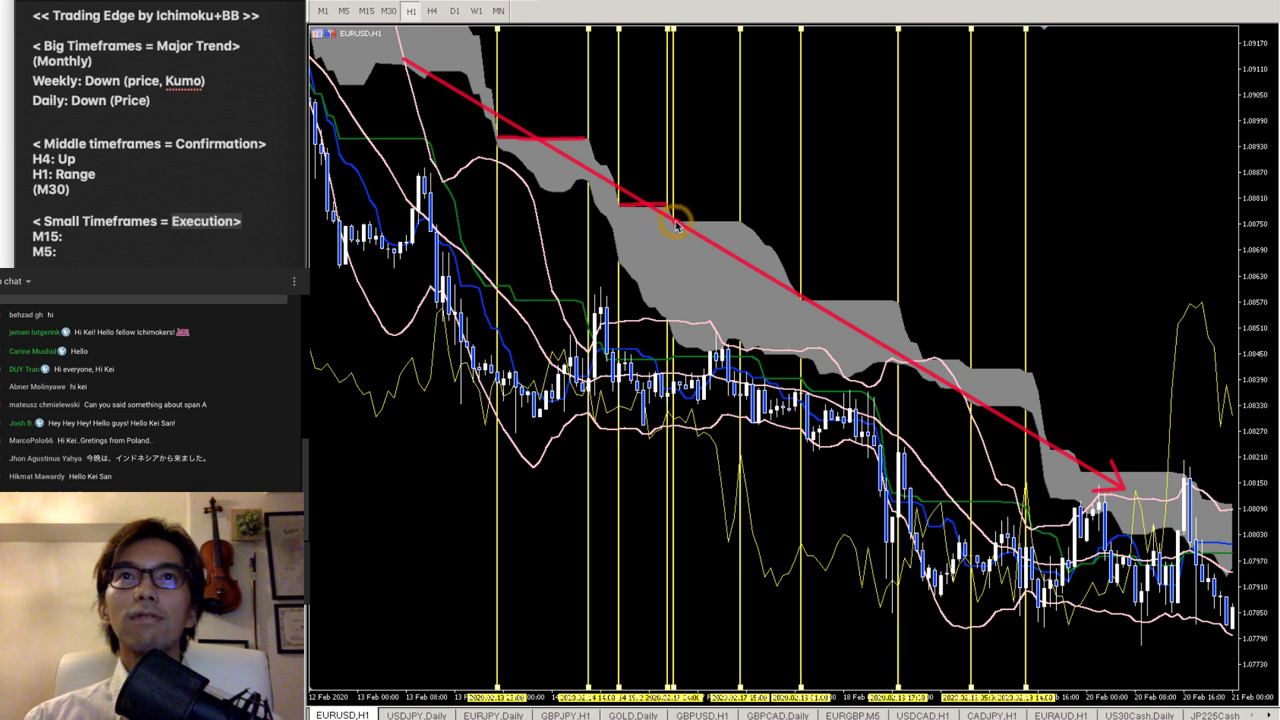
pyautogui.moveTo(675, 220); pyautogui.dragTo(713, 220)
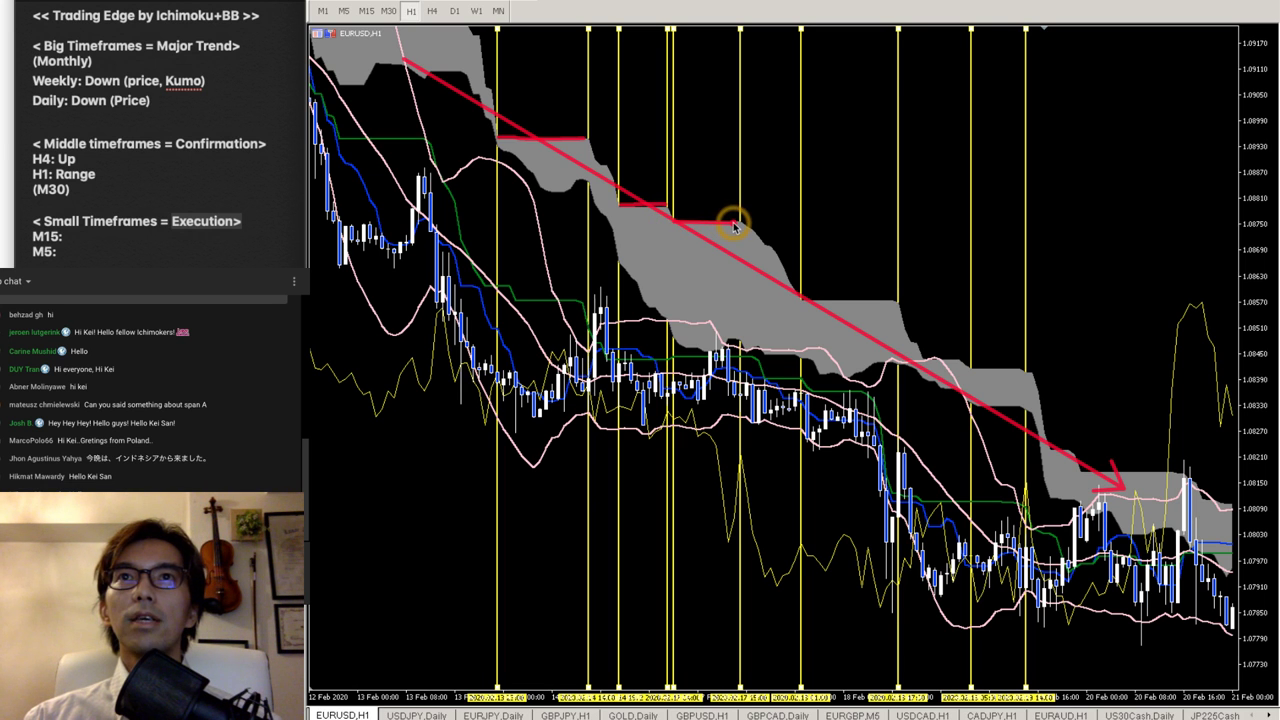
pyautogui.moveTo(803, 301); pyautogui.dragTo(897, 301)
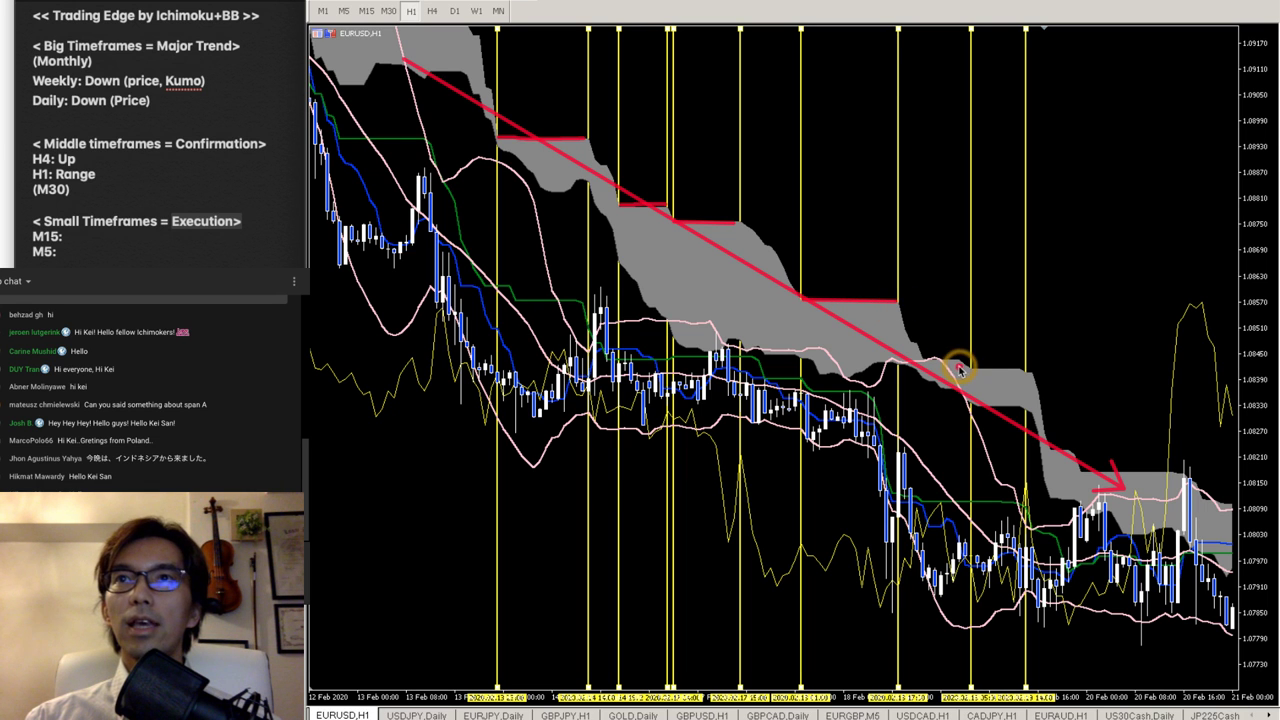
pyautogui.moveTo(972, 369); pyautogui.dragTo(1012, 374)
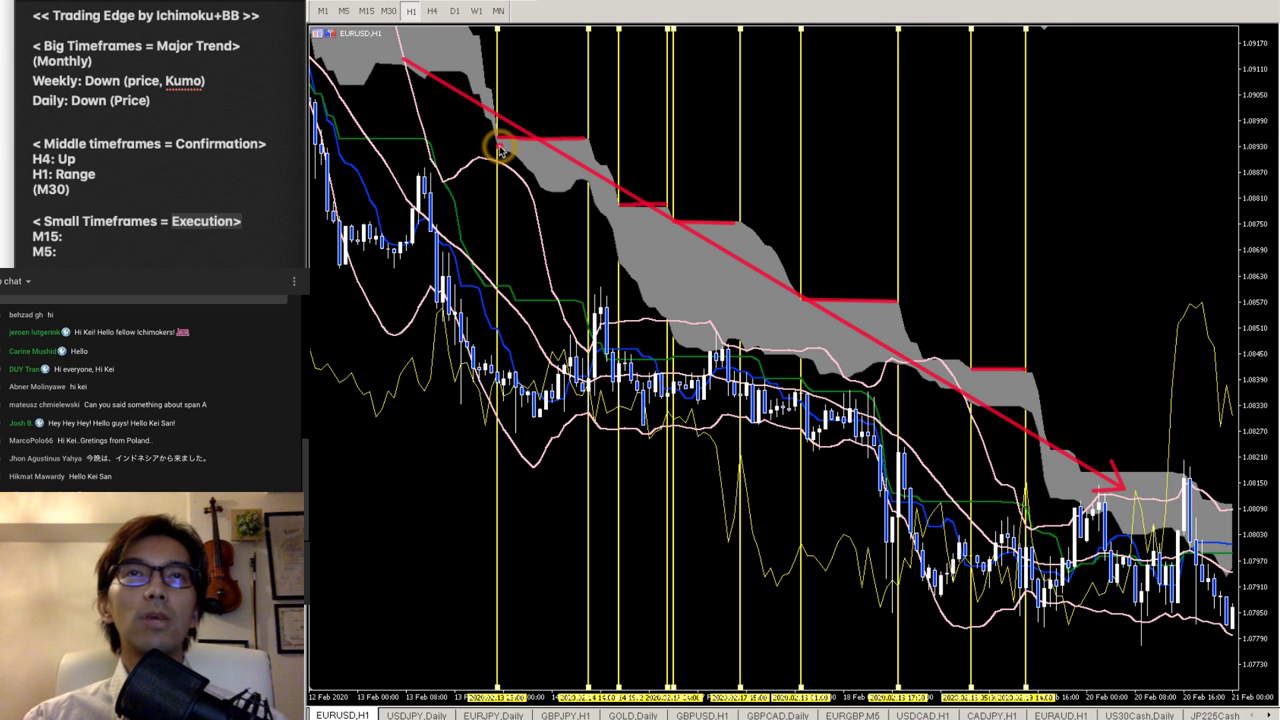
# - Number the five marked flat Kumo sections 1 to 5 above the chart's price area, from the oldest to the newest
pyautogui.moveTo(551, 55); pyautogui.dragTo(540, 80)
pyautogui.moveTo(636, 62)
pyautogui.mouseDown()
pyautogui.moveTo(648, 70)
pyautogui.moveTo(636, 80)
pyautogui.moveTo(652, 82)
pyautogui.moveTo(717, 52)
pyautogui.moveTo(707, 88)
pyautogui.mouseUp()
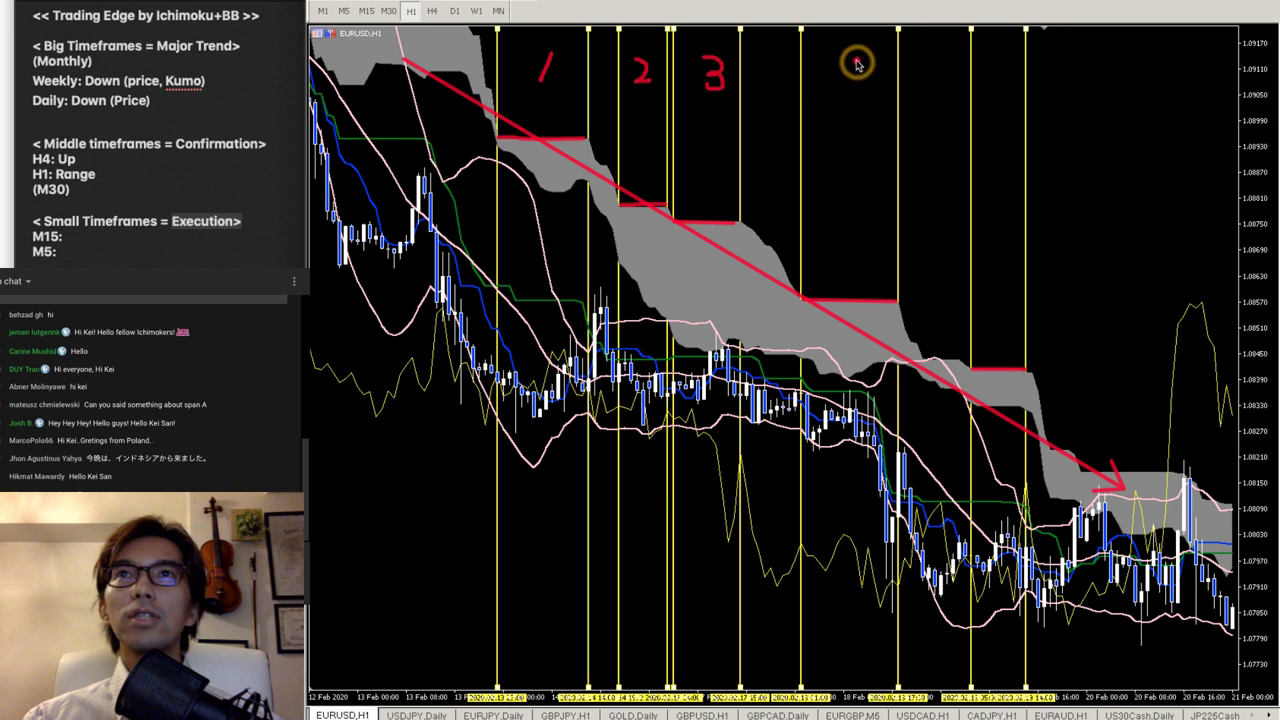
pyautogui.moveTo(850, 57)
pyautogui.mouseDown()
pyautogui.moveTo(834, 77)
pyautogui.moveTo(866, 87)
pyautogui.moveTo(855, 76)
pyautogui.moveTo(852, 96)
pyautogui.mouseUp()
pyautogui.moveTo(1000, 58)
pyautogui.mouseDown()
pyautogui.moveTo(994, 88)
pyautogui.moveTo(1010, 92)
pyautogui.moveTo(989, 94)
pyautogui.moveTo(1018, 75)
pyautogui.mouseUp()
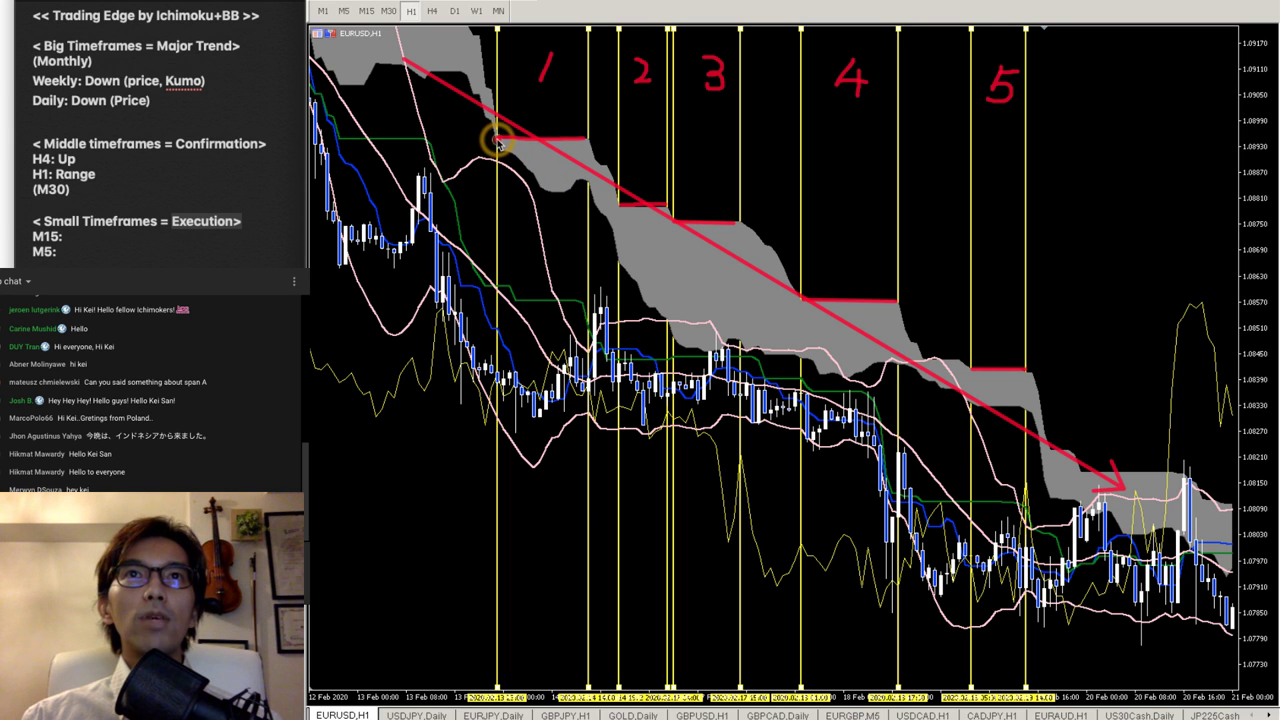
# - Trace section 1's lower Kumo edge, project its rise to a possible twist at the flat upper edge, and remove the drawing
pyautogui.moveTo(535, 183); pyautogui.dragTo(573, 190)
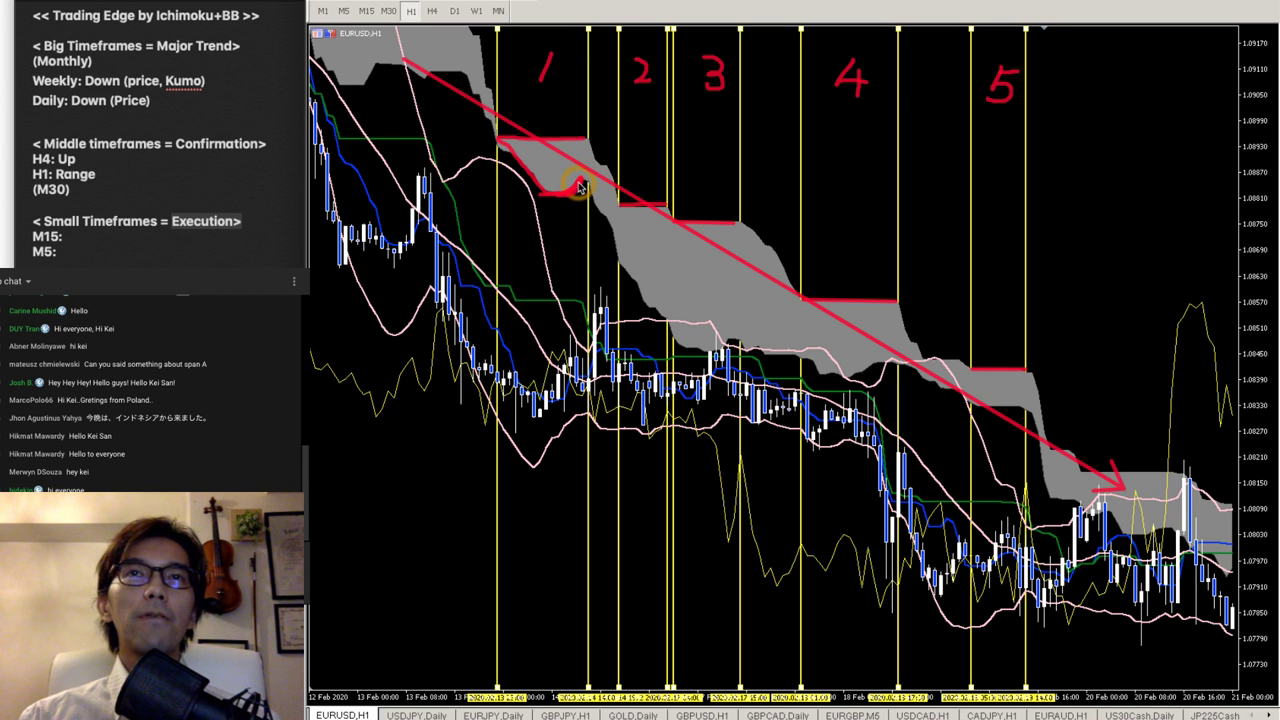
pyautogui.moveTo(586, 140)
pyautogui.mouseDown()
pyautogui.moveTo(657, 140)
pyautogui.moveTo(601, 120)
pyautogui.moveTo(595, 148)
pyautogui.mouseUp()
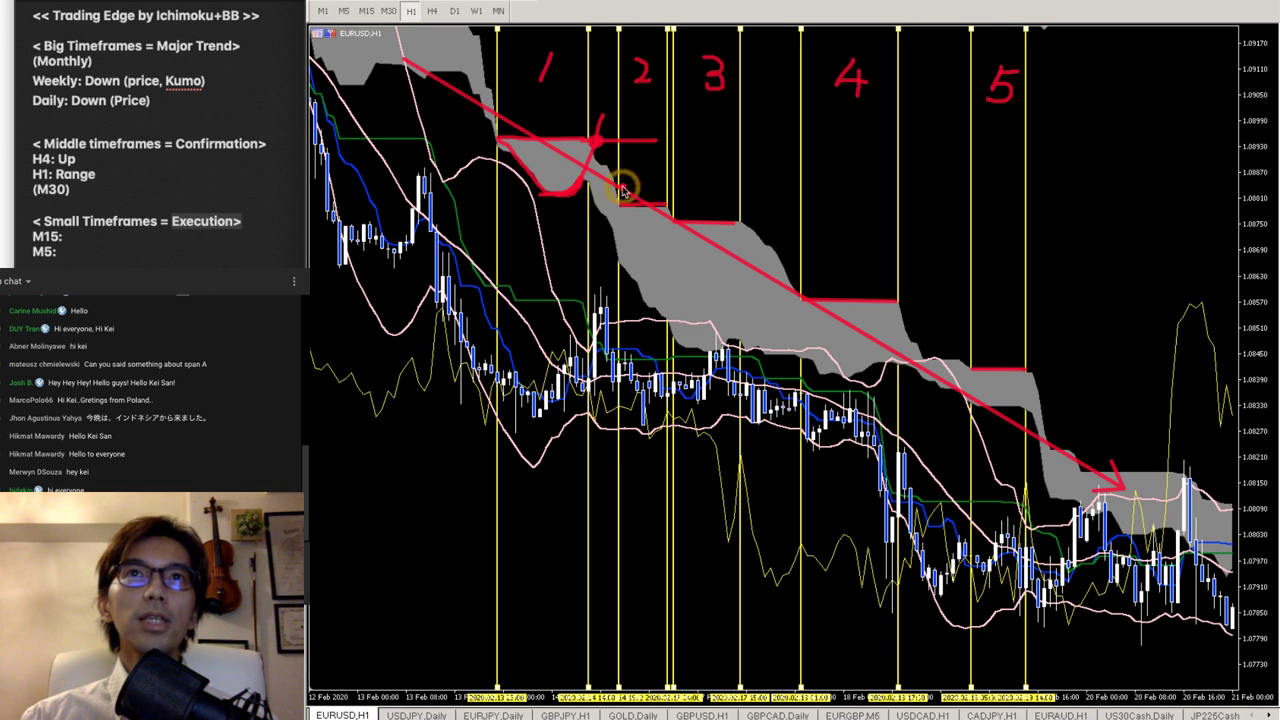
pyautogui.moveTo(585, 180)
pyautogui.mouseDown()
pyautogui.moveTo(610, 236)
pyautogui.moveTo(592, 190)
pyautogui.moveTo(603, 186)
pyautogui.mouseUp()
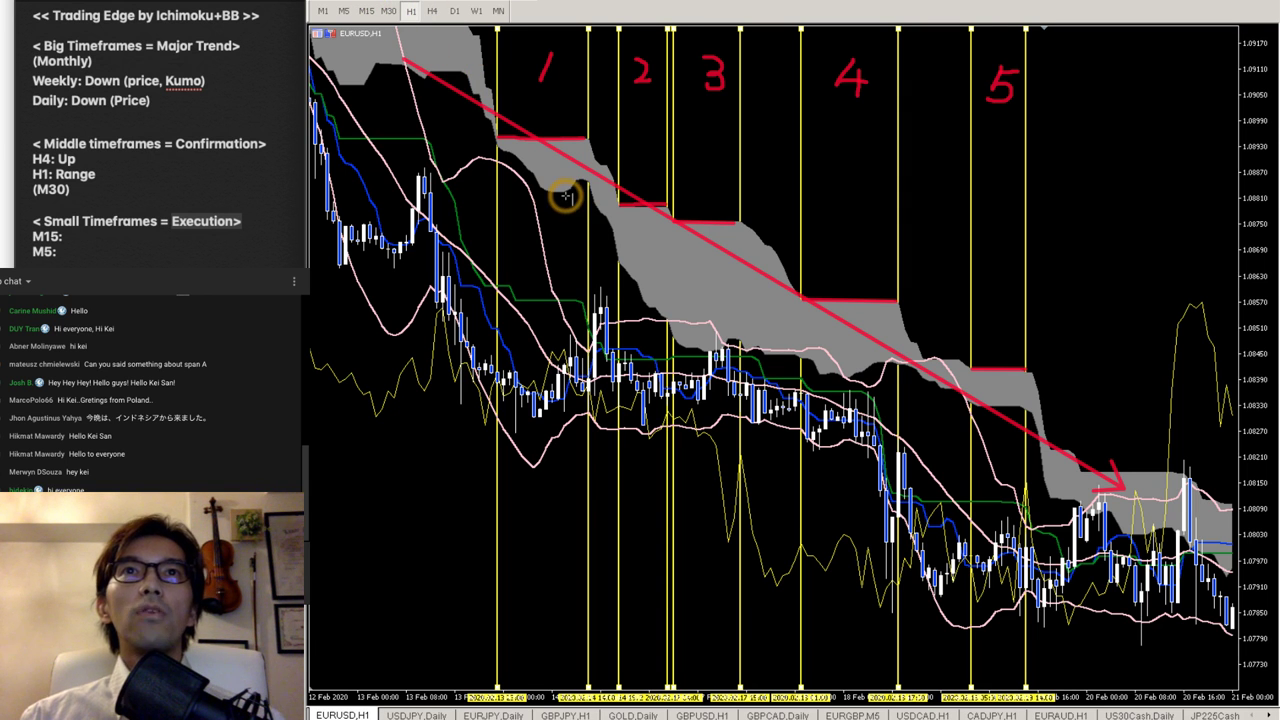
# - Measure 26 bars back from the upturn of section 1's lower Kumo edge to the candle at 13 February 09:00
pyautogui.moveTo(565, 193)
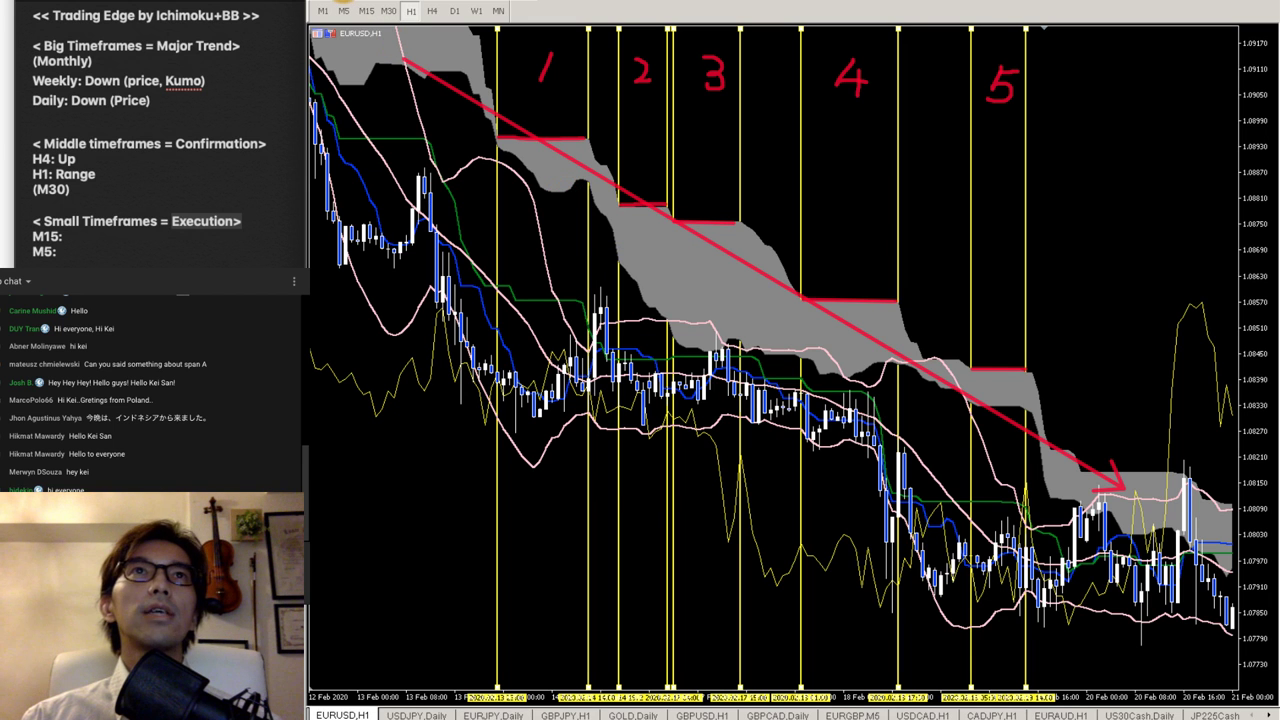
pyautogui.middleClick(577, 190)
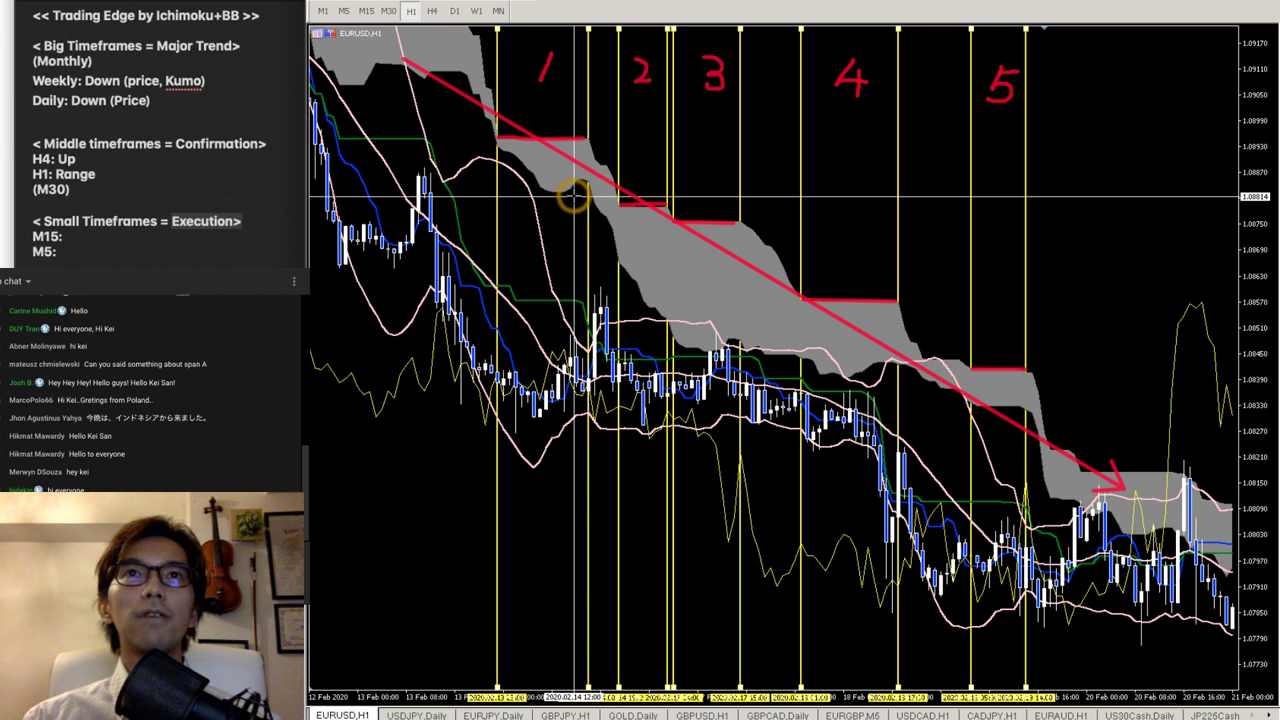
pyautogui.moveTo(572, 195); pyautogui.dragTo(410, 190)
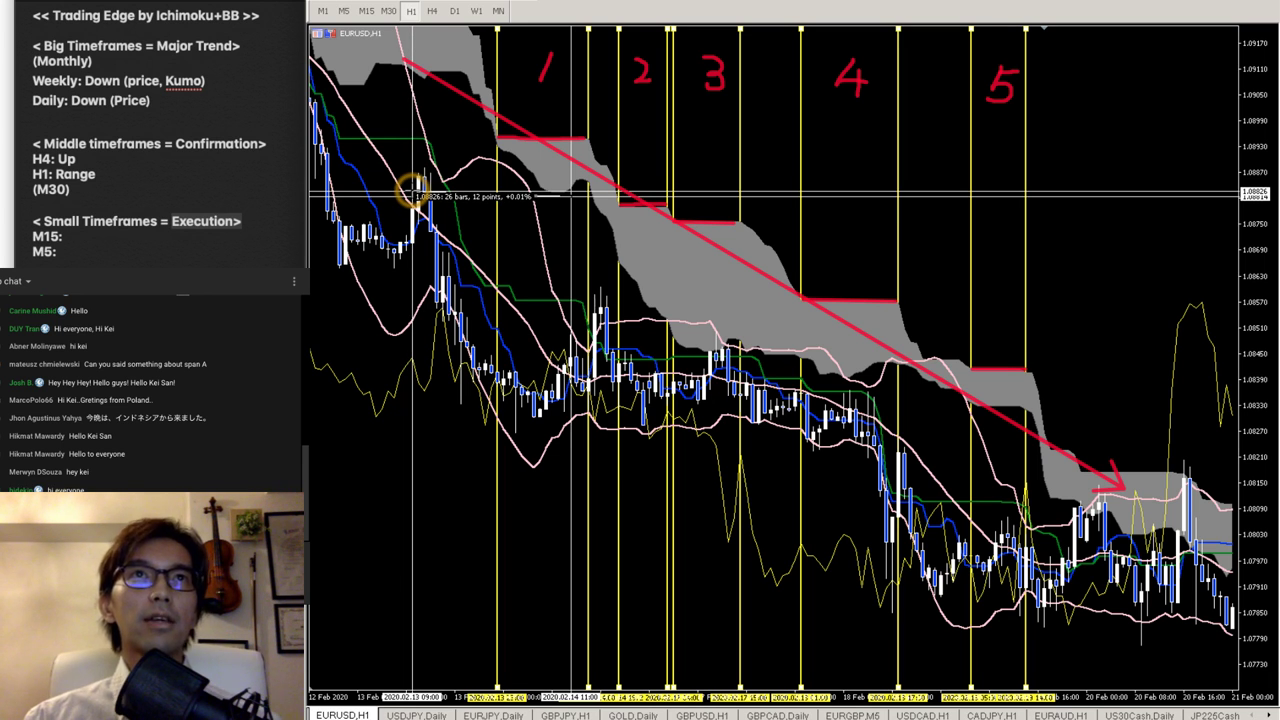
pyautogui.moveTo(410, 190); pyautogui.dragTo(411, 192)
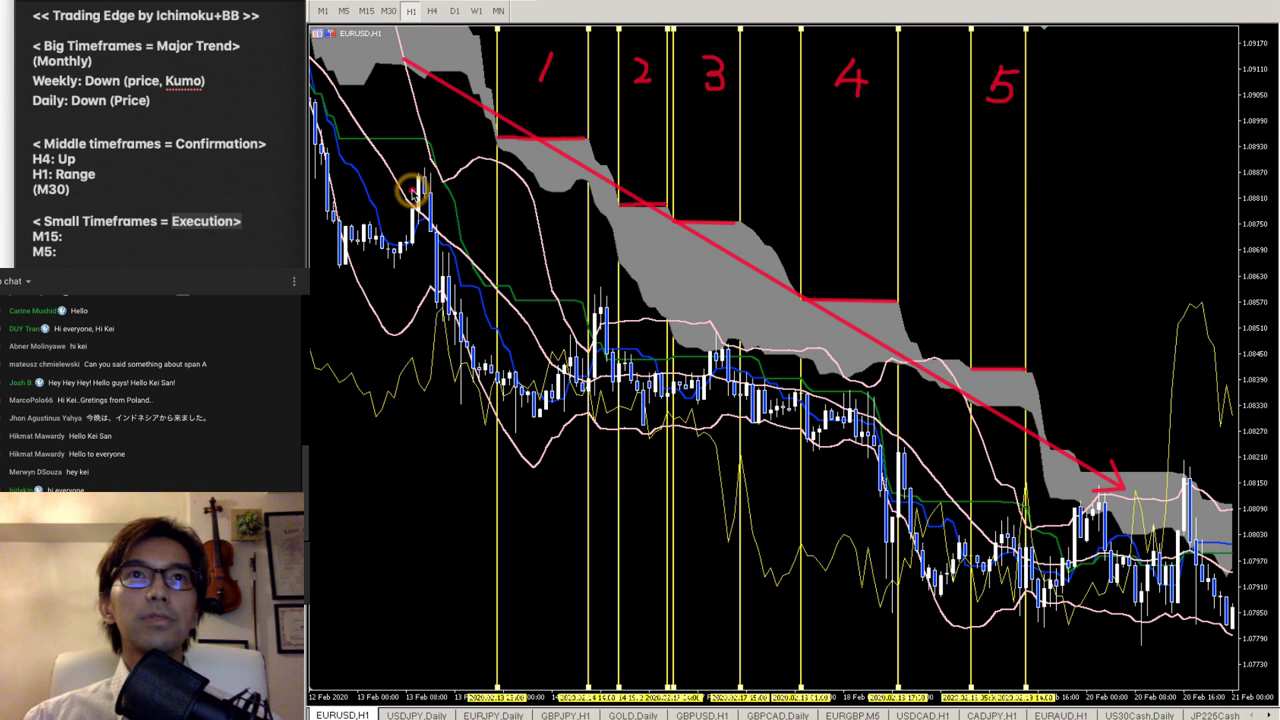
# - Draw an upward arrow to the 13 February 09:00 candle and sketch section 1's lower Kumo edge curving up to the flat upper edge
pyautogui.moveTo(417, 517); pyautogui.dragTo(413, 255)
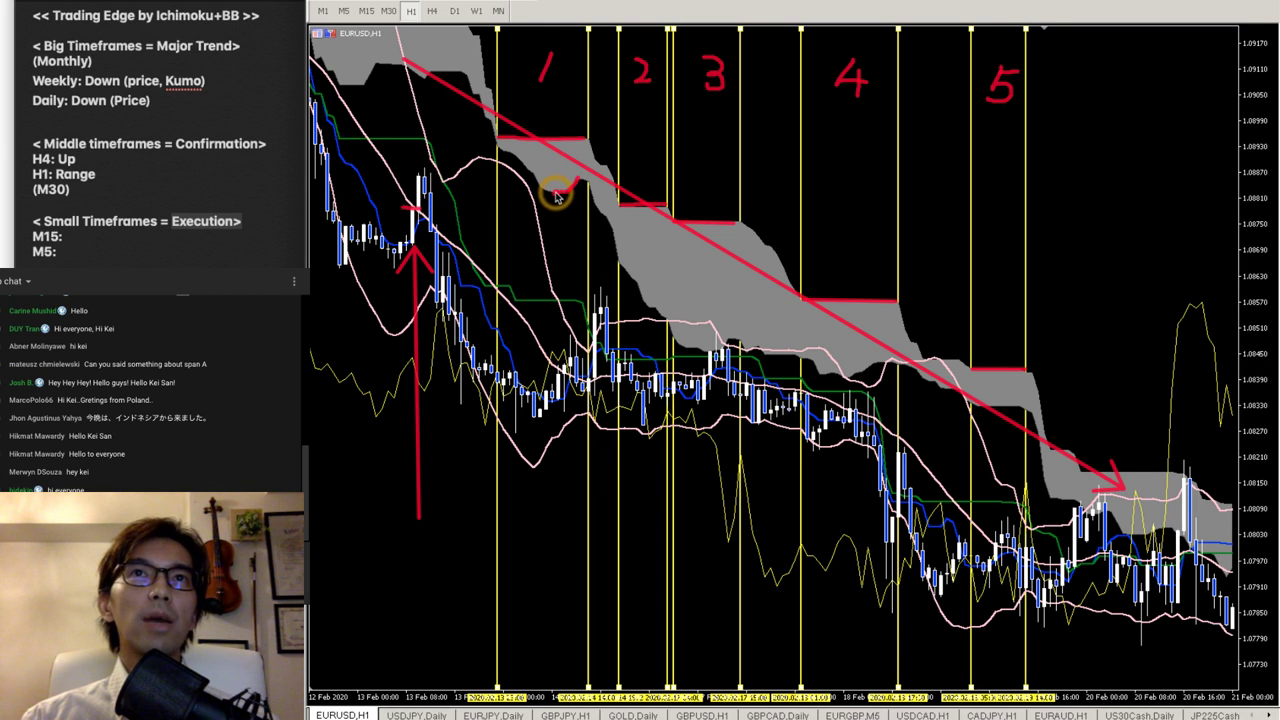
pyautogui.moveTo(557, 196); pyautogui.dragTo(581, 183)
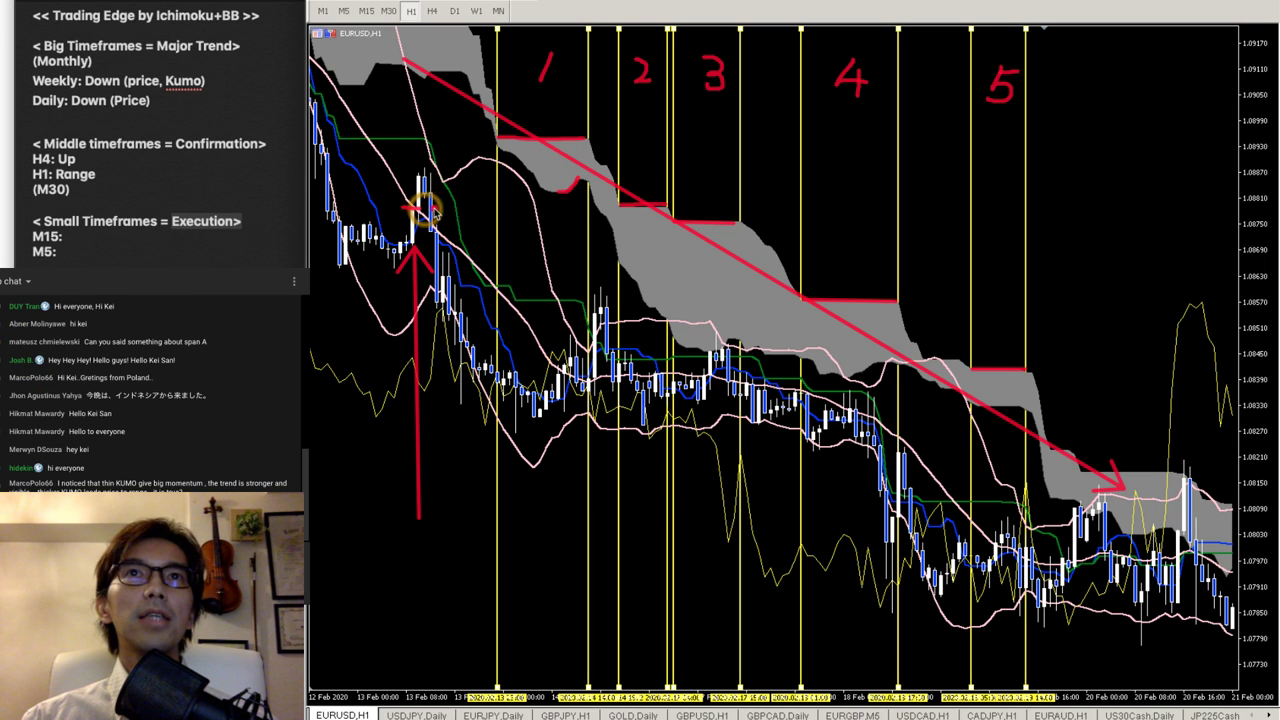
pyautogui.moveTo(578, 183)
pyautogui.mouseDown()
pyautogui.moveTo(580, 138)
pyautogui.moveTo(624, 138)
pyautogui.moveTo(589, 131)
pyautogui.mouseUp()
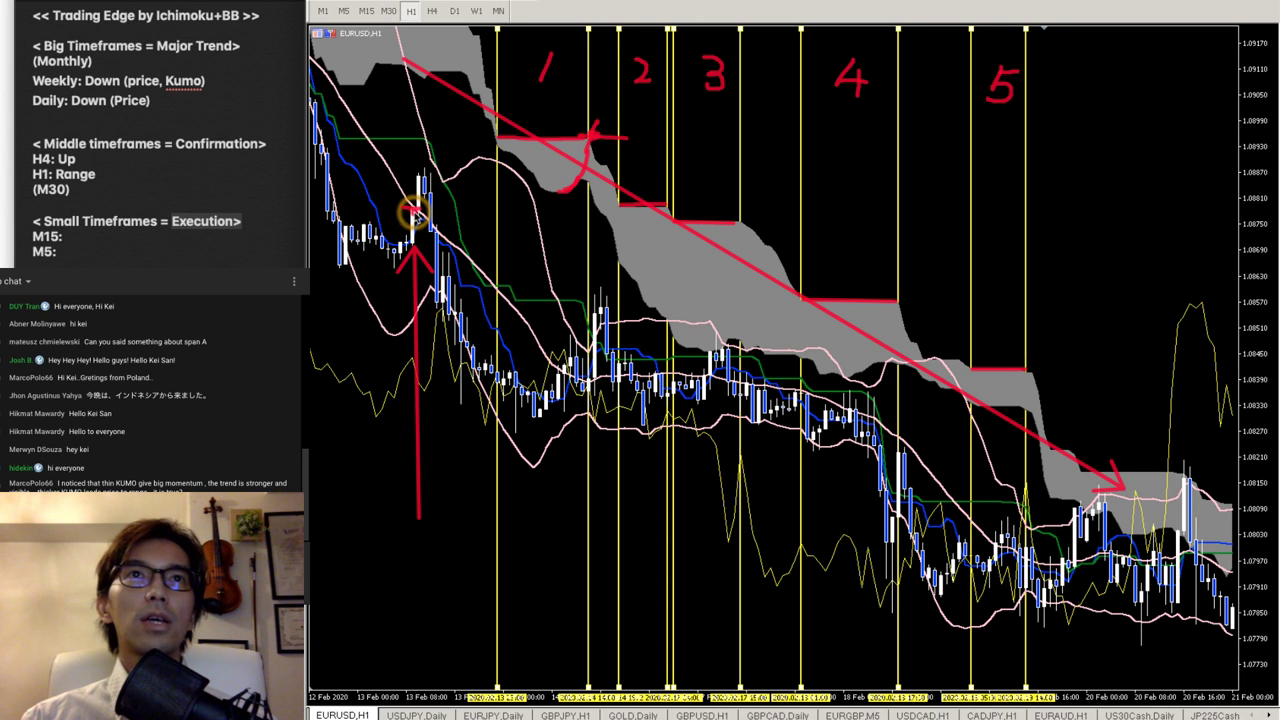
# - Draw rising and falling arrows from the 13 February price peak and a horizontal line across the swing lows beneath it
pyautogui.moveTo(410, 210)
pyautogui.mouseDown()
pyautogui.moveTo(455, 122)
pyautogui.moveTo(426, 133)
pyautogui.moveTo(460, 145)
pyautogui.mouseUp()
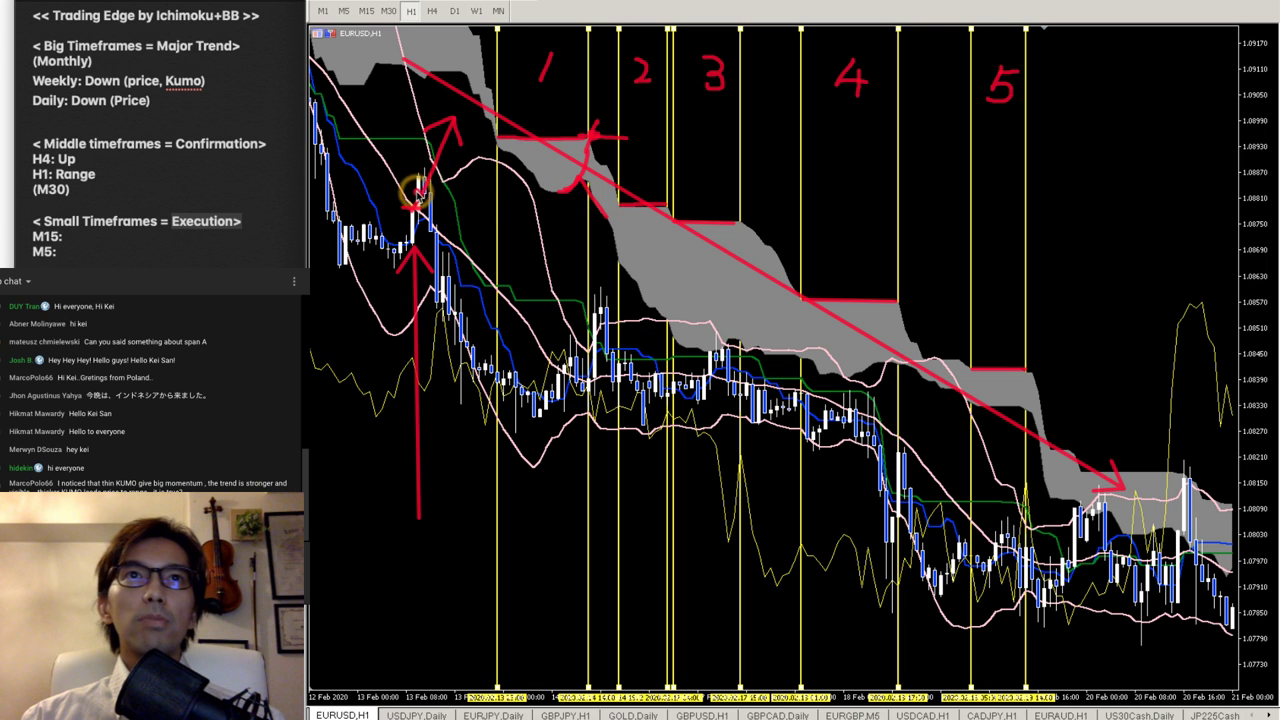
pyautogui.moveTo(425, 190); pyautogui.dragTo(449, 300)
pyautogui.moveTo(319, 270); pyautogui.dragTo(486, 270)
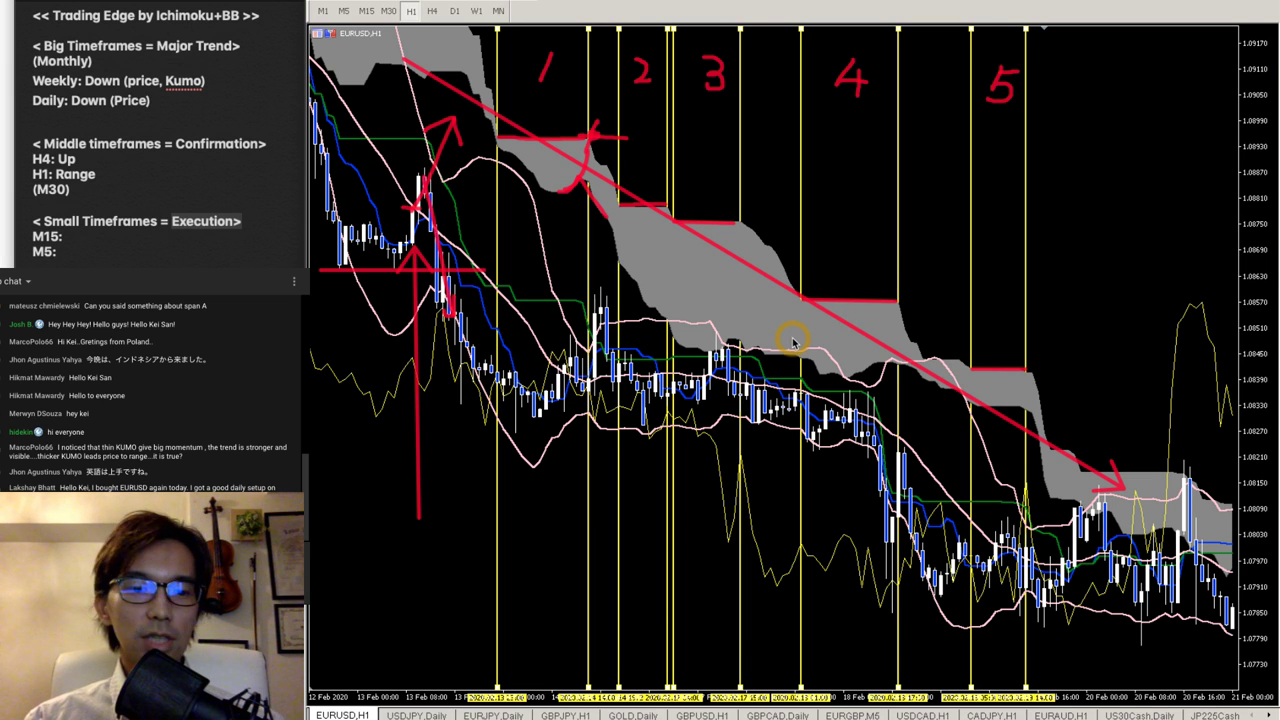
# - Circle the thick Kumo in section 3, remove the circle, and mark the small upturn of that section's lower edge
pyautogui.moveTo(727, 348)
pyautogui.mouseDown()
pyautogui.moveTo(661, 293)
pyautogui.moveTo(670, 224)
pyautogui.moveTo(717, 208)
pyautogui.moveTo(755, 232)
pyautogui.moveTo(768, 320)
pyautogui.moveTo(715, 350)
pyautogui.mouseUp()
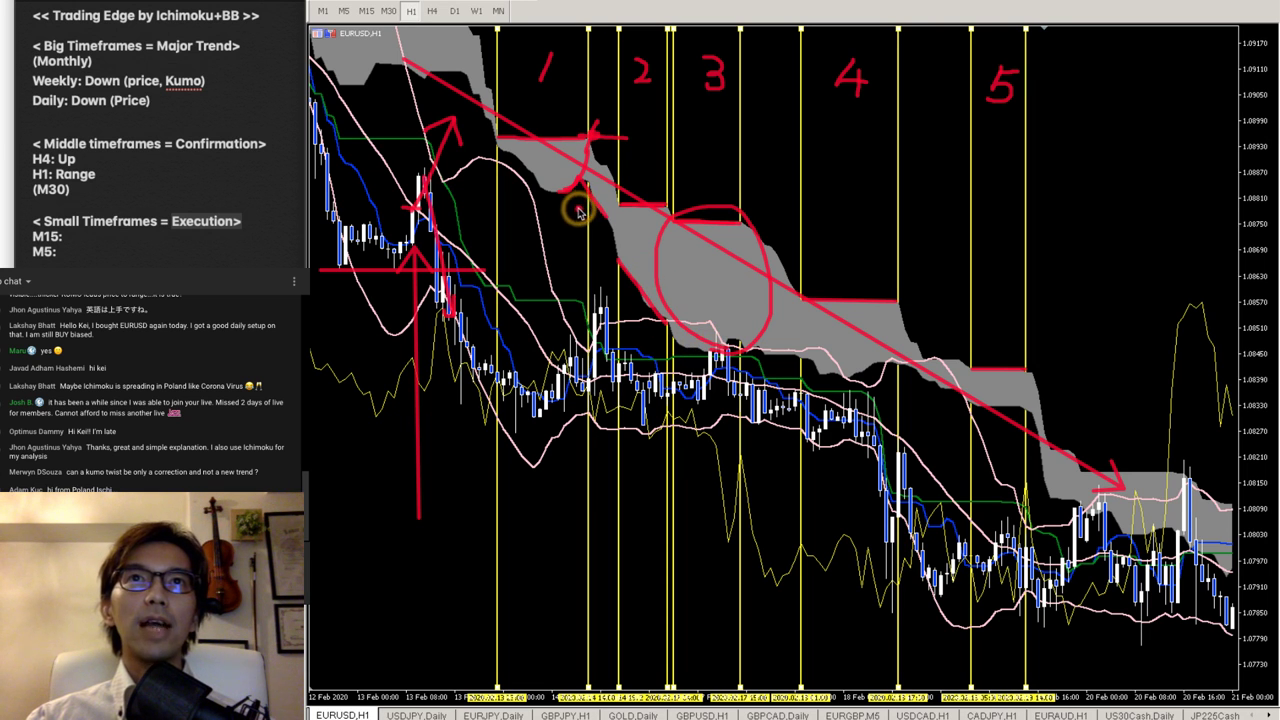
pyautogui.moveTo(580, 206)
pyautogui.mouseDown()
pyautogui.moveTo(547, 192)
pyautogui.moveTo(563, 162)
pyautogui.moveTo(589, 215)
pyautogui.mouseUp()
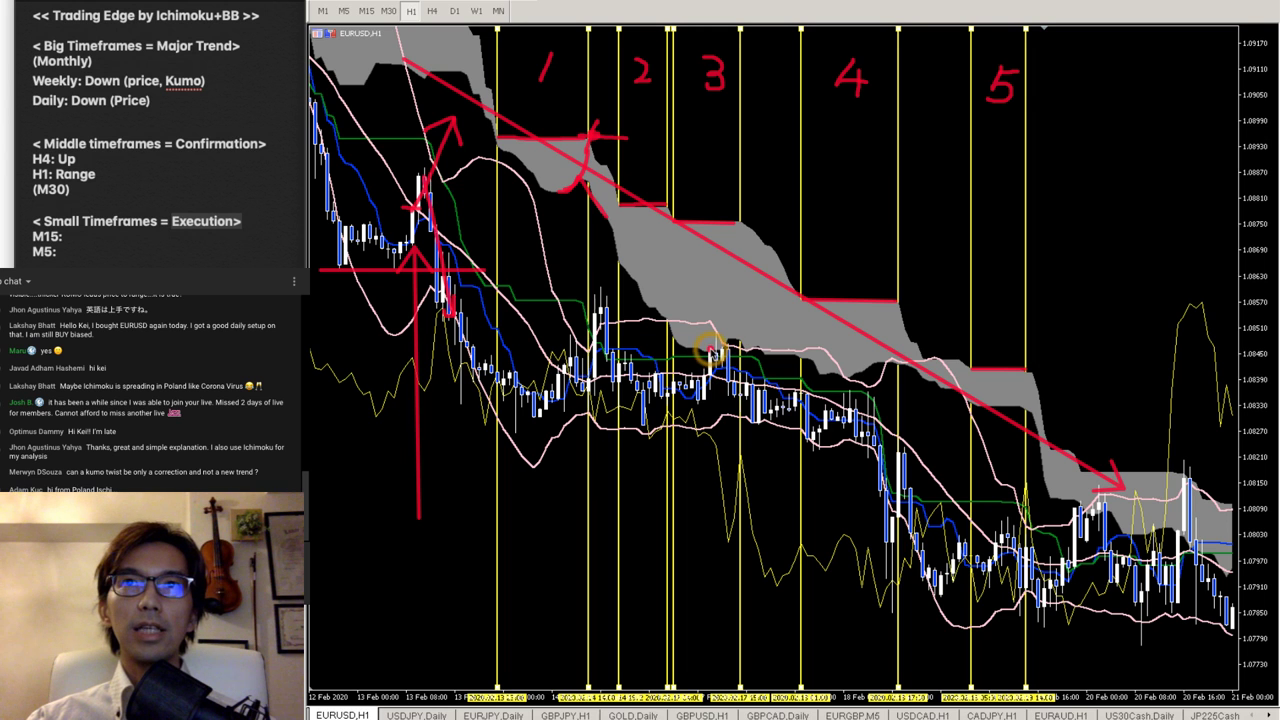
pyautogui.moveTo(710, 350); pyautogui.dragTo(738, 345)
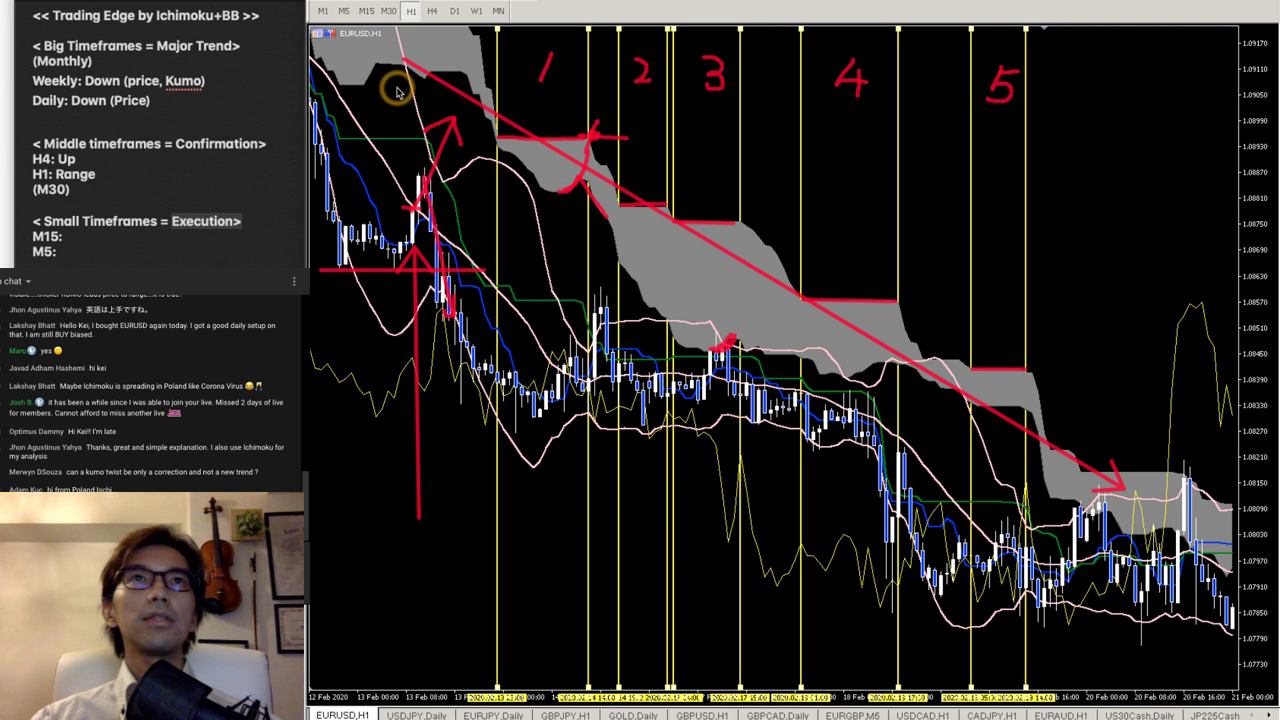
# - Measure 26 bars back from the upturn of section 3's lower Kumo edge to the candle at 14 February 10:00
pyautogui.middleClick(706, 360)
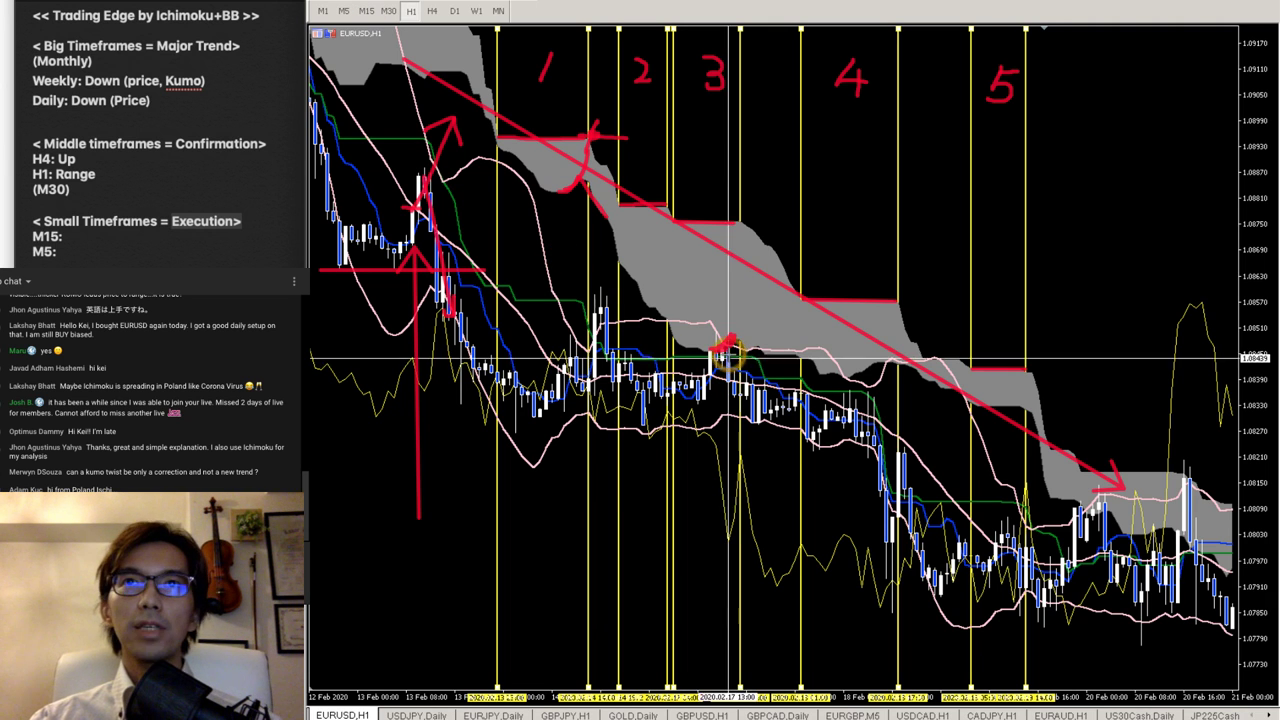
pyautogui.moveTo(720, 352); pyautogui.dragTo(564, 342)
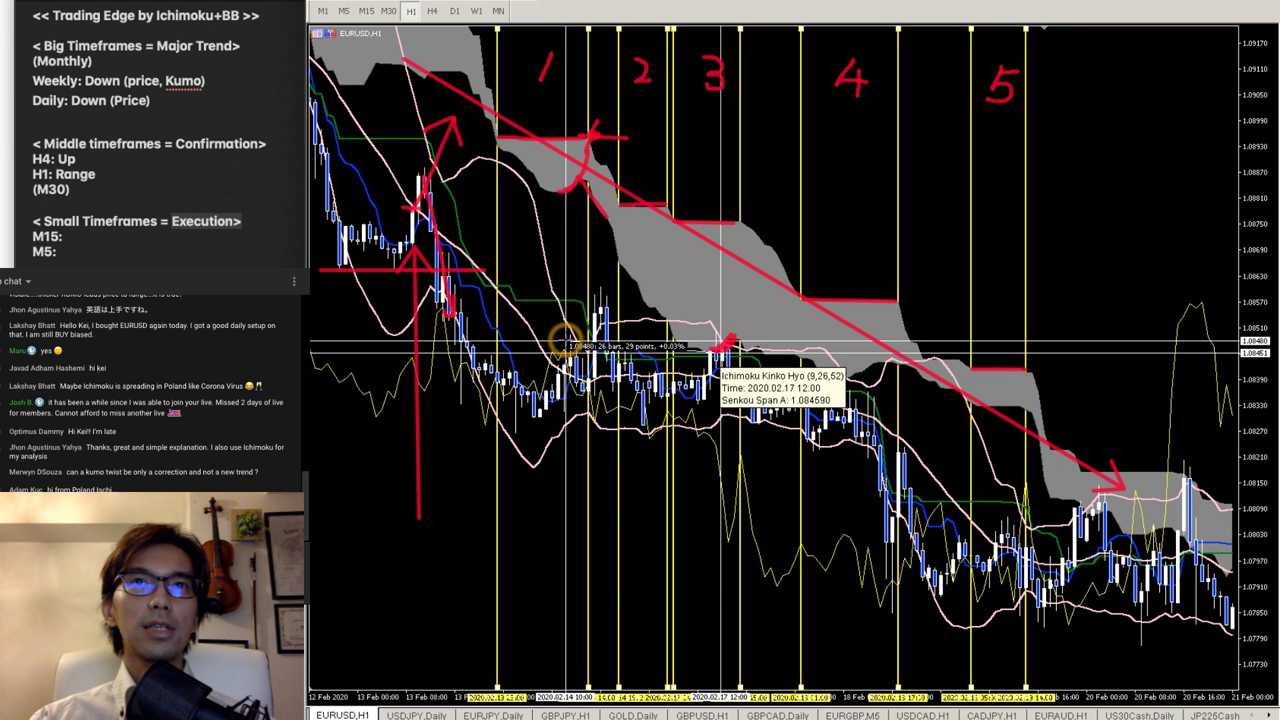
pyautogui.moveTo(565, 342); pyautogui.dragTo(562, 340)
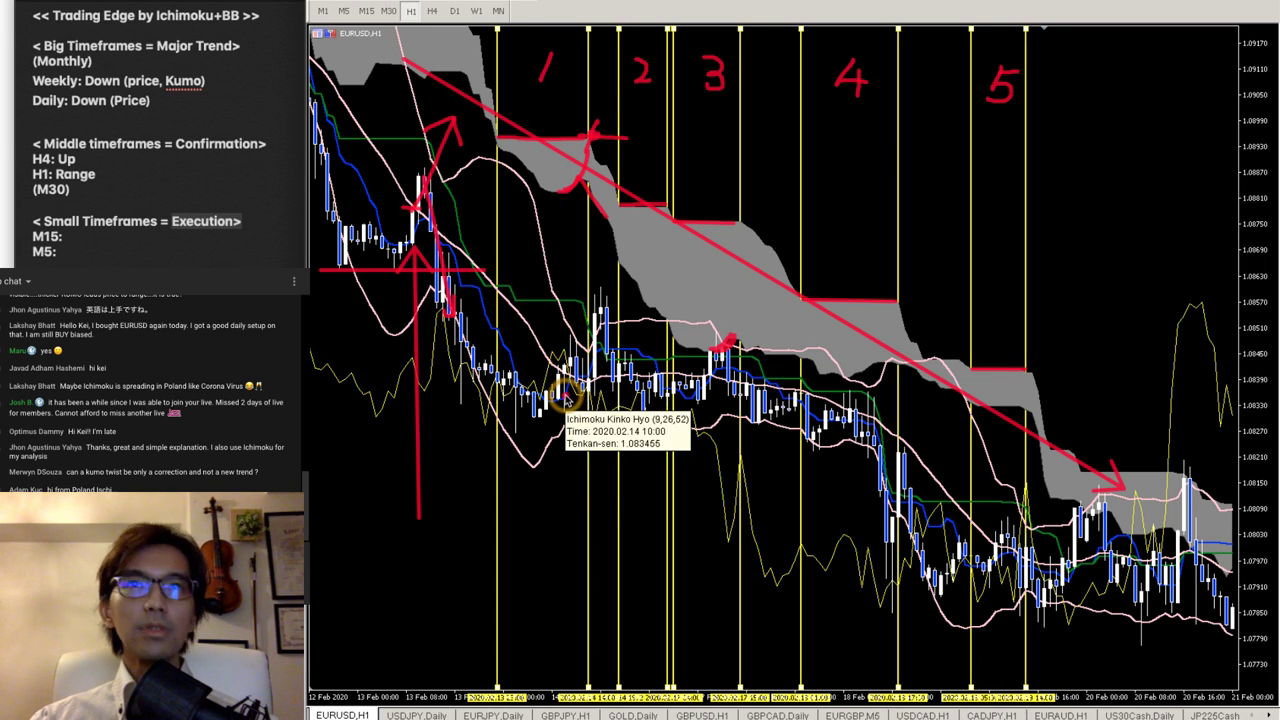
# - Point an arrow at the 14 February 10:00 candle, circle the price there, and draw a rising arrow along the rally after it
pyautogui.moveTo(609, 526); pyautogui.dragTo(570, 420)
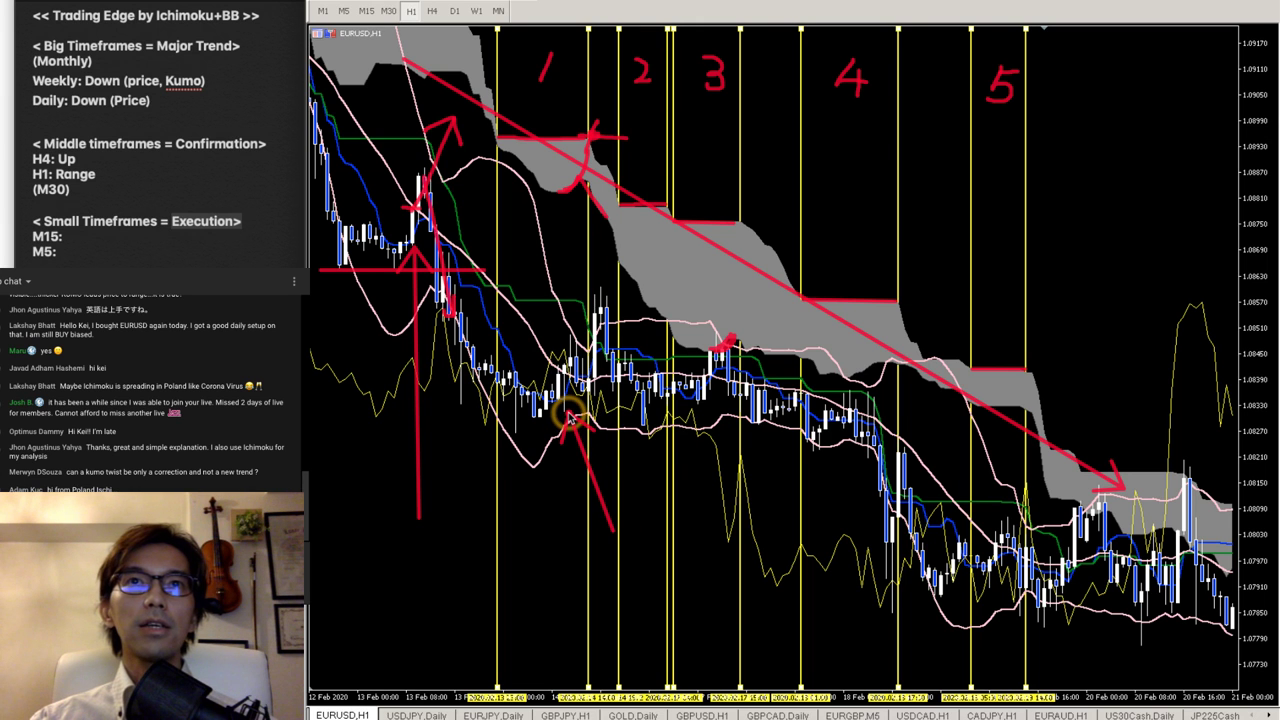
pyautogui.click(718, 354)
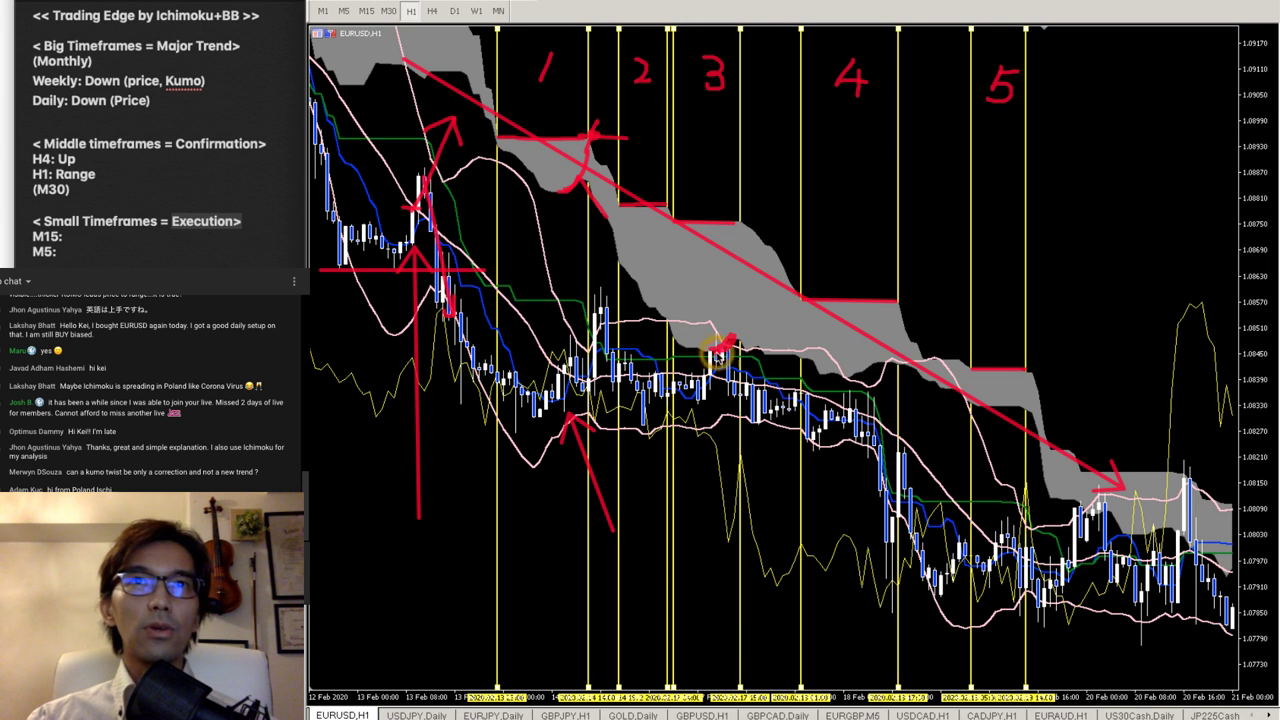
pyautogui.moveTo(718, 354); pyautogui.dragTo(731, 342)
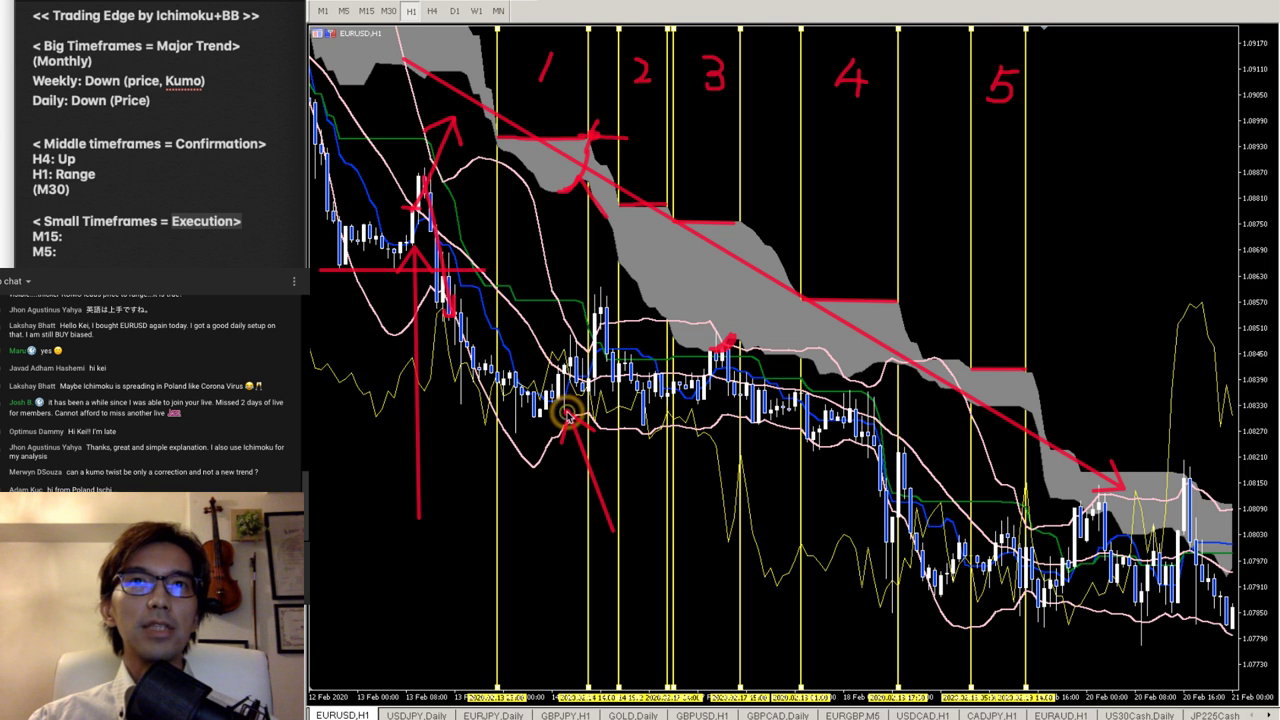
pyautogui.moveTo(566, 413)
pyautogui.mouseDown()
pyautogui.moveTo(548, 395)
pyautogui.moveTo(554, 354)
pyautogui.moveTo(580, 358)
pyautogui.moveTo(578, 400)
pyautogui.mouseUp()
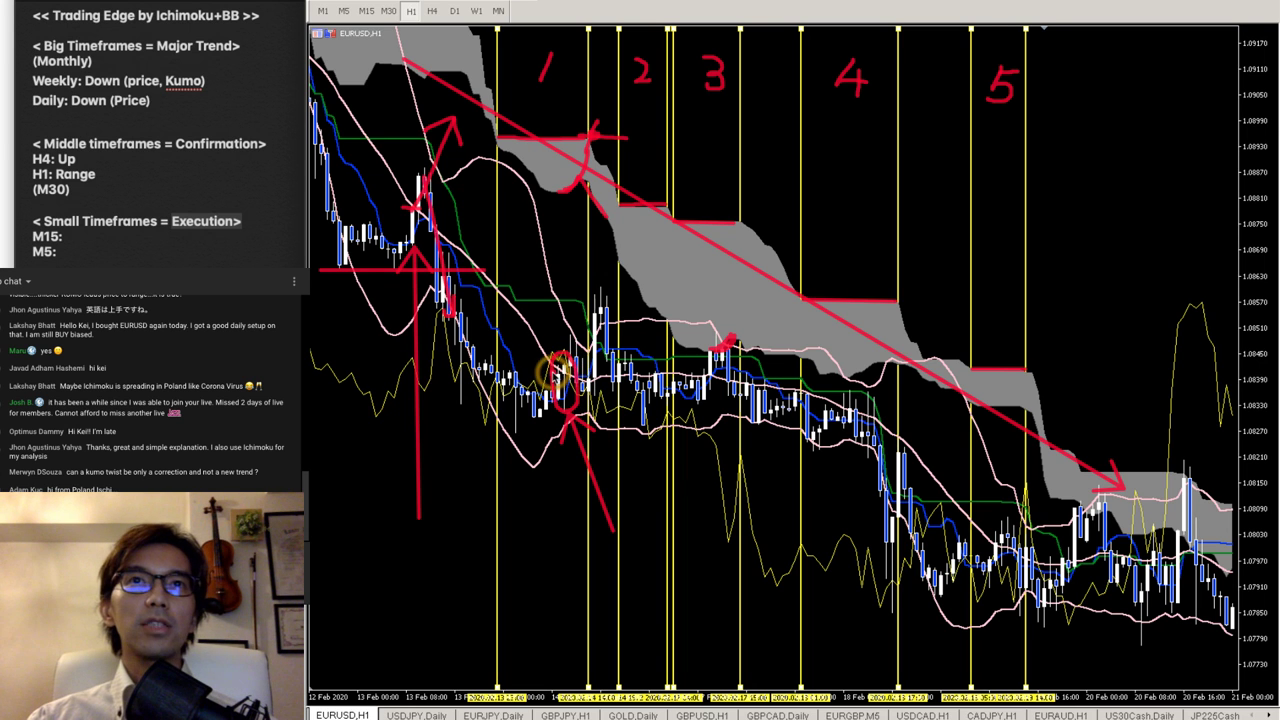
pyautogui.moveTo(572, 352)
pyautogui.mouseDown()
pyautogui.moveTo(606, 303)
pyautogui.moveTo(580, 320)
pyautogui.moveTo(614, 324)
pyautogui.mouseUp()
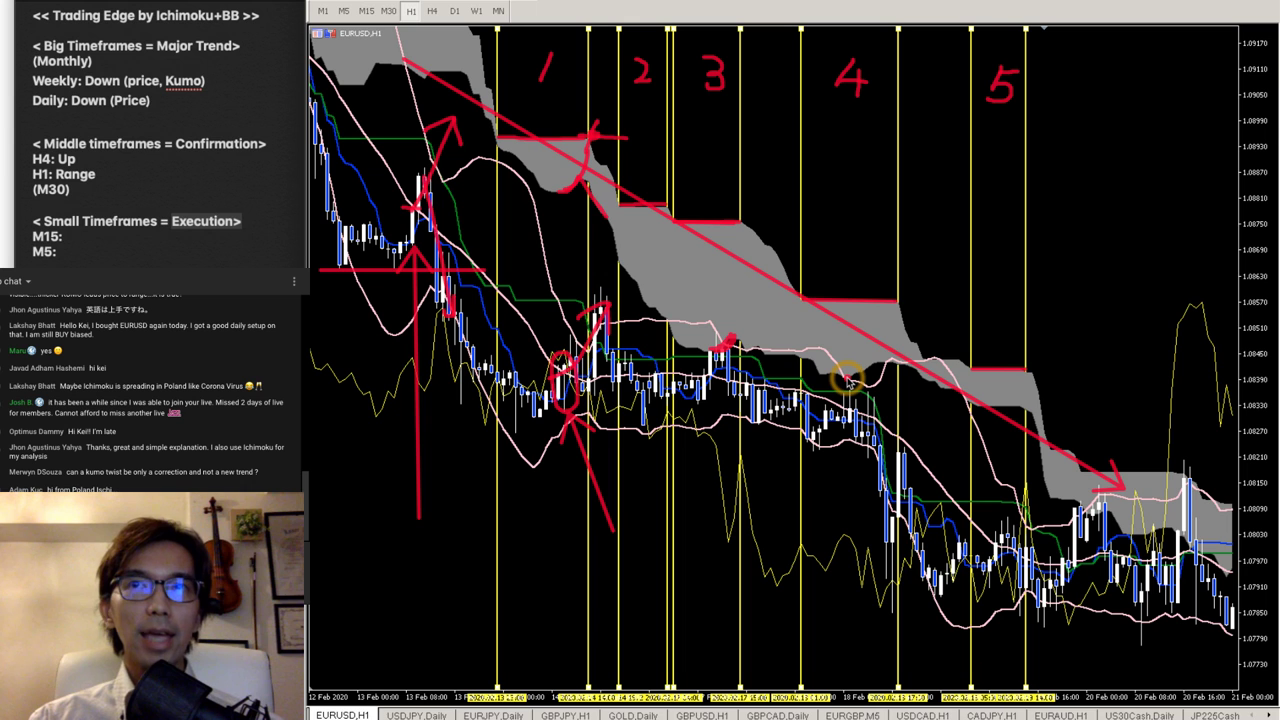
# - Mark the upturn of section 4's lower Kumo edge and point an arrow at the price candle 26 bars before it
pyautogui.moveTo(855, 375); pyautogui.dragTo(890, 366)
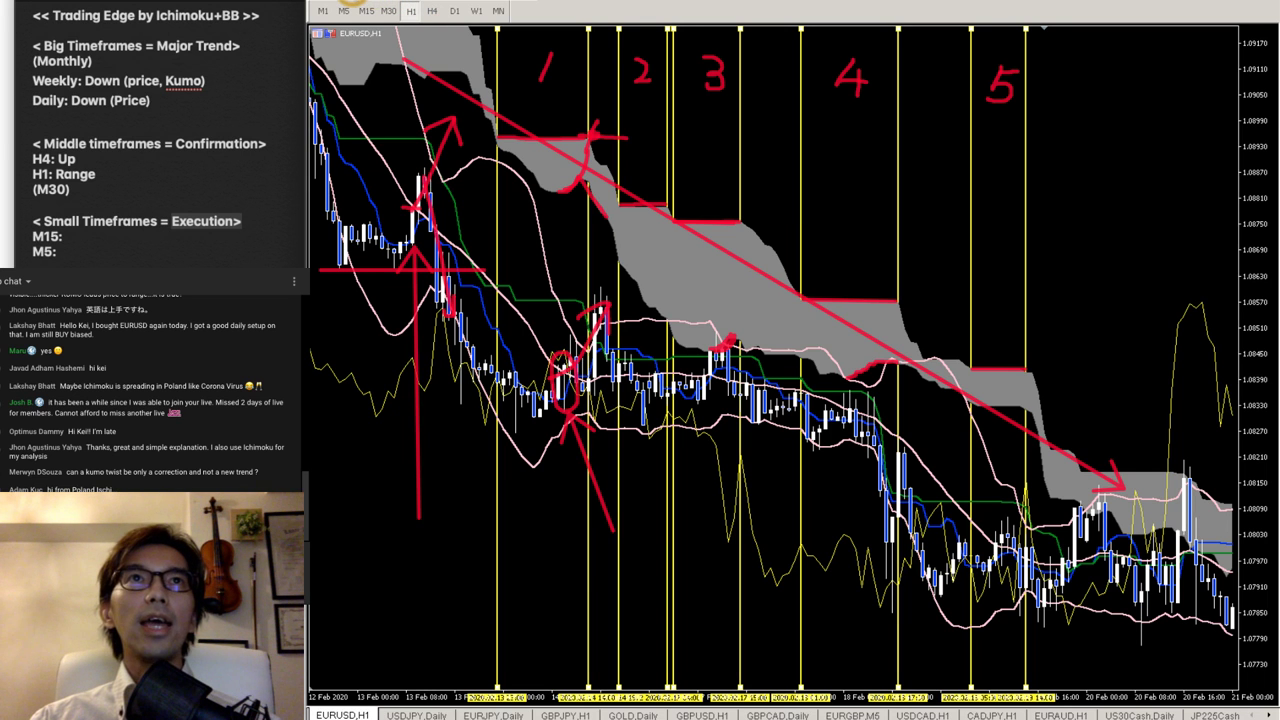
pyautogui.middleClick(681, 250)
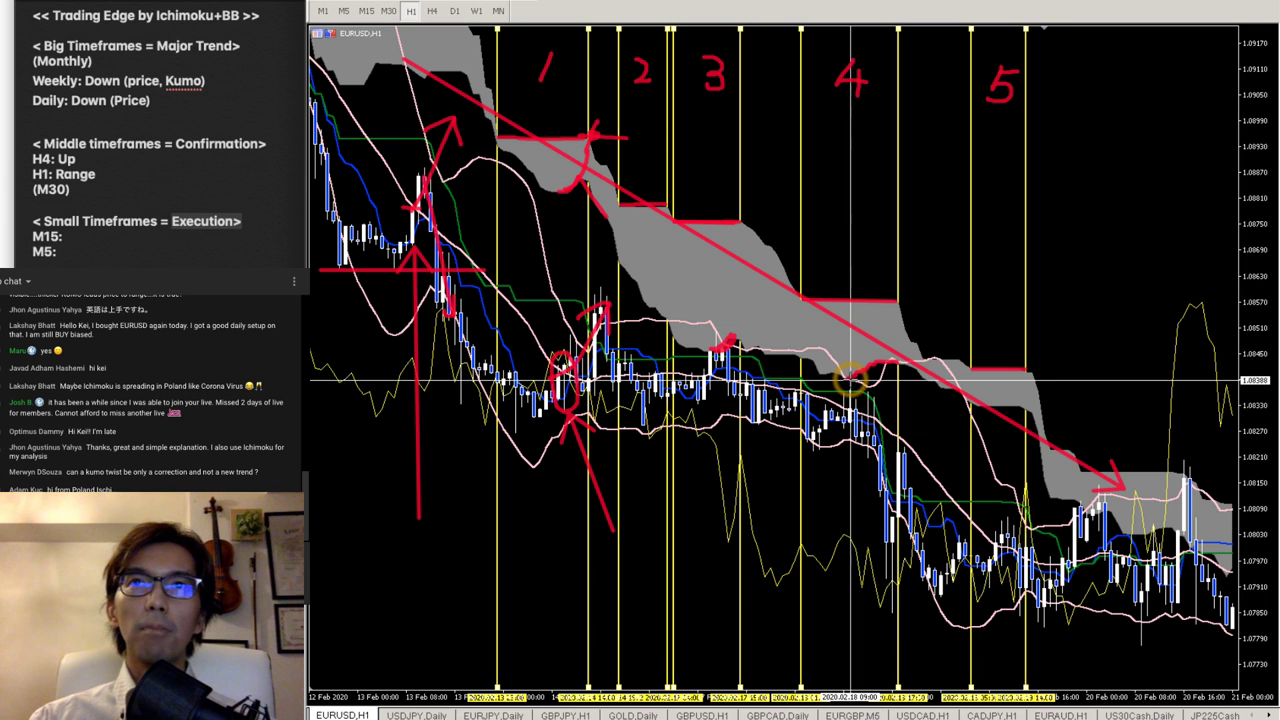
pyautogui.moveTo(849, 377); pyautogui.dragTo(694, 385)
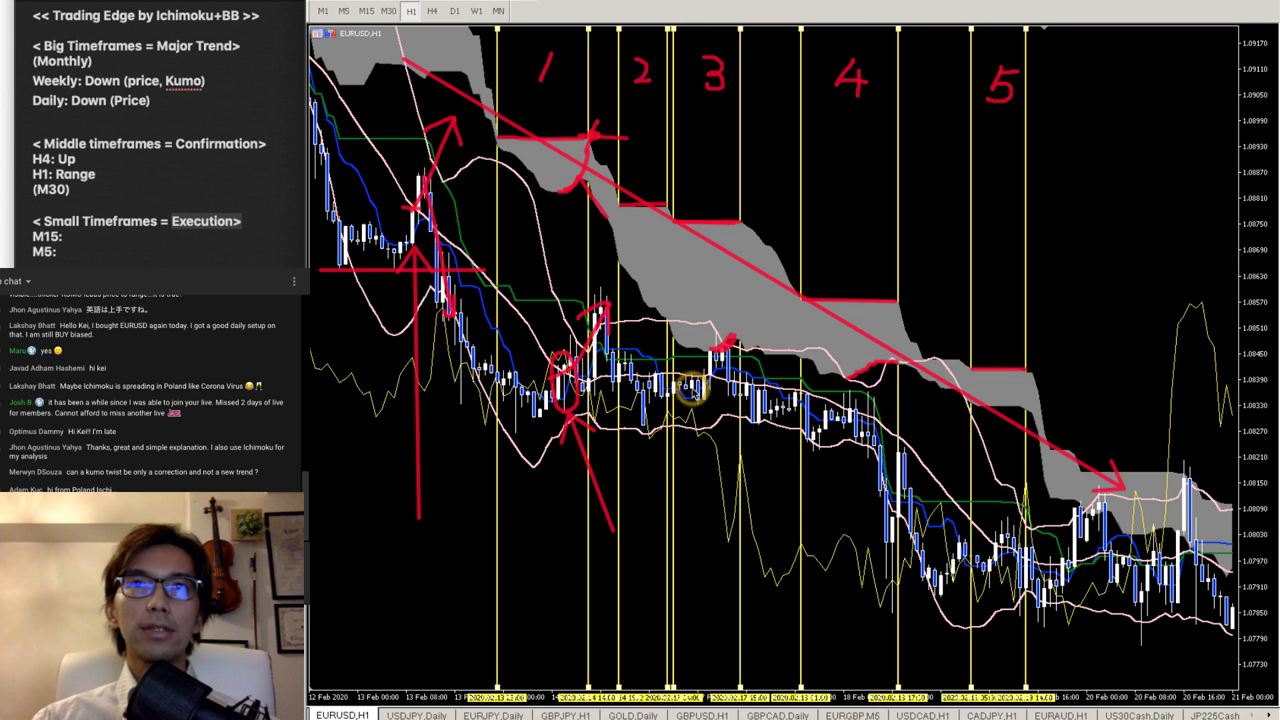
pyautogui.moveTo(735, 528); pyautogui.dragTo(697, 400)
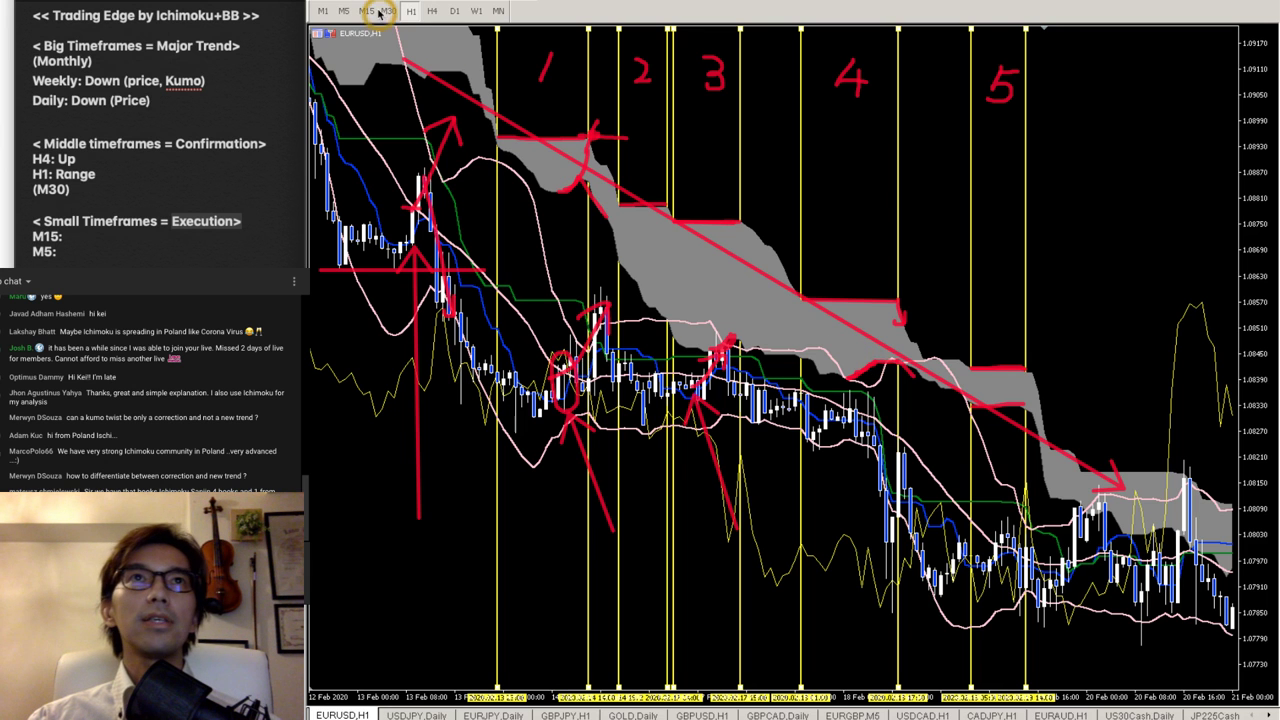
# - Measure 26 bars back from section 5's flat lower Kumo edge, then mark that candle with an arrow and the sideways price with a horizontal arrow
pyautogui.middleClick(972, 395)
pyautogui.moveTo(972, 395); pyautogui.dragTo(812, 402)
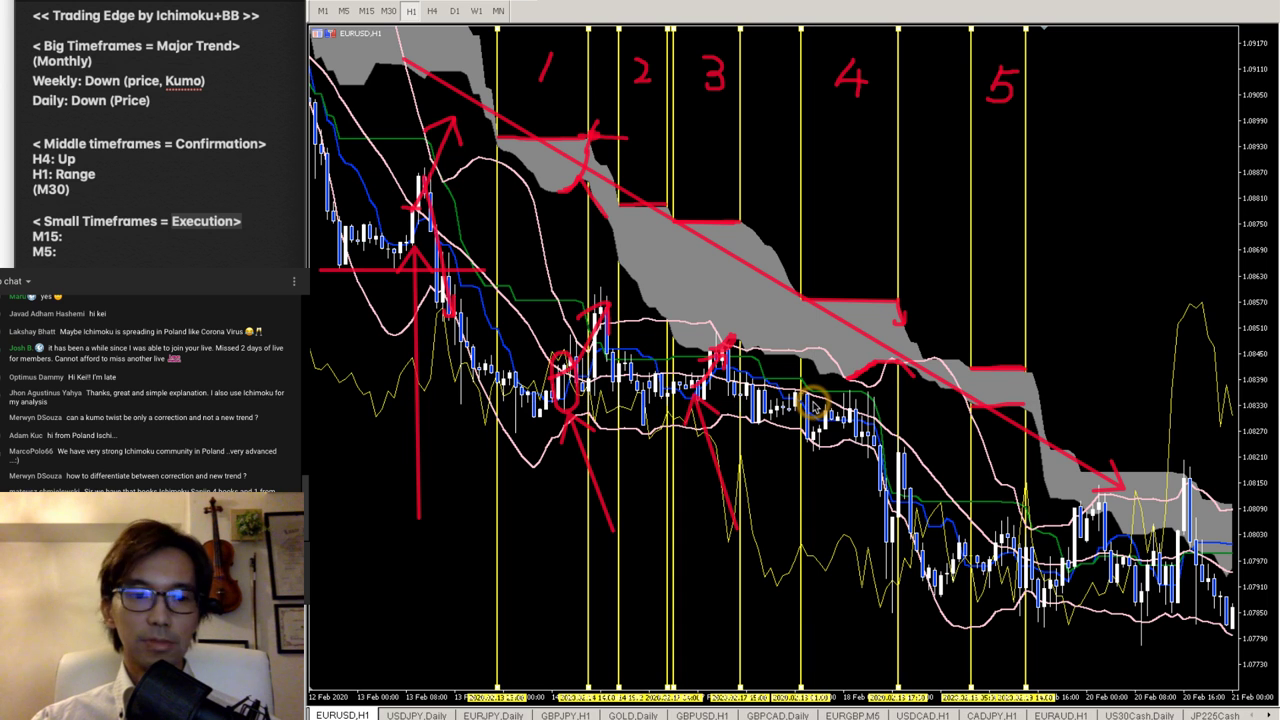
pyautogui.moveTo(880, 550)
pyautogui.mouseDown()
pyautogui.moveTo(820, 460)
pyautogui.moveTo(845, 467)
pyautogui.moveTo(817, 458)
pyautogui.mouseUp()
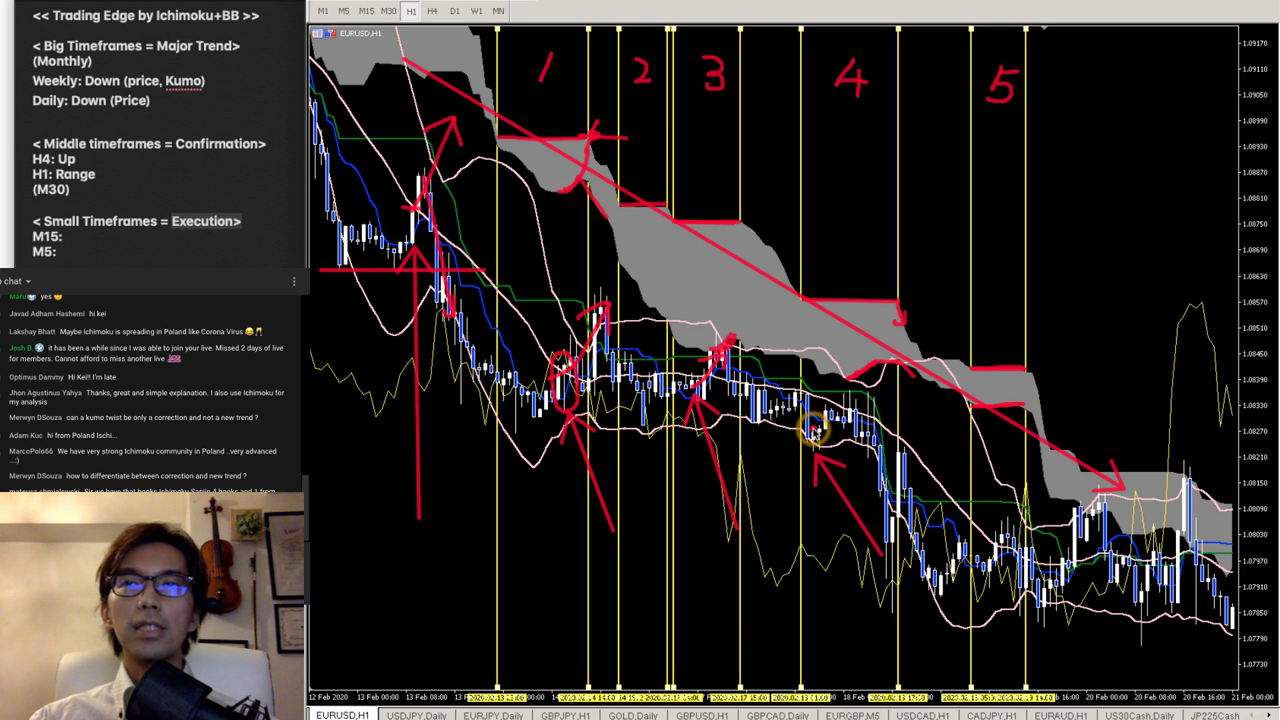
pyautogui.moveTo(815, 432); pyautogui.dragTo(873, 430)
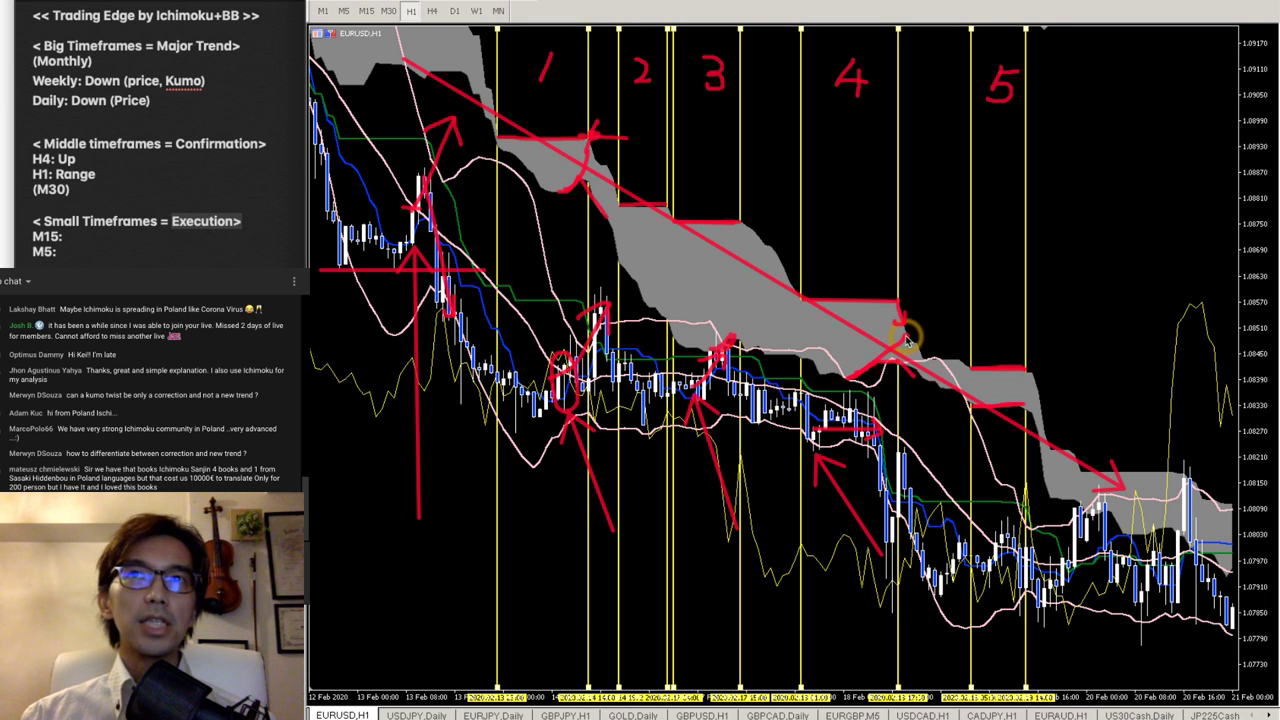
# - Point an arrow at the Kumo drop ending section 4 and draw one horizontal and one rising arrow from that point
pyautogui.moveTo(908, 340); pyautogui.dragTo(946, 301)
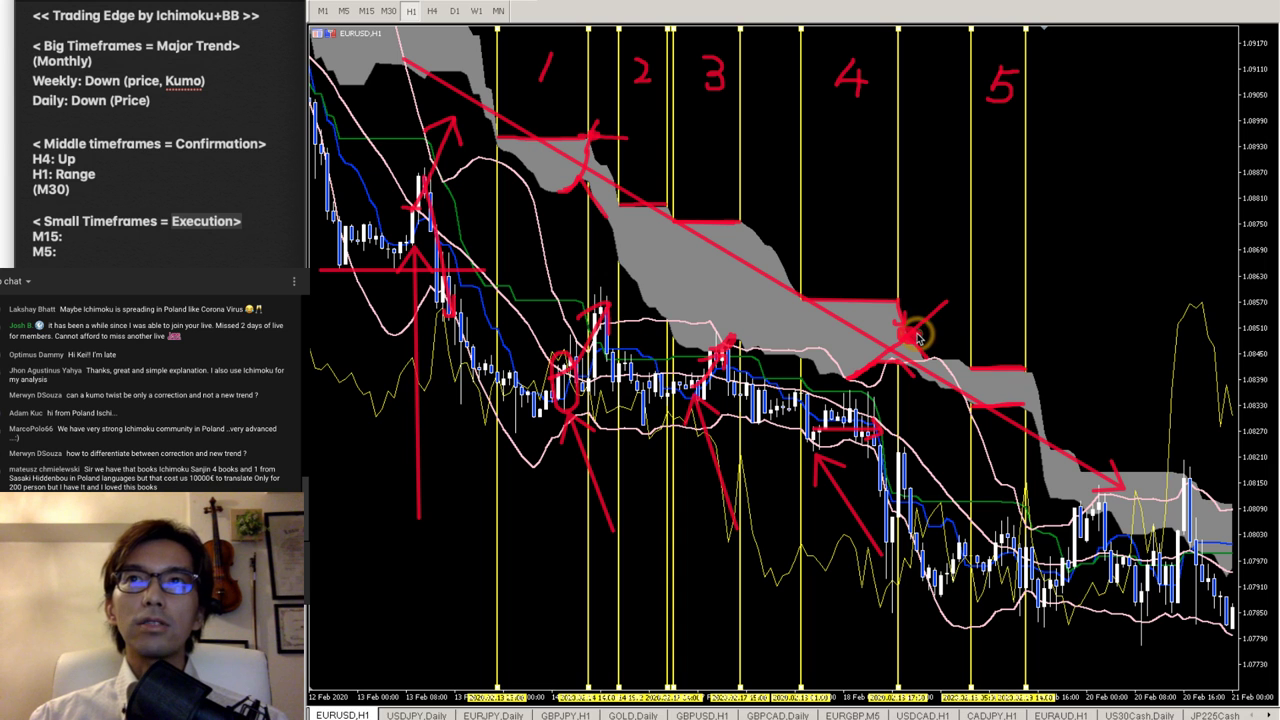
pyautogui.moveTo(916, 336)
pyautogui.mouseDown()
pyautogui.moveTo(1108, 331)
pyautogui.moveTo(1097, 348)
pyautogui.mouseUp()
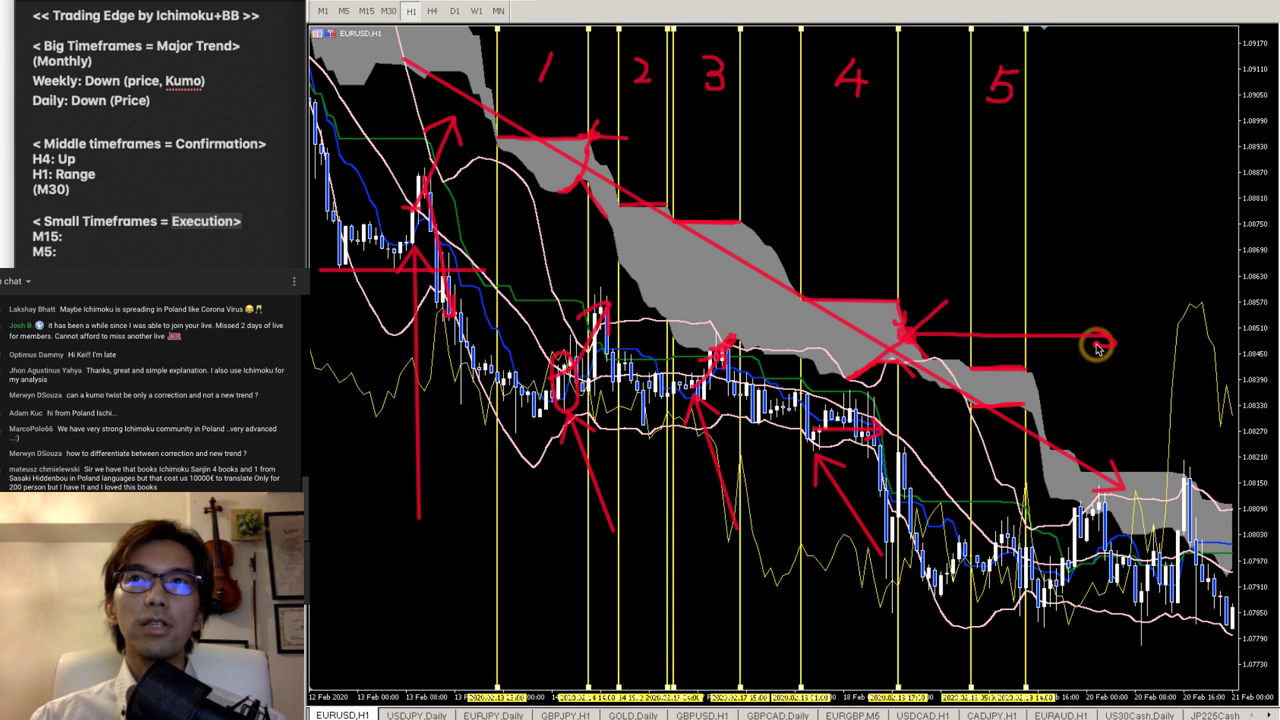
pyautogui.moveTo(922, 335)
pyautogui.mouseDown()
pyautogui.moveTo(1094, 242)
pyautogui.moveTo(1057, 240)
pyautogui.moveTo(1094, 257)
pyautogui.mouseUp()
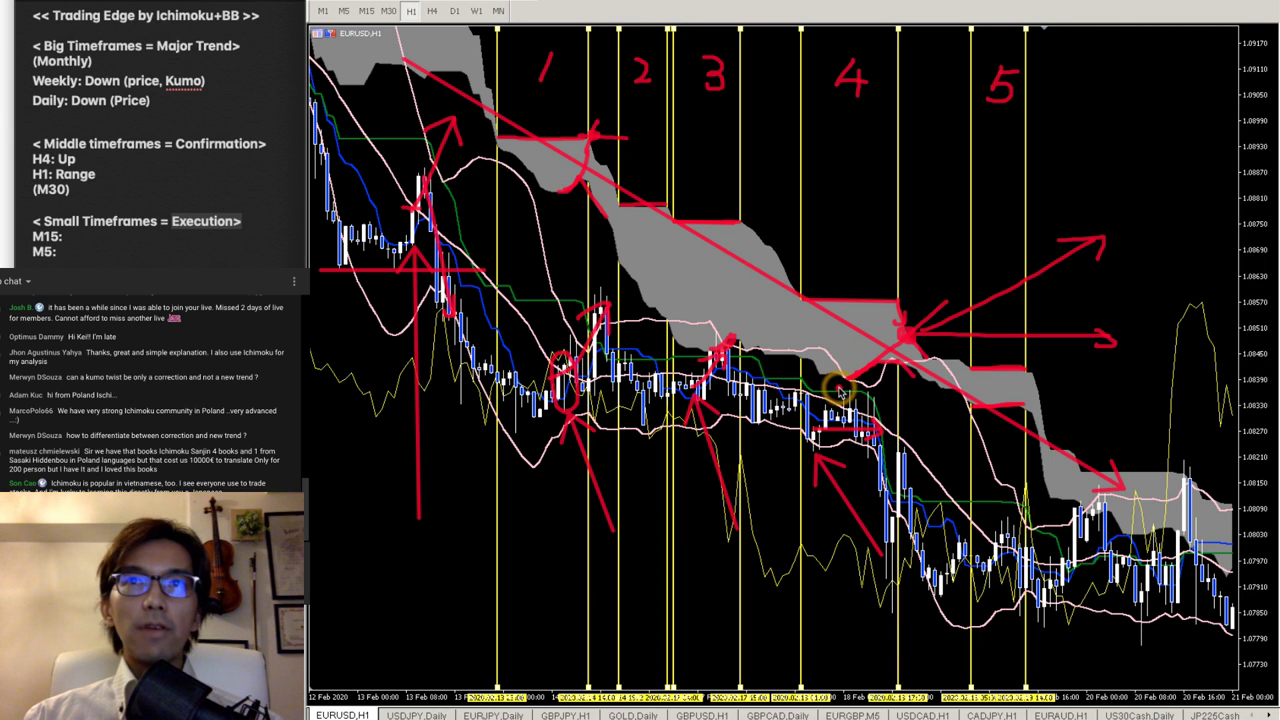
pyautogui.click(182, 108)
pyautogui.click(138, 112)
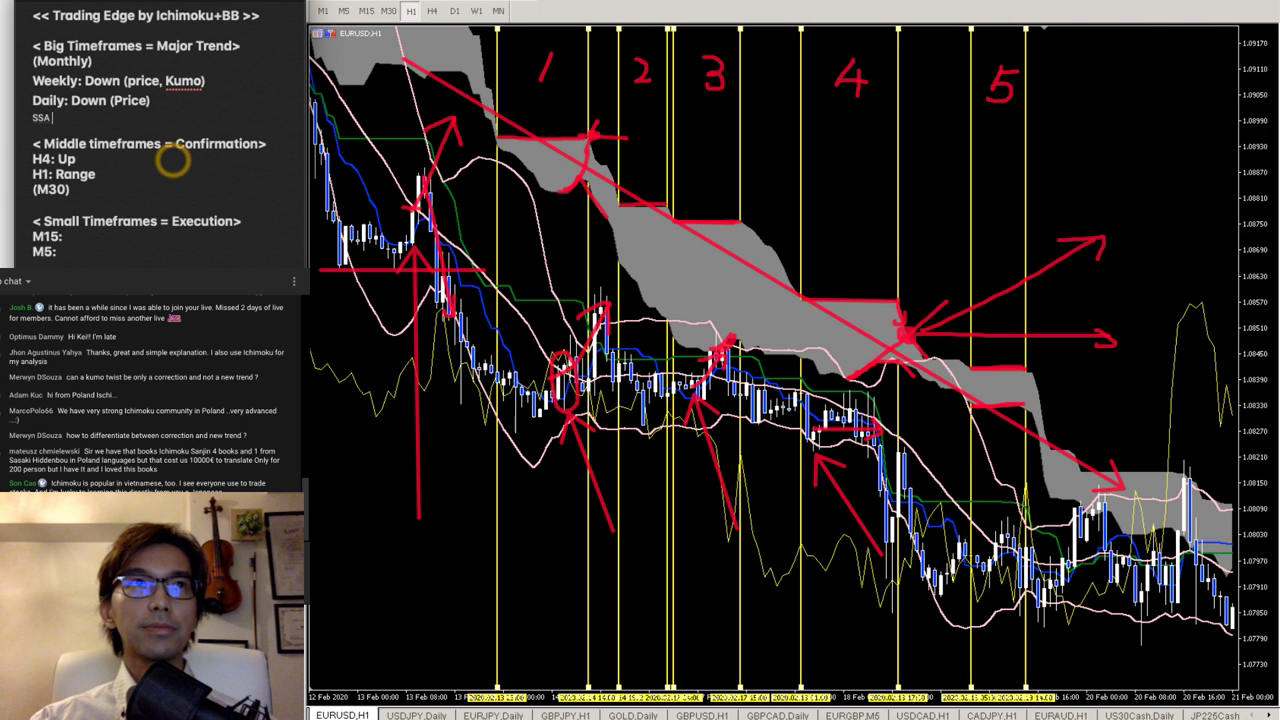
pyautogui.write('ection')
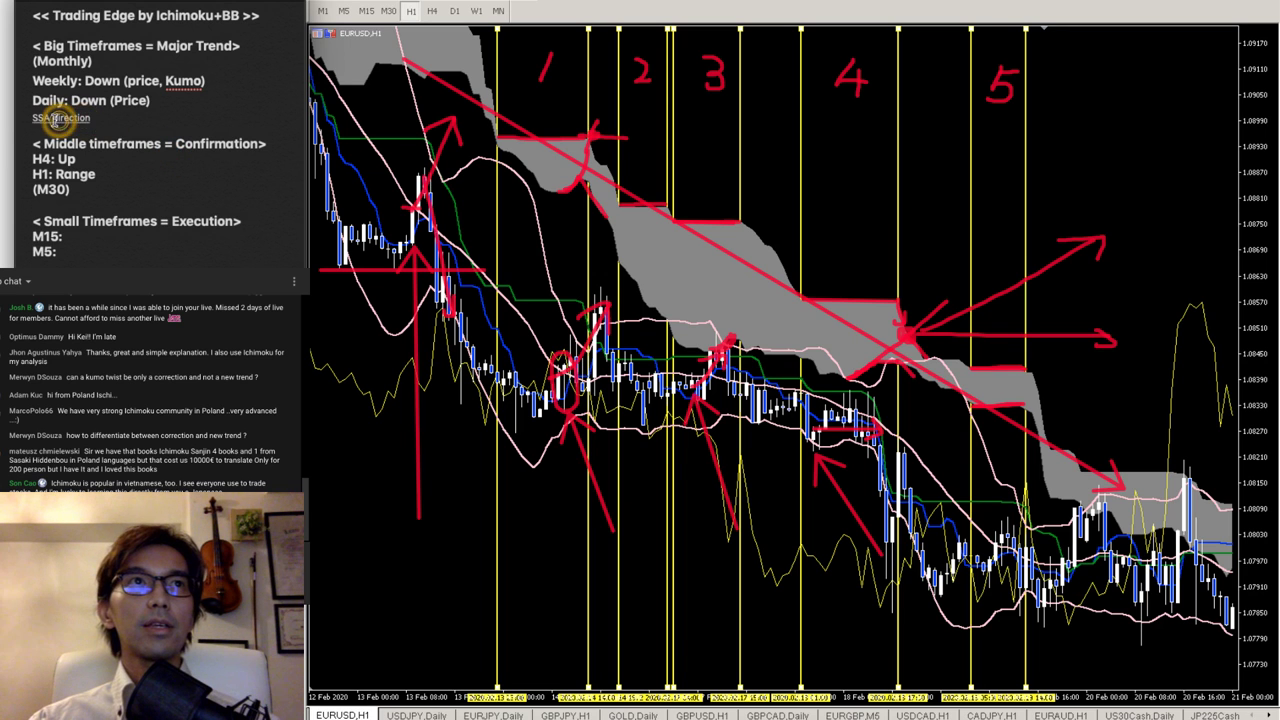
pyautogui.moveTo(32, 117); pyautogui.dragTo(84, 117)
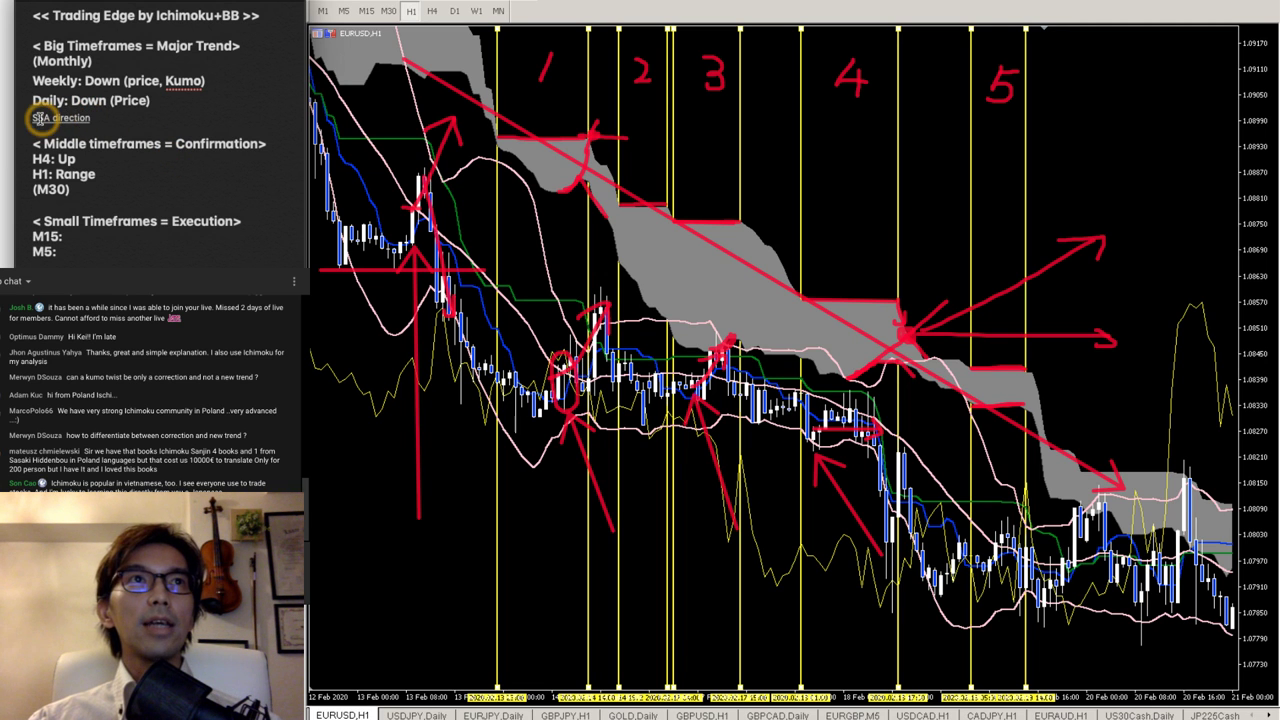
pyautogui.click(96, 118)
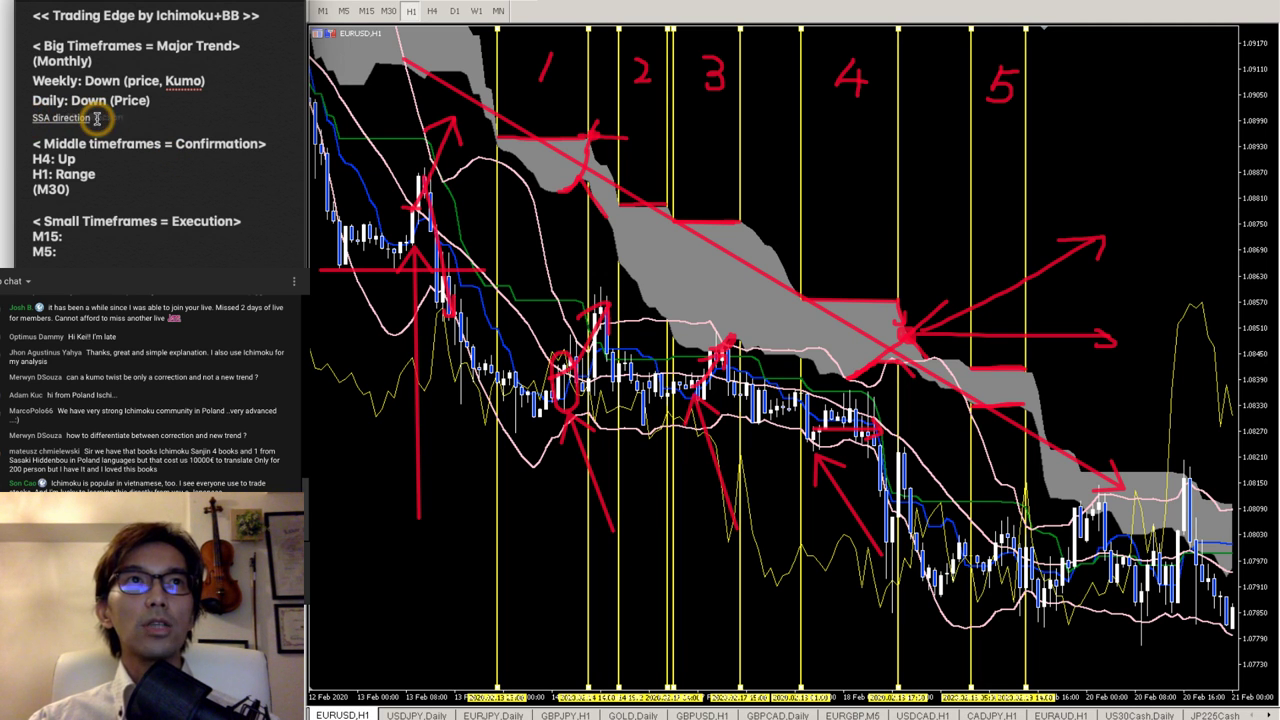
pyautogui.moveTo(96, 118); pyautogui.dragTo(34, 117)
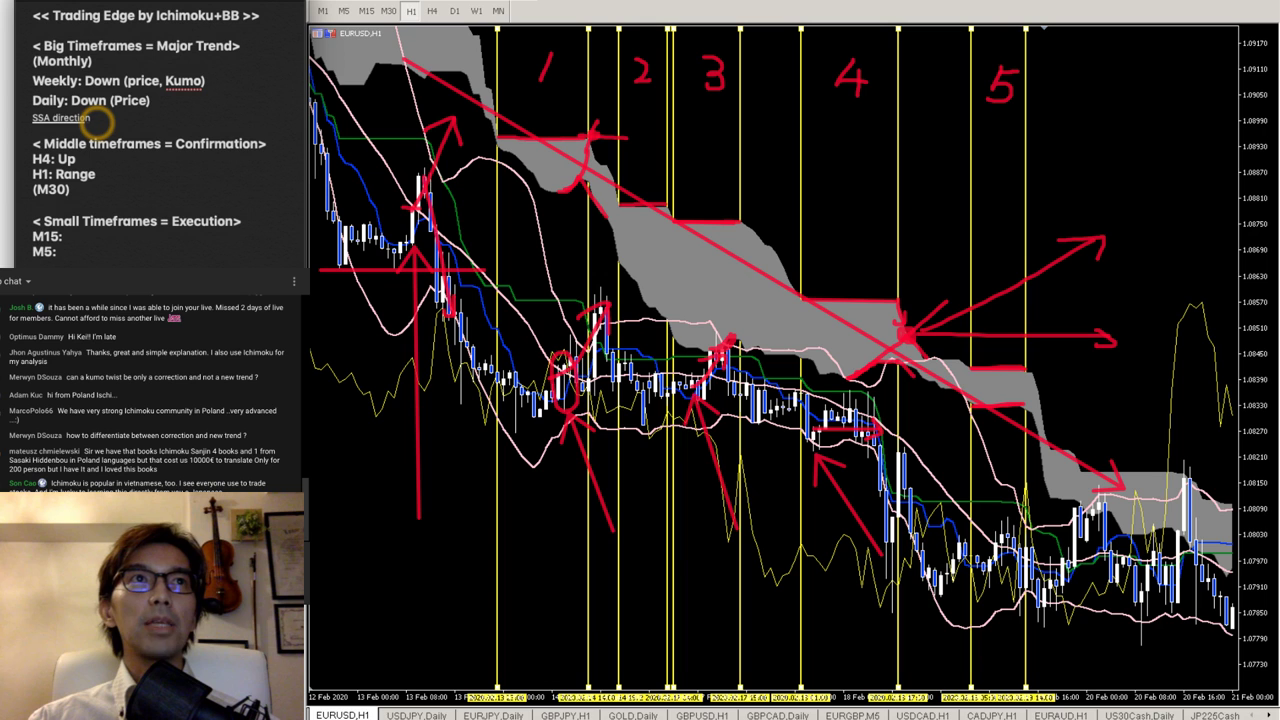
pyautogui.click(100, 120)
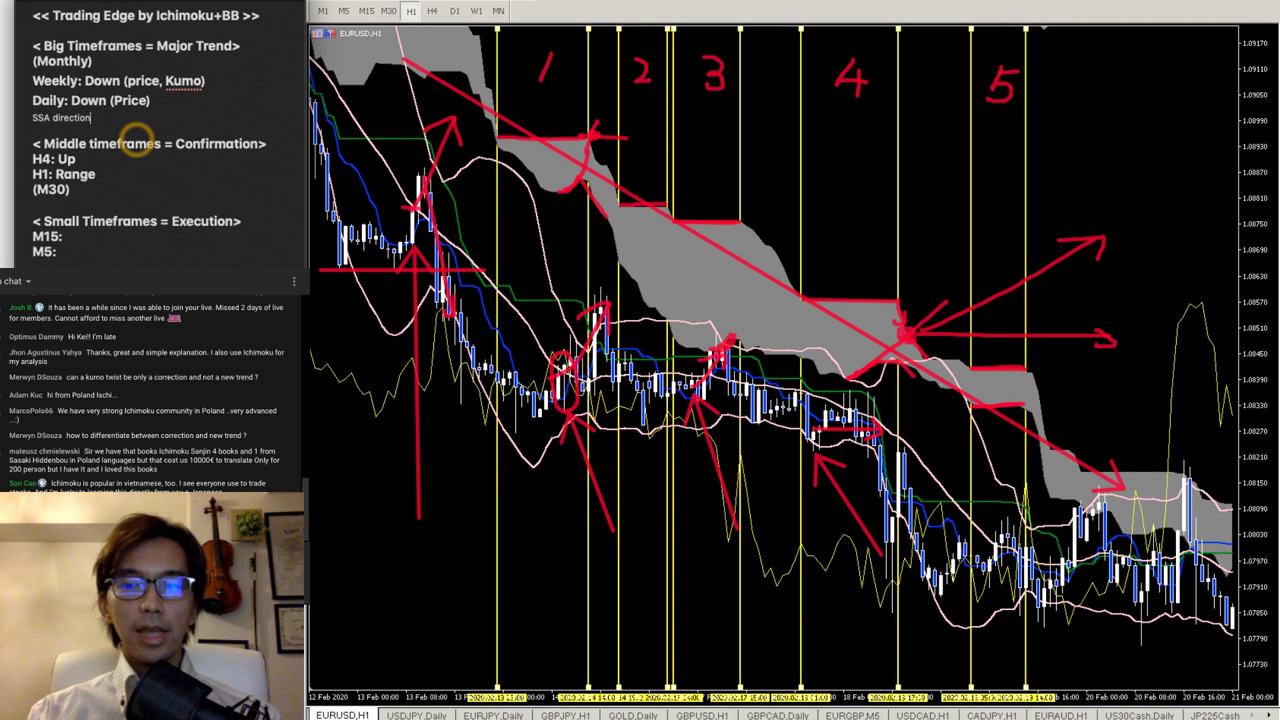
pyautogui.press('BackSpace')
pyautogui.press('BackSpace')
pyautogui.press('BackSpace')
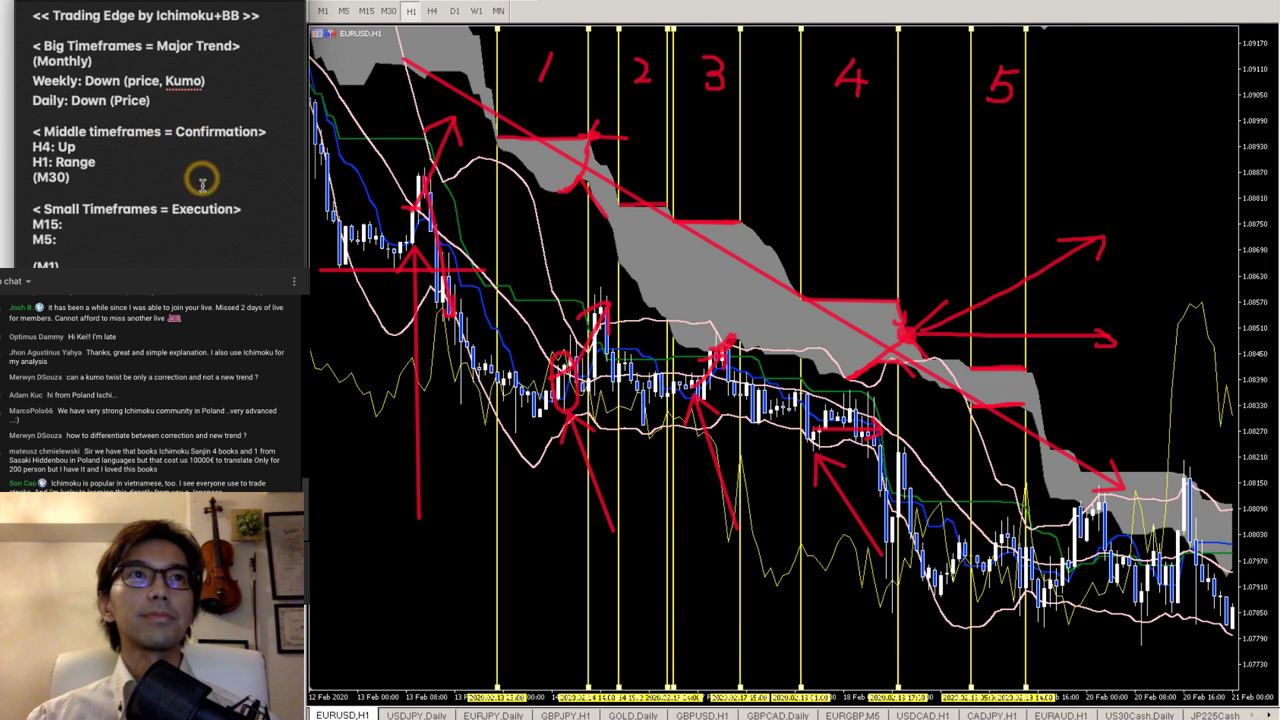
# - Add the line "Check List" below the (M1) line in the trading notes
pyautogui.scroll(-3, 202, 185)
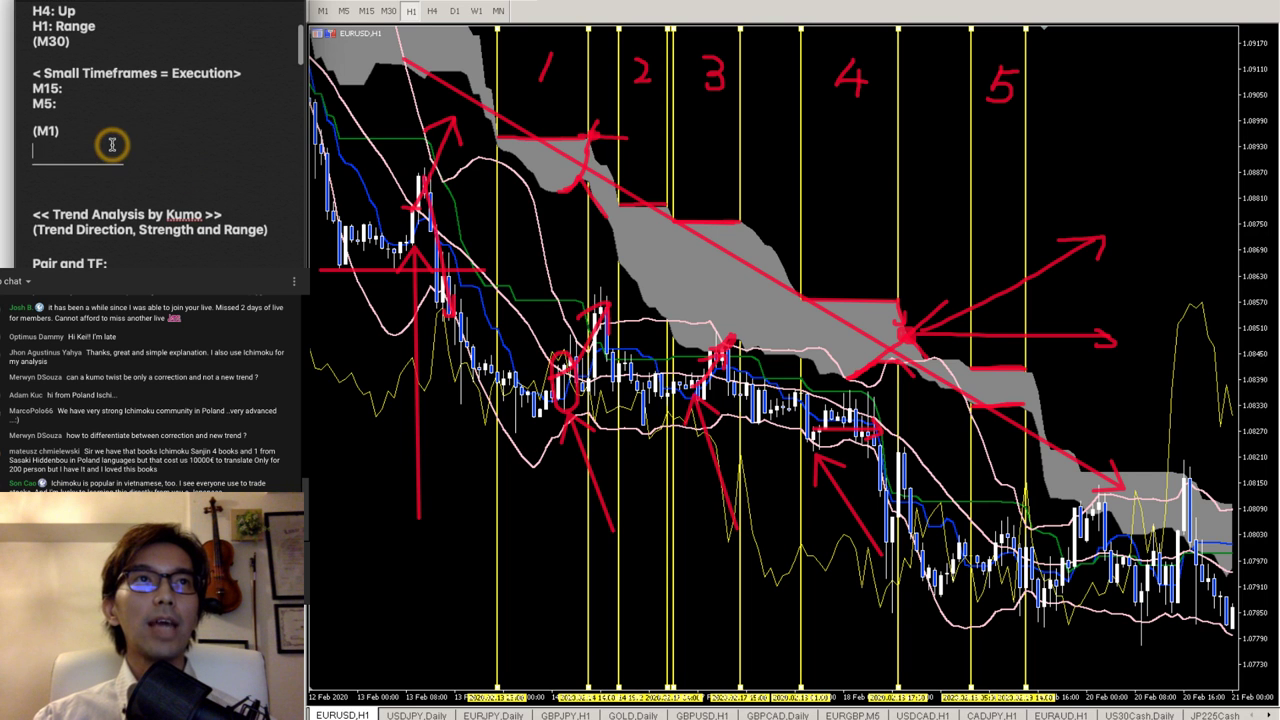
pyautogui.click(180, 158)
pyautogui.press('Return')
pyautogui.write('C')
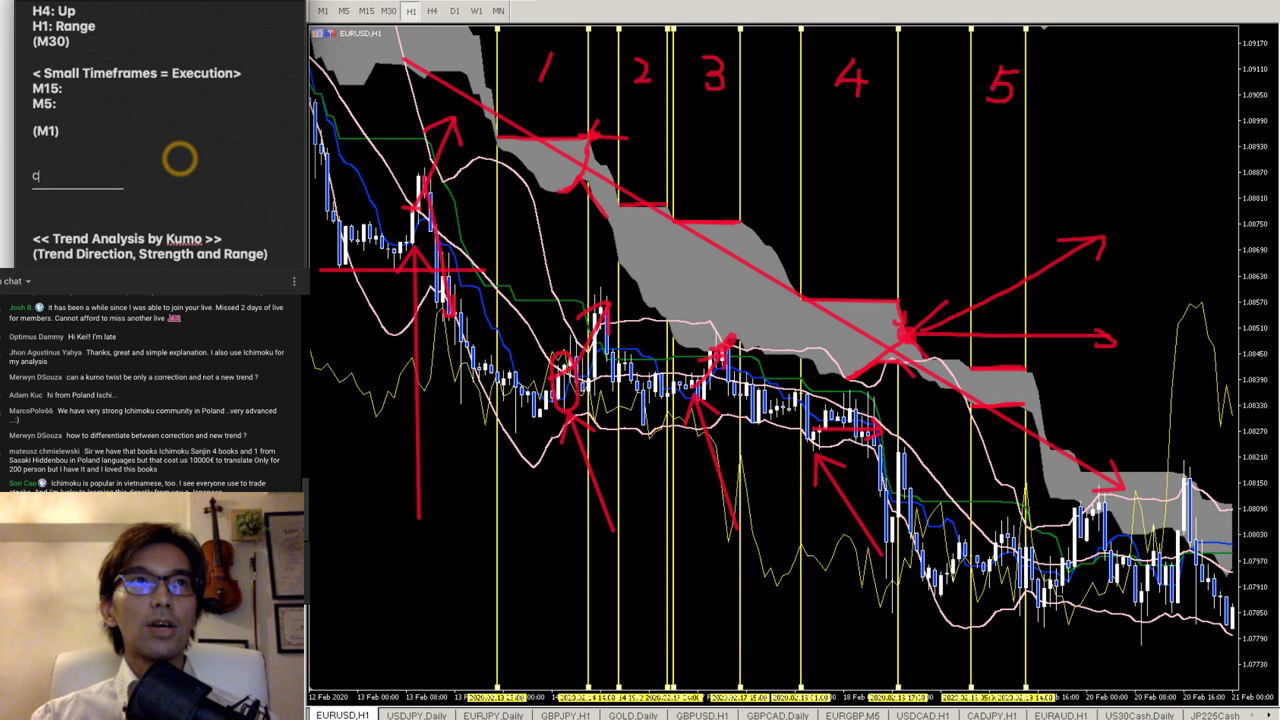
pyautogui.write('hake')
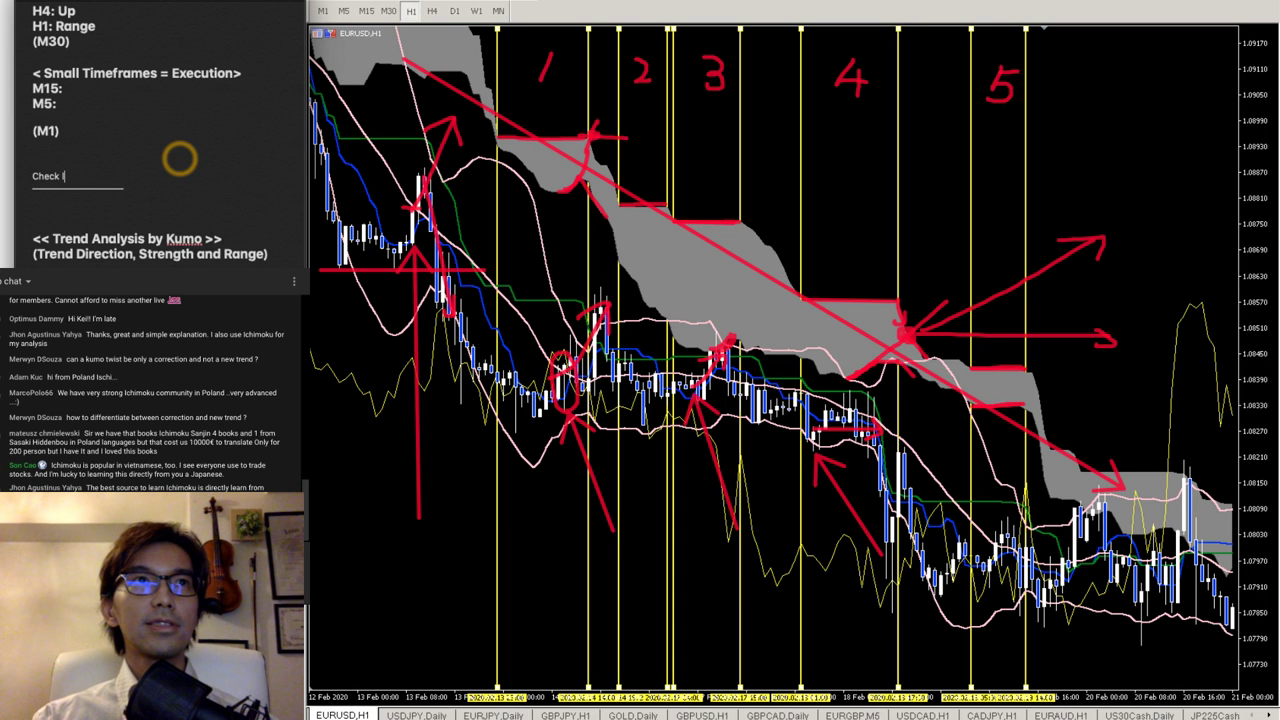
pyautogui.write(' List')
pyautogui.press('Return')
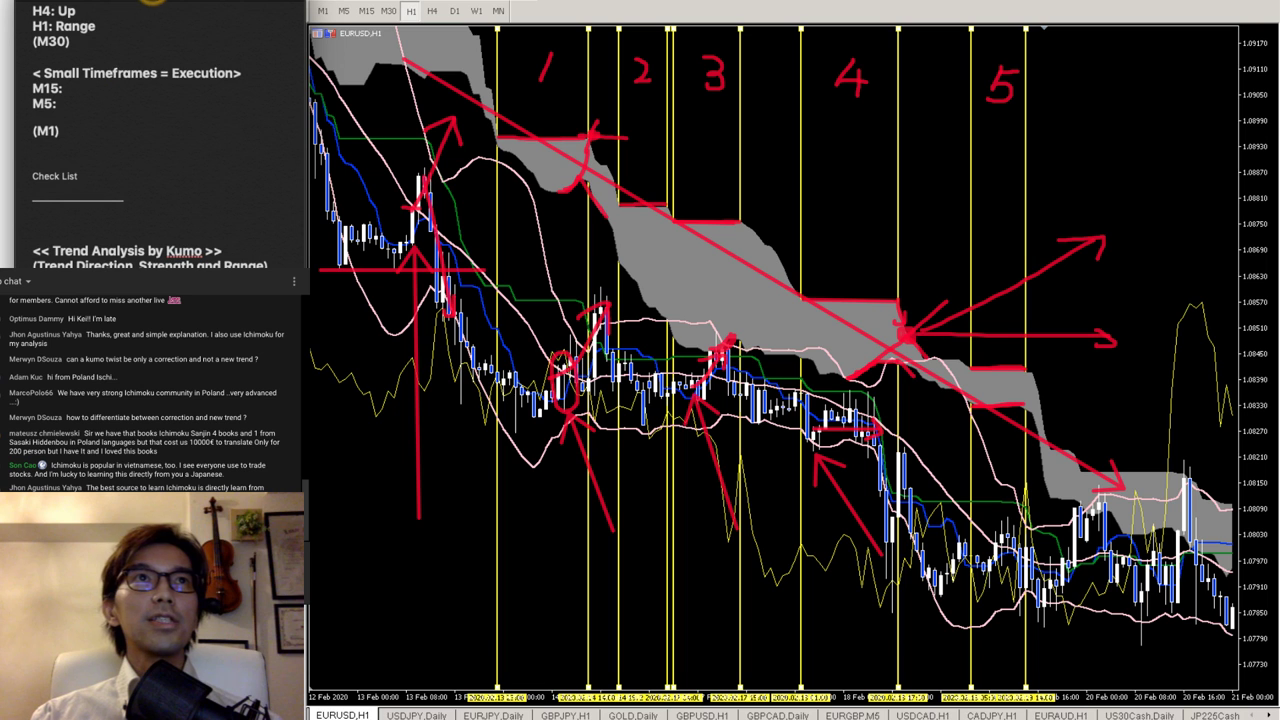
# - Add a heading-style line "Kumo" under Check List, followed by dashed items "SSB" and "SSA"
pyautogui.click(152, 3)
pyautogui.click(138, 48)
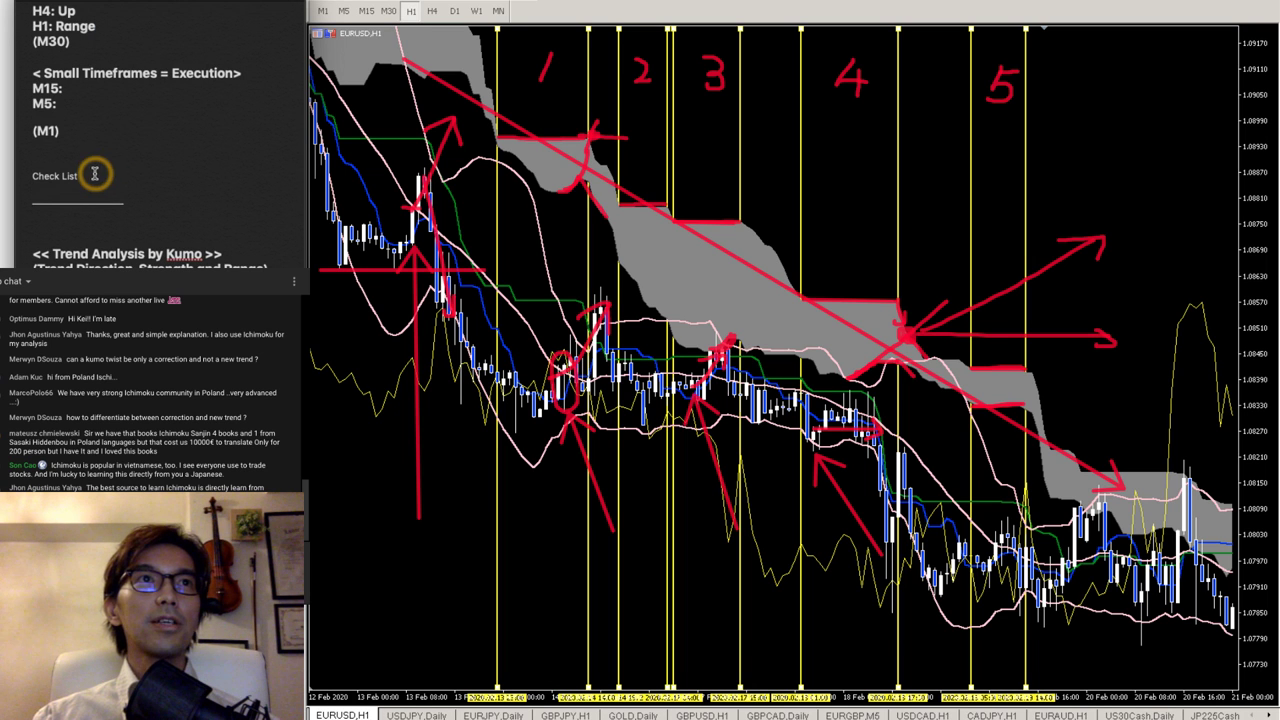
pyautogui.write('Ku')
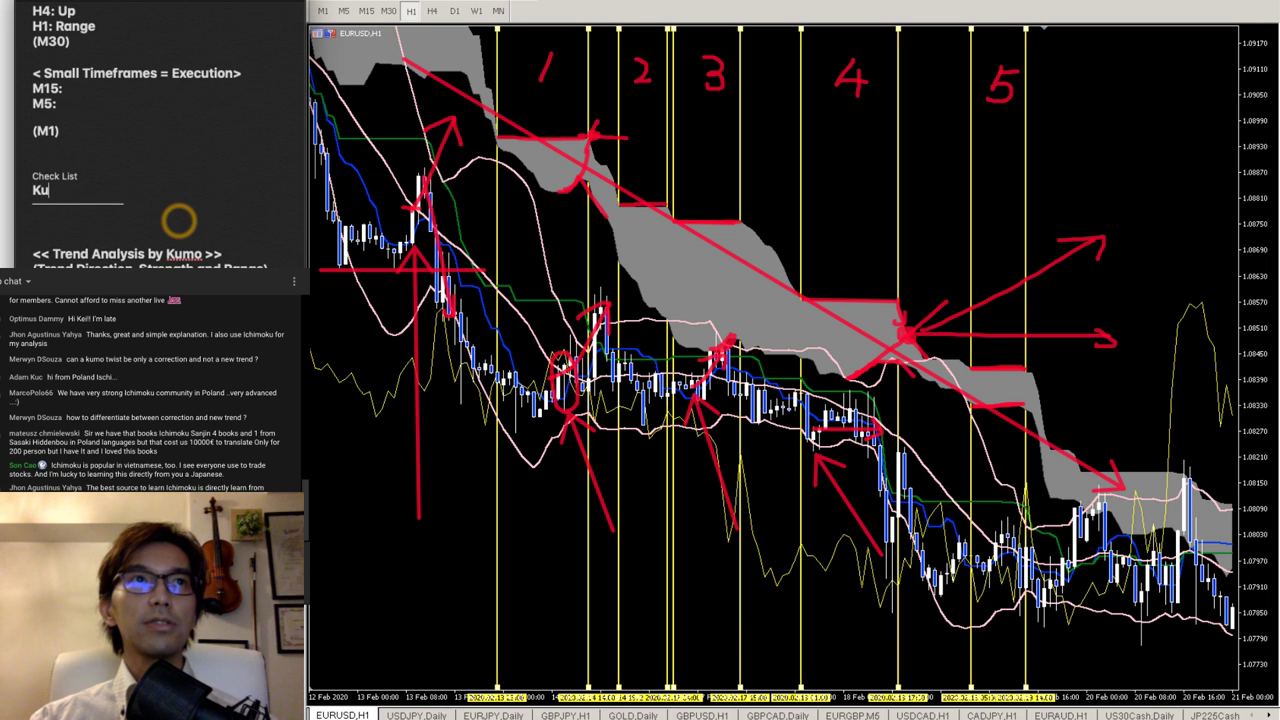
pyautogui.write('mo')
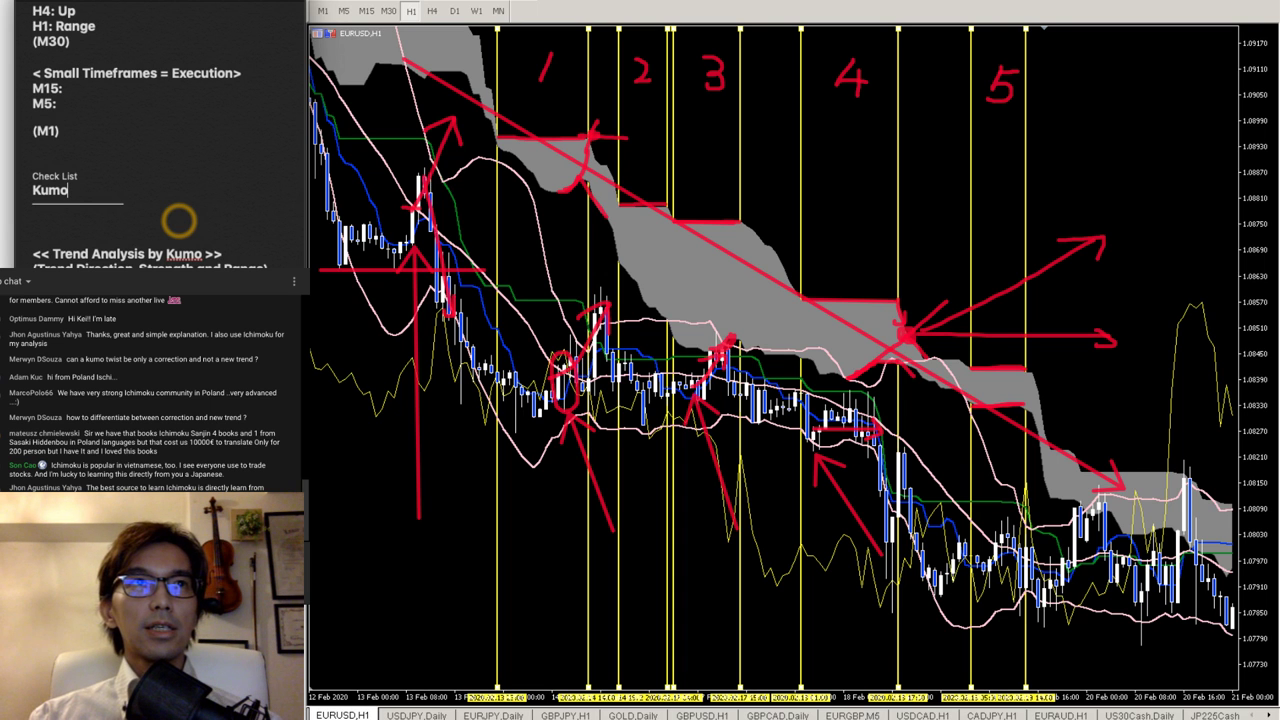
pyautogui.press('Return')
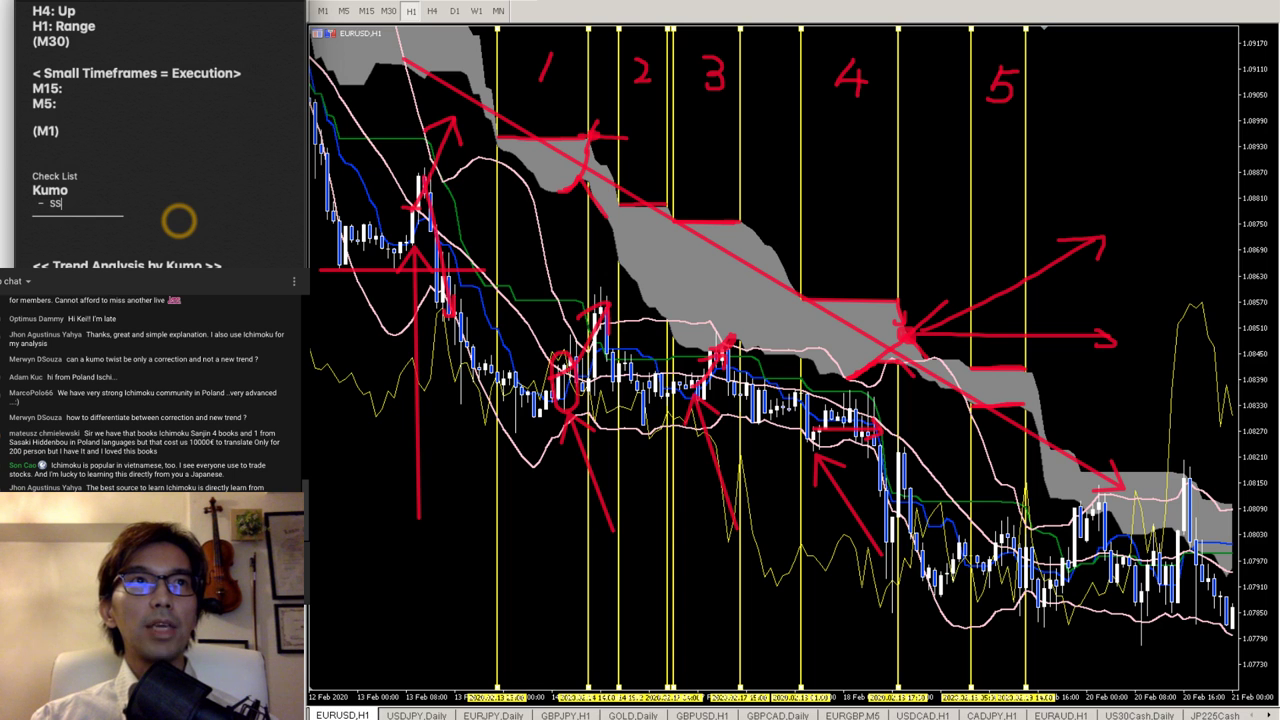
pyautogui.press('Return')
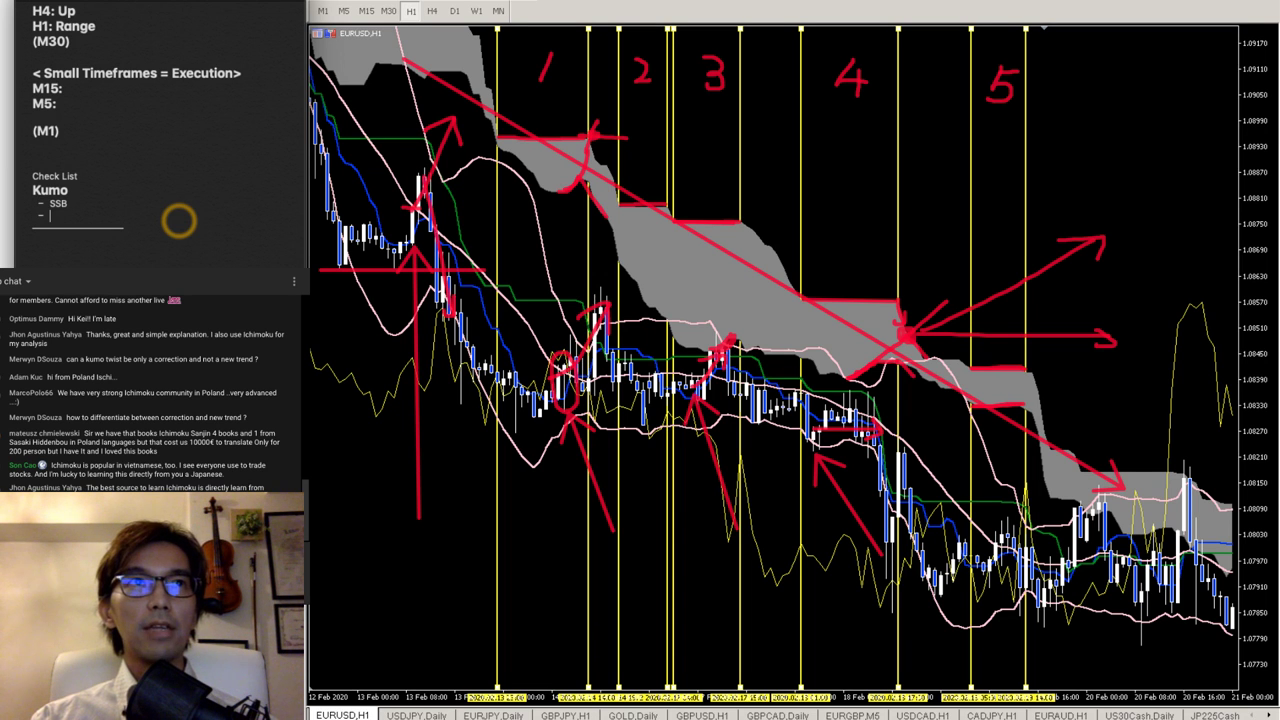
pyautogui.write('SSA')
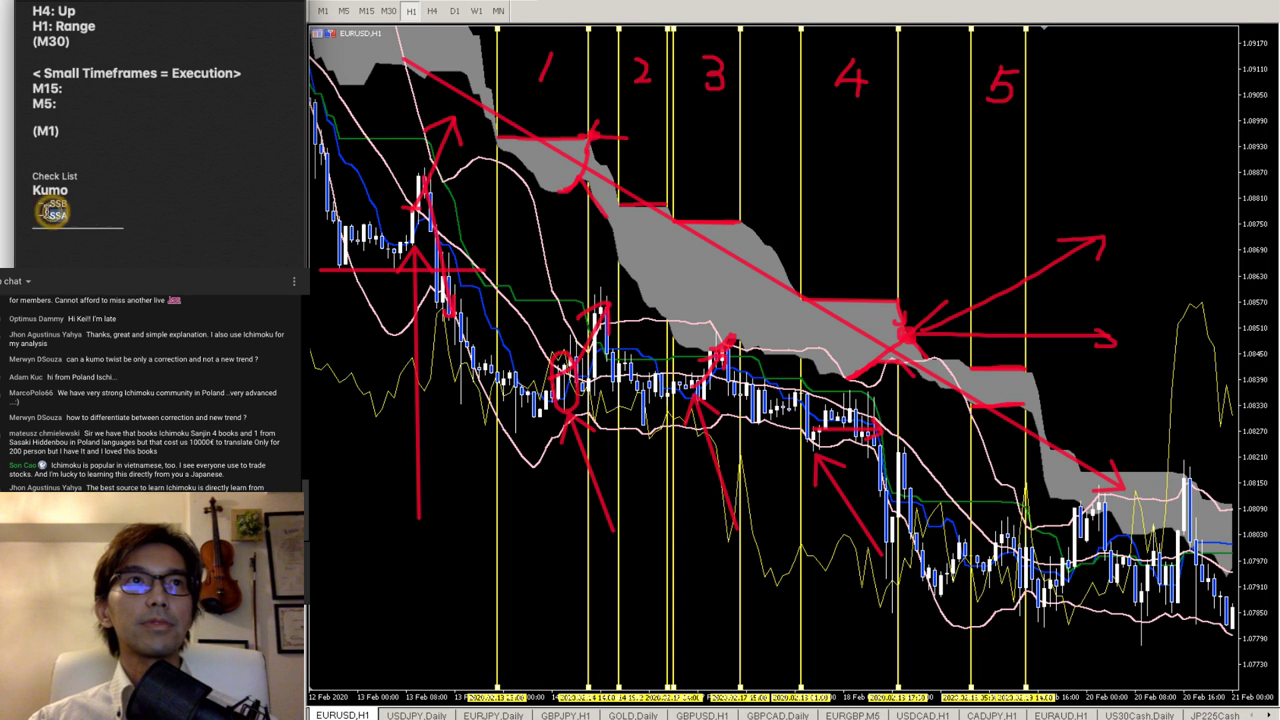
# - Format the SSB and SSA items and the Check List line as bold headings
pyautogui.moveTo(79, 218); pyautogui.dragTo(24, 206)
pyautogui.click(139, 2)
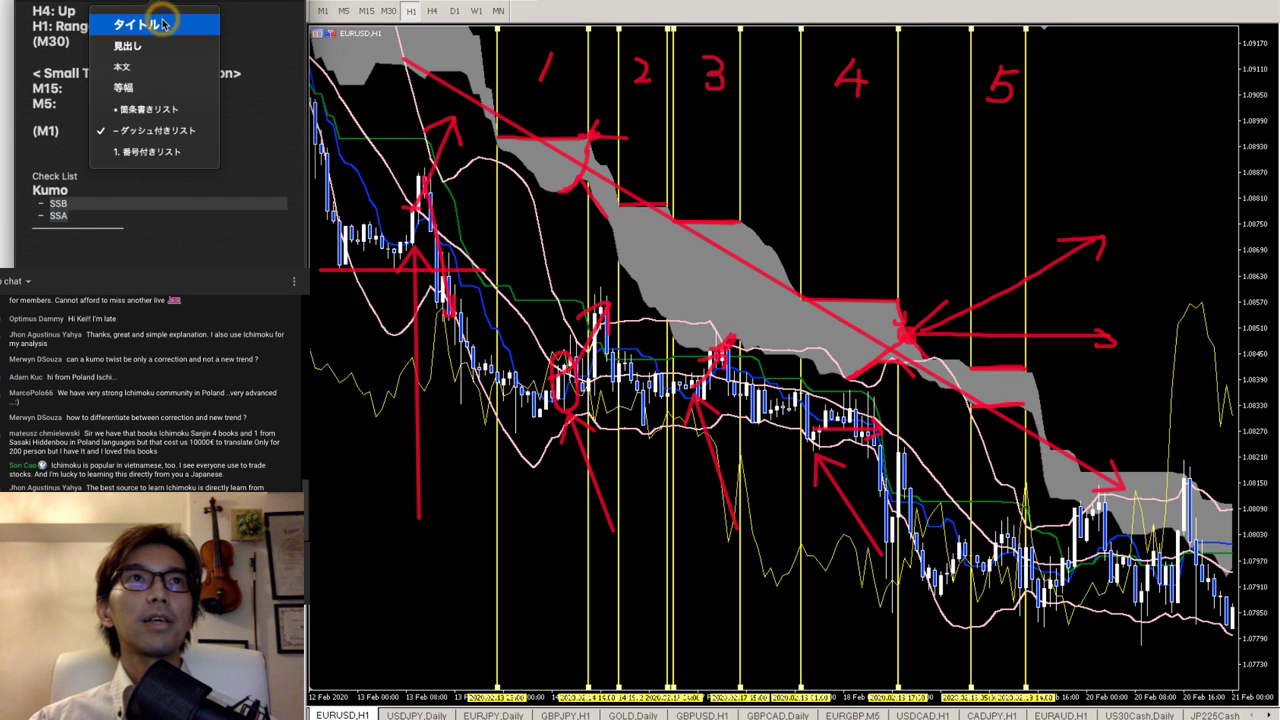
pyautogui.click(163, 32)
pyautogui.moveTo(90, 180); pyautogui.dragTo(12, 178)
pyautogui.click(155, 5)
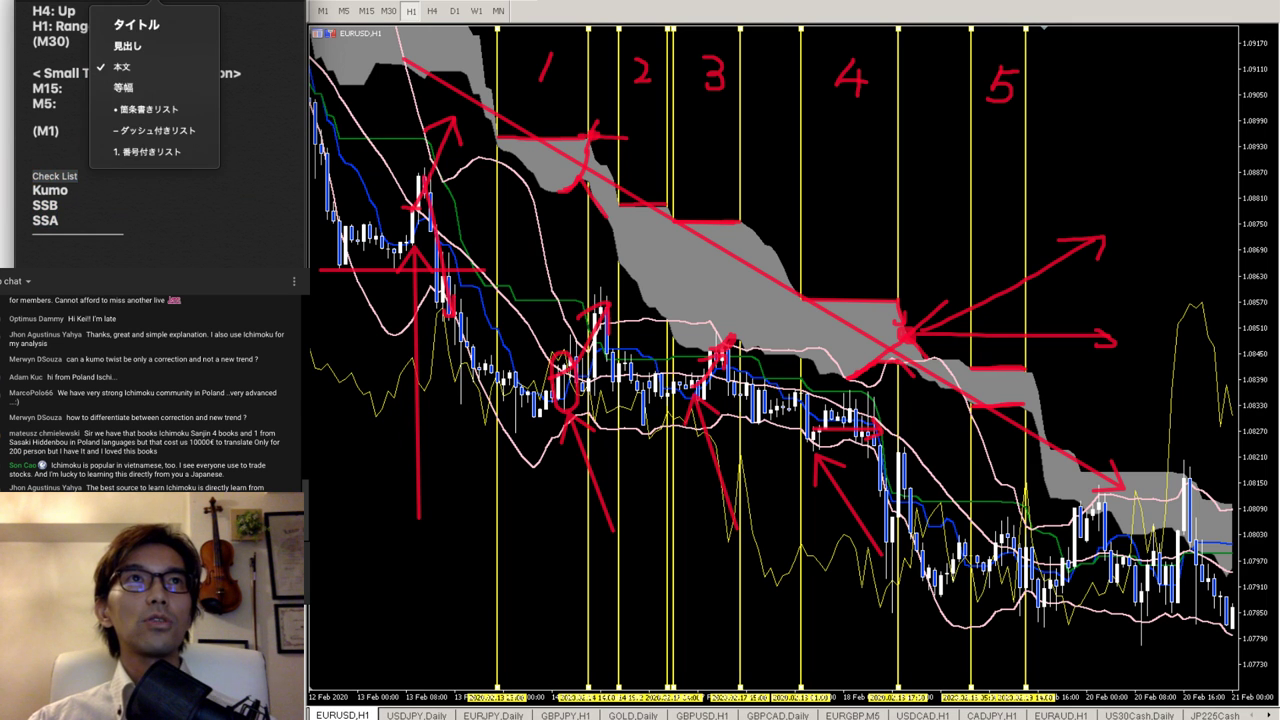
pyautogui.click(163, 20)
pyautogui.click(123, 181)
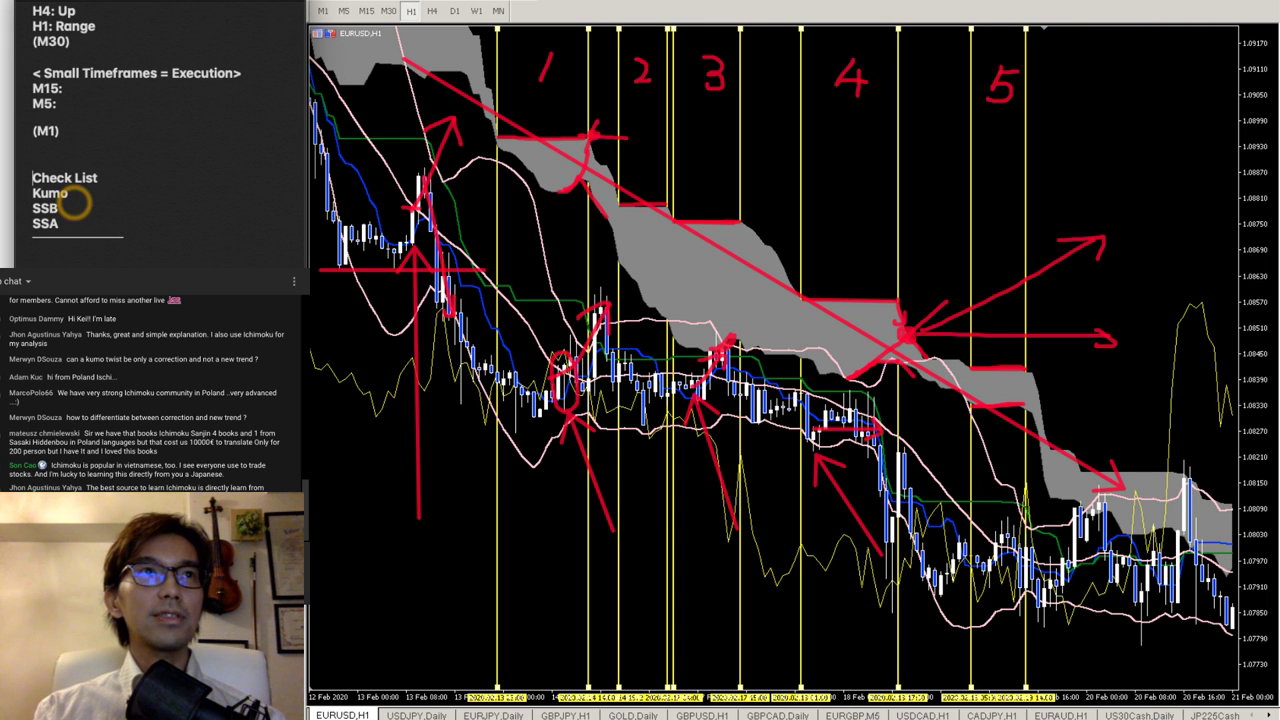
# - Enclose the Check List title in angle brackets so it reads "< Check List >"
pyautogui.write('<')
pyautogui.click(113, 179)
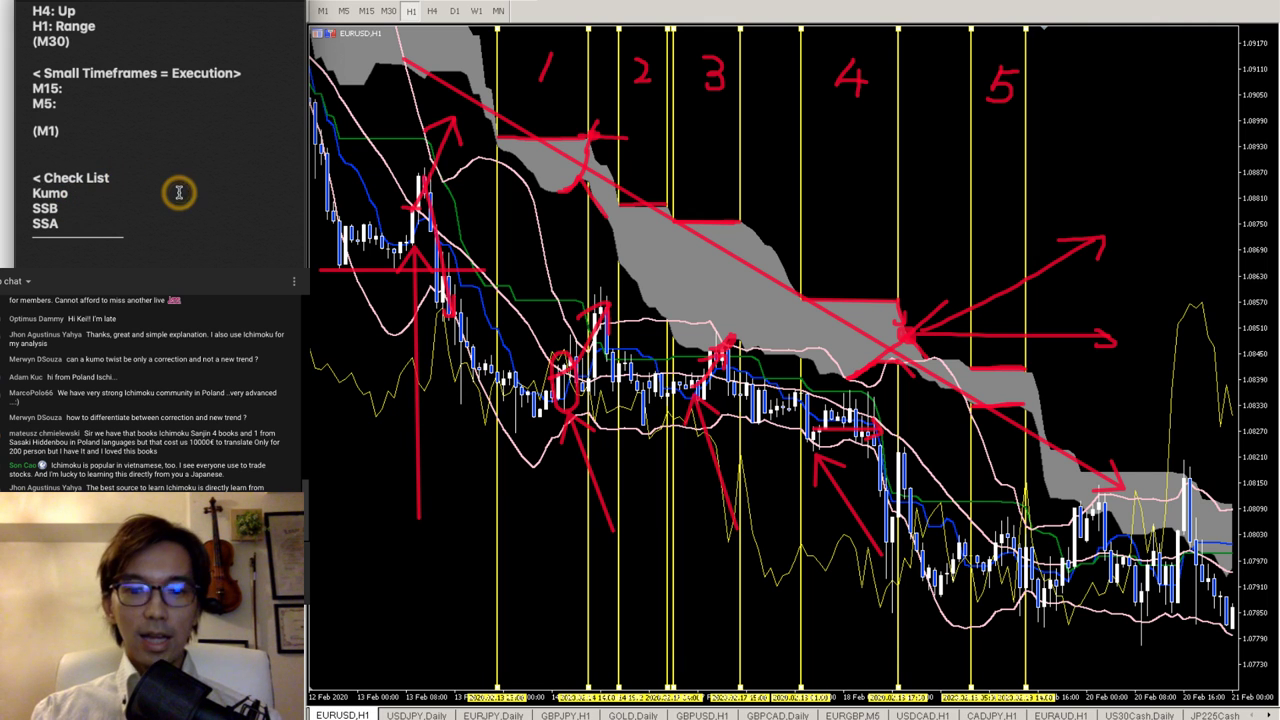
pyautogui.write('>')
# - Try to number the Kumo line with "1." and restore its heading format
pyautogui.press('Down')
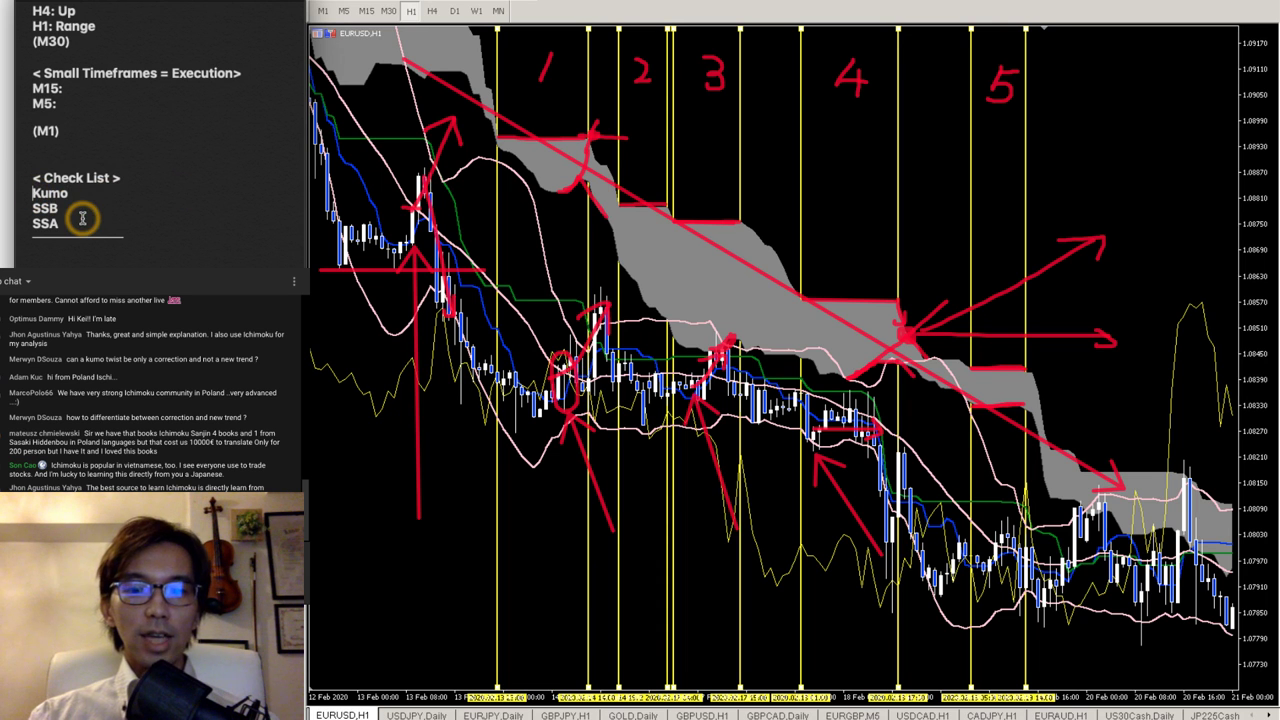
pyautogui.write('1.')
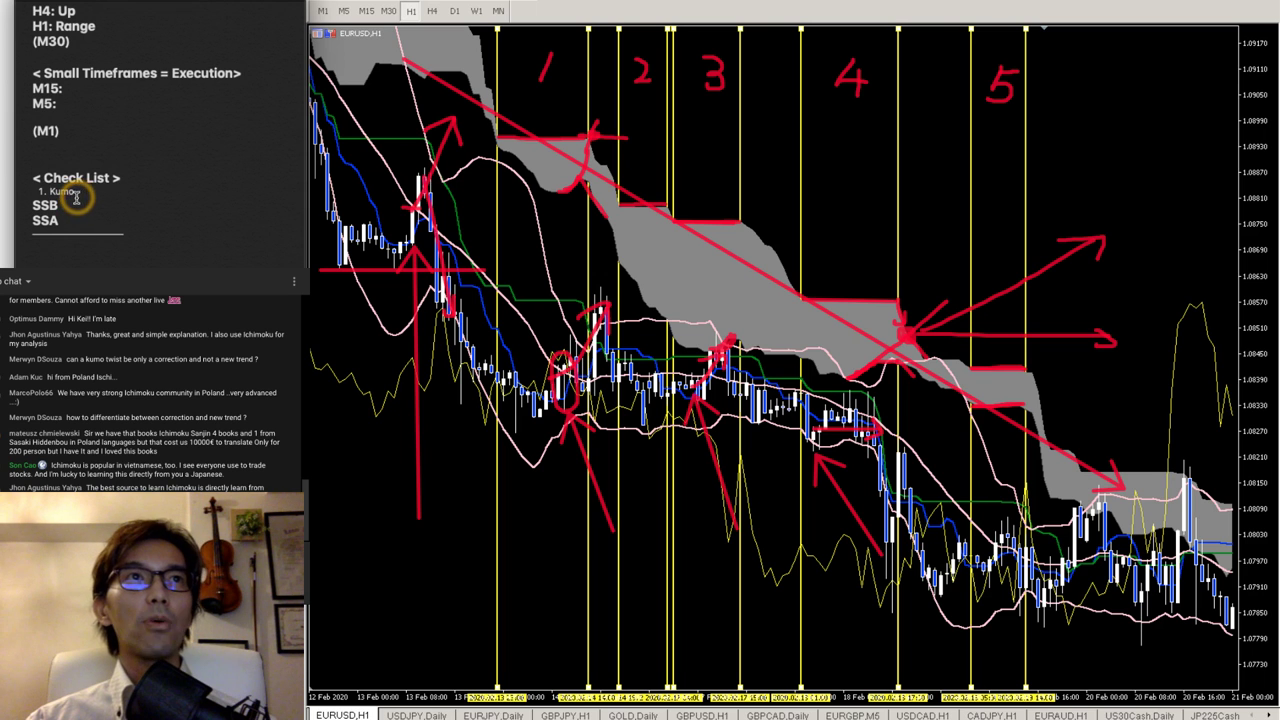
pyautogui.moveTo(75, 193); pyautogui.dragTo(30, 193)
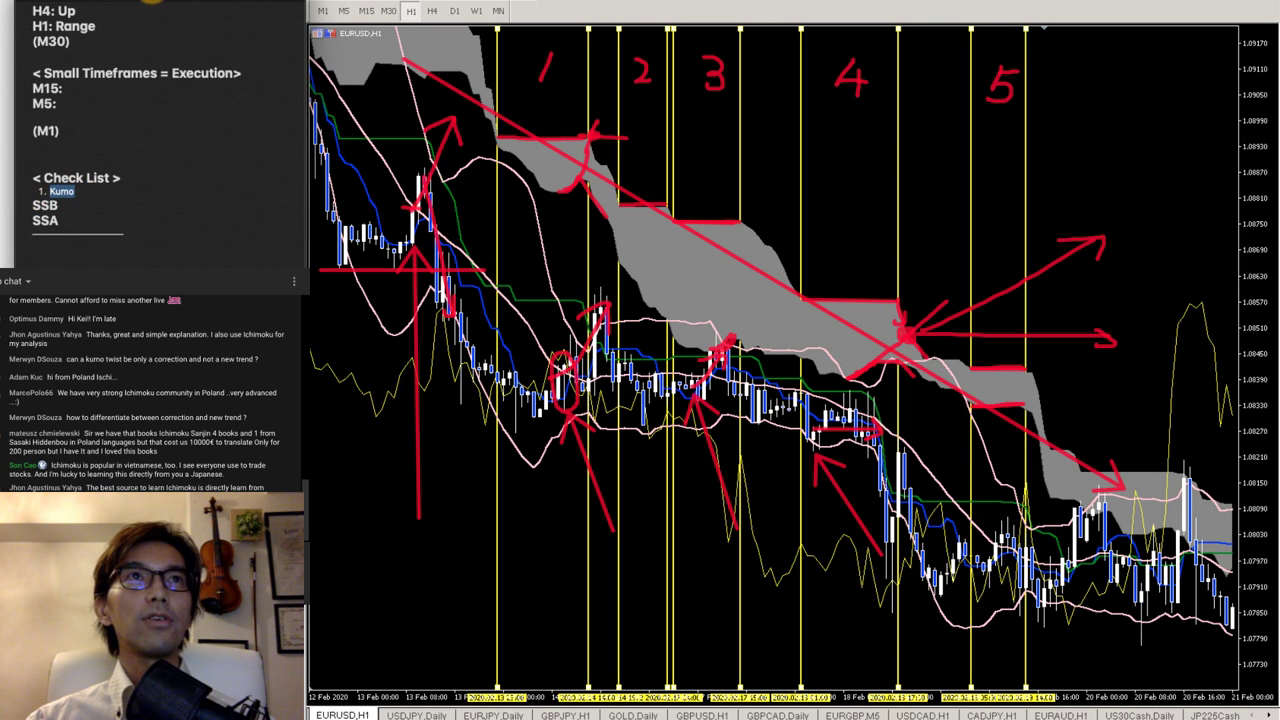
pyautogui.click(152, 3)
pyautogui.click(186, 86)
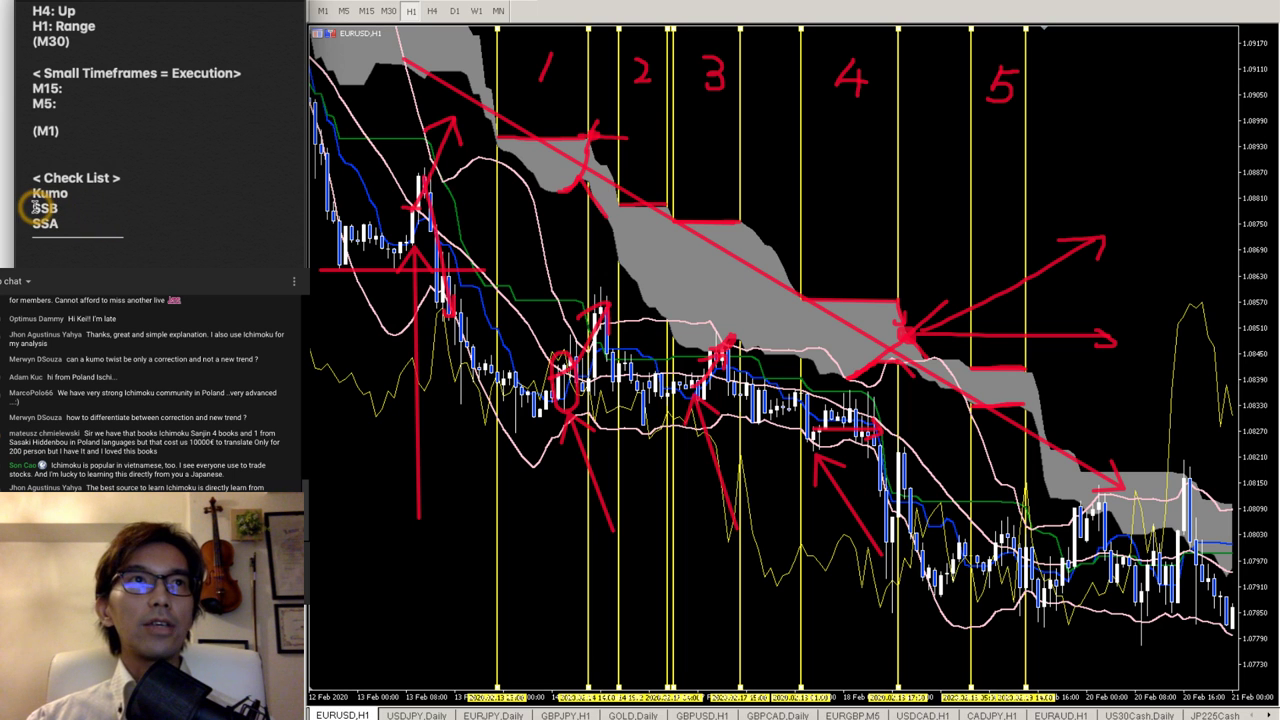
# - Try to put a dash before the SSB line in the Check List and restore its bold heading format
pyautogui.write('-')
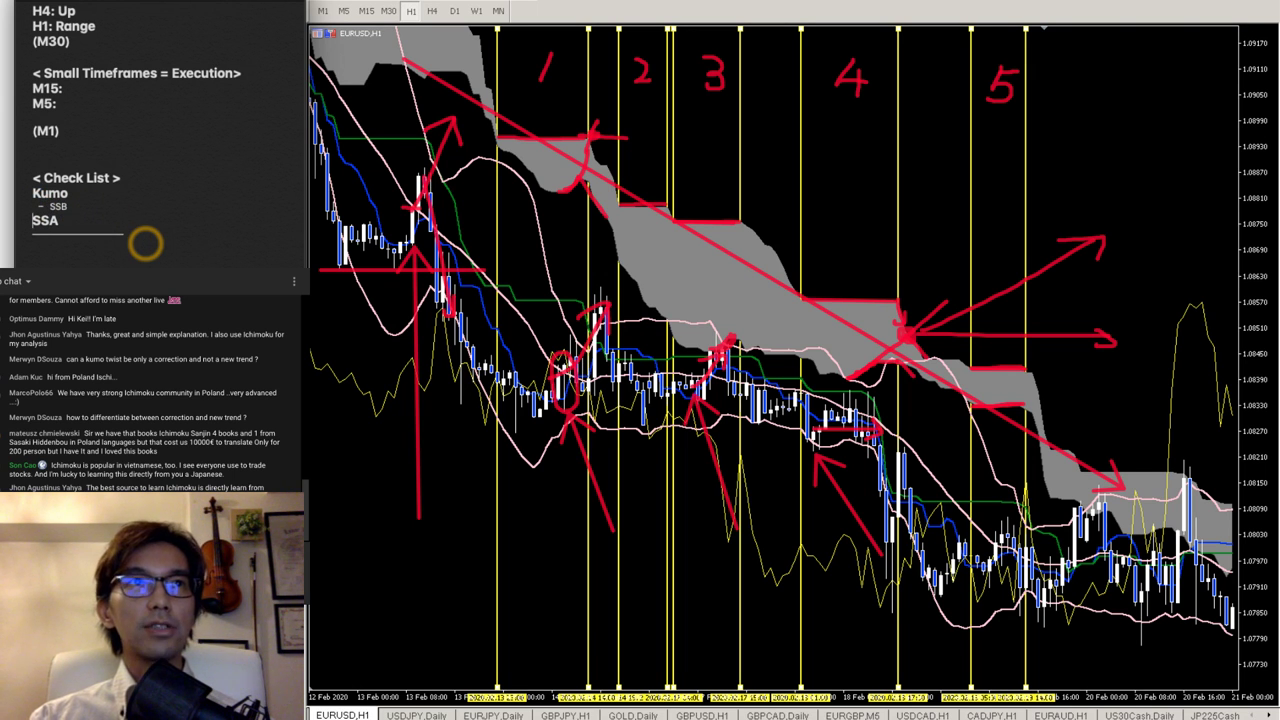
pyautogui.press('BackSpace')
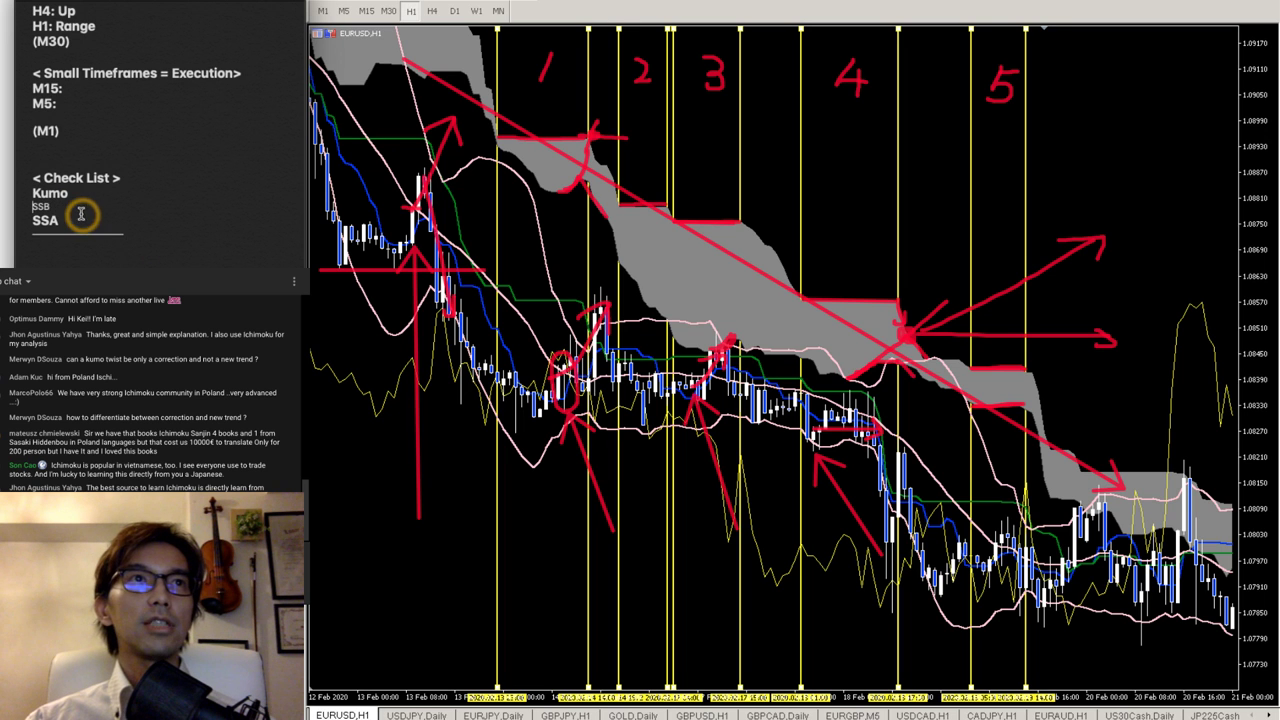
pyautogui.doubleClick(40, 206)
pyautogui.click(155, 4)
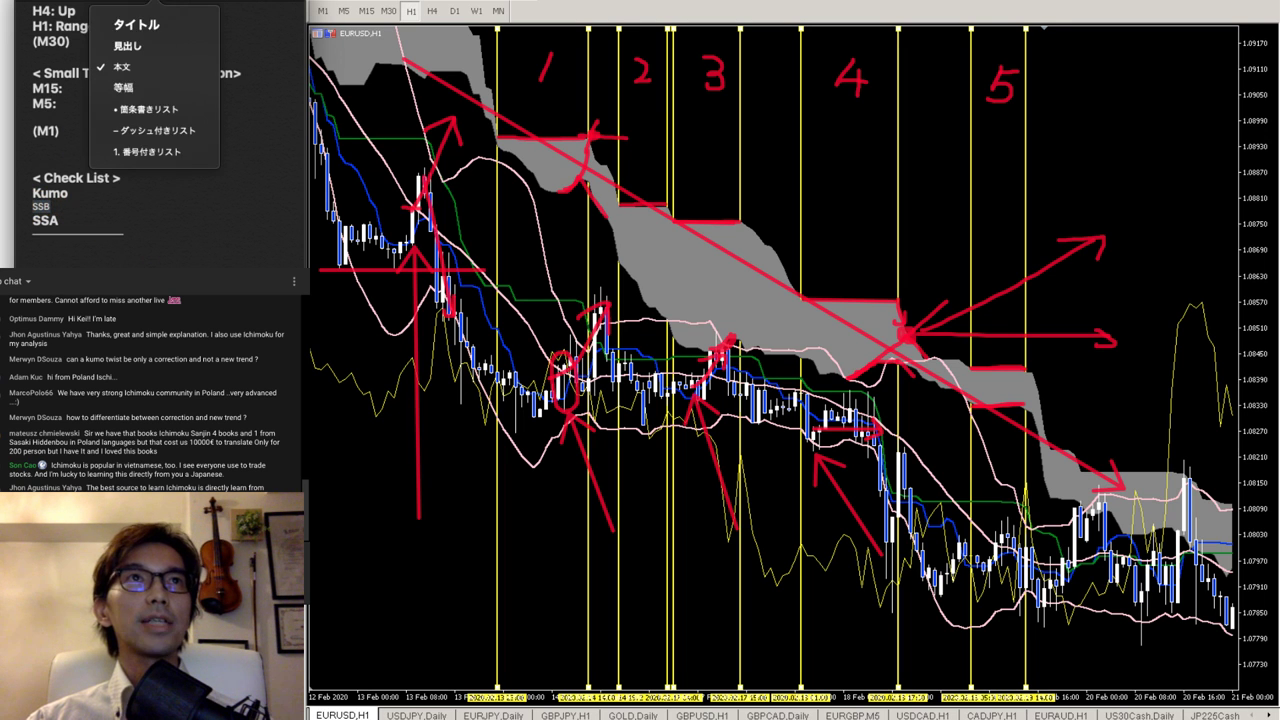
pyautogui.click(171, 23)
pyautogui.click(237, 243)
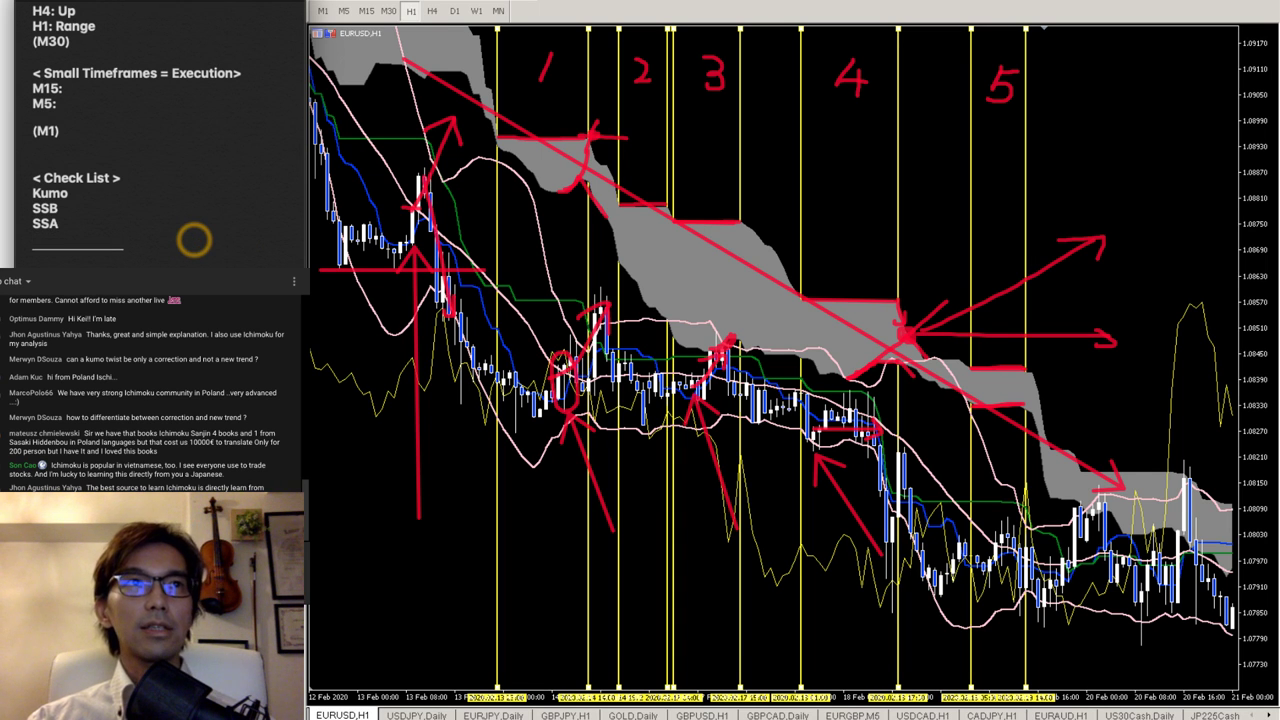
# - Add a "KS" line below SSA in the Check List and format it as a bold heading
pyautogui.doubleClick(111, 240)
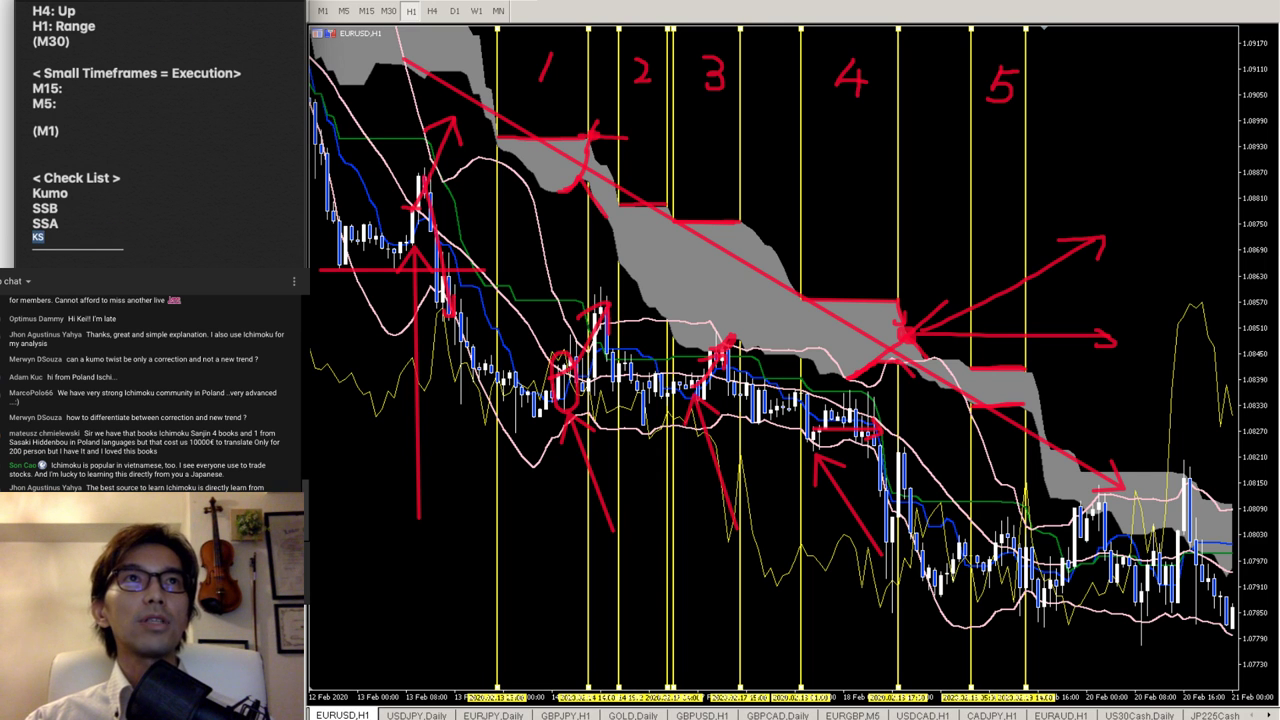
pyautogui.click(229, 214)
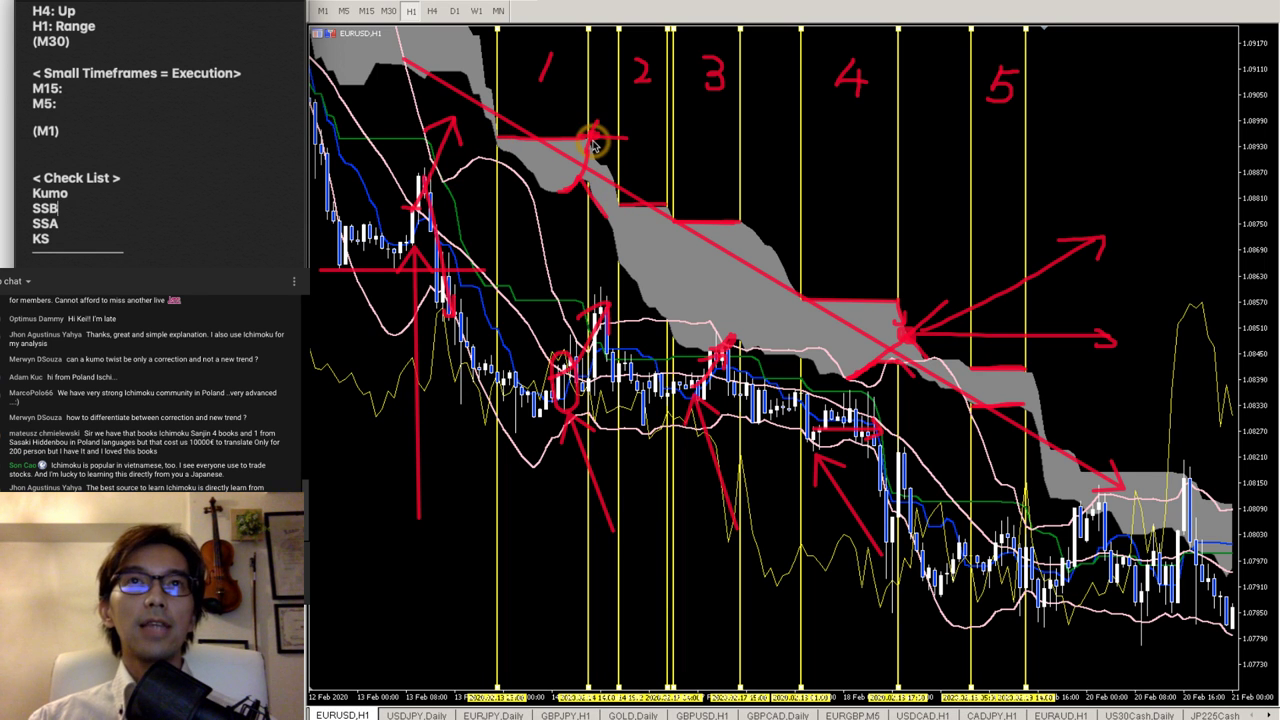
pyautogui.moveTo(62, 224); pyautogui.dragTo(28, 225)
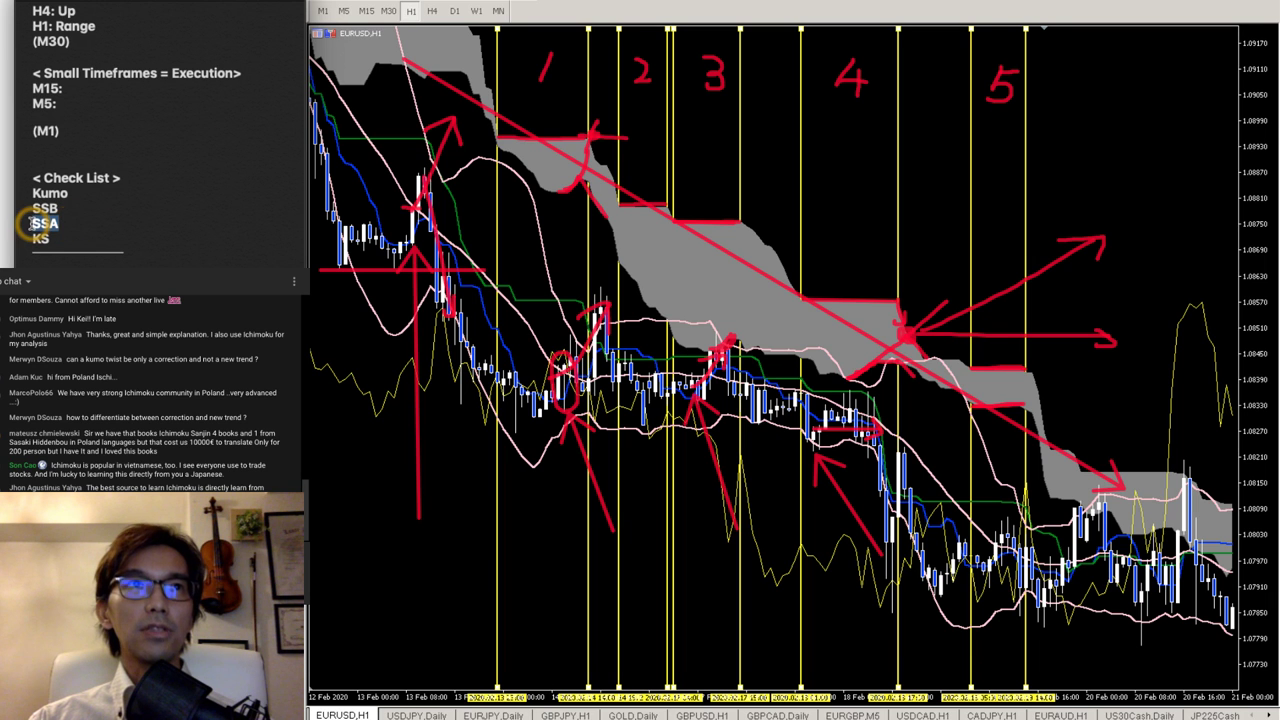
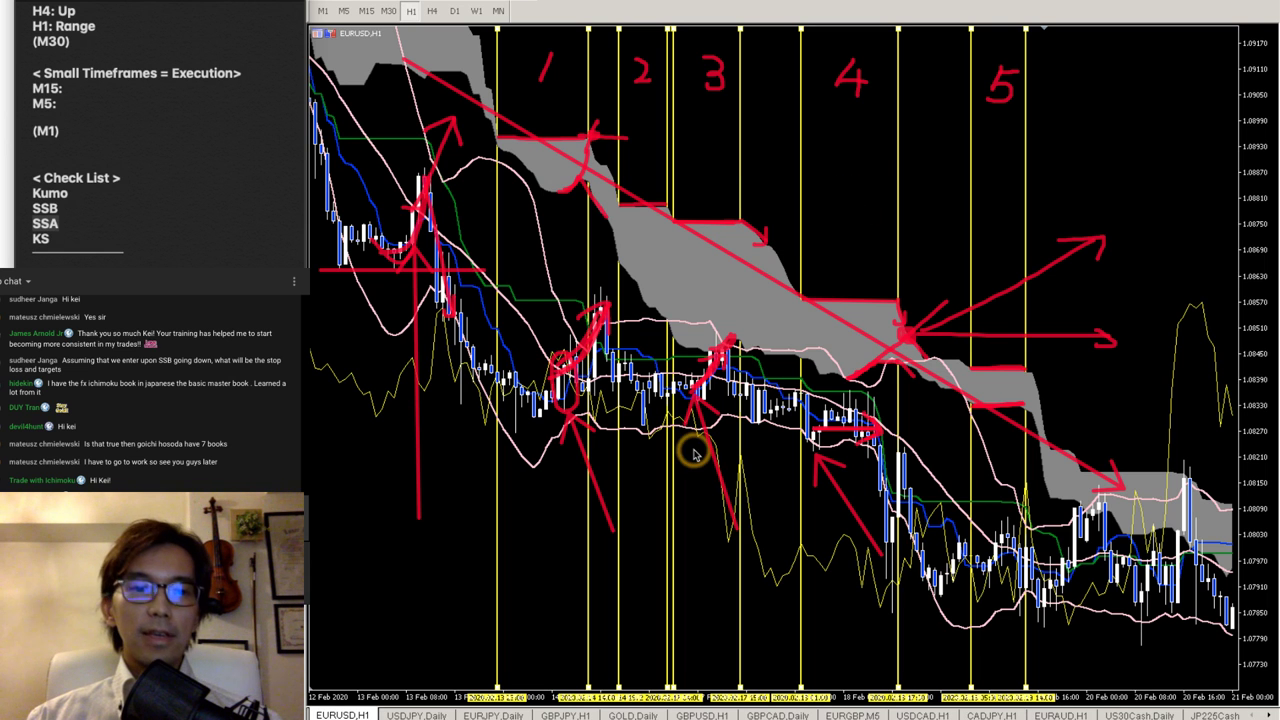
# - Clear the red annotations from the EURUSD H1 chart and delete all the yellow vertical lines
pyautogui.press('Escape')
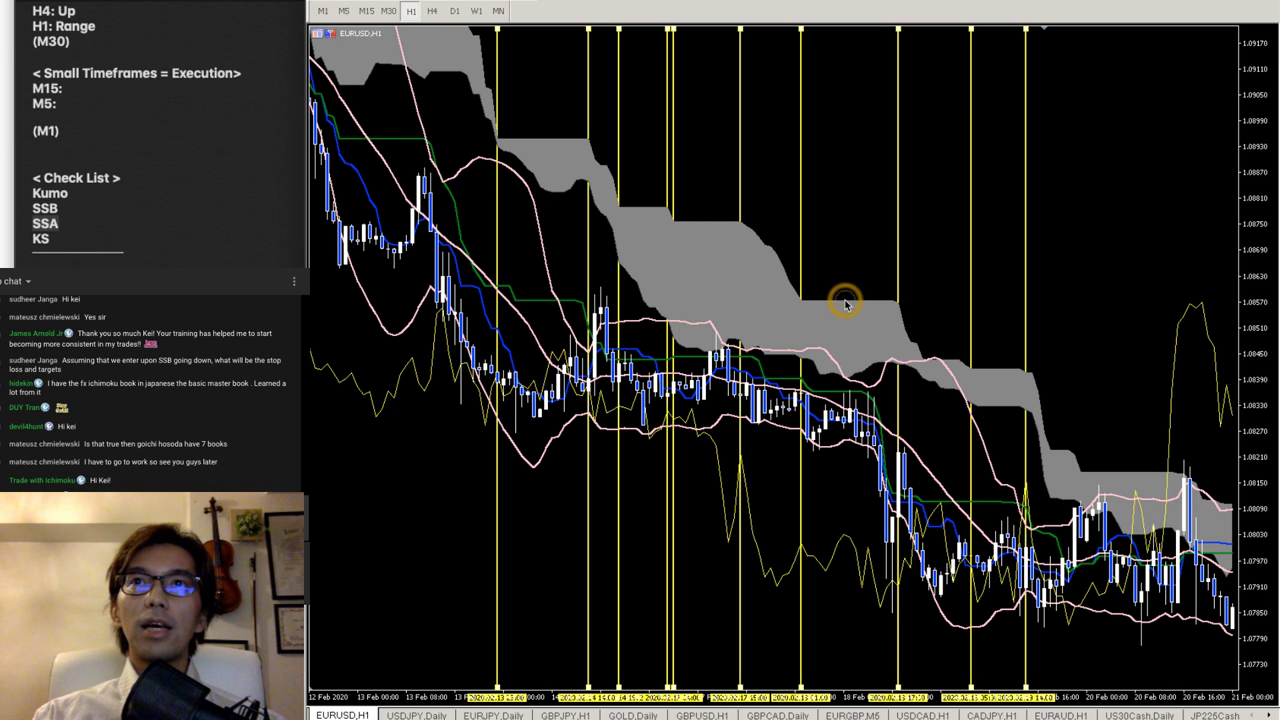
pyautogui.press('BackSpace')
pyautogui.press('BackSpace')
pyautogui.press('BackSpace')
pyautogui.press('BackSpace')
pyautogui.press('BackSpace')
pyautogui.press('BackSpace')
pyautogui.press('BackSpace')
pyautogui.press('BackSpace')
pyautogui.press('BackSpace')
pyautogui.press('BackSpace')
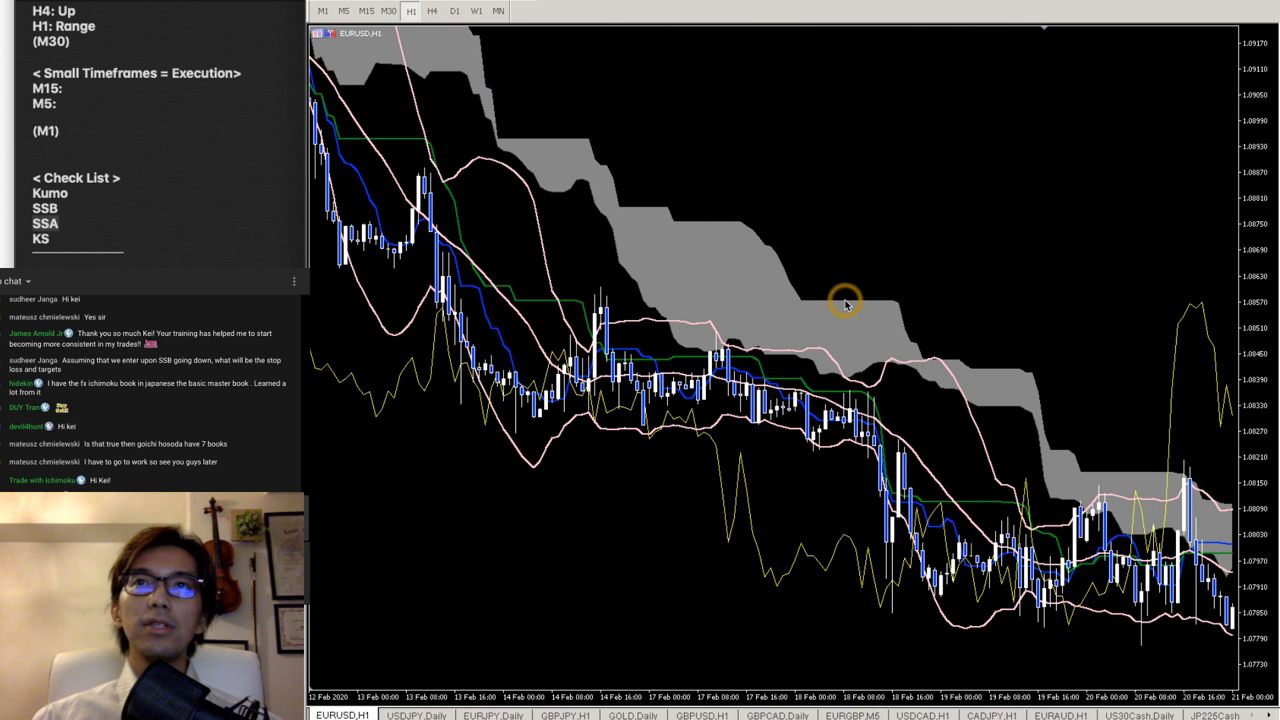
# - Circle the Kumo twist around 21 February in red and trace the cloud's upper and lower edges leading into it
pyautogui.moveTo(840, 284); pyautogui.dragTo(666, 292)
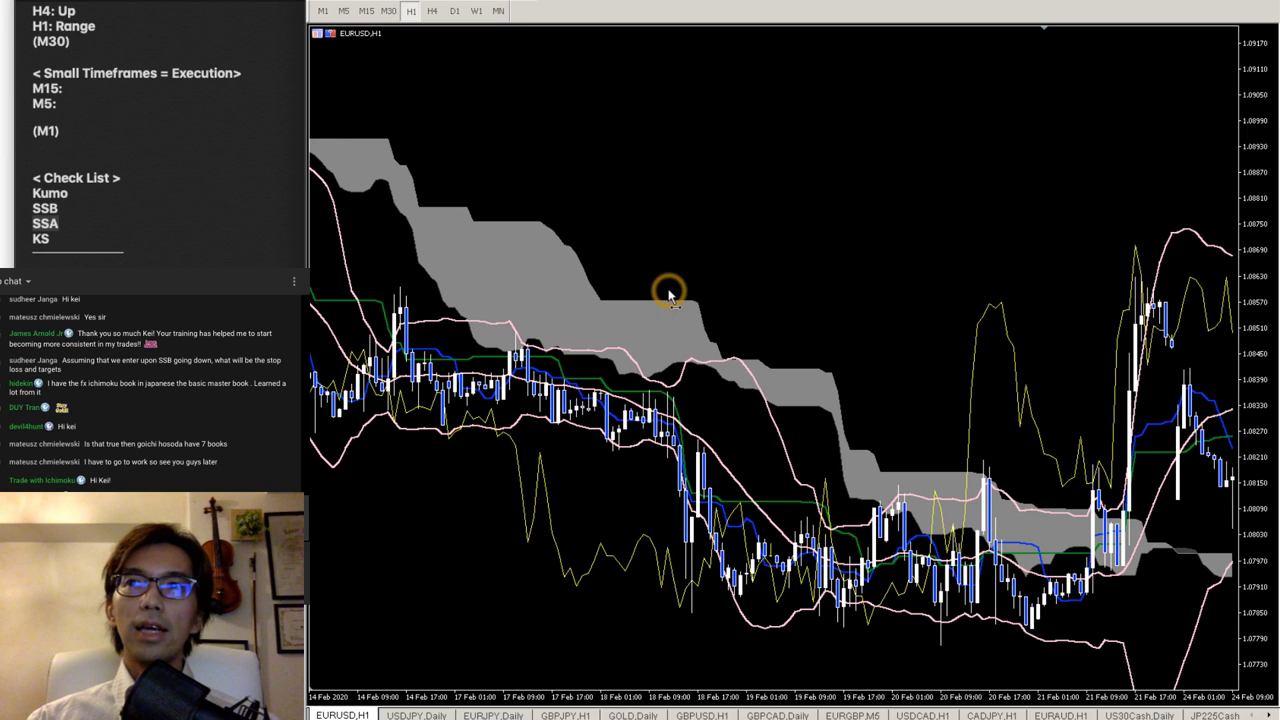
pyautogui.click(1178, 540)
pyautogui.moveTo(1180, 542); pyautogui.dragTo(1174, 568)
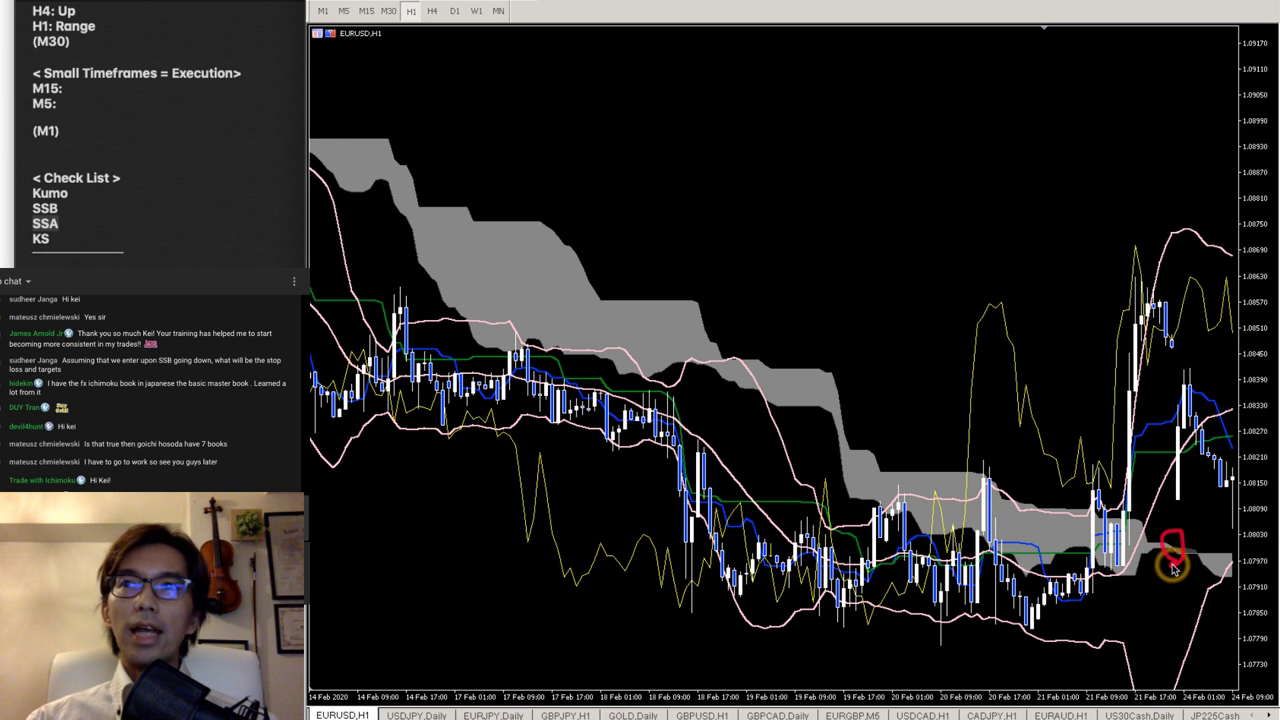
pyautogui.click(1172, 546)
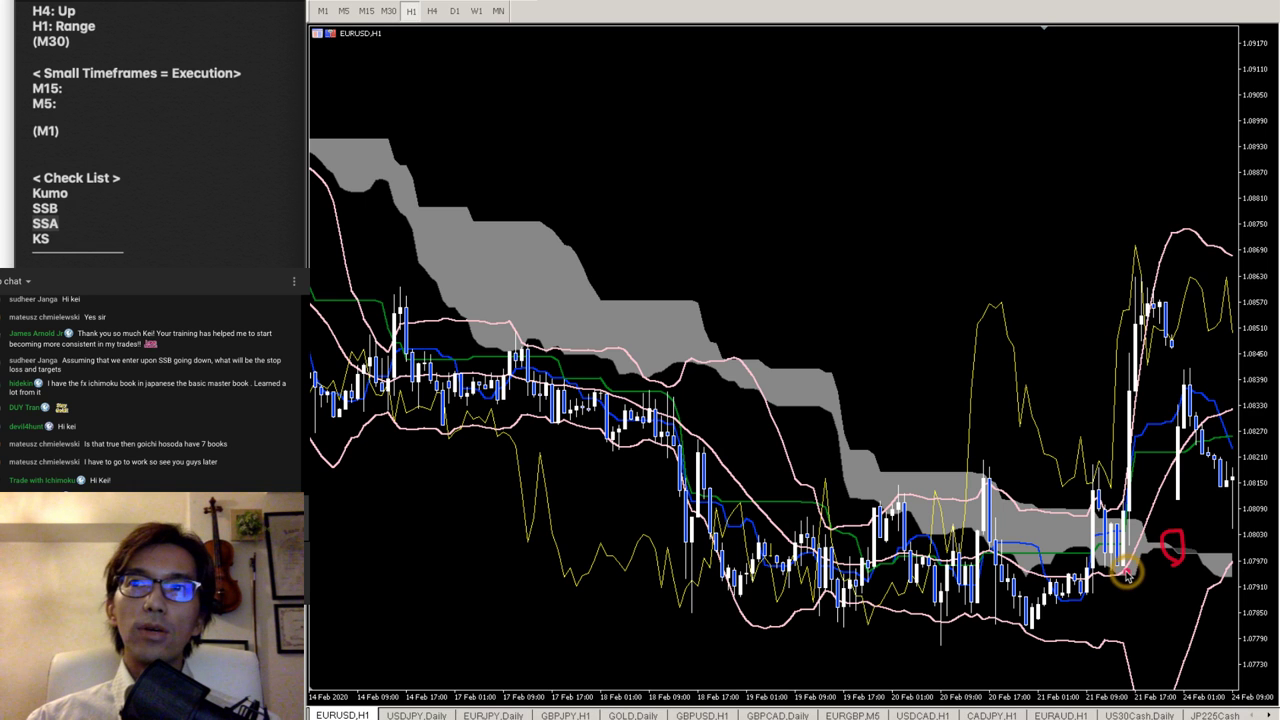
pyautogui.moveTo(1111, 574); pyautogui.dragTo(1155, 553)
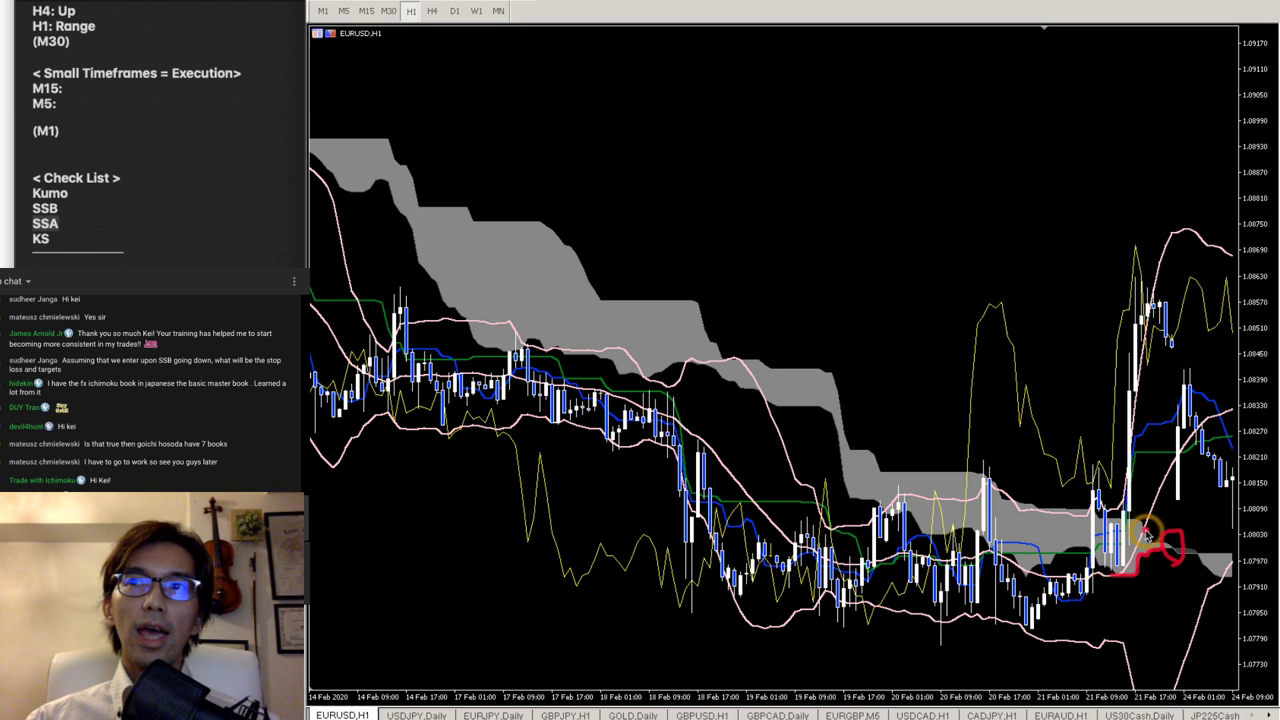
pyautogui.moveTo(1120, 522); pyautogui.dragTo(1180, 562)
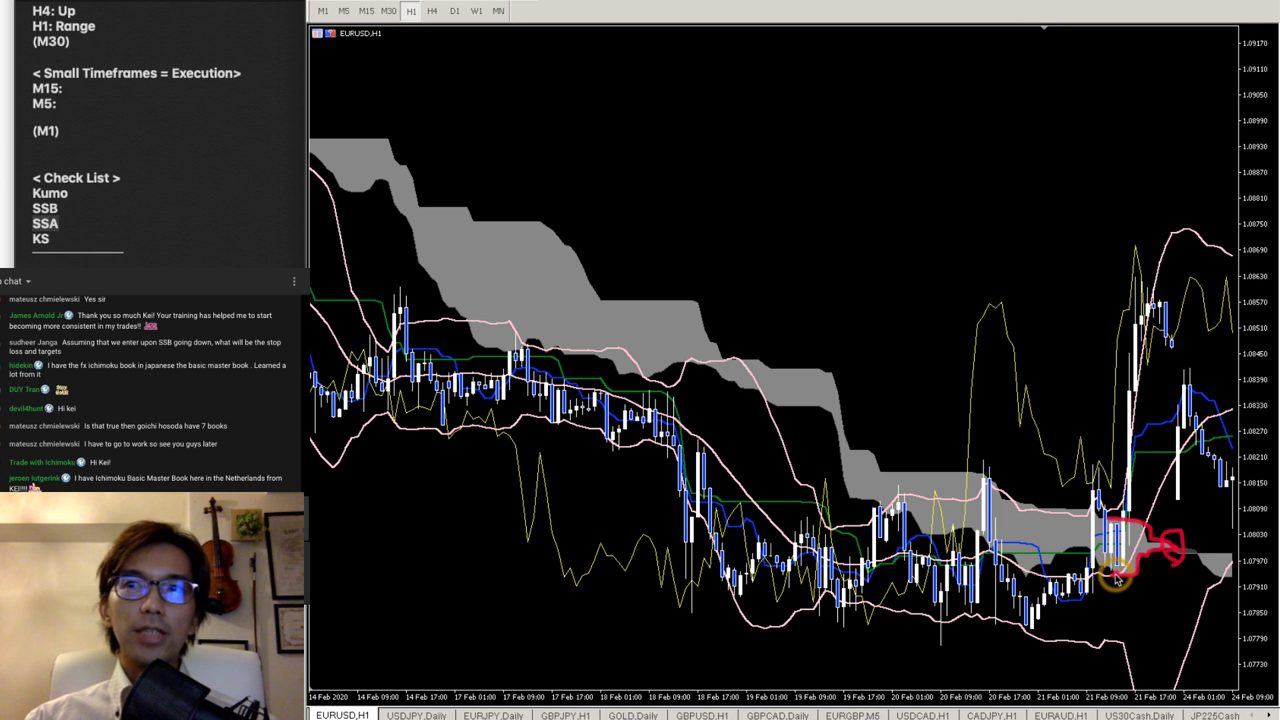
pyautogui.moveTo(1122, 580)
pyautogui.mouseDown()
pyautogui.moveTo(1152, 551)
pyautogui.moveTo(1138, 520)
pyautogui.moveTo(1103, 524)
pyautogui.moveTo(1147, 520)
pyautogui.mouseUp()
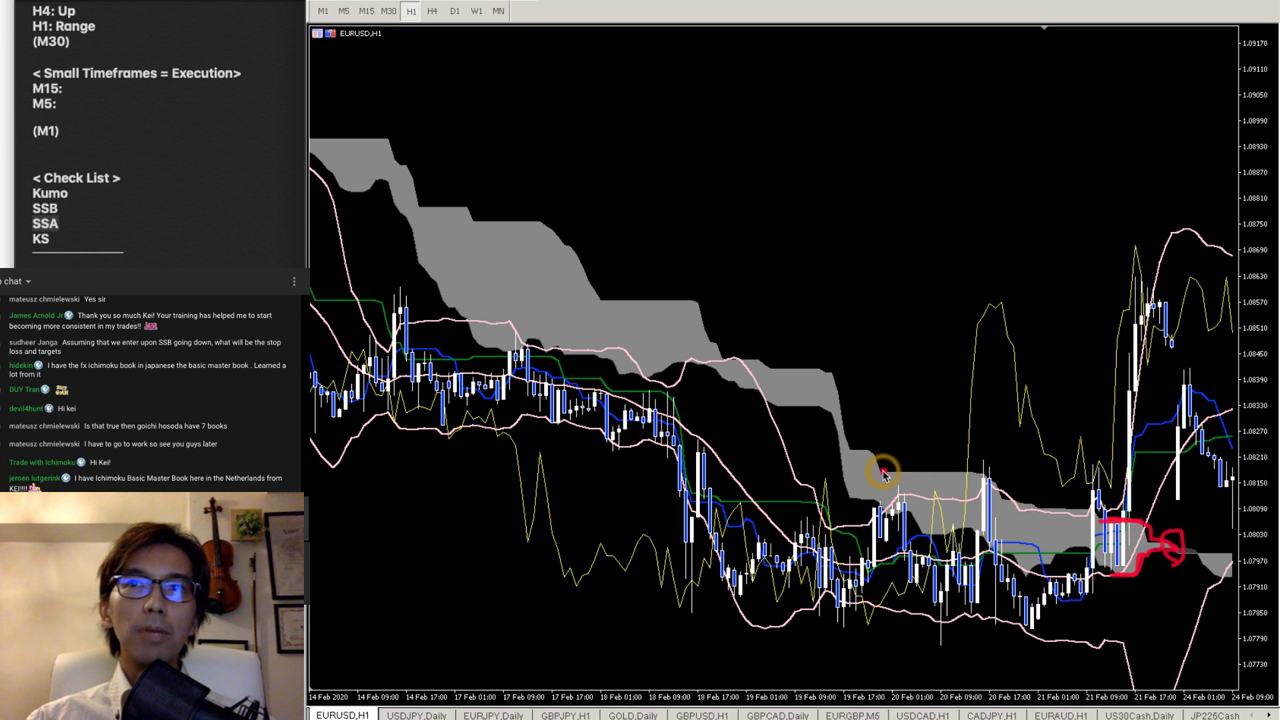
# - Mark the flat upper cloud edge around 20 February with a red line and trace the rising lower edge with an arrow
pyautogui.moveTo(884, 470); pyautogui.dragTo(985, 470)
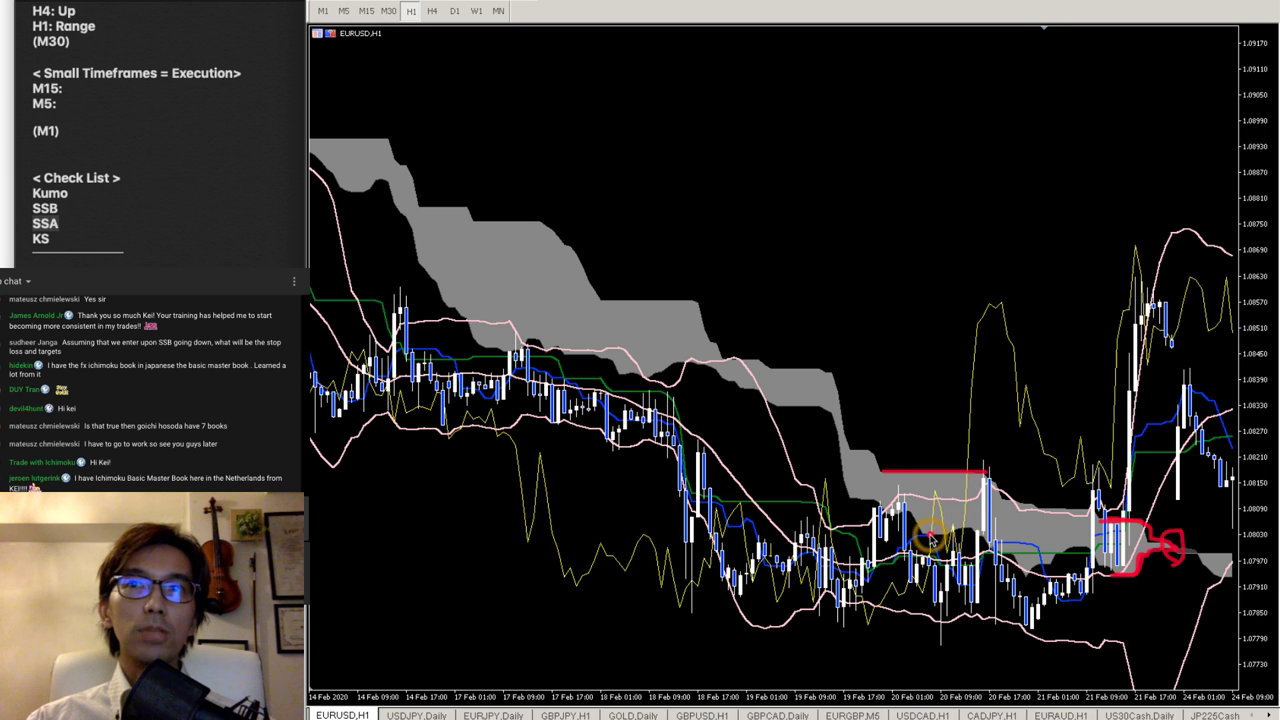
pyautogui.moveTo(926, 536)
pyautogui.mouseDown()
pyautogui.moveTo(982, 515)
pyautogui.moveTo(1010, 472)
pyautogui.moveTo(990, 470)
pyautogui.moveTo(1008, 503)
pyautogui.mouseUp()
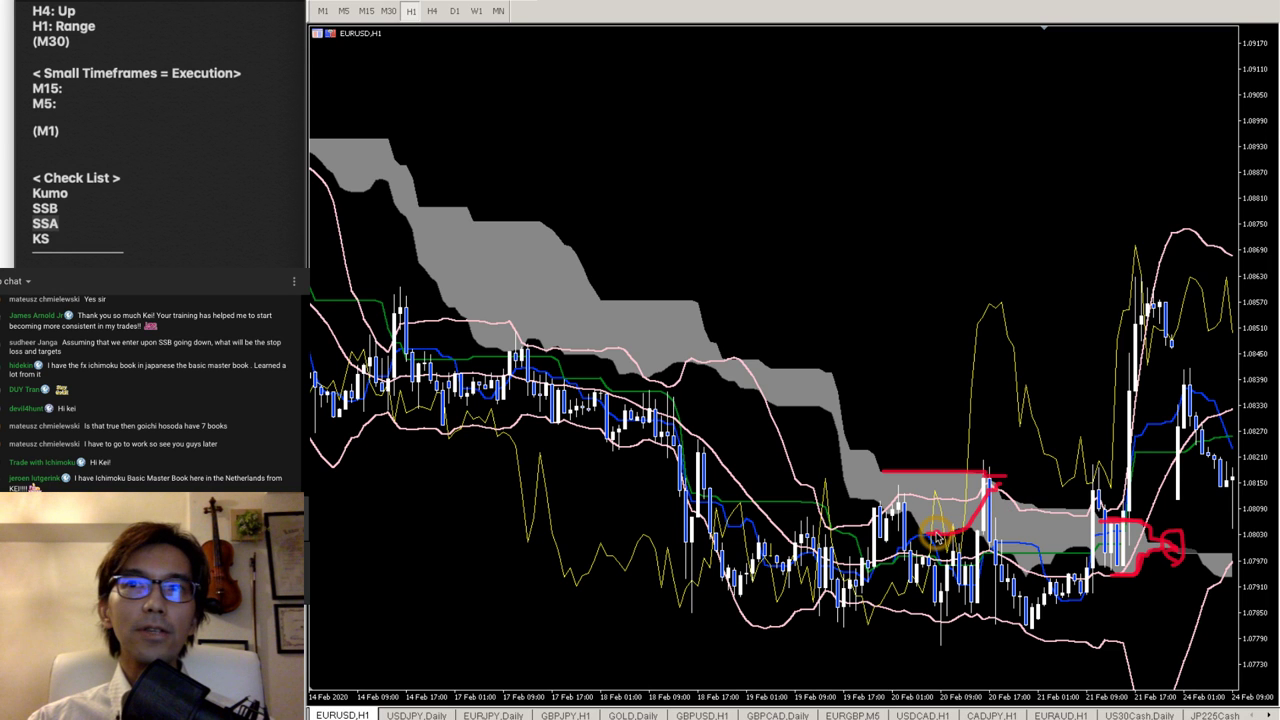
pyautogui.moveTo(932, 538); pyautogui.dragTo(995, 488)
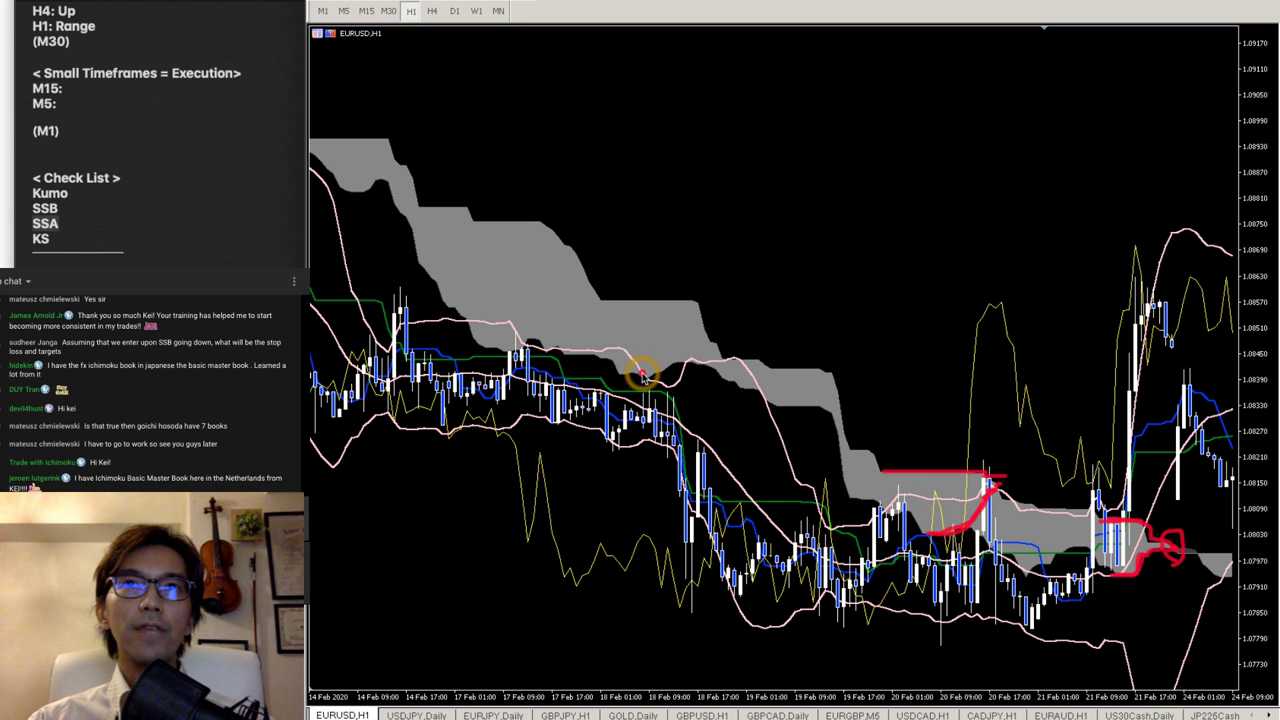
# - Around 18 February, trace the rising lower cloud edge, draw a support line with a downward arrow at its break, and add an upward arrow
pyautogui.moveTo(640, 377); pyautogui.dragTo(682, 366)
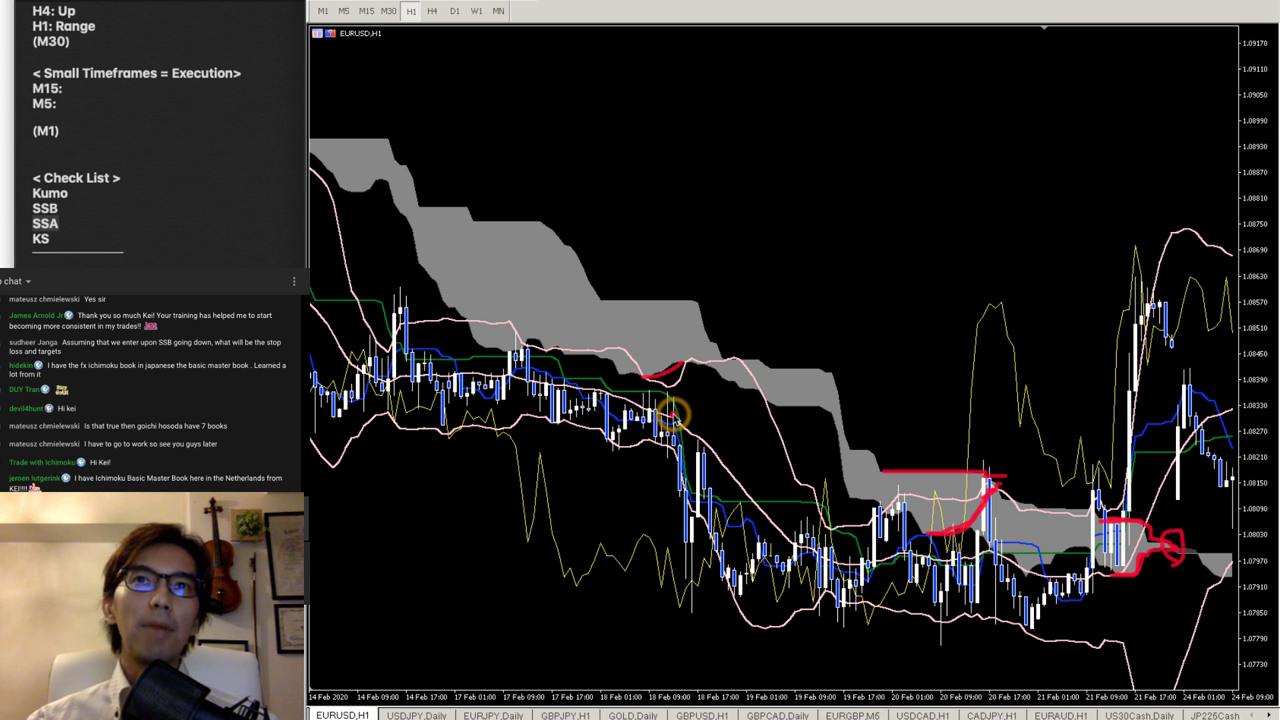
pyautogui.moveTo(548, 456); pyautogui.dragTo(760, 456)
pyautogui.moveTo(678, 465)
pyautogui.mouseDown()
pyautogui.moveTo(671, 514)
pyautogui.moveTo(686, 512)
pyautogui.mouseUp()
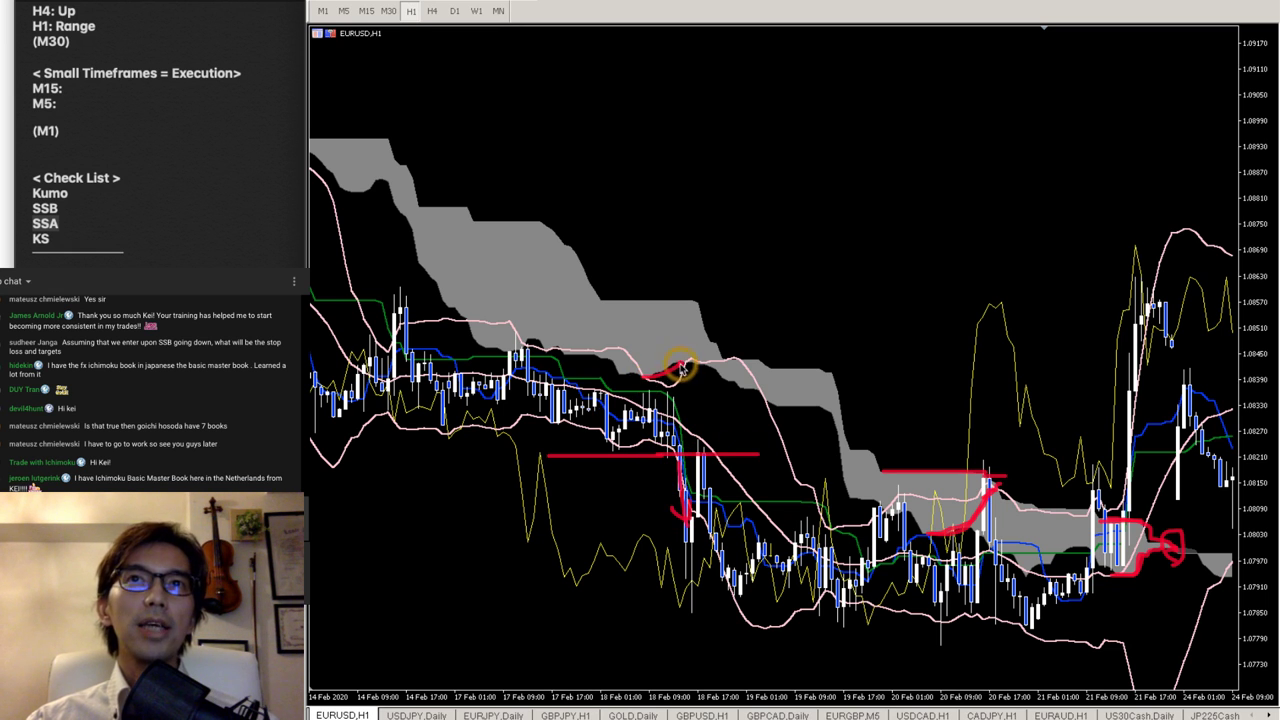
pyautogui.moveTo(670, 368)
pyautogui.mouseDown()
pyautogui.moveTo(729, 337)
pyautogui.moveTo(720, 352)
pyautogui.mouseUp()
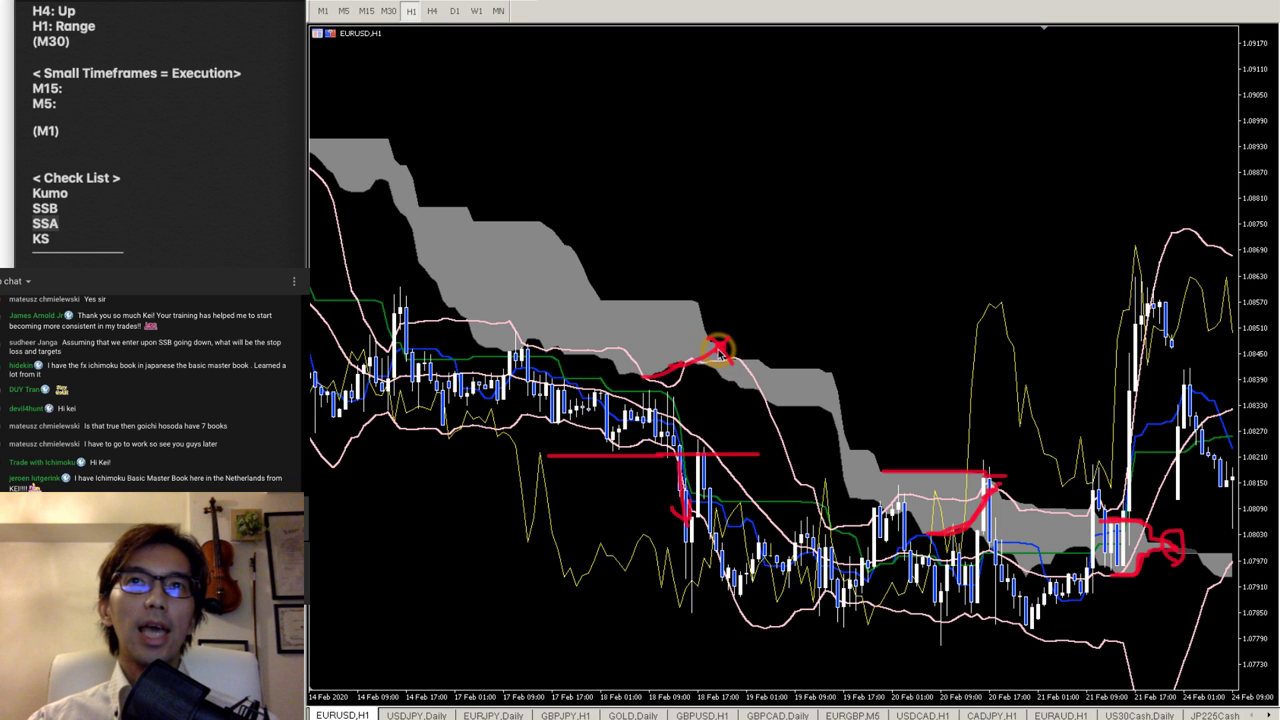
pyautogui.moveTo(668, 440)
pyautogui.mouseDown()
pyautogui.moveTo(771, 302)
pyautogui.moveTo(770, 328)
pyautogui.mouseUp()
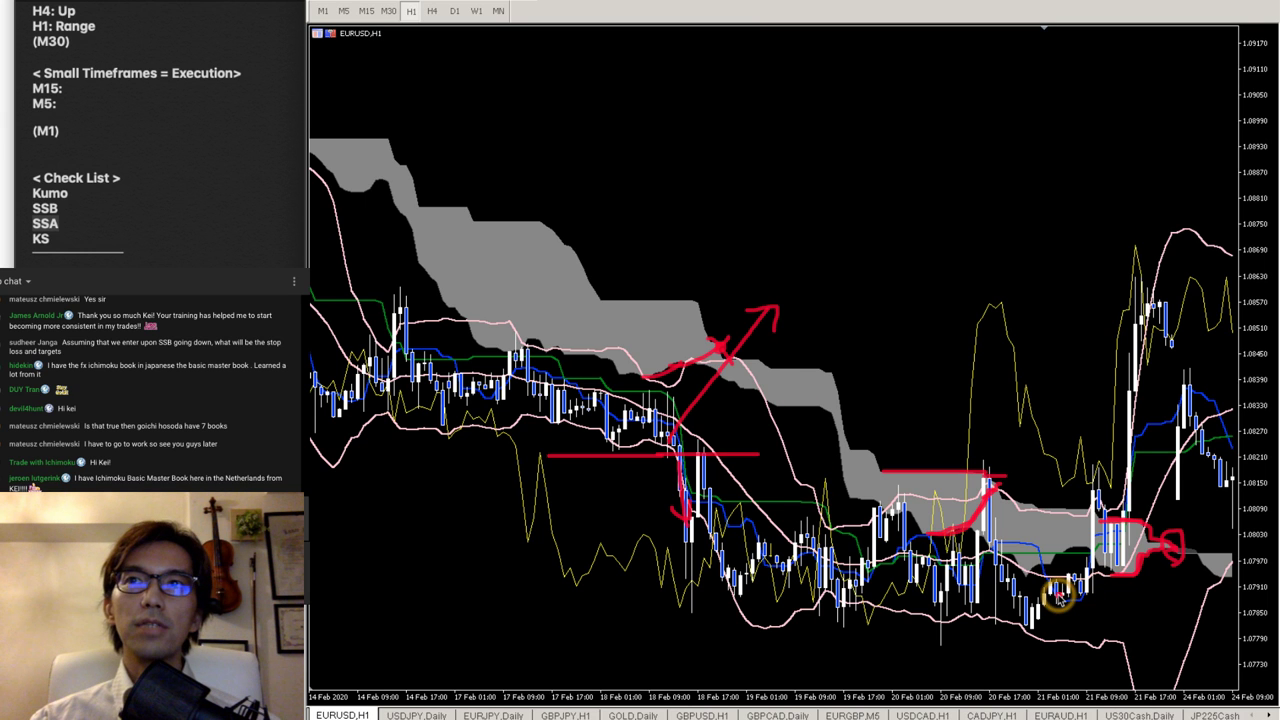
# - Draw an arrow along the 21 February price rally and trace the converging upper and lower cloud edges around 18 February
pyautogui.moveTo(1032, 606)
pyautogui.mouseDown()
pyautogui.moveTo(1055, 582)
pyautogui.moveTo(1088, 584)
pyautogui.moveTo(1098, 502)
pyautogui.moveTo(1113, 532)
pyautogui.moveTo(1172, 338)
pyautogui.moveTo(1138, 358)
pyautogui.moveTo(1170, 328)
pyautogui.moveTo(1175, 362)
pyautogui.mouseUp()
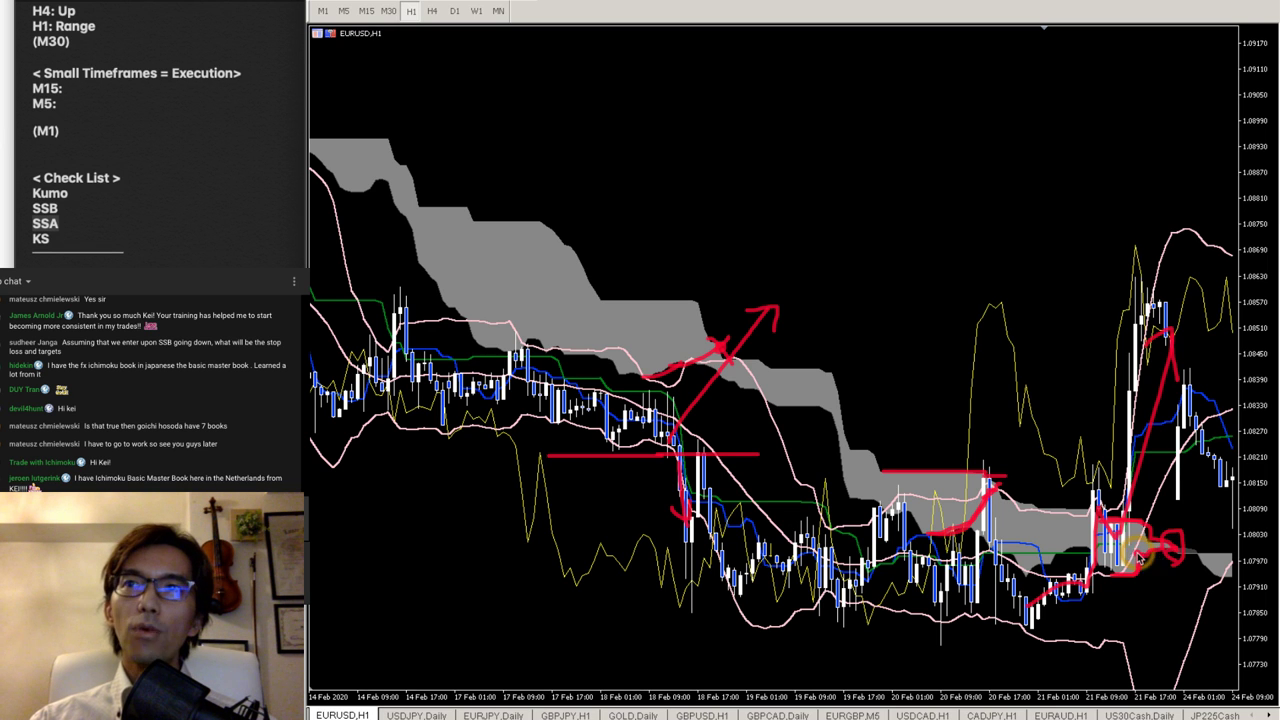
pyautogui.moveTo(1153, 560)
pyautogui.mouseDown()
pyautogui.moveTo(1160, 530)
pyautogui.moveTo(1183, 555)
pyautogui.moveTo(1122, 540)
pyautogui.mouseUp()
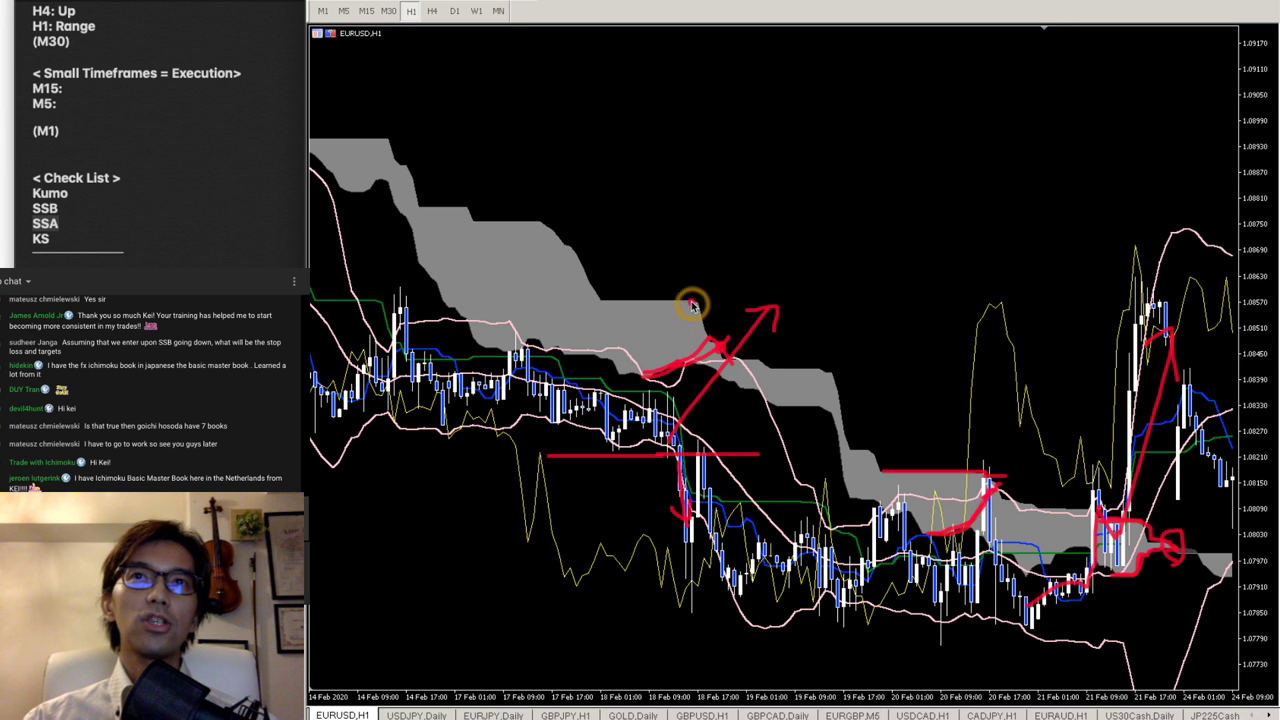
pyautogui.moveTo(692, 305); pyautogui.dragTo(705, 322)
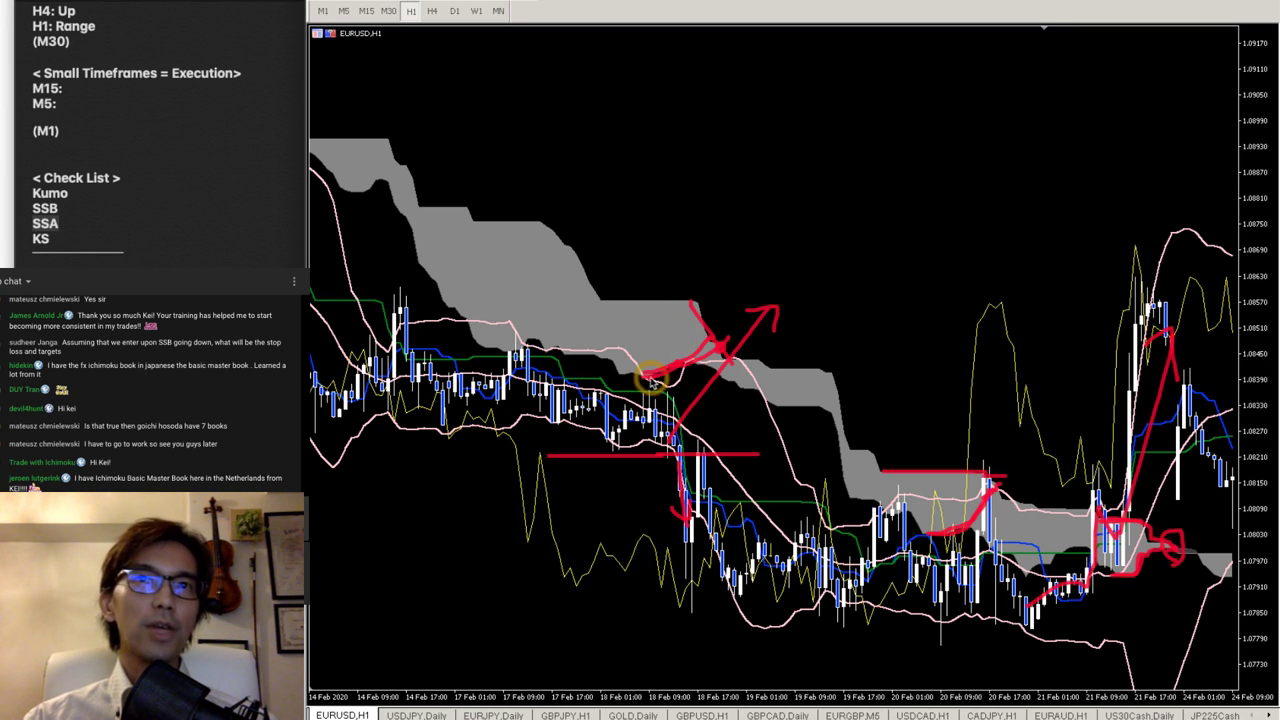
pyautogui.moveTo(651, 380); pyautogui.dragTo(676, 370)
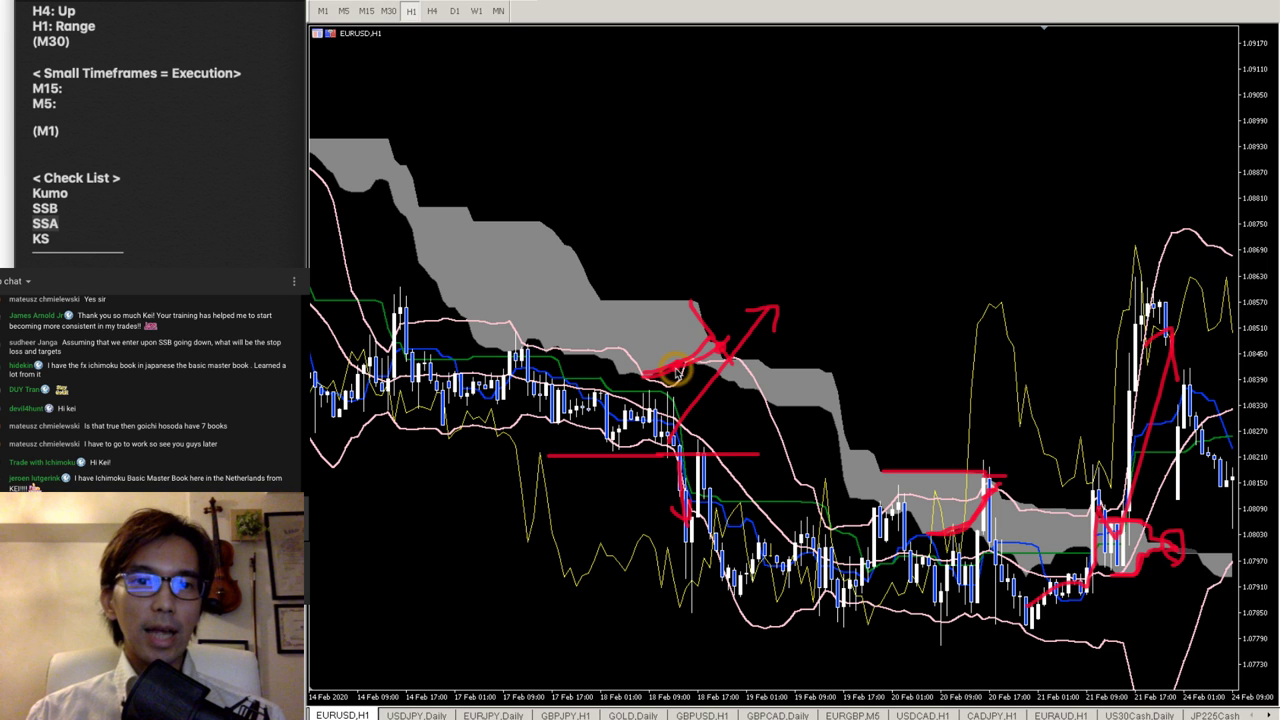
# - Clear the red drawings and place a vertical line at the start of 27 February 2020 in the subsequent uptrend
pyautogui.press('e')
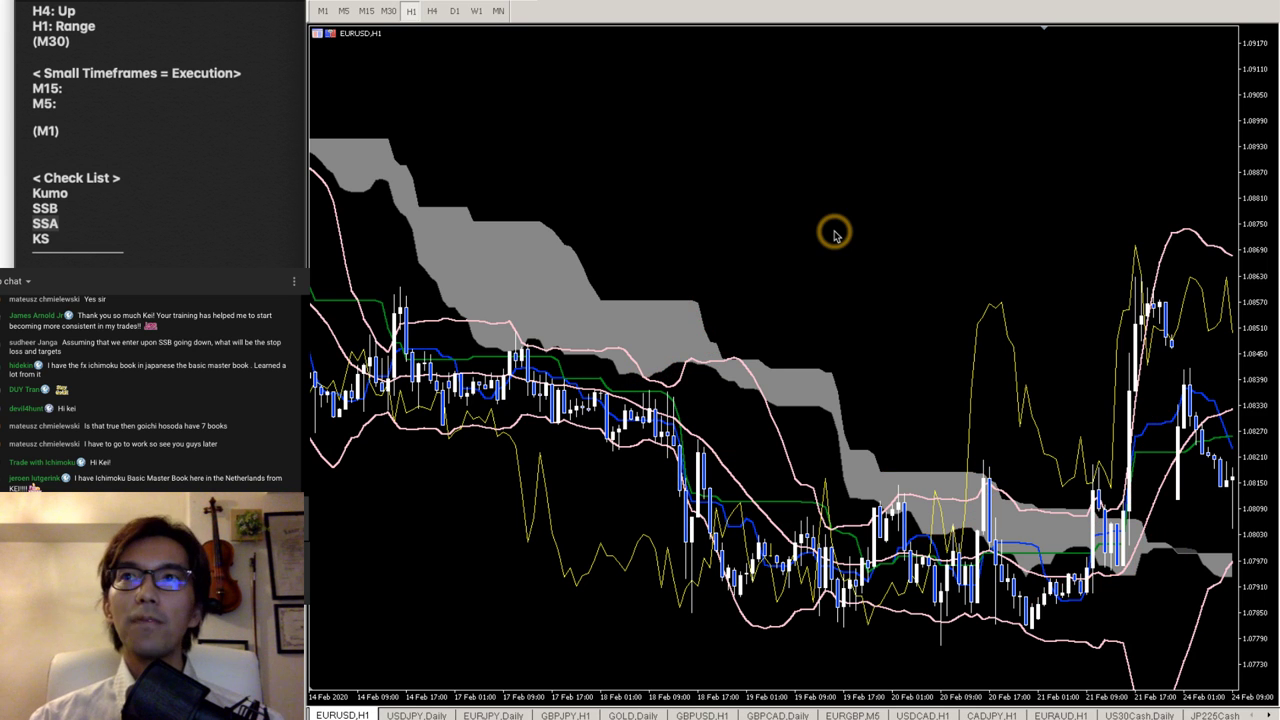
pyautogui.scroll(-4, 734, 229)
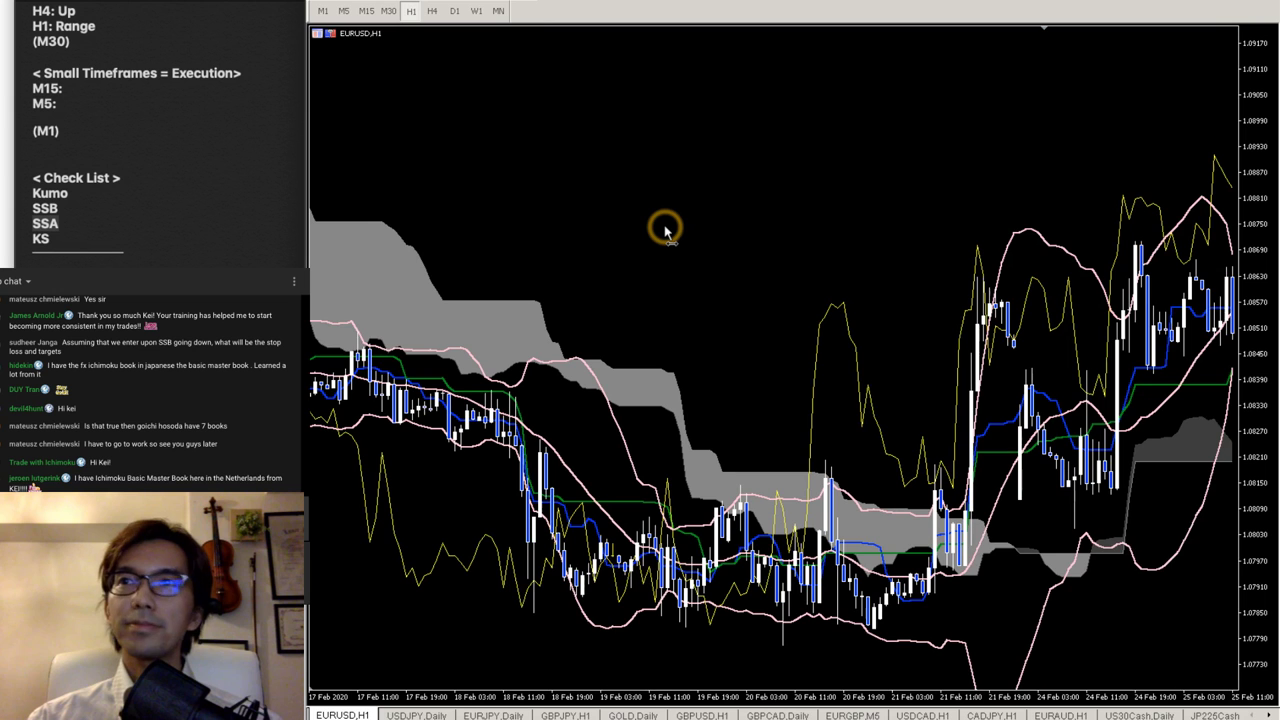
pyautogui.scroll(-4, 655, 232)
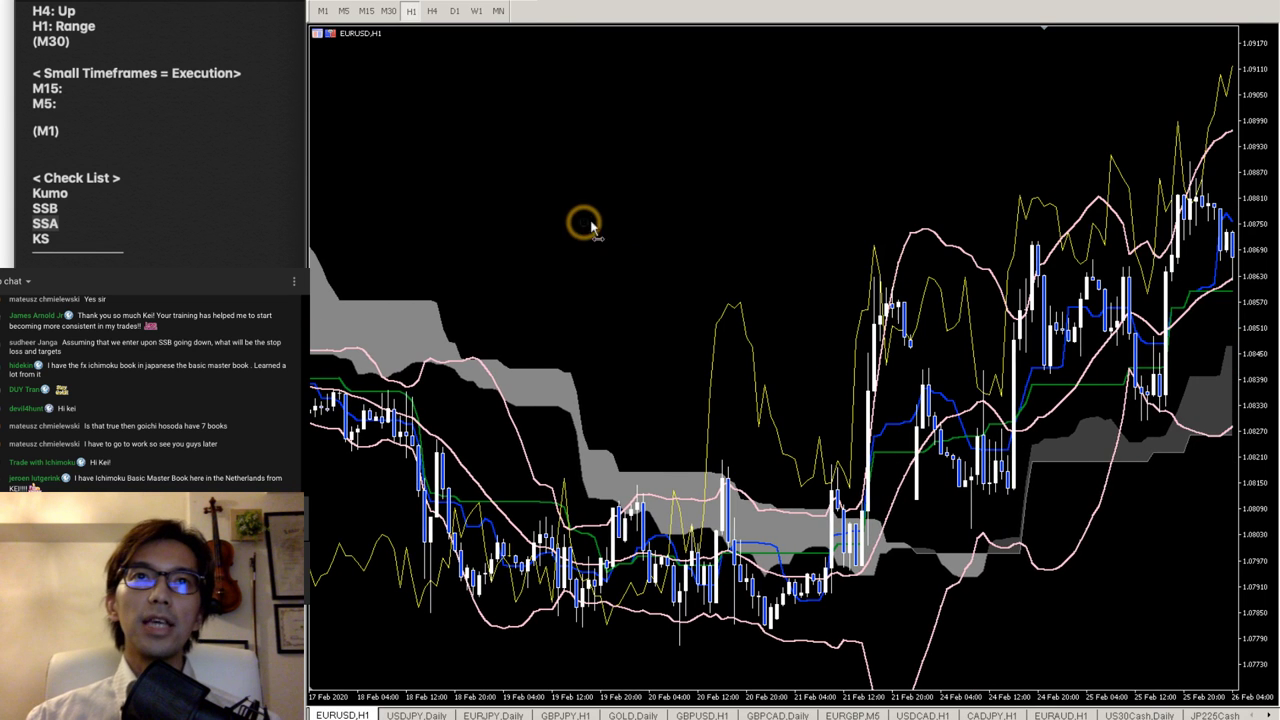
pyautogui.scroll(5, 830, 222)
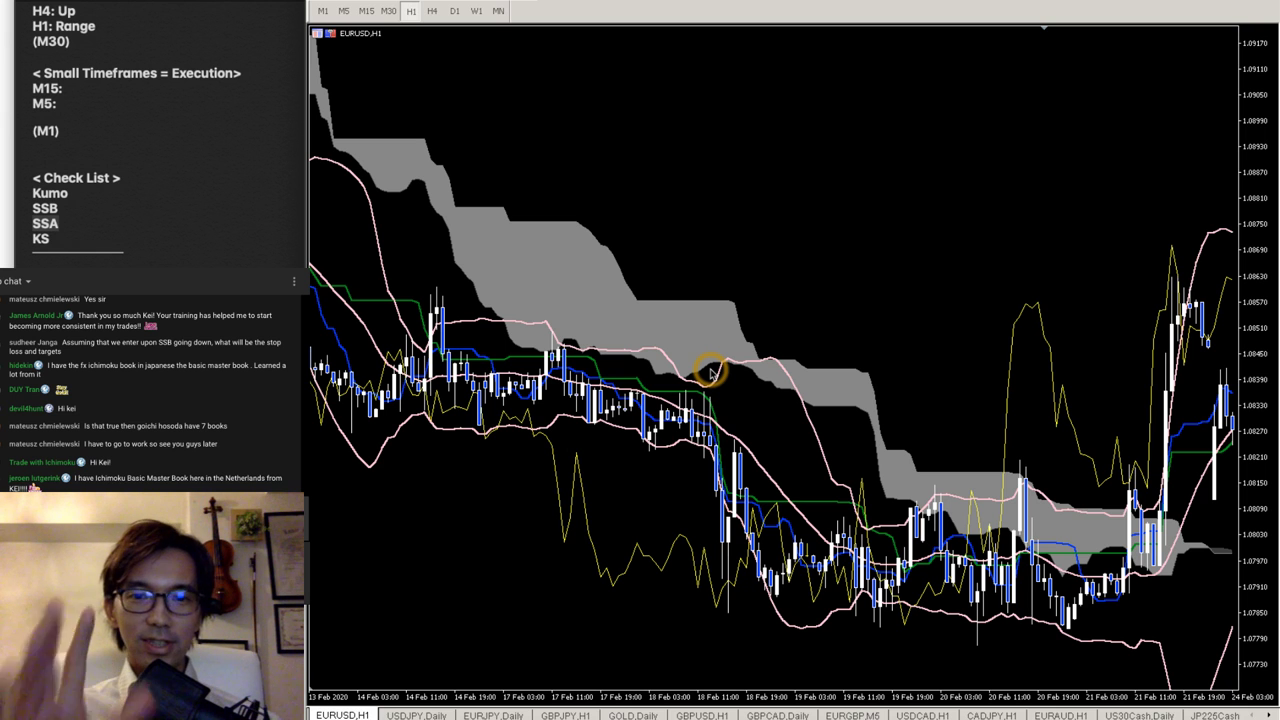
pyautogui.moveTo(819, 266); pyautogui.dragTo(457, 295)
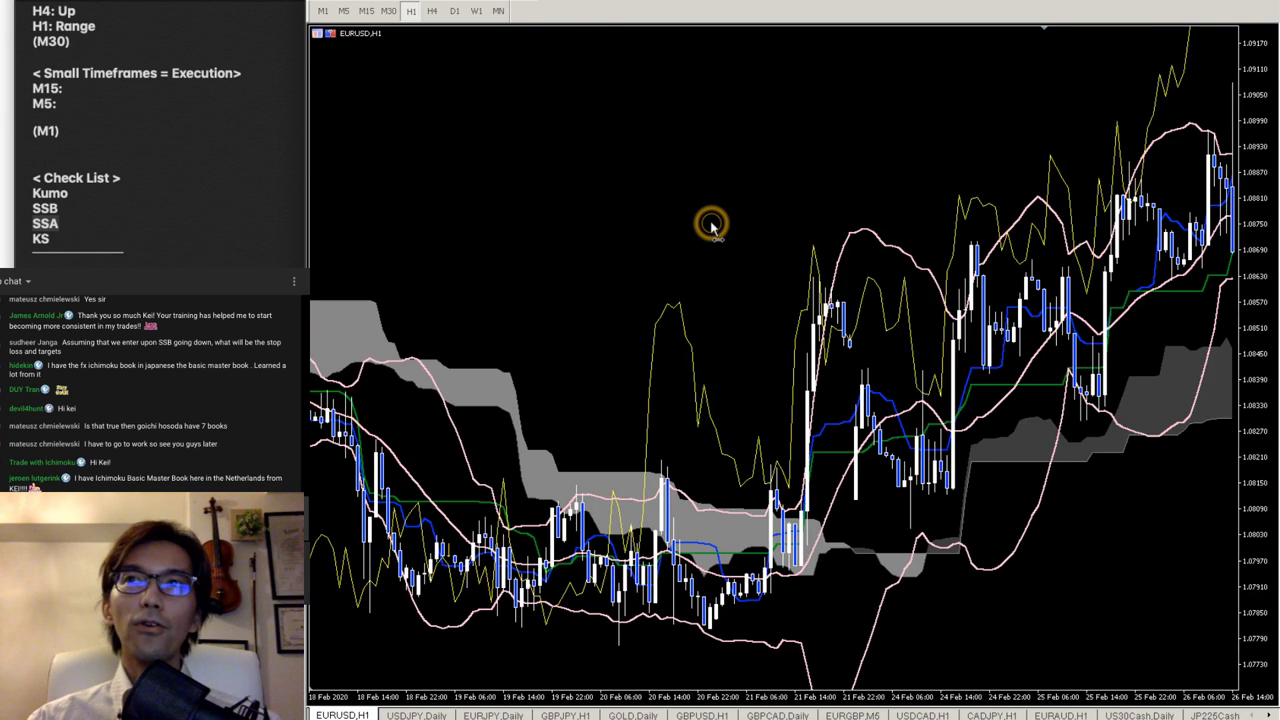
pyautogui.scroll(-5, 709, 223)
pyautogui.scroll(-8, 618, 232)
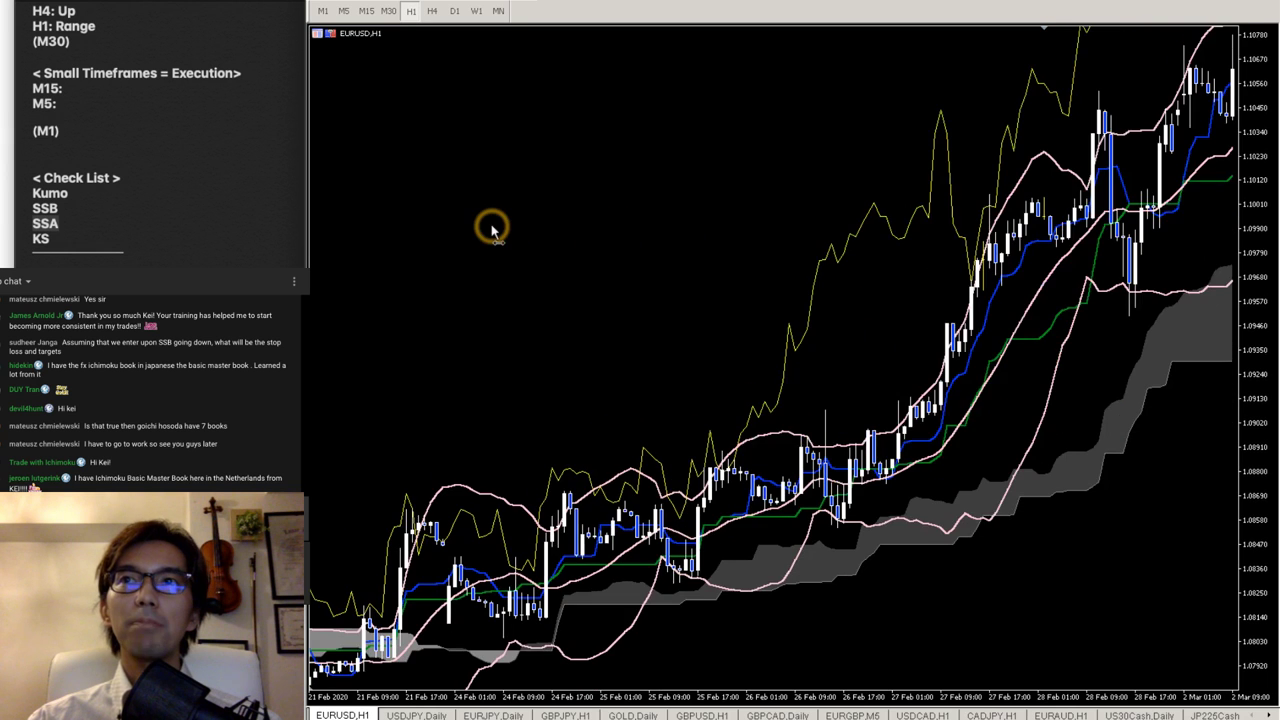
pyautogui.scroll(-6, 748, 357)
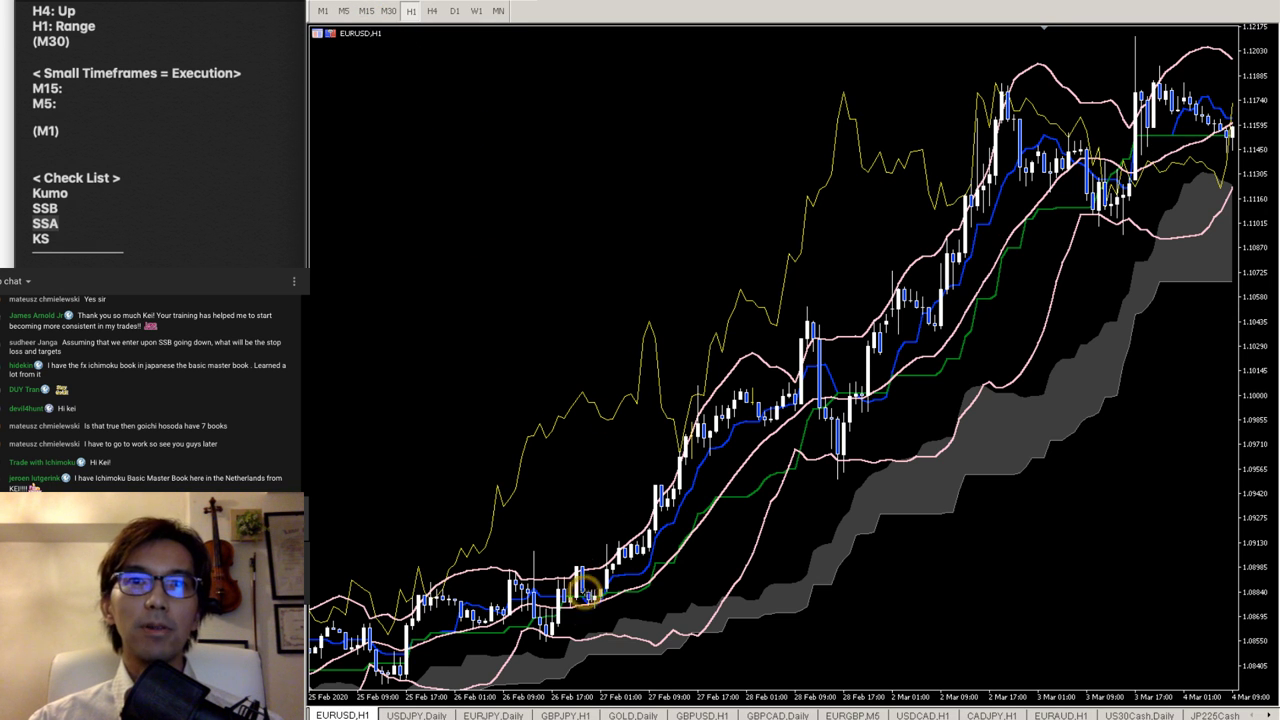
pyautogui.click(592, 650)
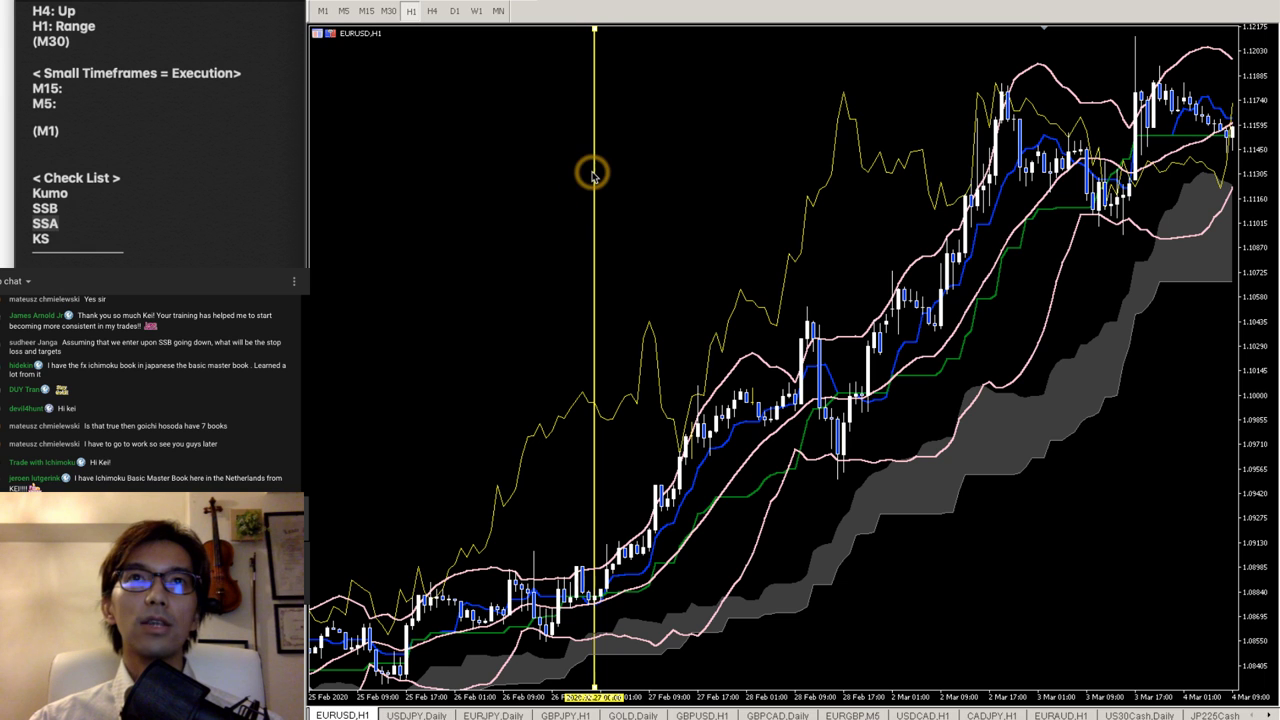
# - Move the vertical line to 26 February 23:00 and add lines at 27 February 11:00, 28 February 23:00 and 2 March 11:00
pyautogui.moveTo(592, 173); pyautogui.dragTo(587, 171)
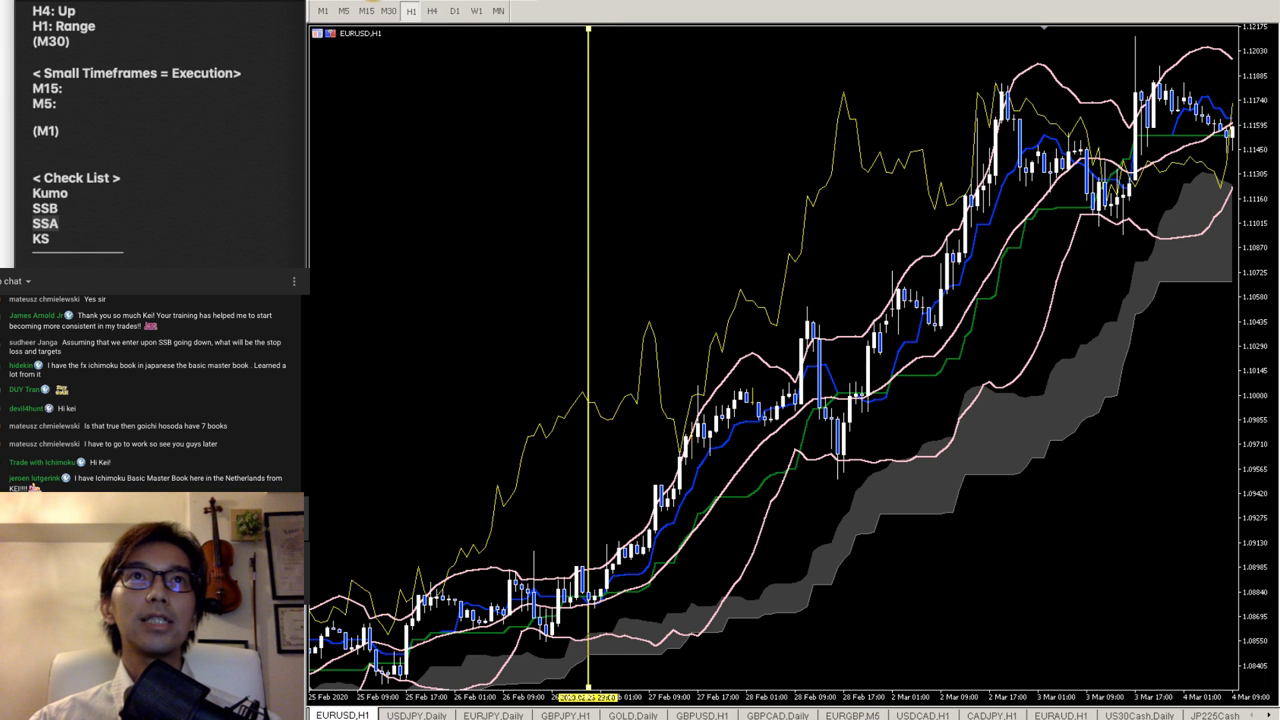
pyautogui.click(661, 572)
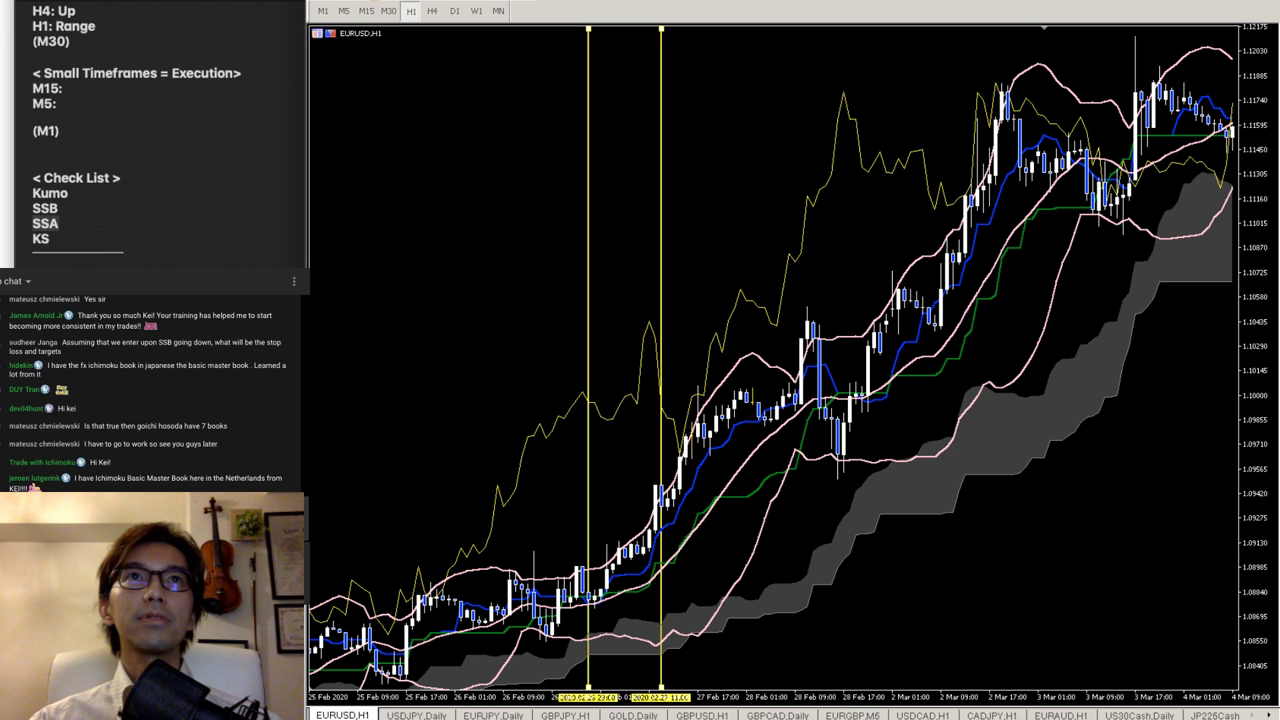
pyautogui.click(880, 519)
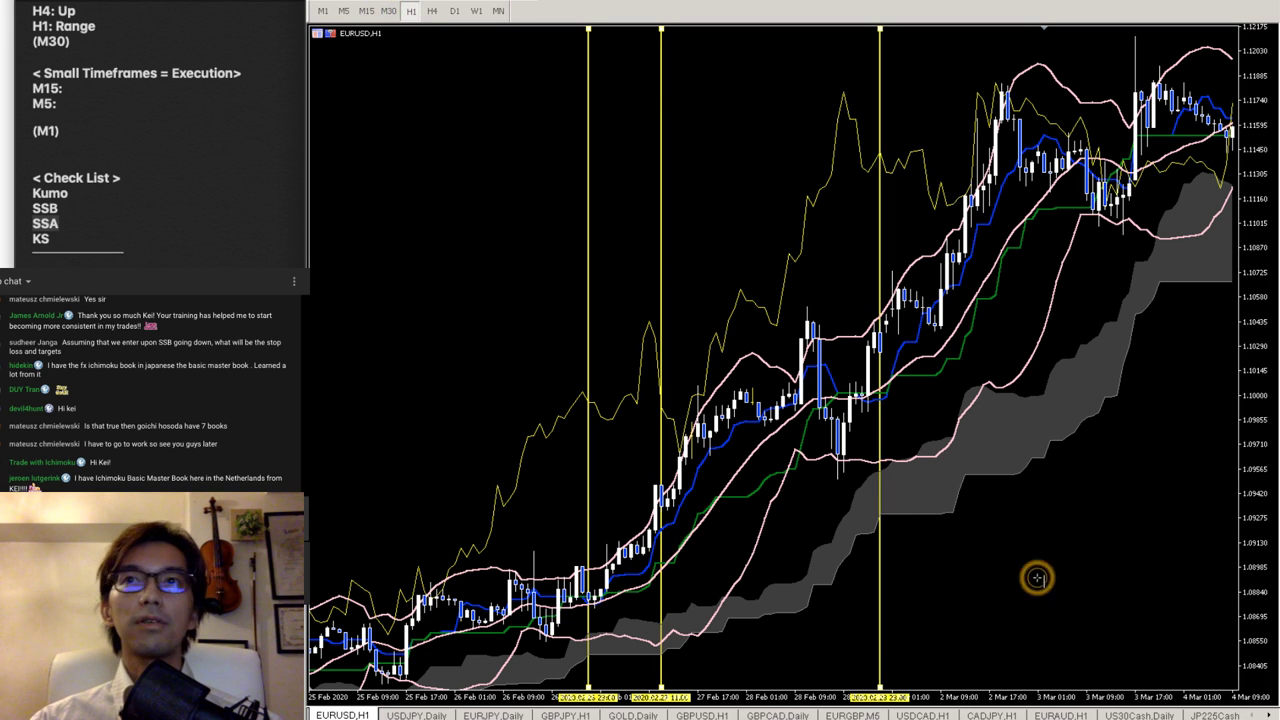
pyautogui.click(953, 511)
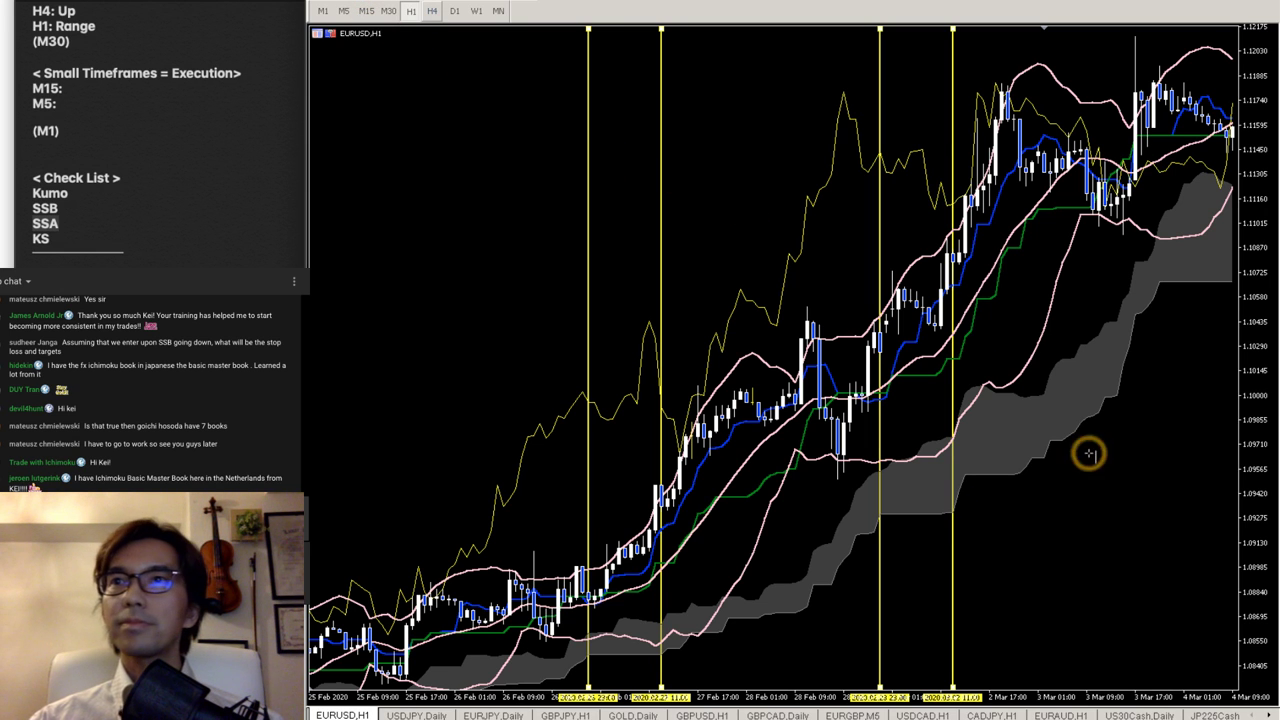
# - Bracket the third flat lower cloud edge with vertical lines at 3 March 21:00 and on 4 March, and compress the price scale
pyautogui.click(1161, 284)
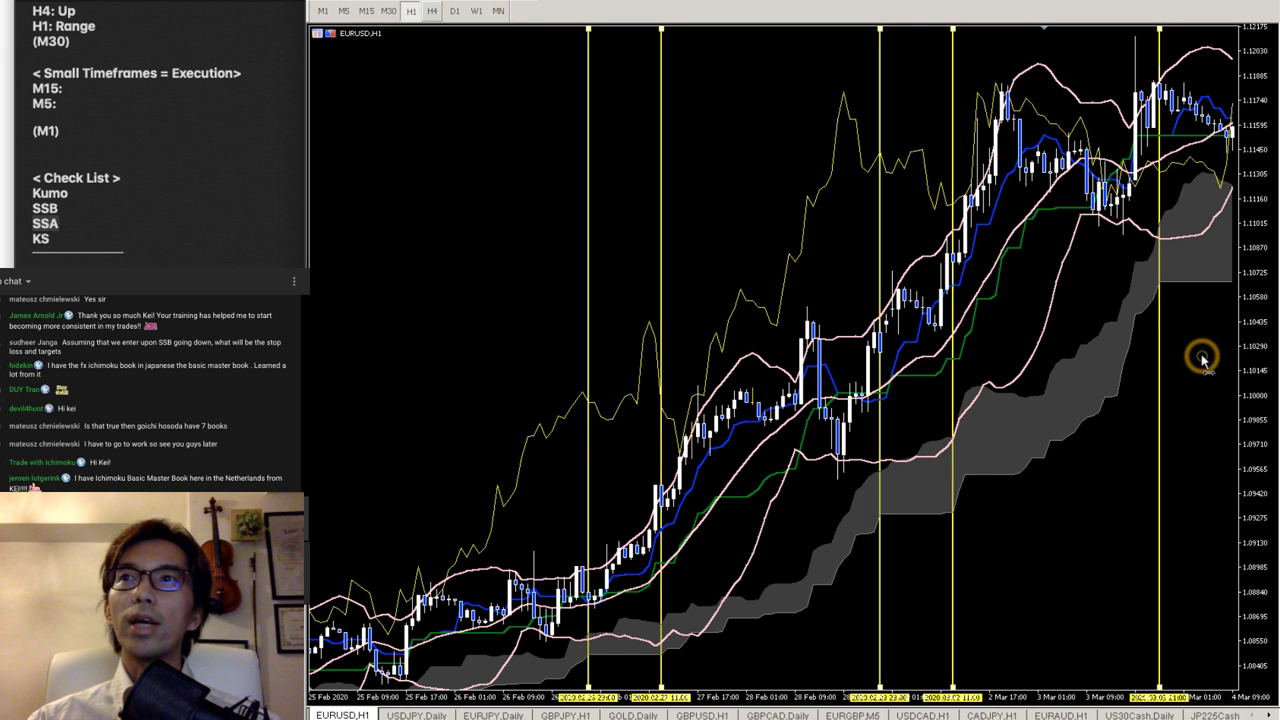
pyautogui.moveTo(1203, 360); pyautogui.dragTo(1123, 366)
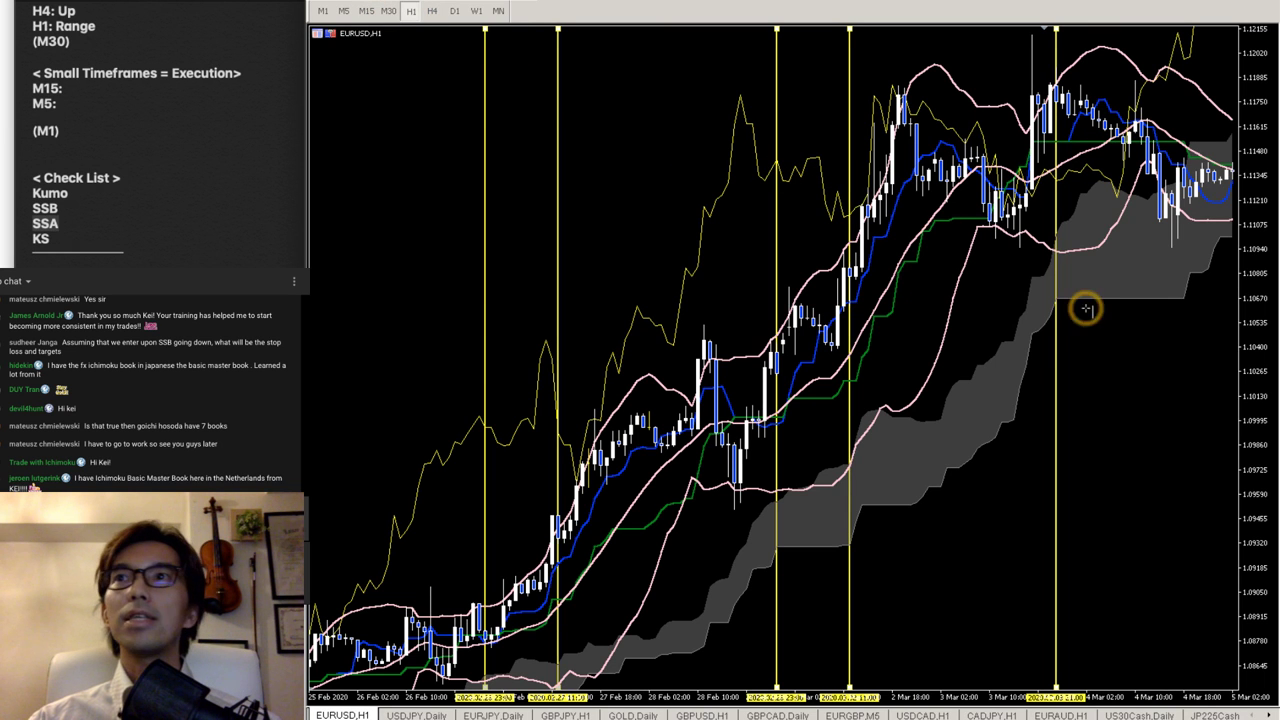
pyautogui.click(1183, 306)
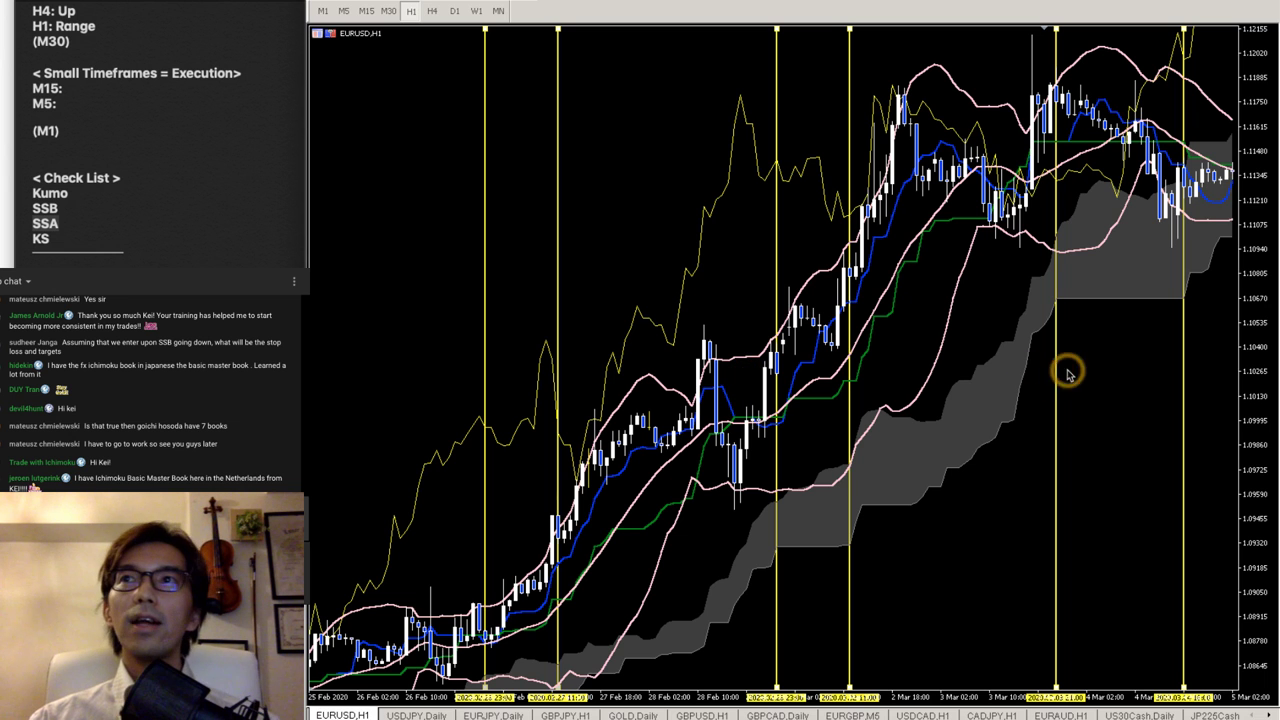
pyautogui.moveTo(1262, 133); pyautogui.dragTo(1260, 370)
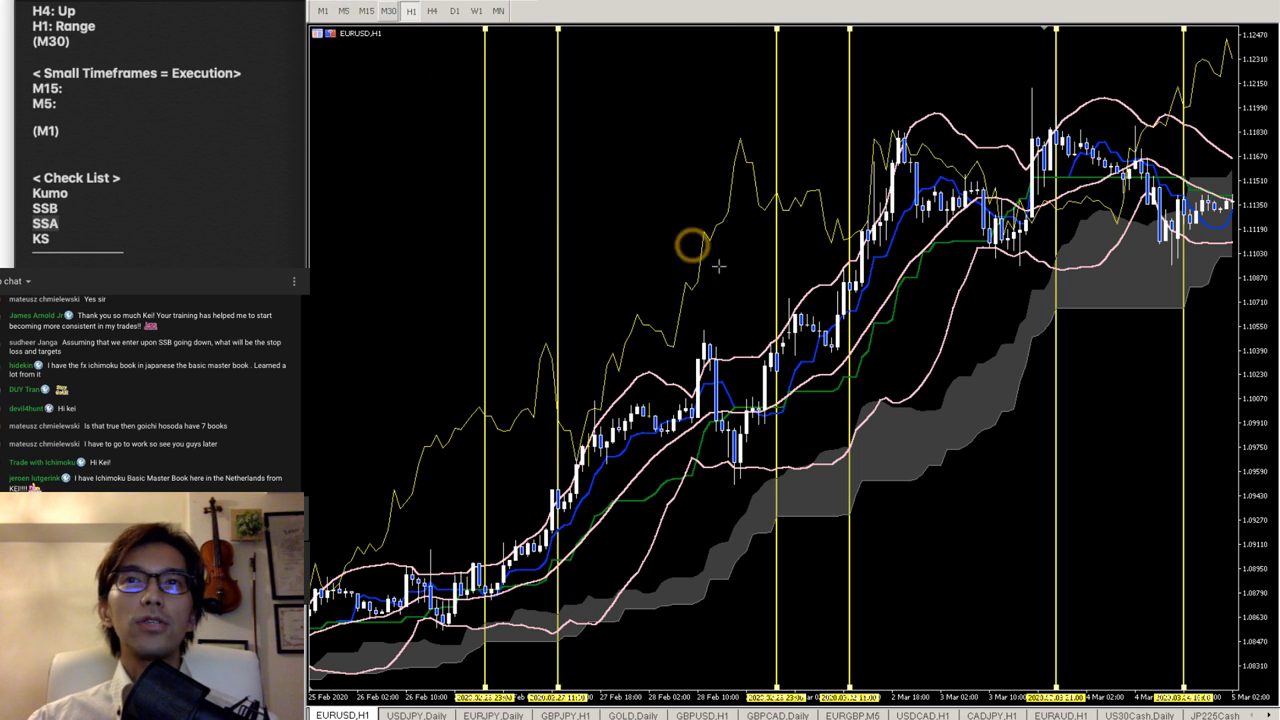
# - Measure back from the 28 February 23:00 line to the 27 February candles and mark that spot with a red downward arrow
pyautogui.middleClick(800, 313)
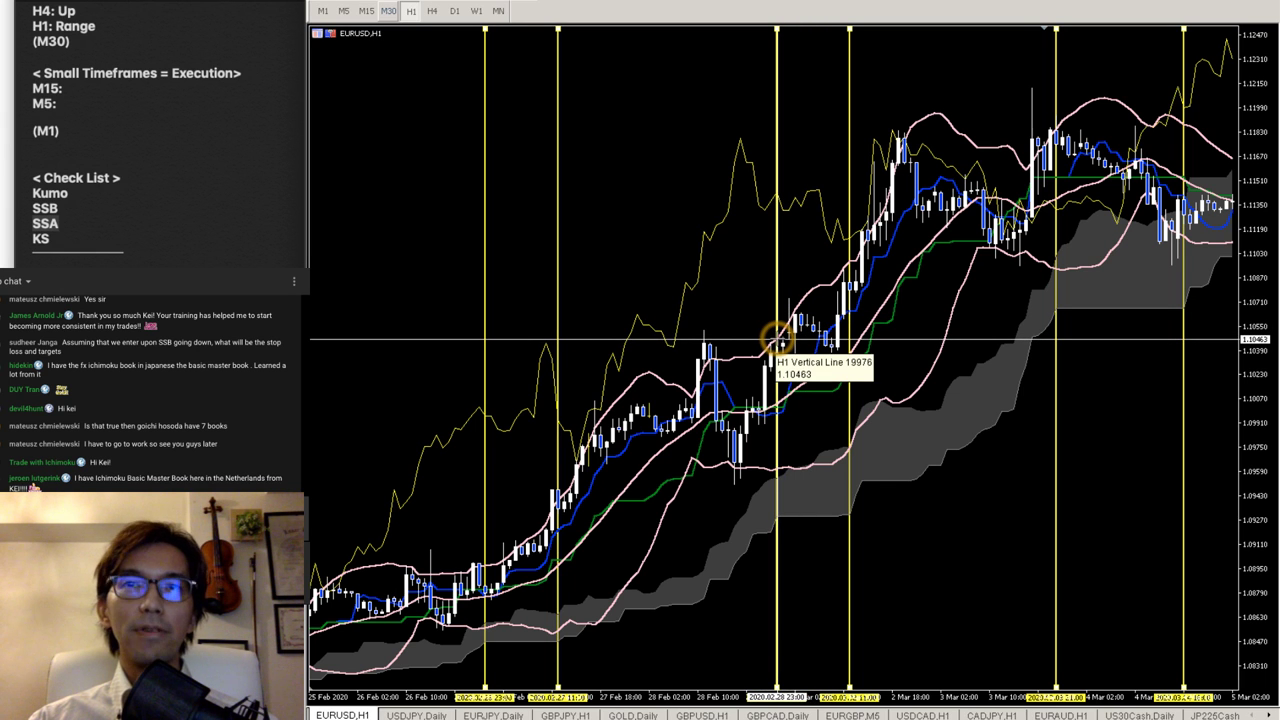
pyautogui.moveTo(777, 334); pyautogui.dragTo(617, 345)
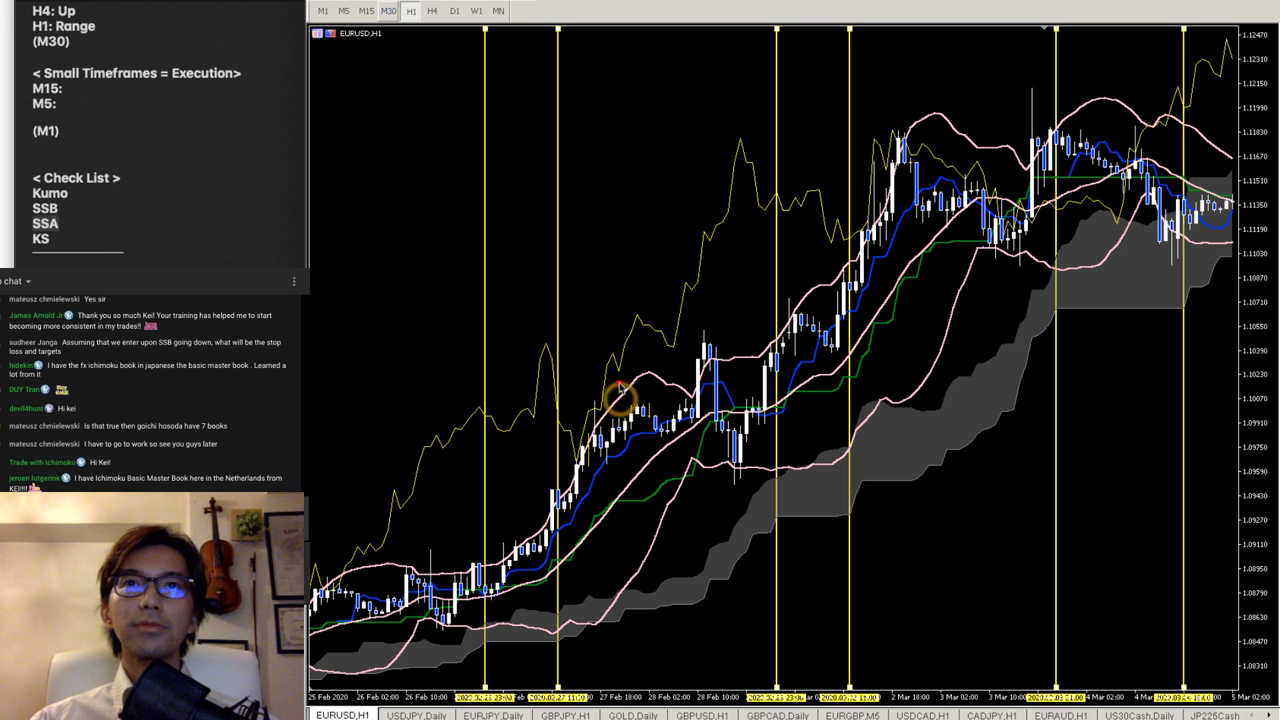
pyautogui.moveTo(625, 280); pyautogui.dragTo(620, 420)
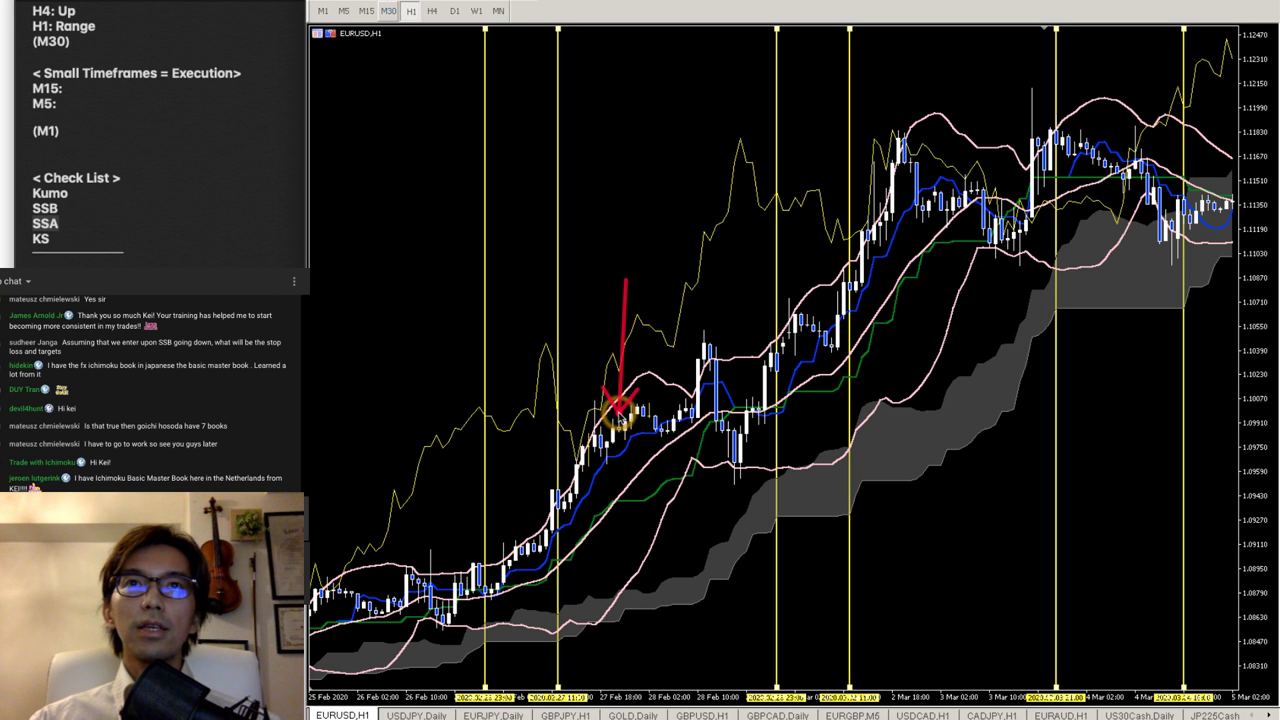
# - Number the three flat cloud sections 1, 2 and 3 in red and circle the 27 February candle at the arrow tip
pyautogui.moveTo(799, 46); pyautogui.dragTo(818, 70)
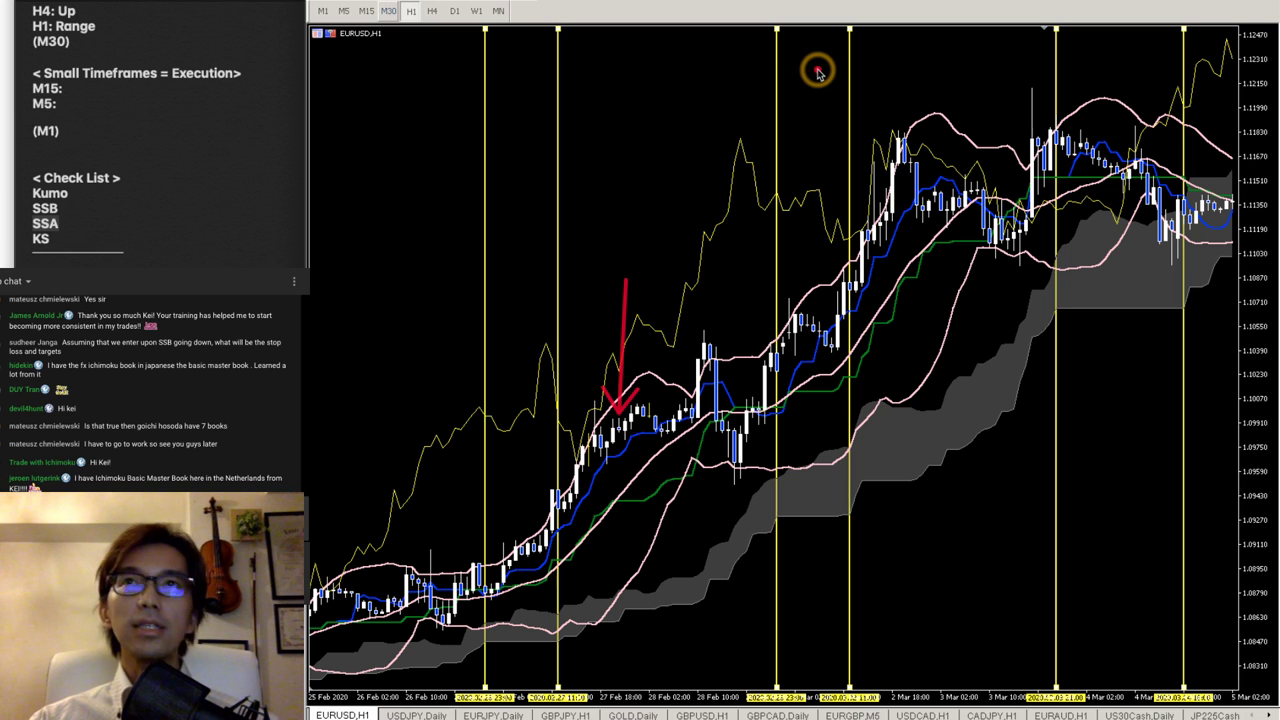
pyautogui.moveTo(797, 60)
pyautogui.mouseDown()
pyautogui.moveTo(823, 63)
pyautogui.moveTo(826, 86)
pyautogui.mouseUp()
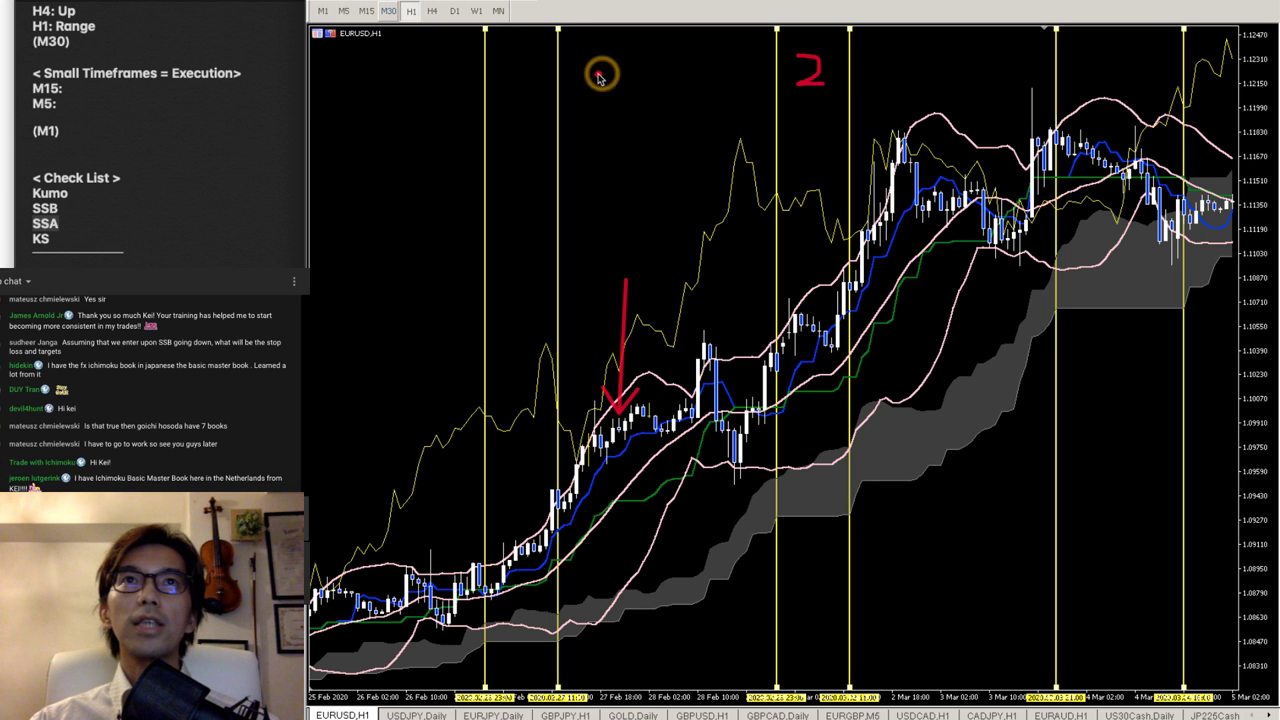
pyautogui.moveTo(534, 57); pyautogui.dragTo(527, 99)
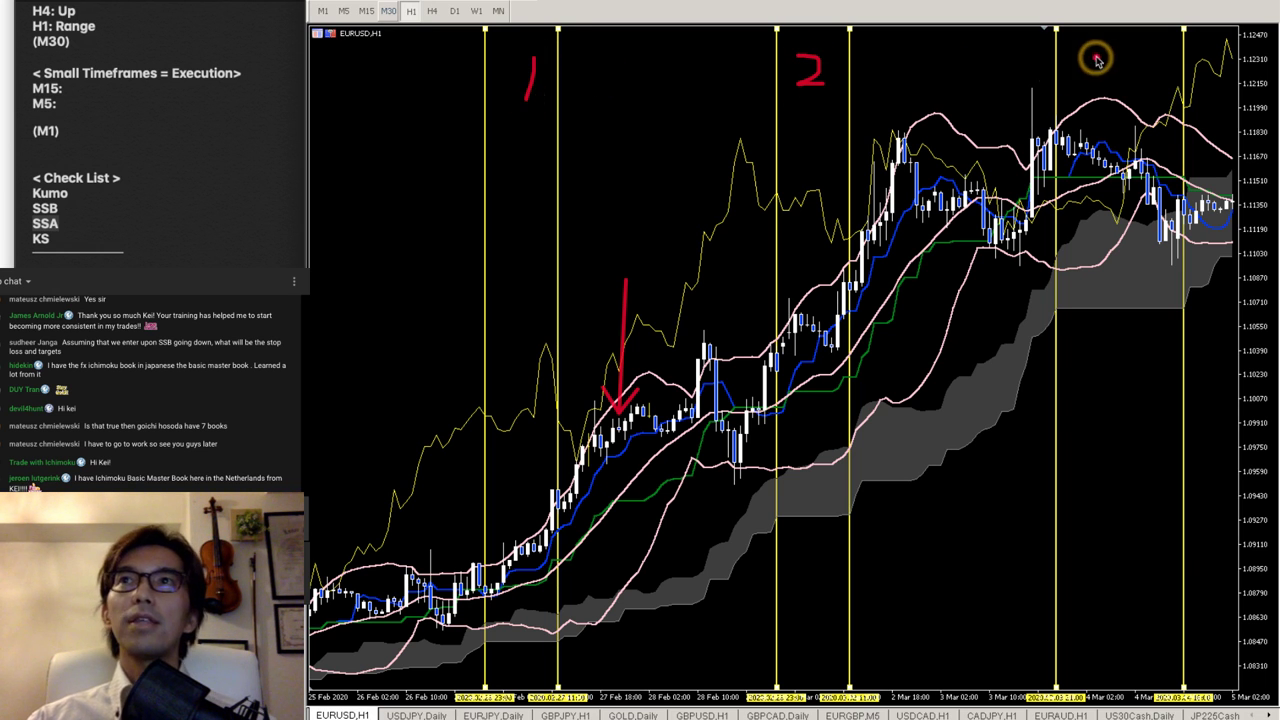
pyautogui.moveTo(1104, 46); pyautogui.dragTo(1107, 88)
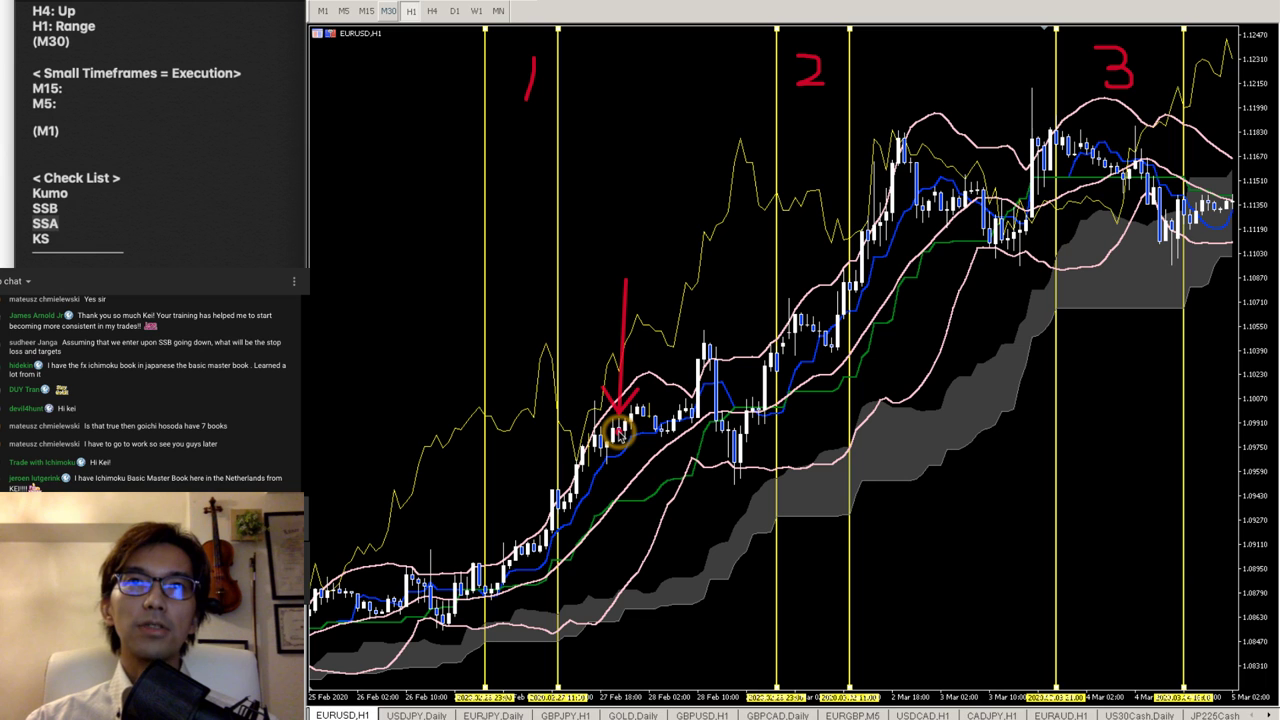
pyautogui.moveTo(648, 462)
pyautogui.mouseDown()
pyautogui.moveTo(614, 420)
pyautogui.moveTo(632, 432)
pyautogui.mouseUp()
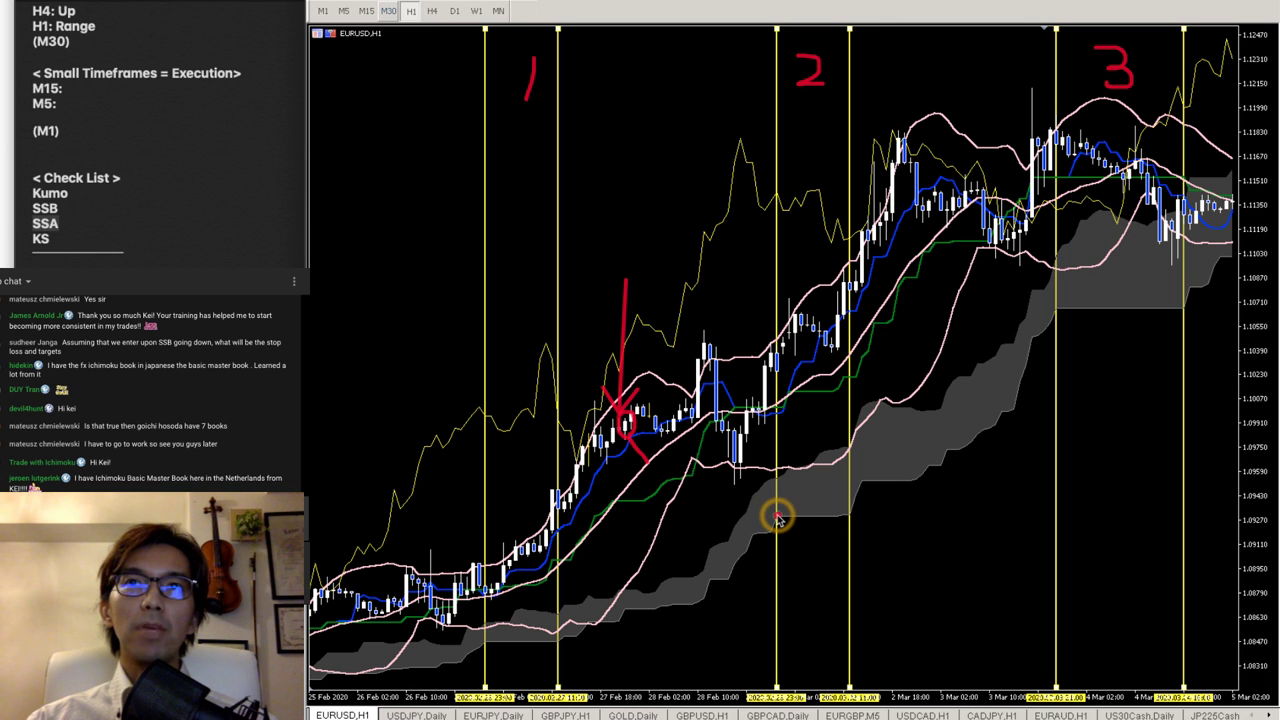
# - Trace section 2's flat lower and rising upper cloud edges, and draw rising arrows from 27 February along the price and green line
pyautogui.moveTo(778, 517); pyautogui.dragTo(790, 516)
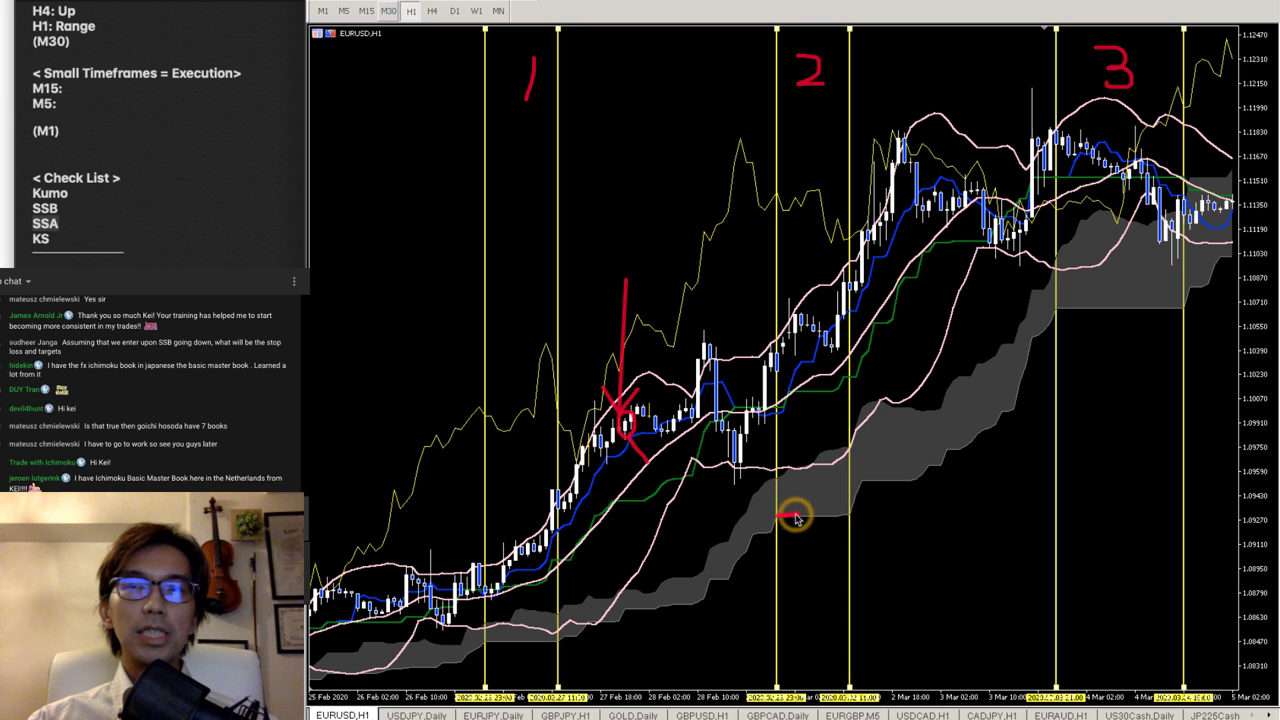
pyautogui.moveTo(797, 517); pyautogui.dragTo(805, 519)
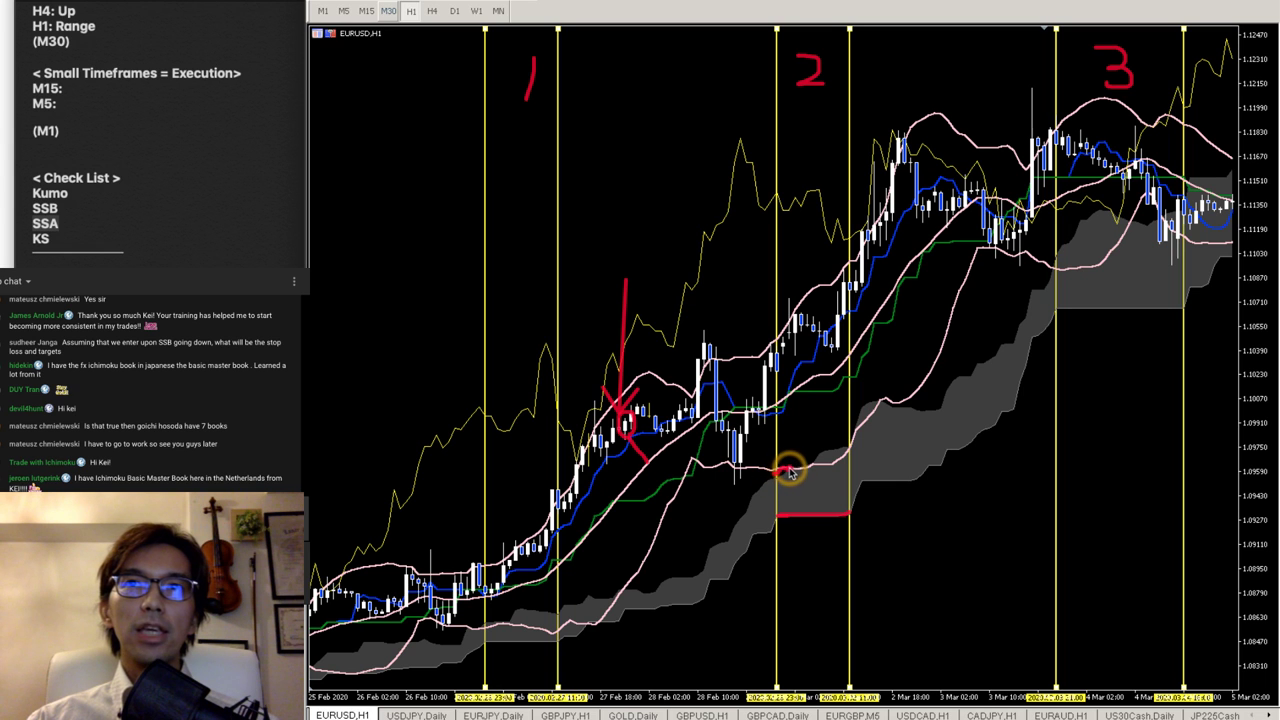
pyautogui.moveTo(789, 472); pyautogui.dragTo(839, 452)
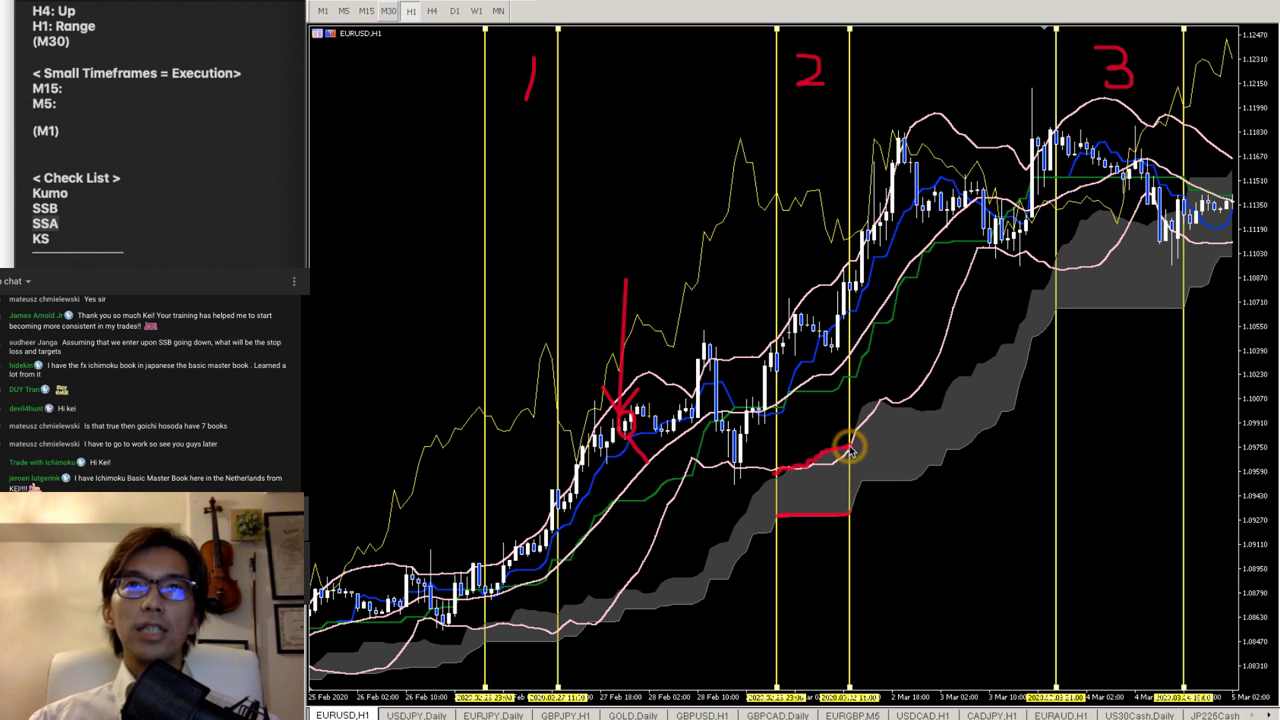
pyautogui.moveTo(626, 430)
pyautogui.mouseDown()
pyautogui.moveTo(729, 366)
pyautogui.moveTo(742, 402)
pyautogui.moveTo(722, 395)
pyautogui.moveTo(720, 375)
pyautogui.moveTo(730, 400)
pyautogui.mouseUp()
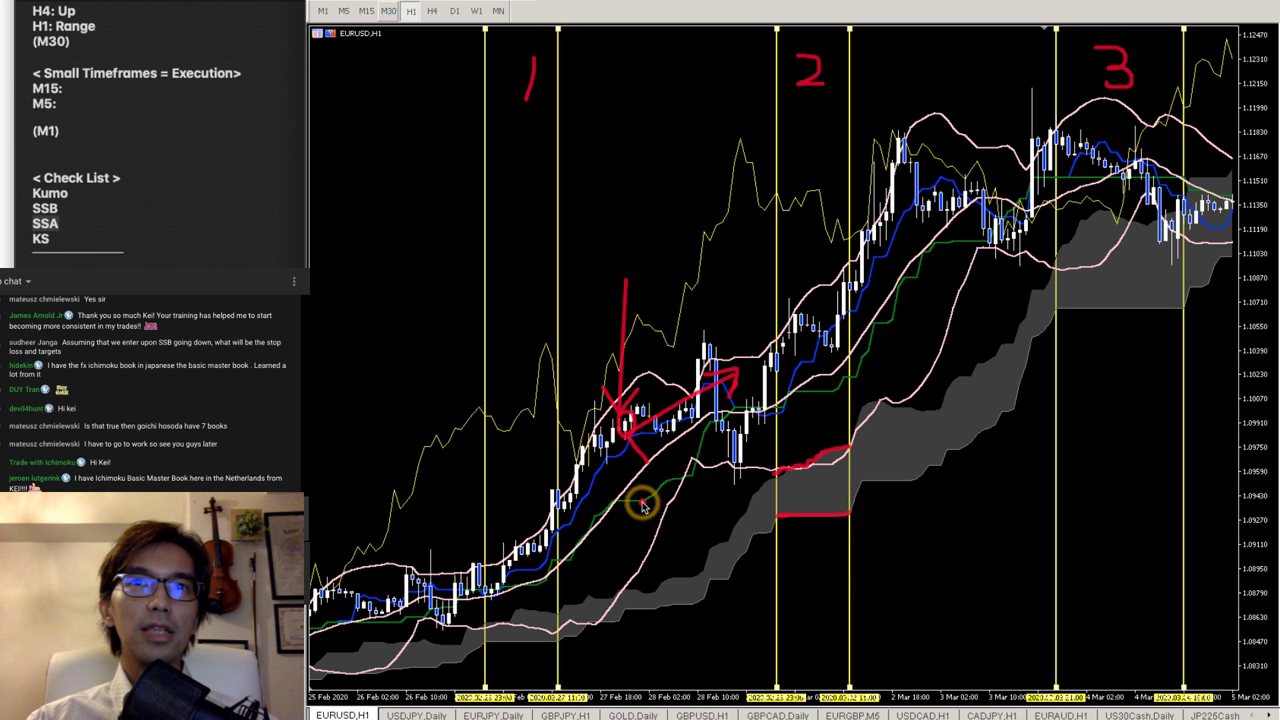
pyautogui.moveTo(652, 497); pyautogui.dragTo(707, 427)
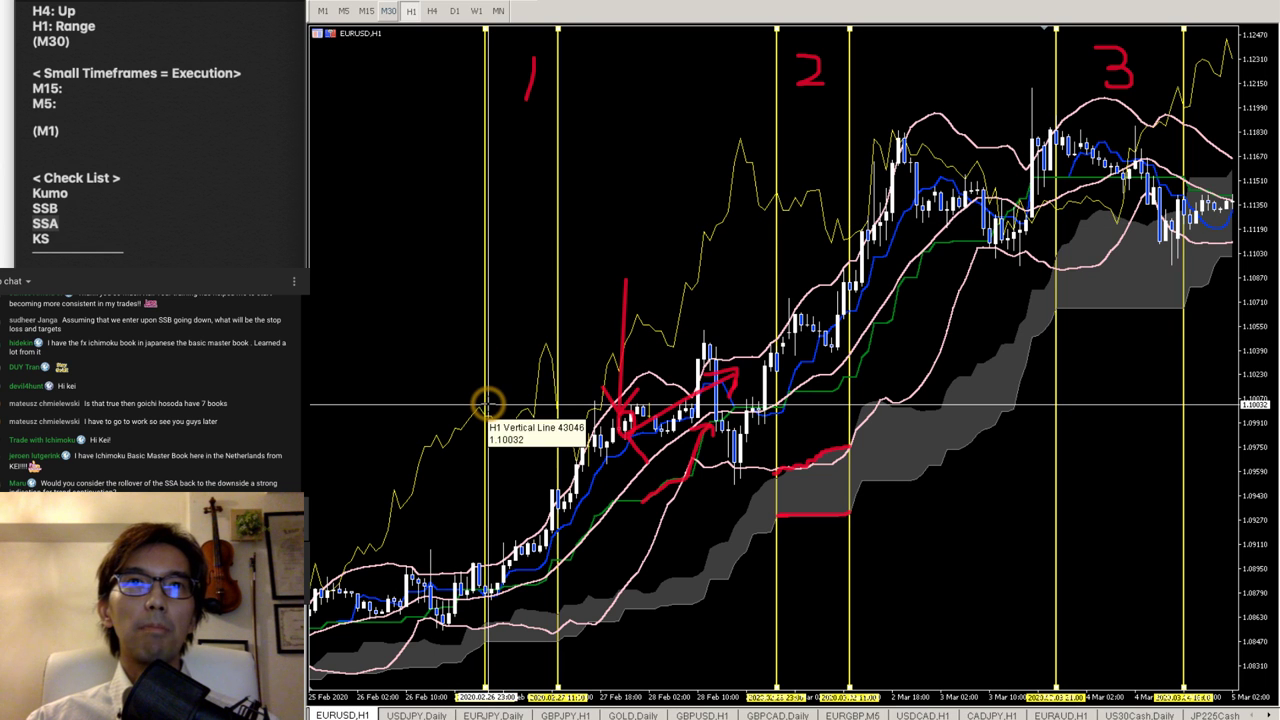
# - Measure back from section 1's starting line to 25 February, mark the candle with a downward arrow and circle it
pyautogui.moveTo(486, 404)
pyautogui.mouseDown()
pyautogui.moveTo(323, 401)
pyautogui.moveTo(325, 570)
pyautogui.mouseUp()
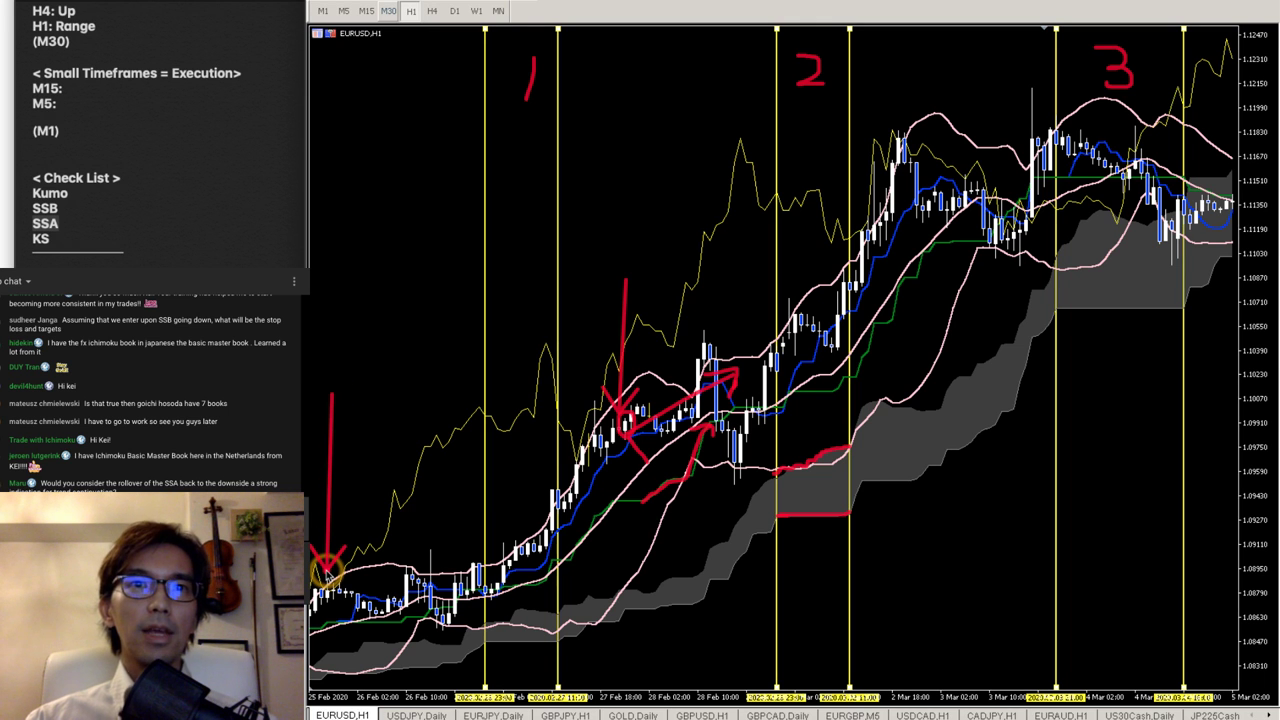
pyautogui.click(360, 672)
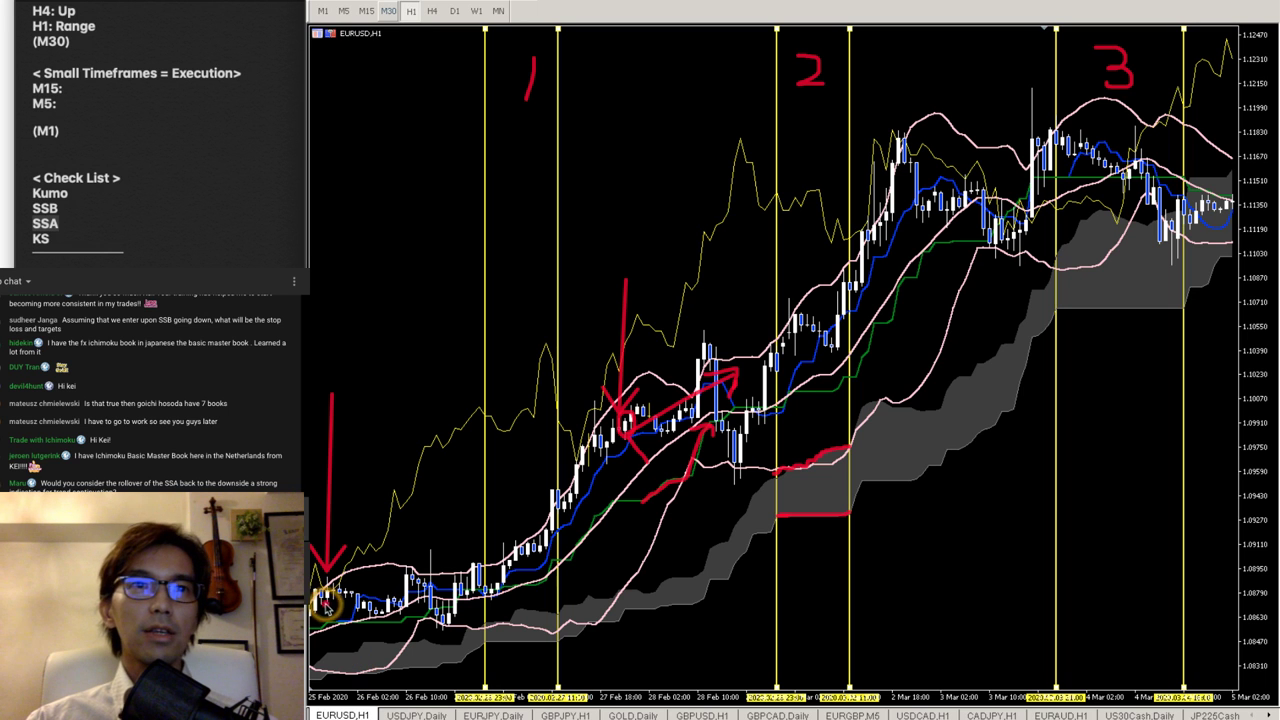
pyautogui.moveTo(328, 600)
pyautogui.mouseDown()
pyautogui.moveTo(320, 580)
pyautogui.moveTo(340, 580)
pyautogui.moveTo(330, 602)
pyautogui.mouseUp()
# - Trace the falling part of section 1's upper cloud edge and its flat lower edge in red
pyautogui.click(484, 640)
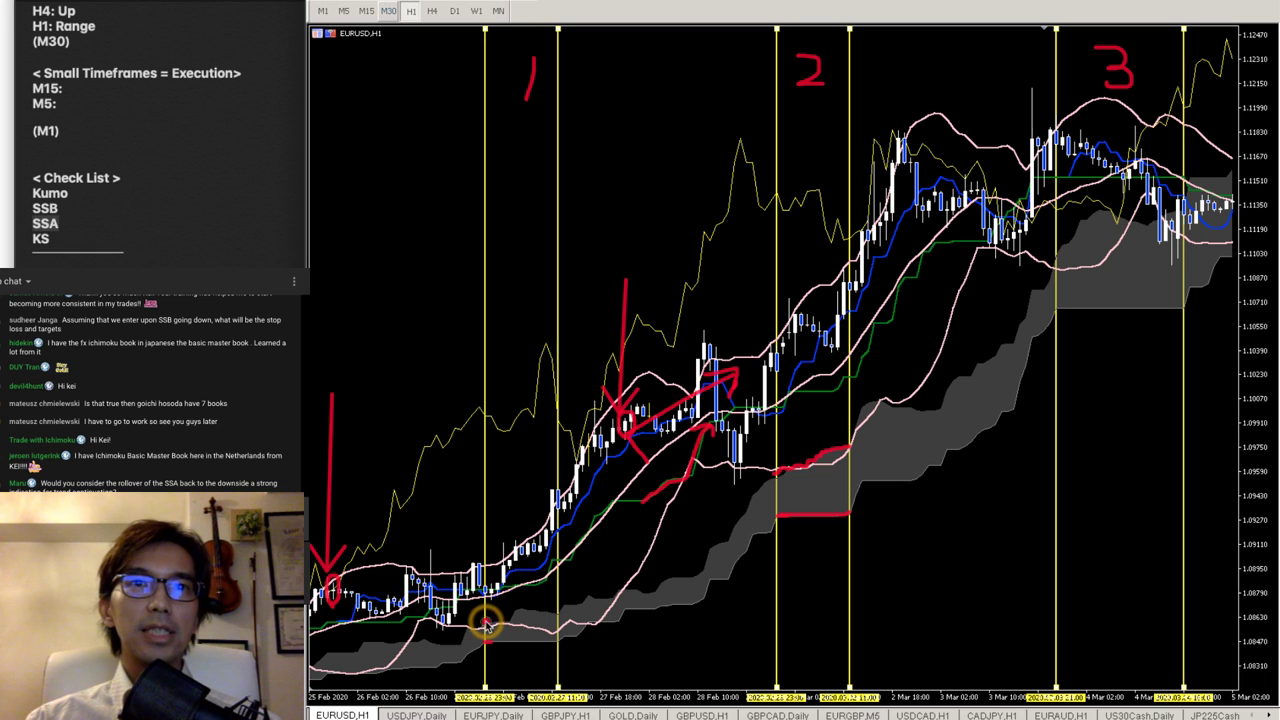
pyautogui.moveTo(484, 626); pyautogui.dragTo(518, 612)
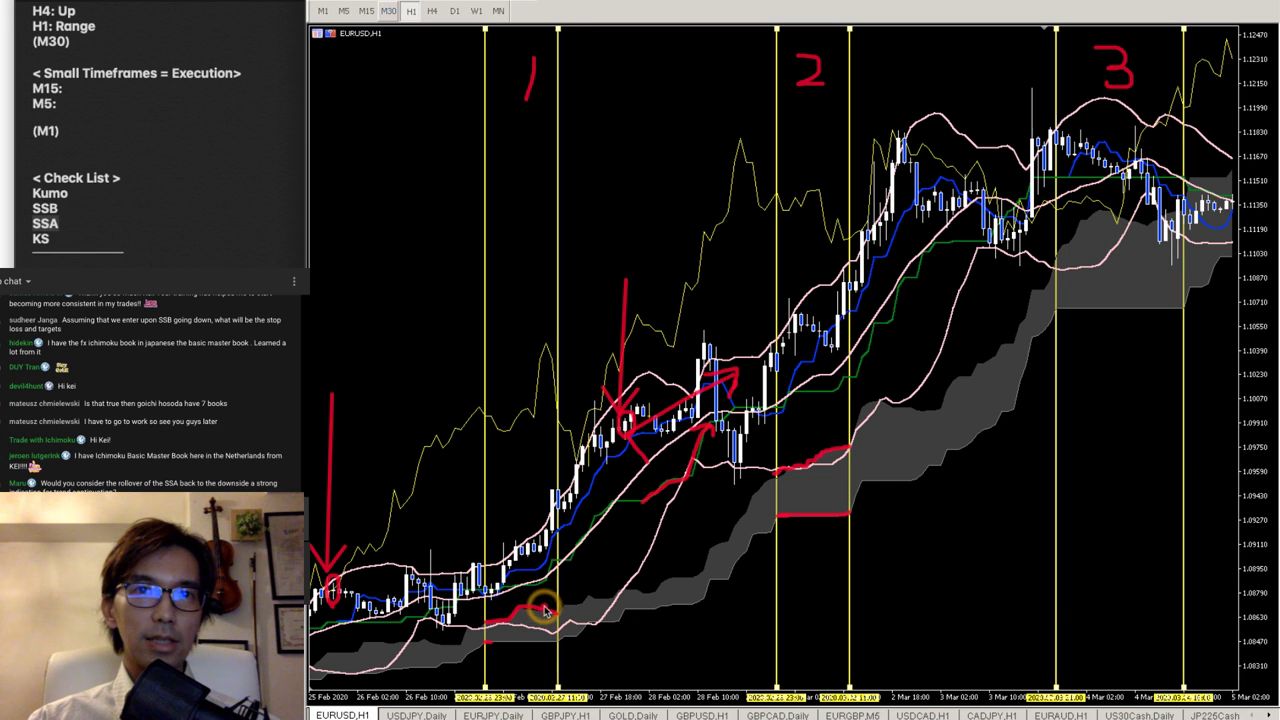
pyautogui.moveTo(521, 612)
pyautogui.mouseDown()
pyautogui.moveTo(566, 616)
pyautogui.moveTo(546, 616)
pyautogui.mouseUp()
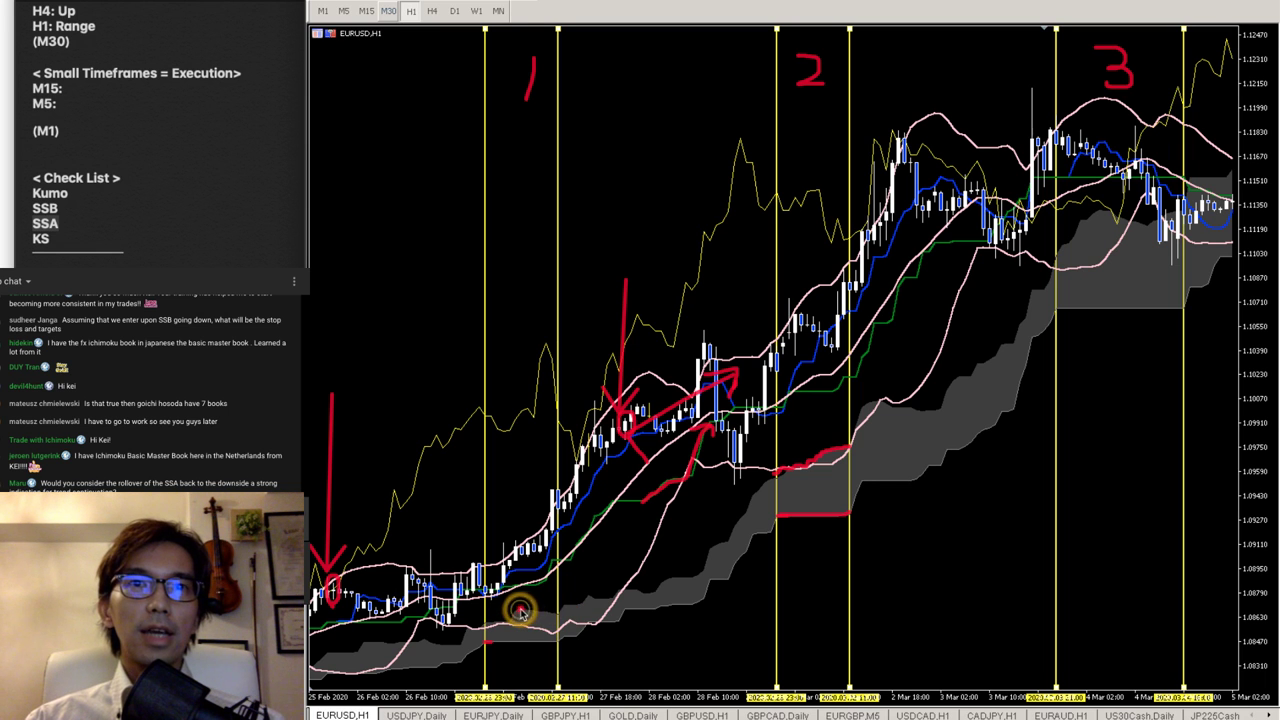
pyautogui.moveTo(520, 612); pyautogui.dragTo(538, 615)
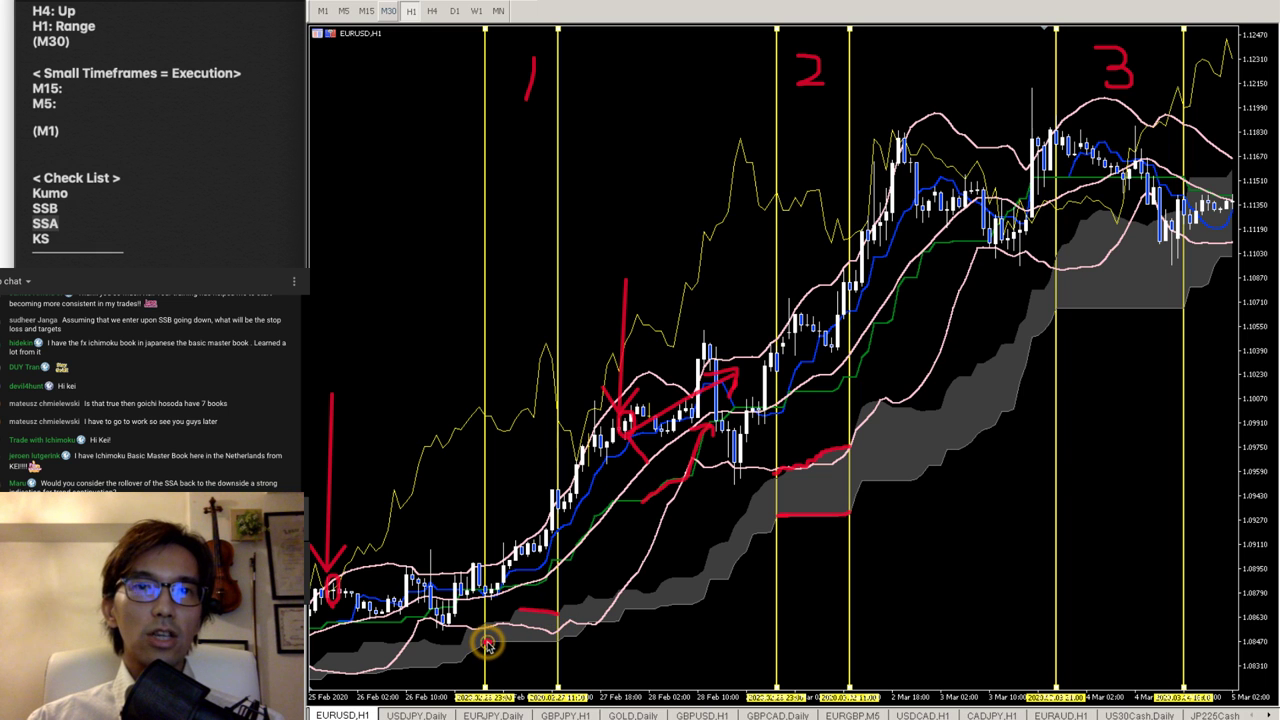
pyautogui.moveTo(487, 643); pyautogui.dragTo(549, 645)
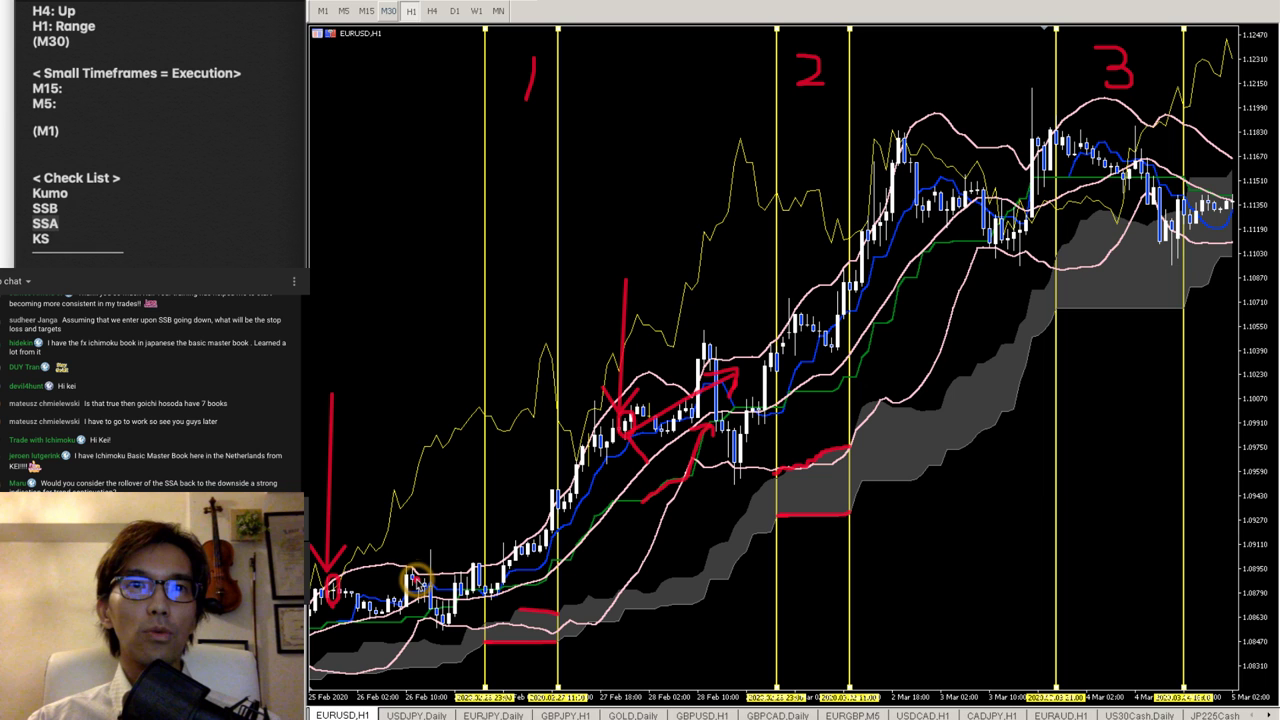
# - Sketch a continued price drop from 26 February and extend section 1's upper and lower cloud edges until they cross
pyautogui.moveTo(410, 575); pyautogui.dragTo(450, 620)
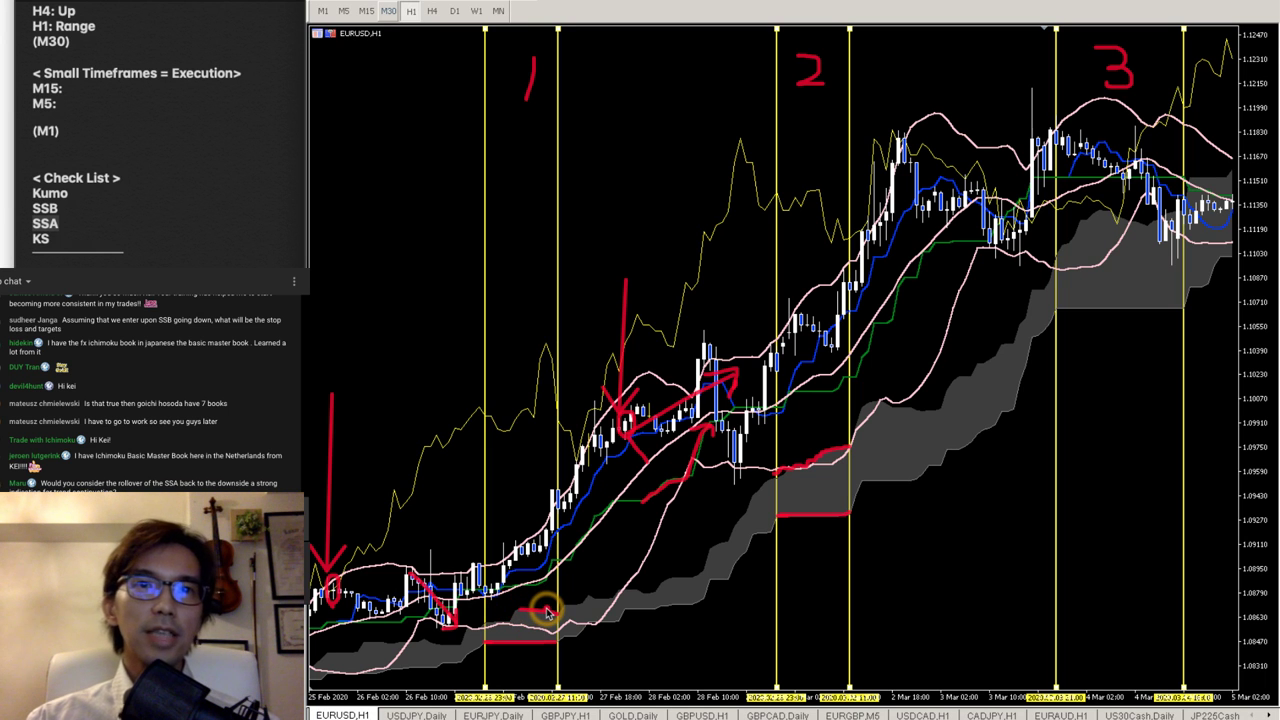
pyautogui.moveTo(447, 617)
pyautogui.mouseDown()
pyautogui.moveTo(515, 618)
pyautogui.moveTo(537, 656)
pyautogui.moveTo(514, 666)
pyautogui.mouseUp()
pyautogui.moveTo(543, 611); pyautogui.dragTo(647, 661)
pyautogui.moveTo(528, 645)
pyautogui.mouseDown()
pyautogui.moveTo(651, 643)
pyautogui.moveTo(612, 638)
pyautogui.mouseUp()
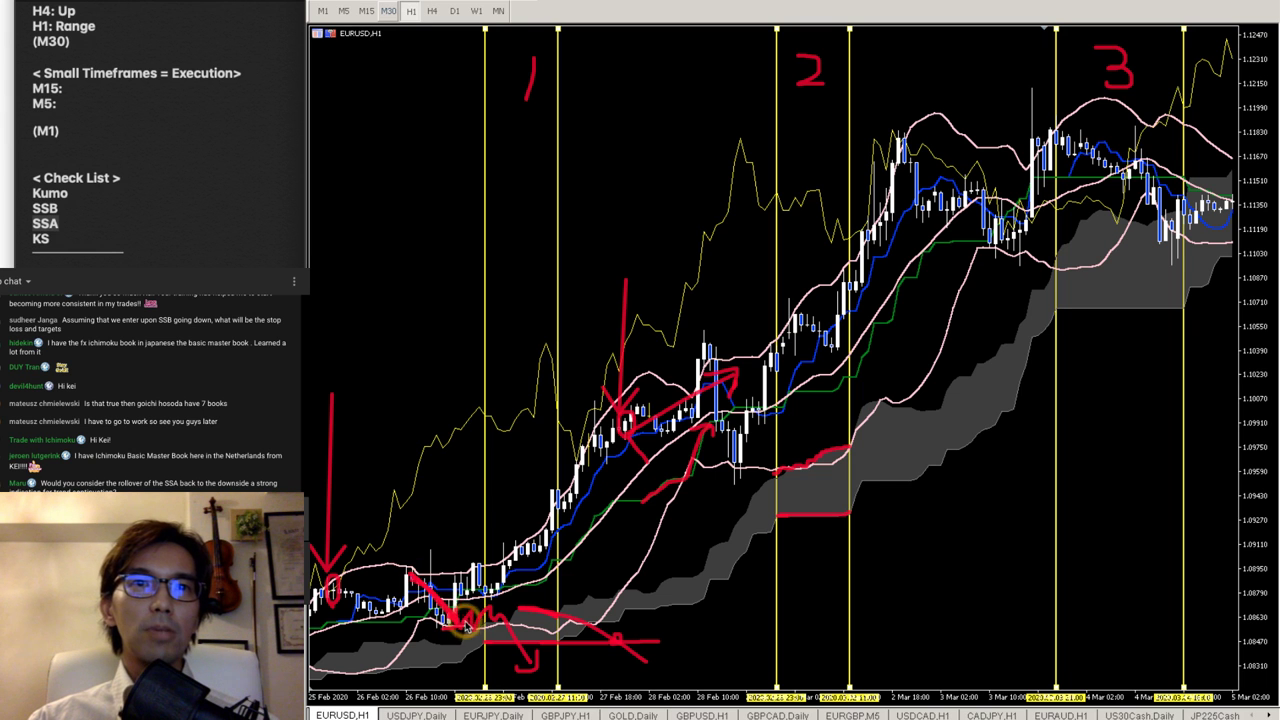
pyautogui.moveTo(503, 655)
pyautogui.mouseDown()
pyautogui.moveTo(532, 645)
pyautogui.moveTo(539, 618)
pyautogui.moveTo(524, 611)
pyautogui.moveTo(572, 628)
pyautogui.mouseUp()
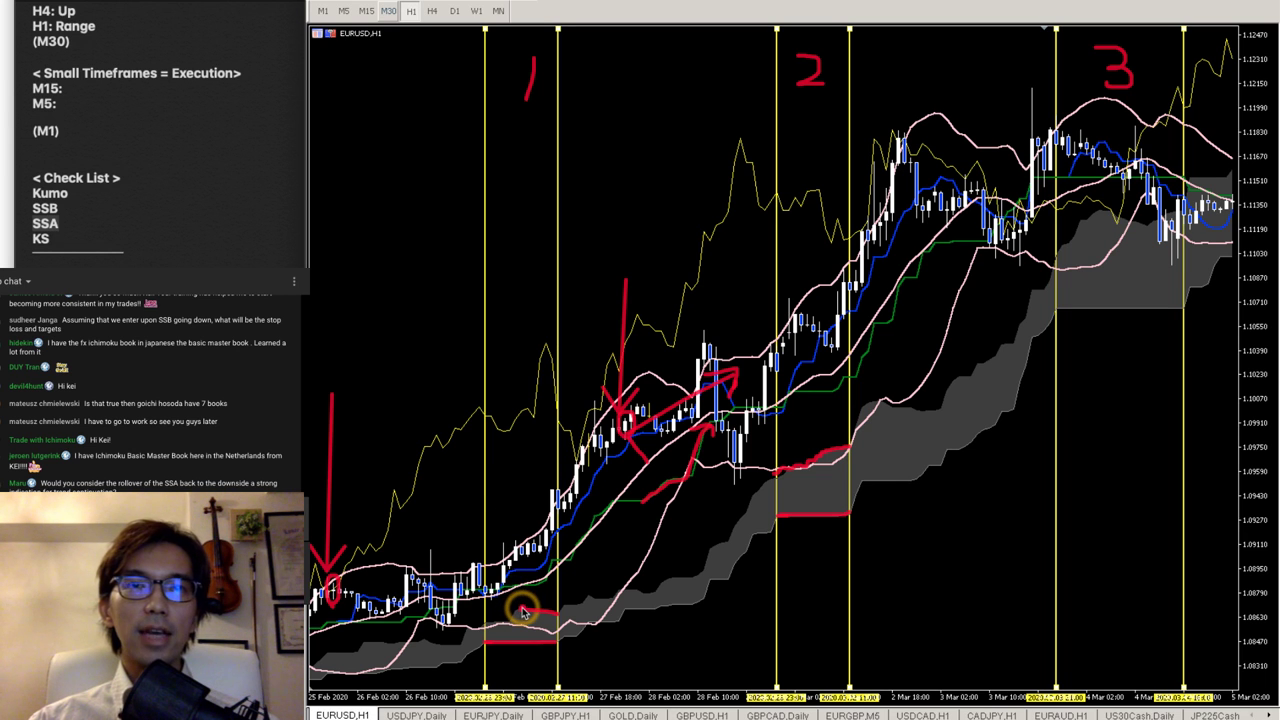
# - Retrace section 1's falling upper cloud edge and mark the 26 February price drop with a descending and a rising red stroke
pyautogui.moveTo(521, 612); pyautogui.dragTo(558, 622)
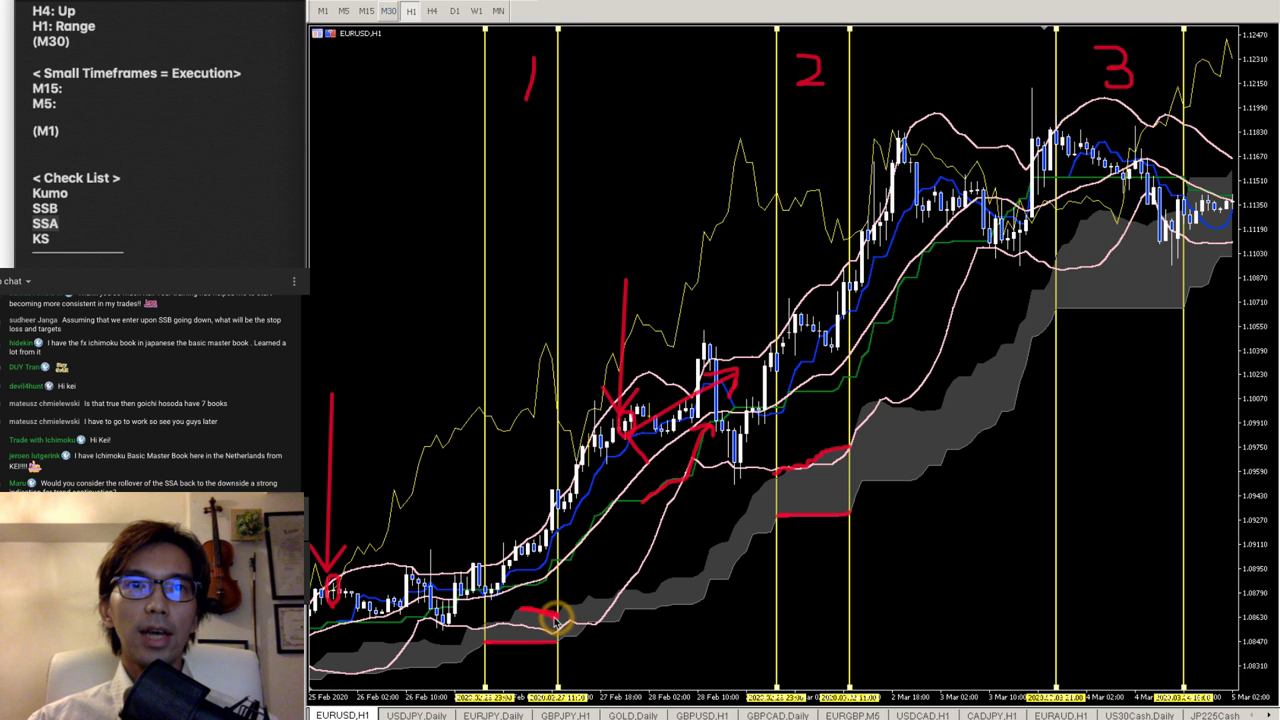
pyautogui.moveTo(408, 574)
pyautogui.mouseDown()
pyautogui.moveTo(449, 626)
pyautogui.moveTo(427, 621)
pyautogui.moveTo(465, 594)
pyautogui.moveTo(421, 607)
pyautogui.moveTo(426, 620)
pyautogui.moveTo(459, 602)
pyautogui.moveTo(434, 619)
pyautogui.moveTo(448, 621)
pyautogui.moveTo(435, 618)
pyautogui.moveTo(464, 601)
pyautogui.moveTo(553, 621)
pyautogui.moveTo(524, 612)
pyautogui.moveTo(560, 618)
pyautogui.mouseUp()
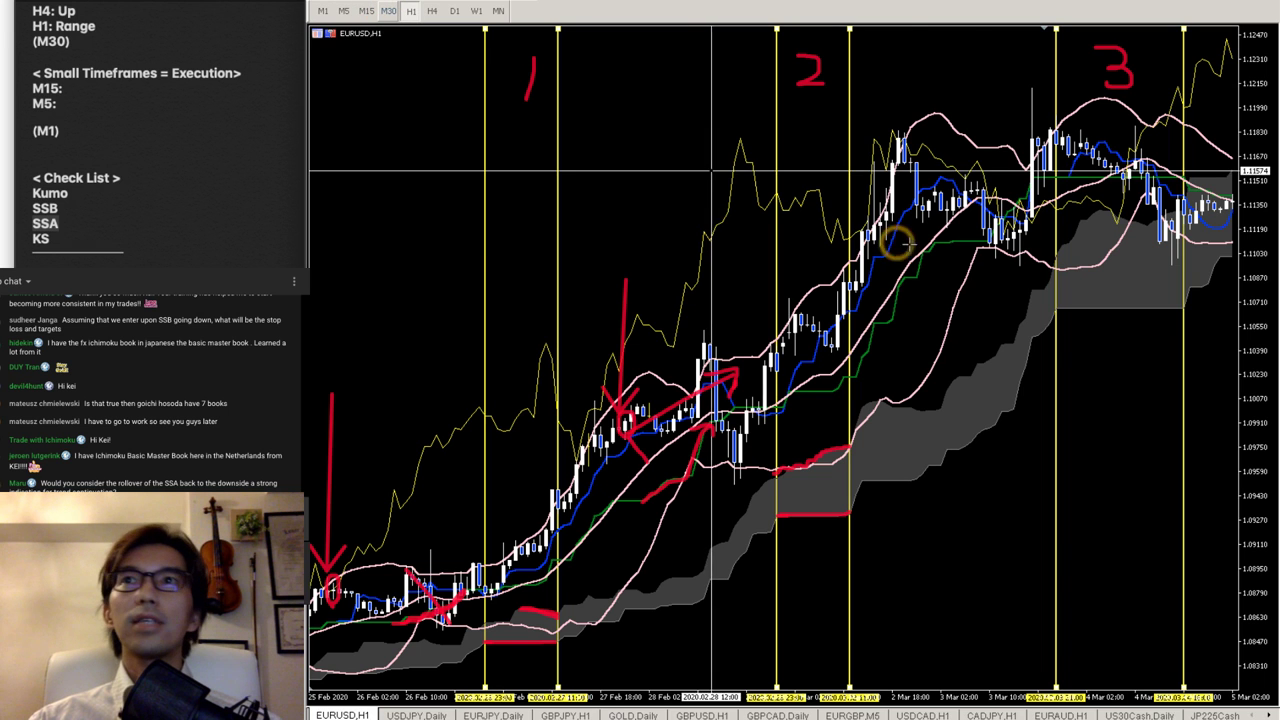
# - Measure back from section 3's starting line, mark the 2 March drop with a downward arrow and circle, and underline the start of section 3's flat lower edge
pyautogui.middleClick(823, 242)
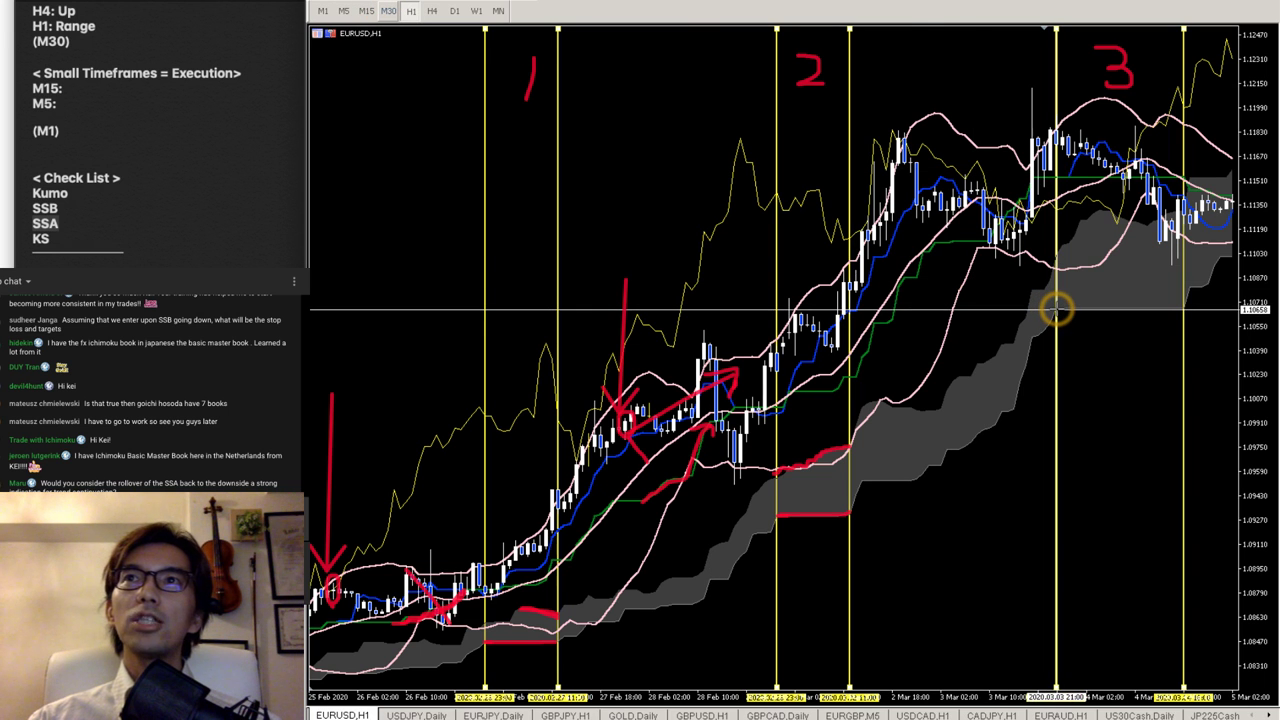
pyautogui.moveTo(1057, 311); pyautogui.dragTo(897, 290)
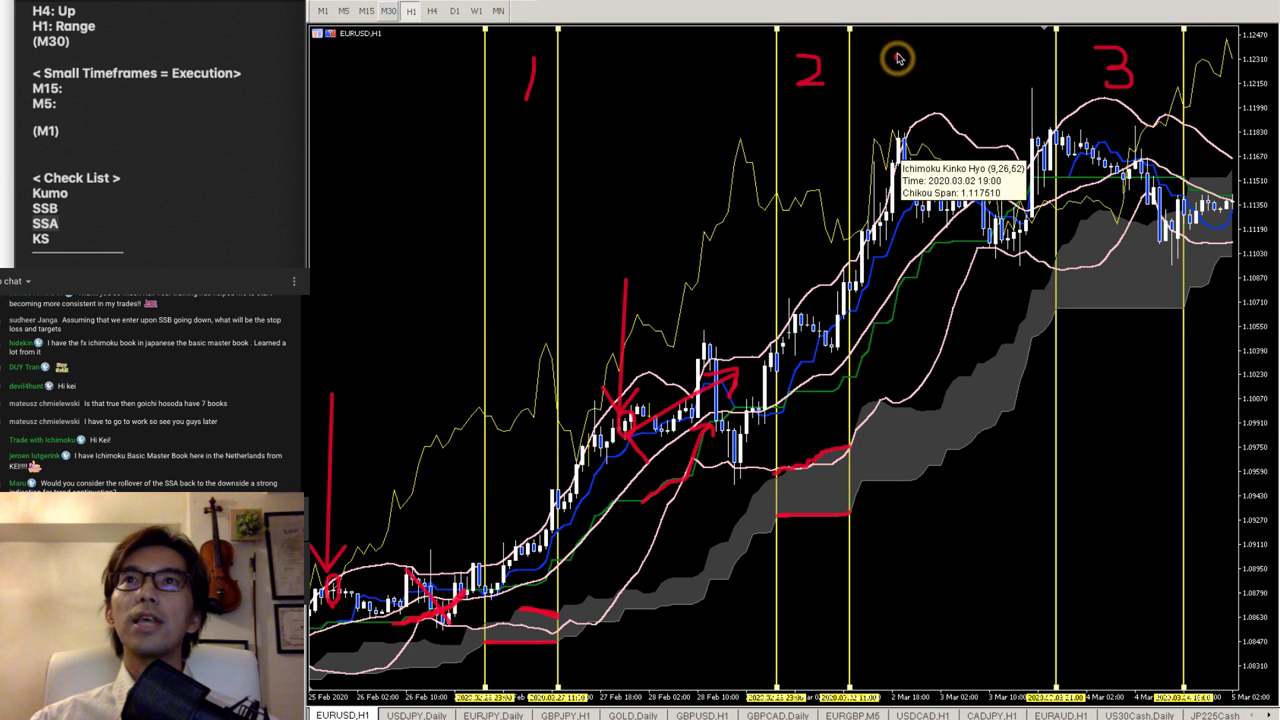
pyautogui.moveTo(897, 38)
pyautogui.mouseDown()
pyautogui.moveTo(897, 114)
pyautogui.moveTo(880, 98)
pyautogui.mouseUp()
pyautogui.moveTo(915, 98); pyautogui.dragTo(899, 120)
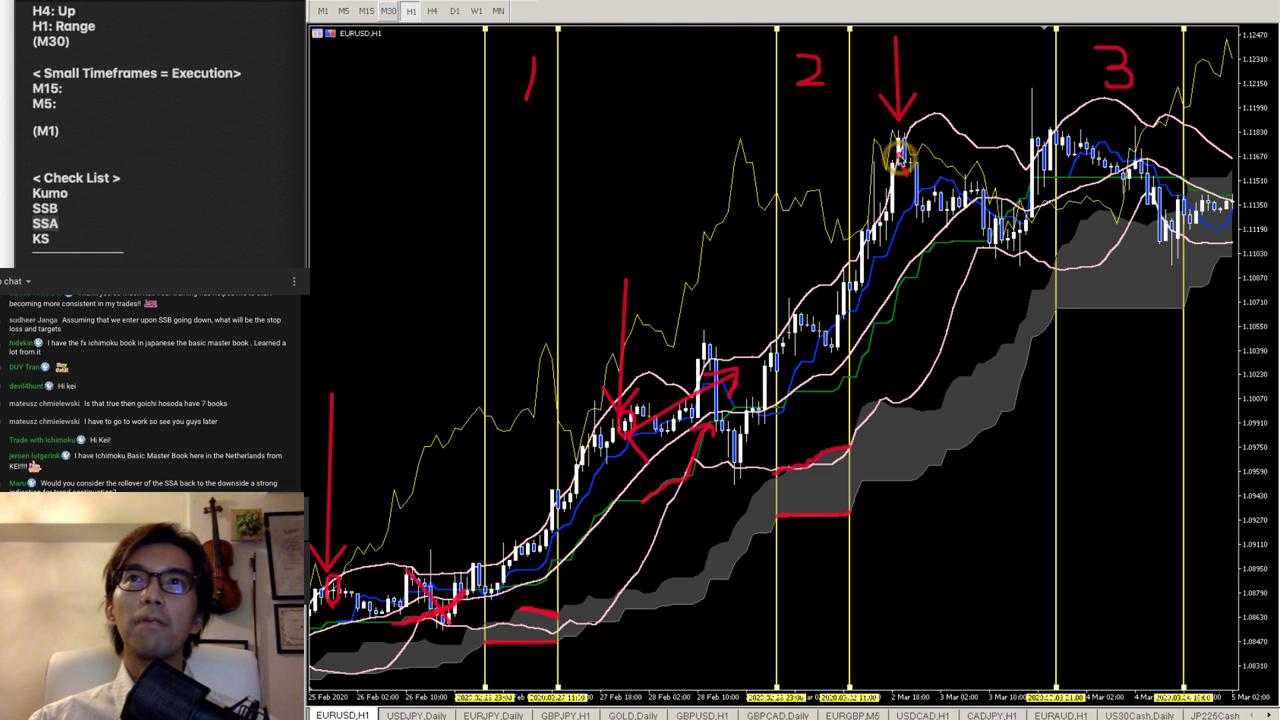
pyautogui.moveTo(903, 129)
pyautogui.mouseDown()
pyautogui.moveTo(922, 172)
pyautogui.moveTo(911, 207)
pyautogui.moveTo(898, 148)
pyautogui.mouseUp()
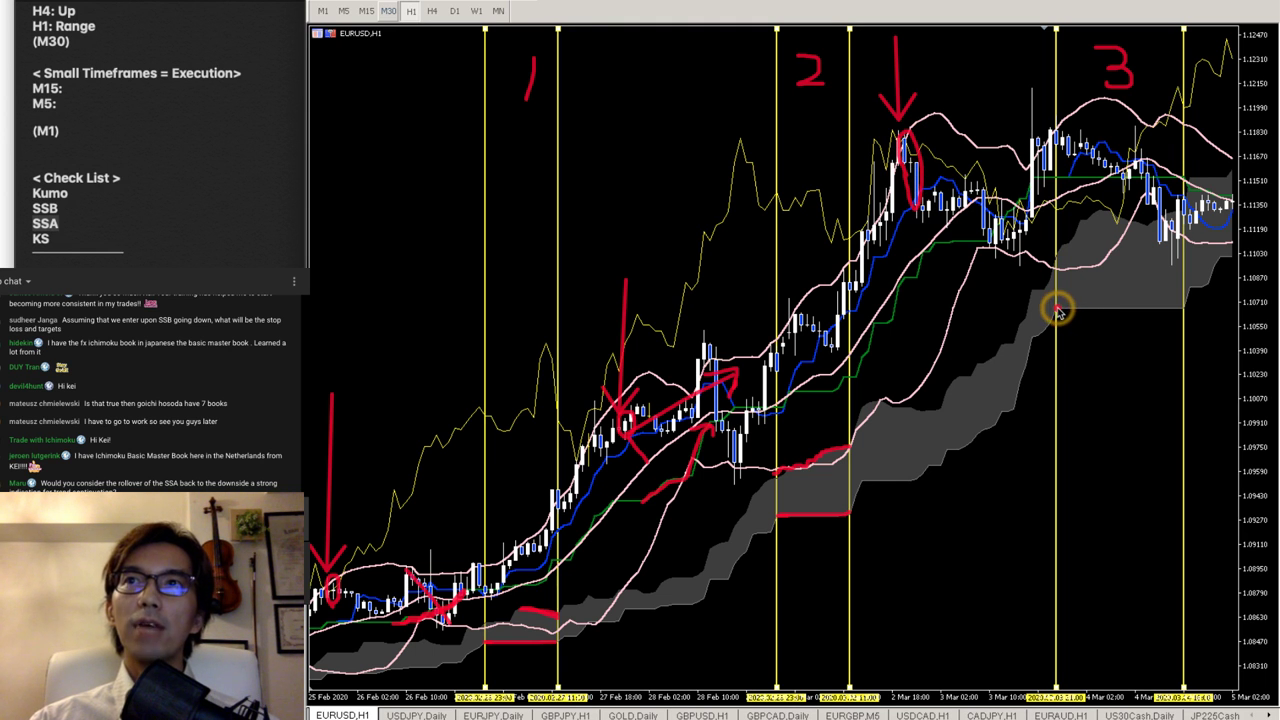
pyautogui.moveTo(1057, 311); pyautogui.dragTo(1076, 313)
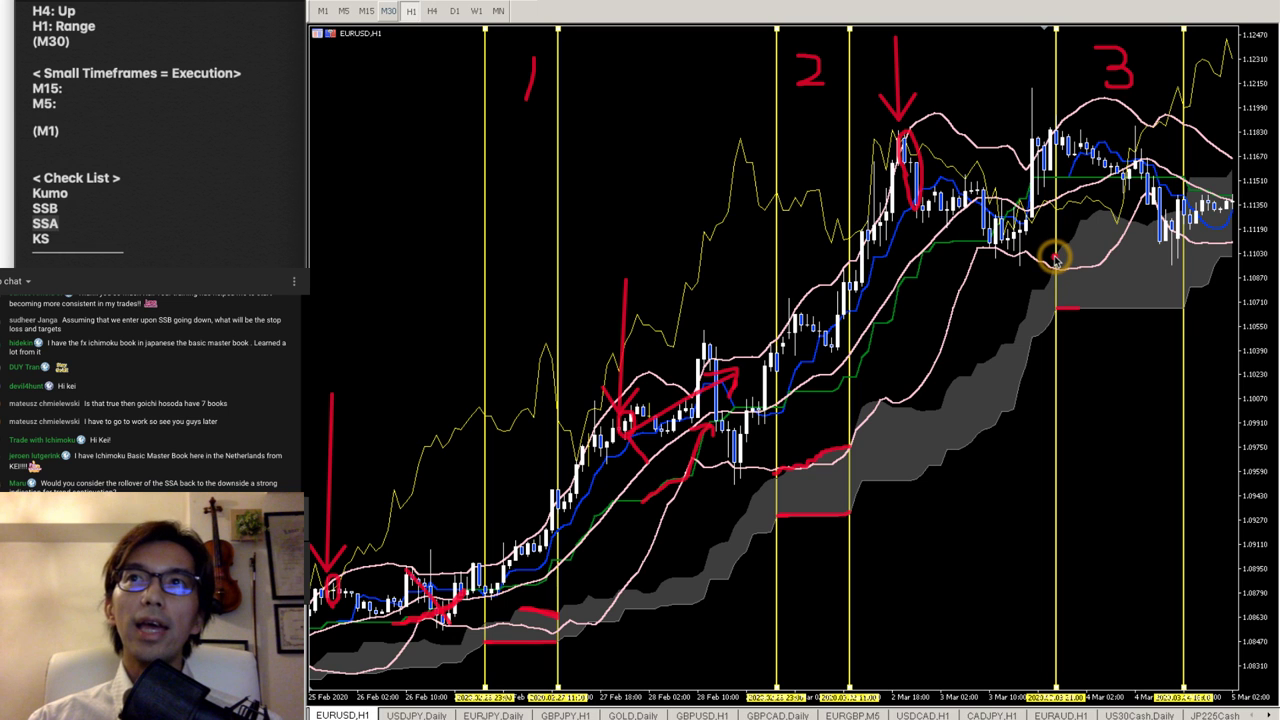
# - Trace section 3's rising upper cloud edge and sketch rising arrows and base lines from the circled 2 March drop
pyautogui.moveTo(1055, 258); pyautogui.dragTo(1097, 214)
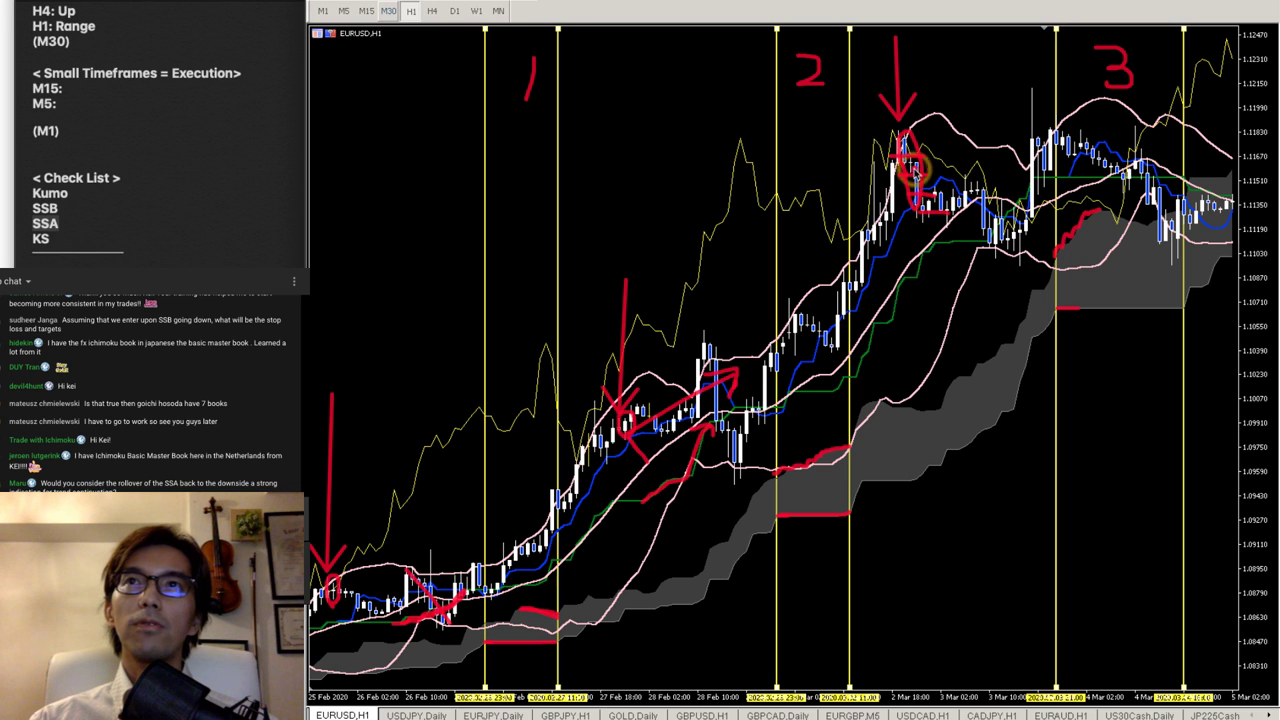
pyautogui.moveTo(910, 140); pyautogui.dragTo(946, 112)
pyautogui.moveTo(925, 170); pyautogui.dragTo(962, 148)
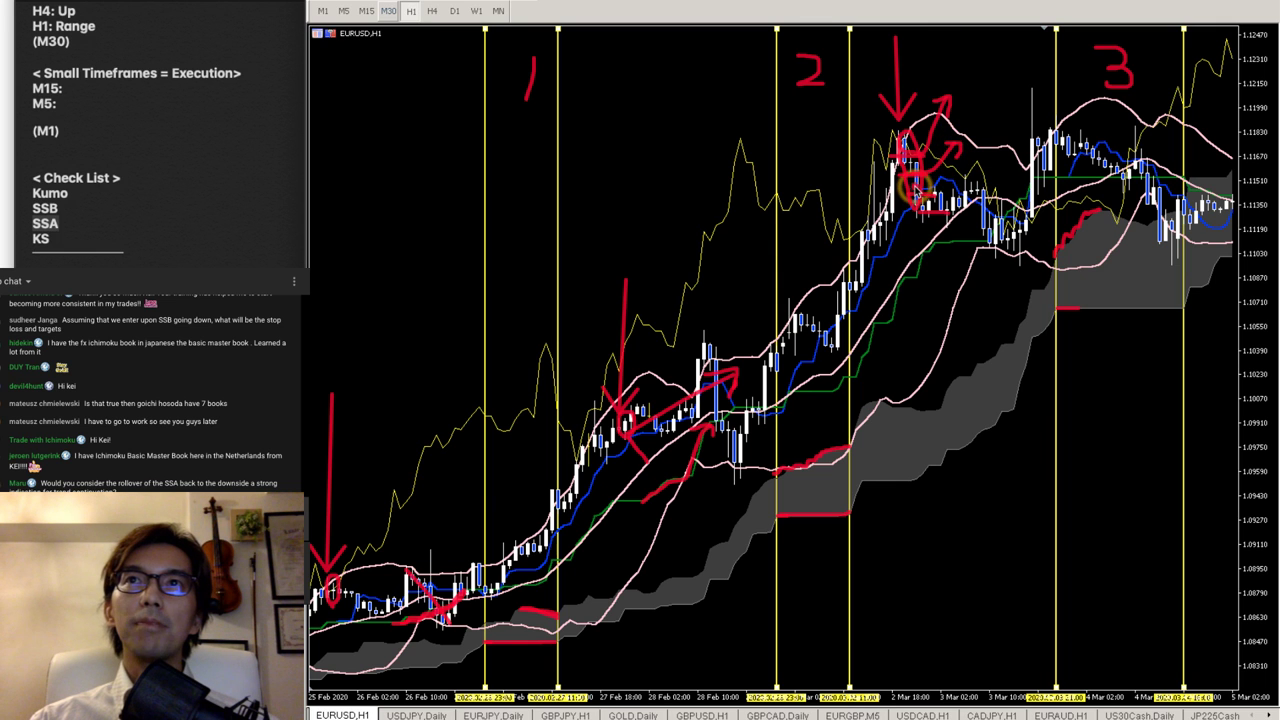
pyautogui.moveTo(928, 197)
pyautogui.mouseDown()
pyautogui.moveTo(957, 166)
pyautogui.moveTo(937, 163)
pyautogui.moveTo(951, 171)
pyautogui.moveTo(920, 215)
pyautogui.moveTo(940, 184)
pyautogui.moveTo(956, 200)
pyautogui.moveTo(948, 186)
pyautogui.mouseUp()
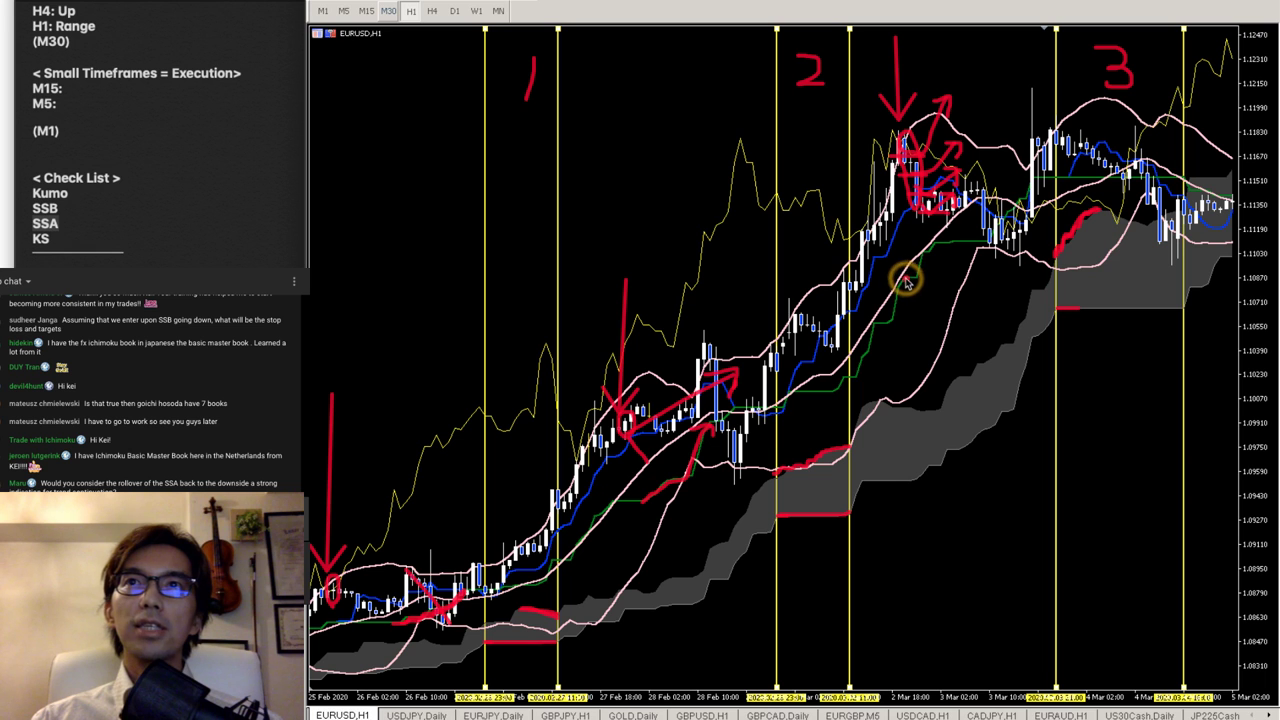
pyautogui.moveTo(905, 283); pyautogui.dragTo(934, 245)
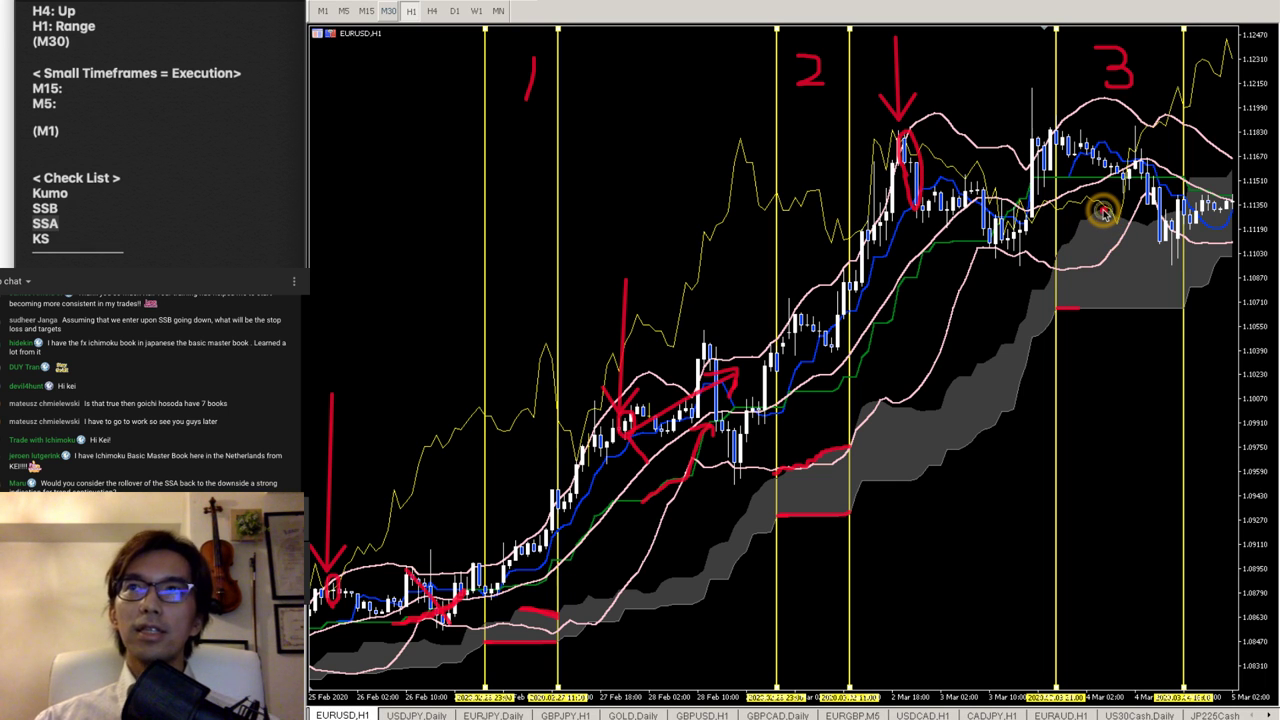
pyautogui.moveTo(1100, 210); pyautogui.dragTo(1146, 226)
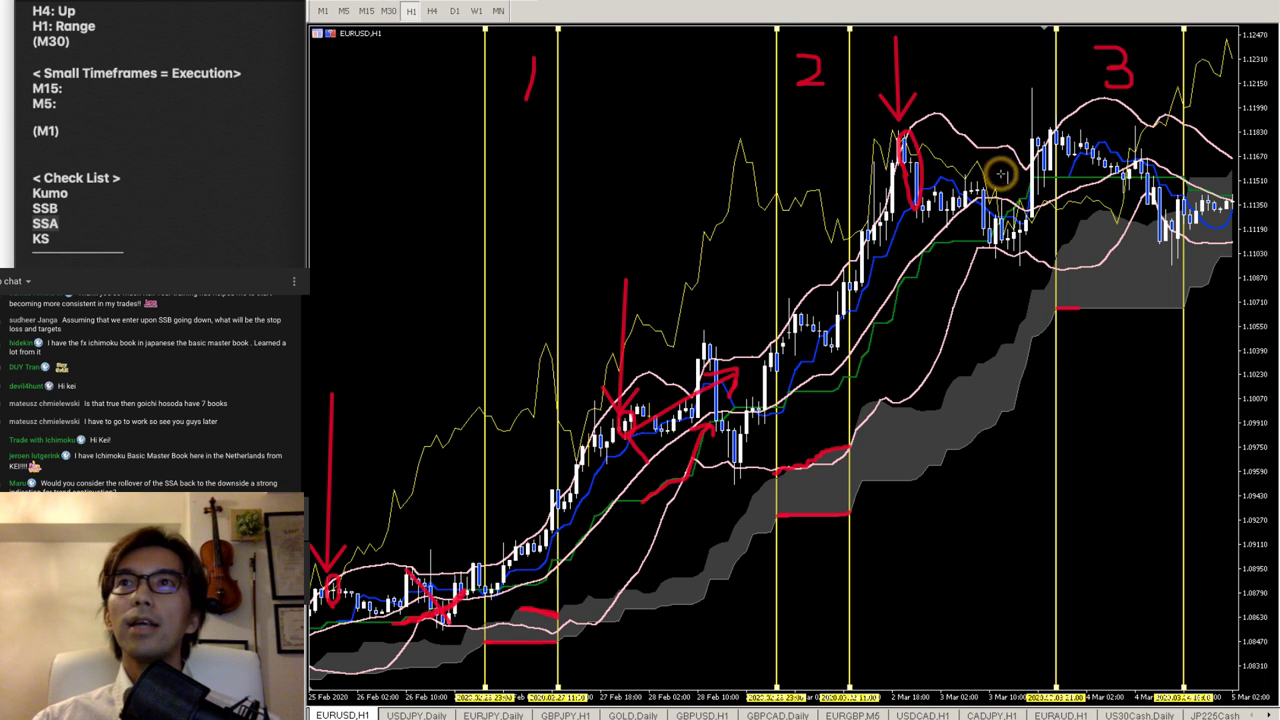
pyautogui.click(1103, 209)
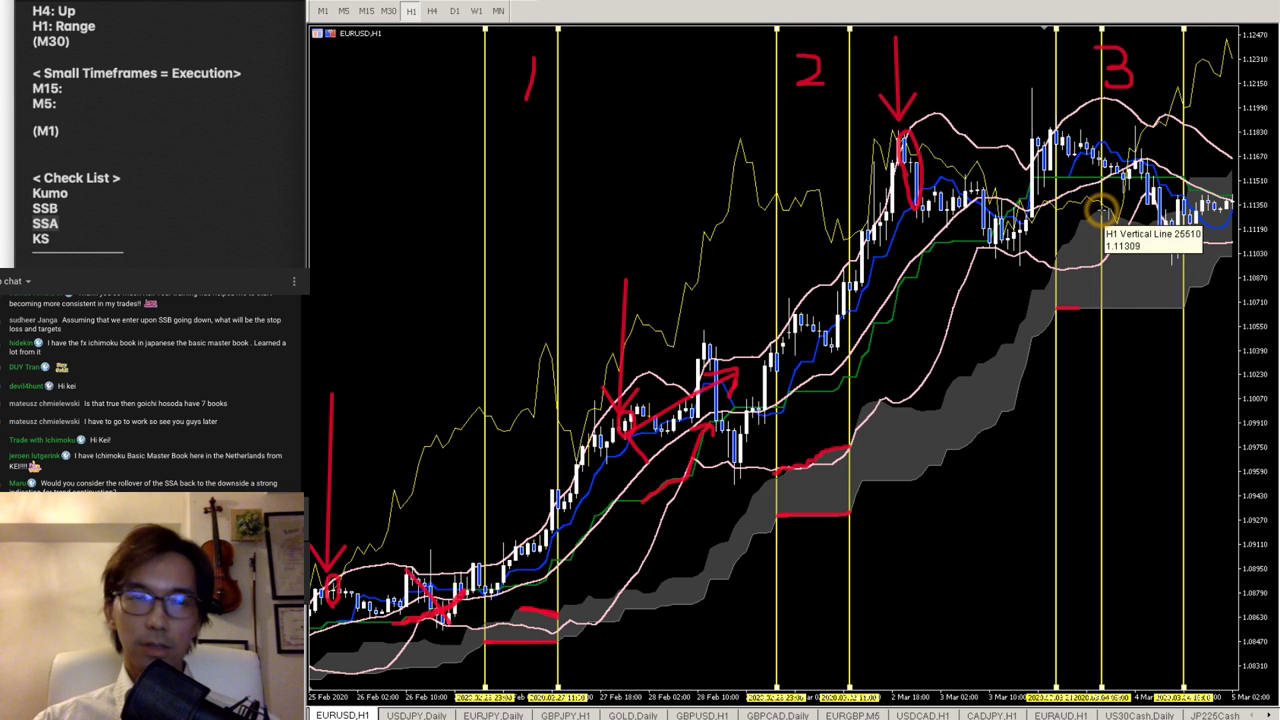
pyautogui.press('BackSpace')
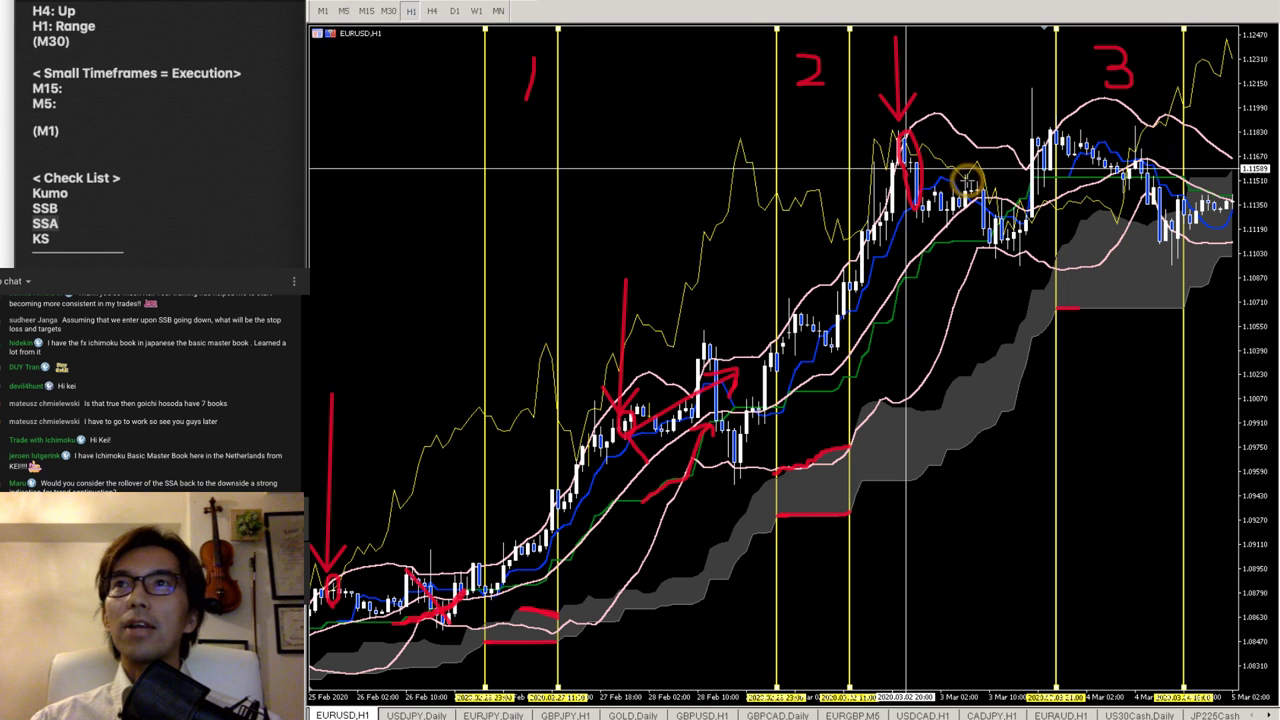
# - Measure back from section 3's upper cloud edge at 4 March 05:00 to 3 March and mark that candle with a red vertical stroke from below
pyautogui.moveTo(1106, 207)
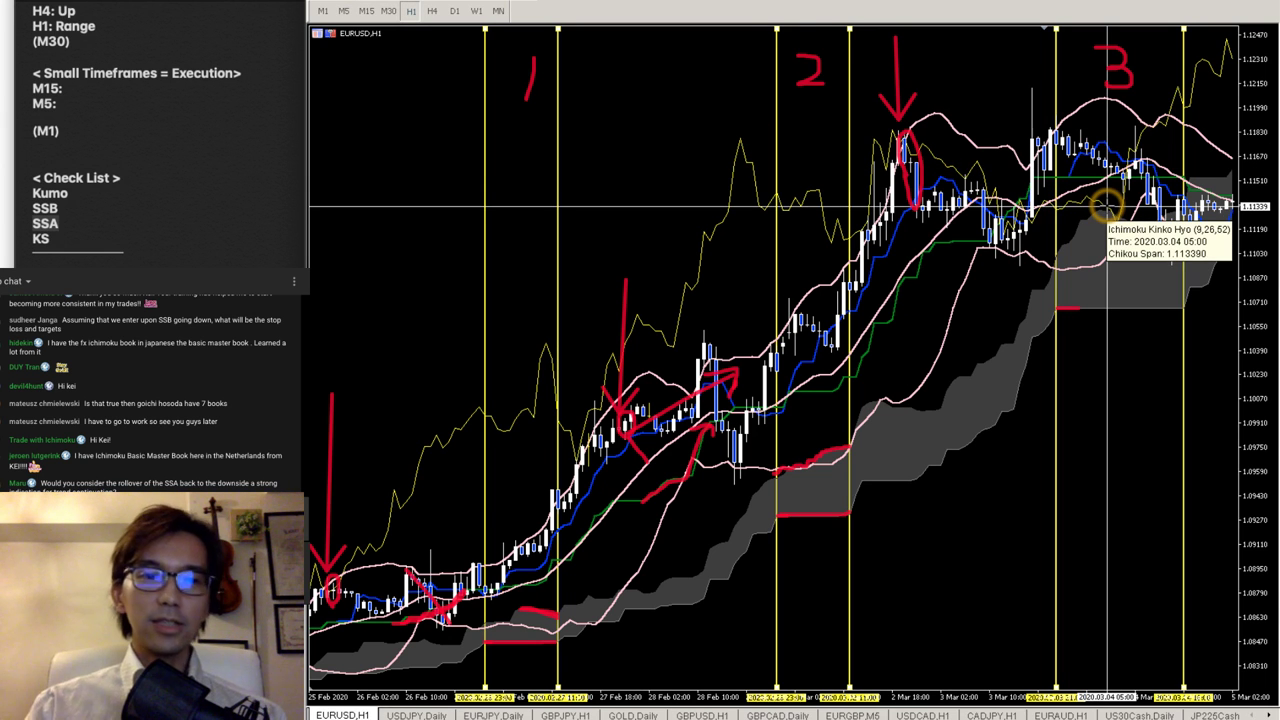
pyautogui.moveTo(1106, 207); pyautogui.dragTo(947, 212)
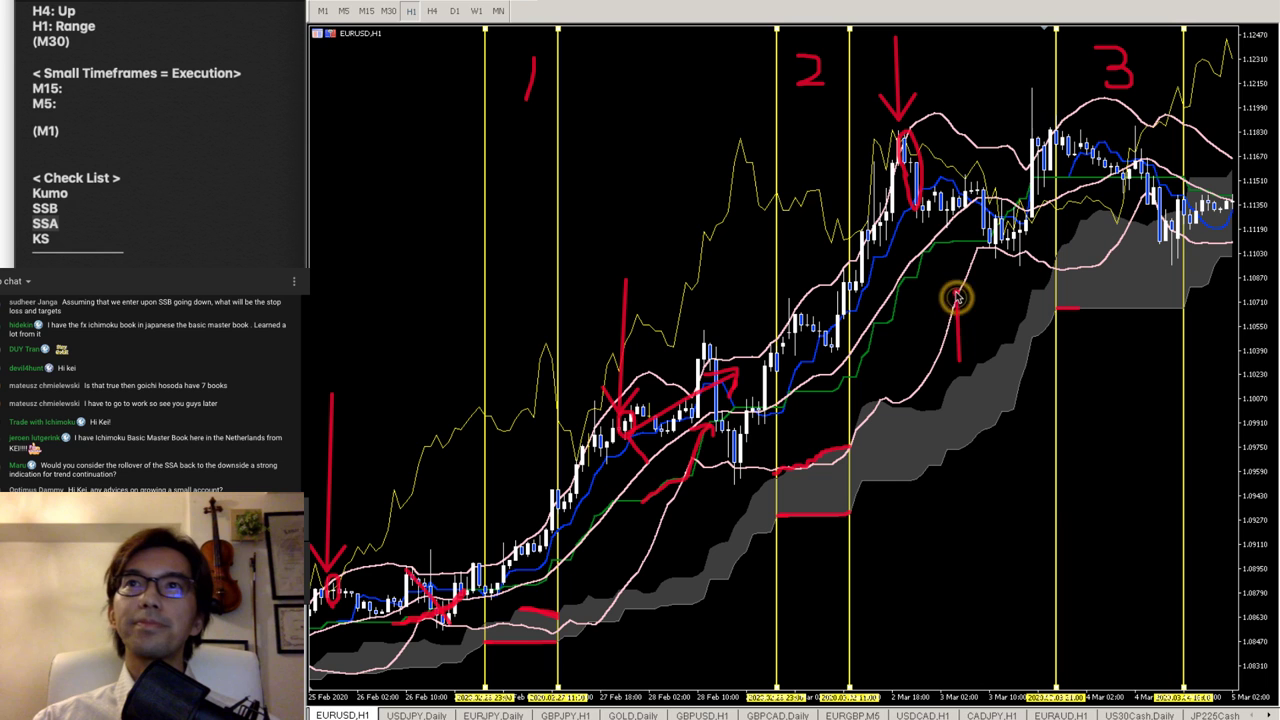
pyautogui.moveTo(957, 366); pyautogui.dragTo(948, 232)
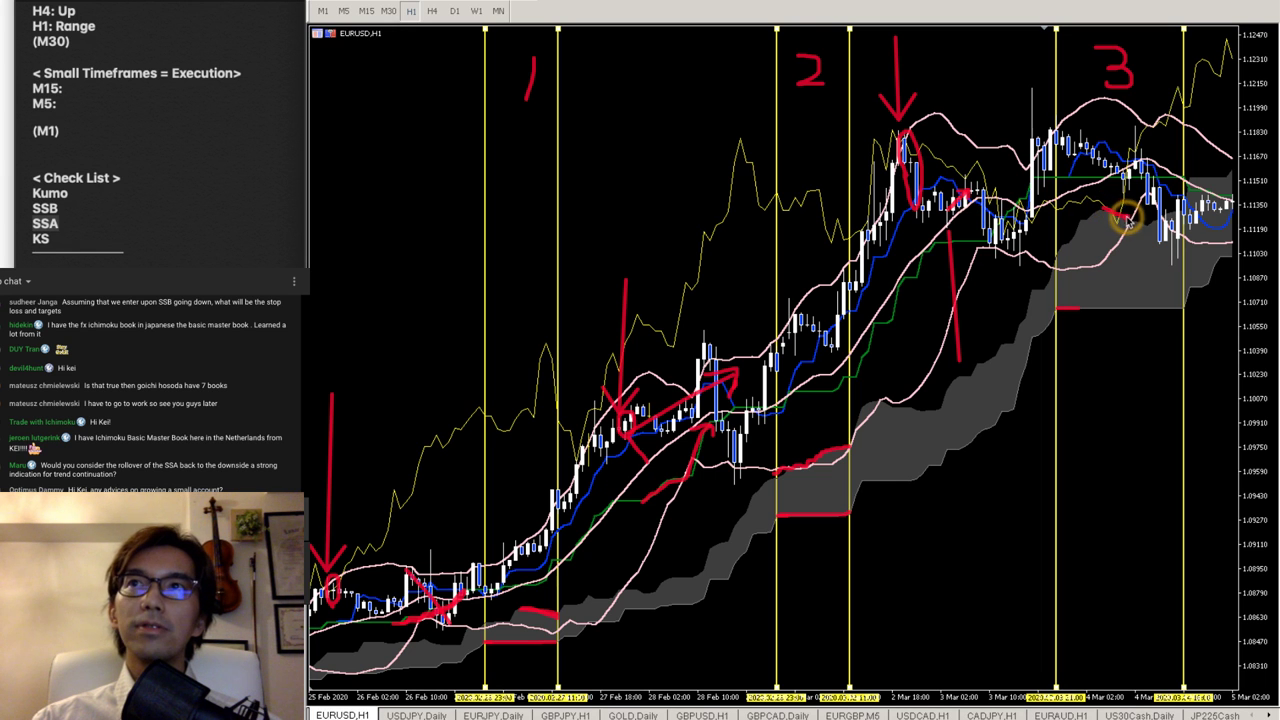
# - Trace section 3's falling upper cloud edge and flat lower edge, and underline the flat green line below the 3 March price drop
pyautogui.moveTo(1128, 212); pyautogui.dragTo(1134, 222)
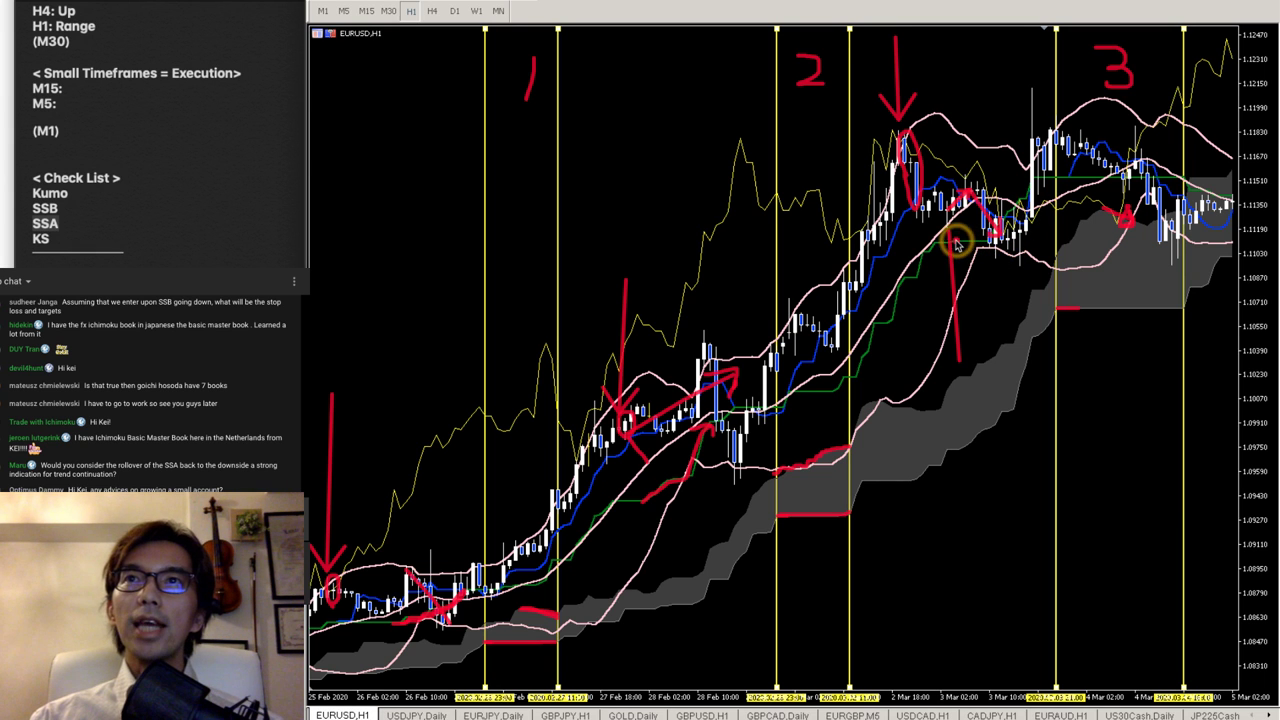
pyautogui.moveTo(935, 243); pyautogui.dragTo(986, 239)
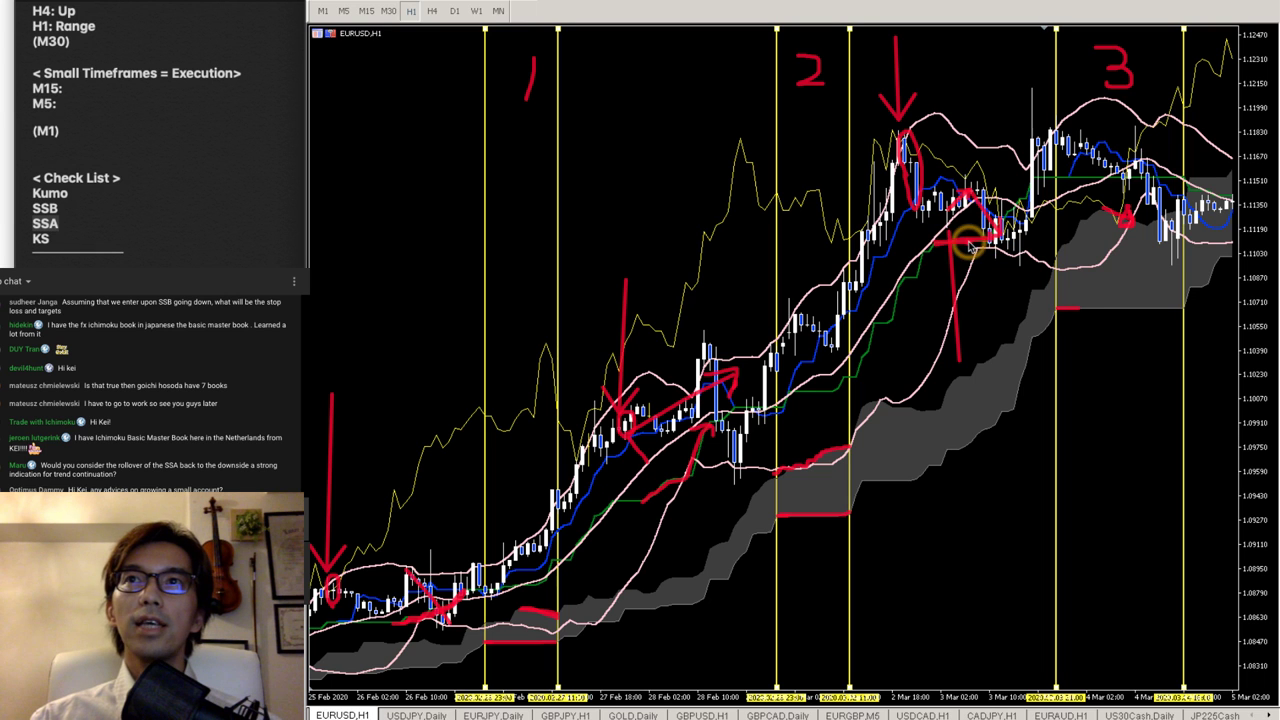
pyautogui.moveTo(1066, 309)
pyautogui.mouseDown()
pyautogui.moveTo(1162, 306)
pyautogui.moveTo(1136, 312)
pyautogui.mouseUp()
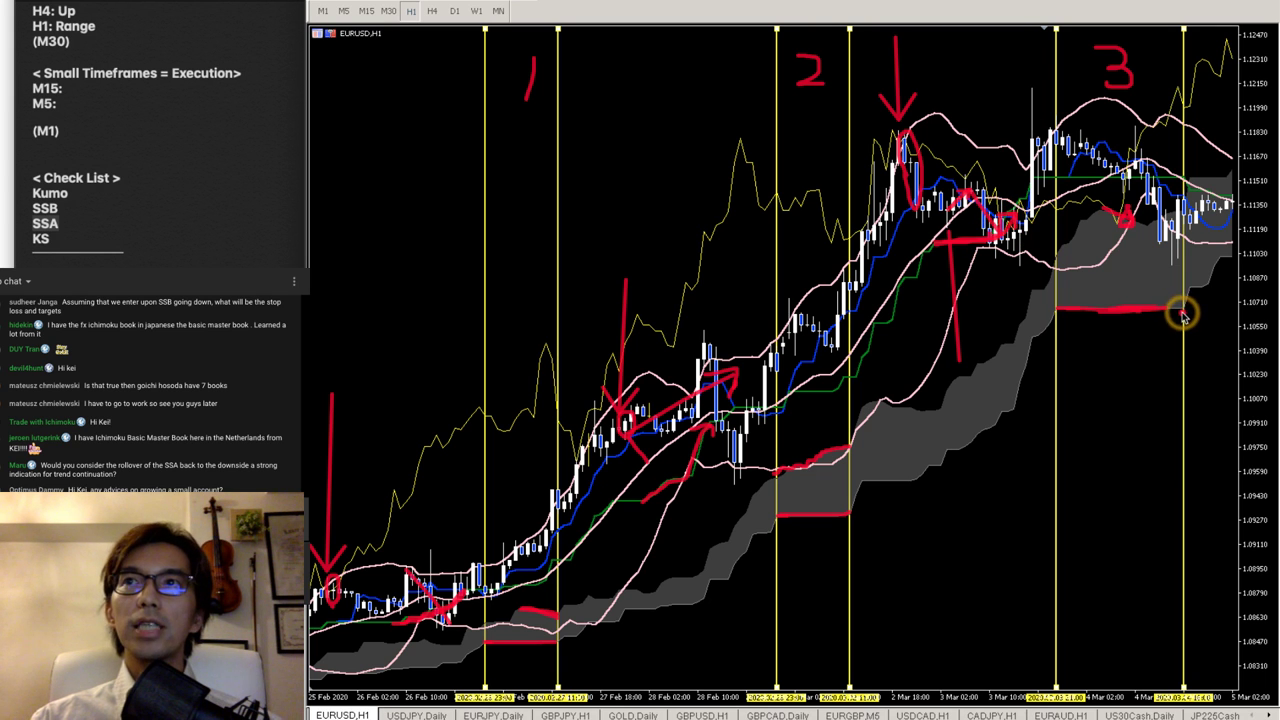
pyautogui.moveTo(1188, 297); pyautogui.dragTo(1190, 306)
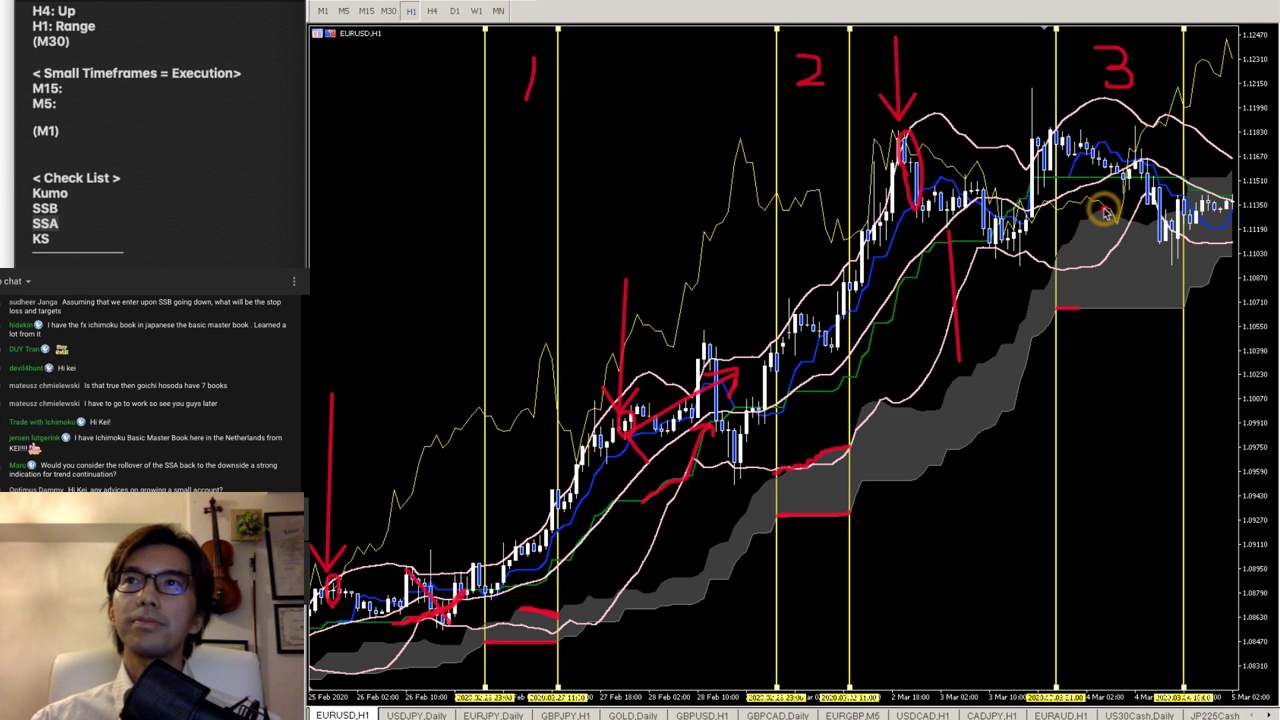
# - Trace section 3's falling upper cloud edge, outline the 3 March drop and rebound, and point an arrow at the spike high
pyautogui.moveTo(1100, 209); pyautogui.dragTo(1143, 225)
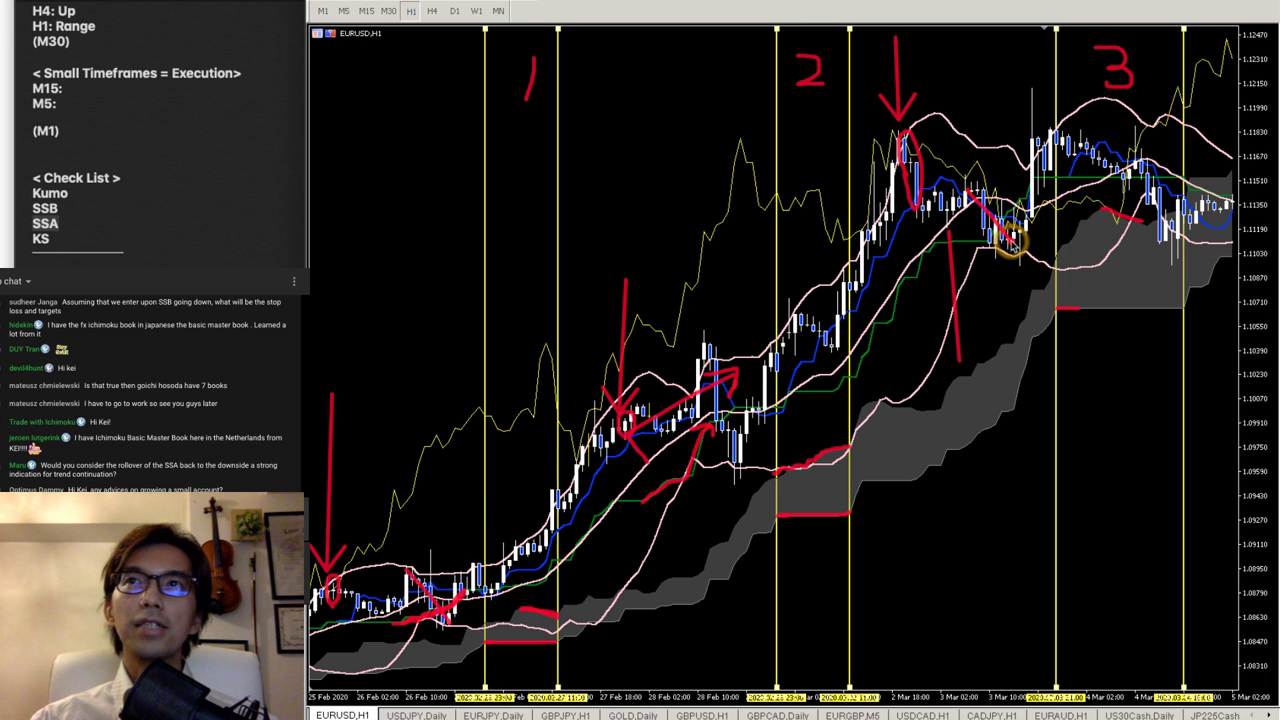
pyautogui.moveTo(1011, 243); pyautogui.dragTo(1036, 136)
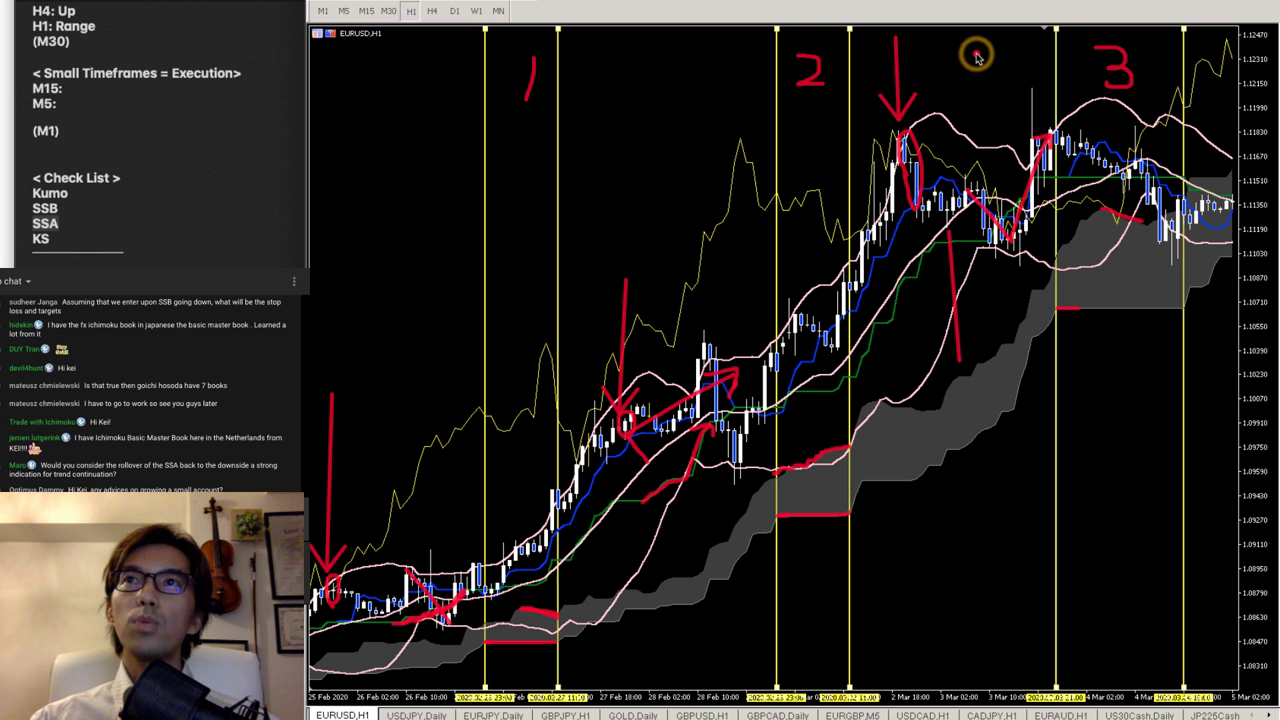
pyautogui.moveTo(977, 57)
pyautogui.mouseDown()
pyautogui.moveTo(1023, 106)
pyautogui.moveTo(1006, 114)
pyautogui.moveTo(1022, 94)
pyautogui.mouseUp()
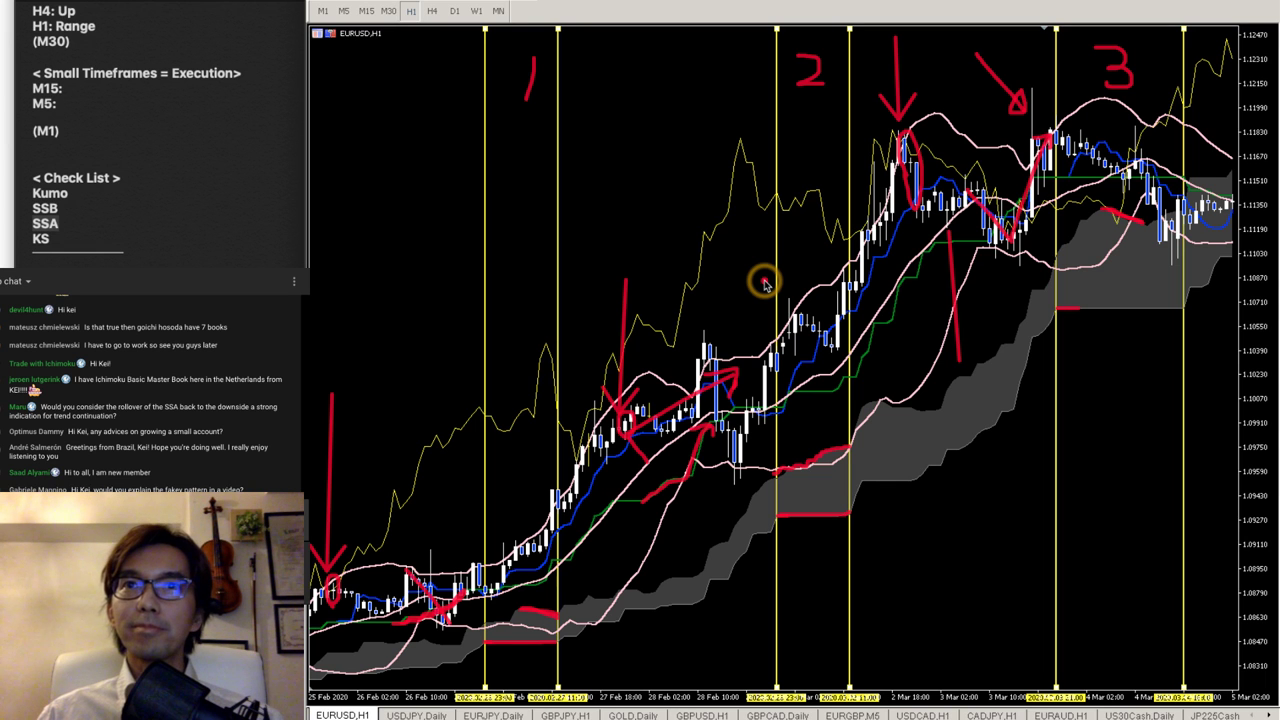
# - Clear all red annotations and delete the six vertical lines bounding sections 1, 2 and 3
pyautogui.press('Escape')
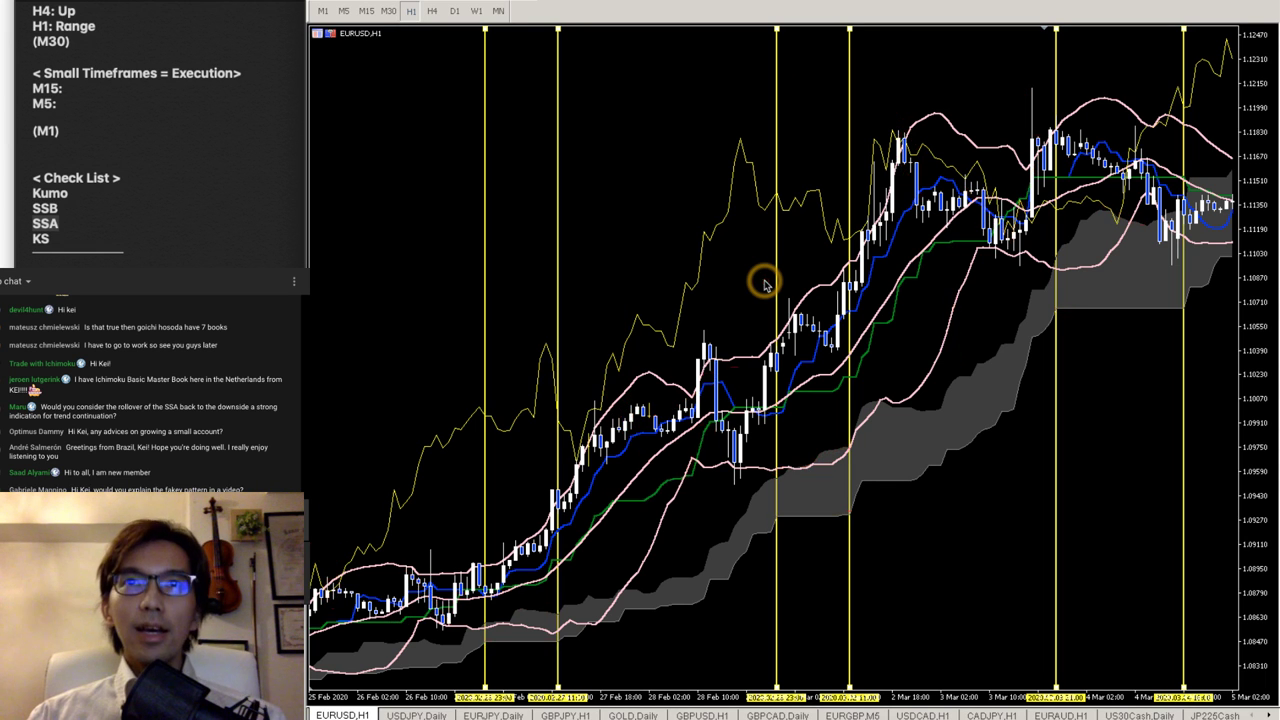
pyautogui.press('BackSpace')
pyautogui.press('BackSpace')
pyautogui.press('BackSpace')
pyautogui.press('BackSpace')
pyautogui.press('BackSpace')
pyautogui.press('BackSpace')
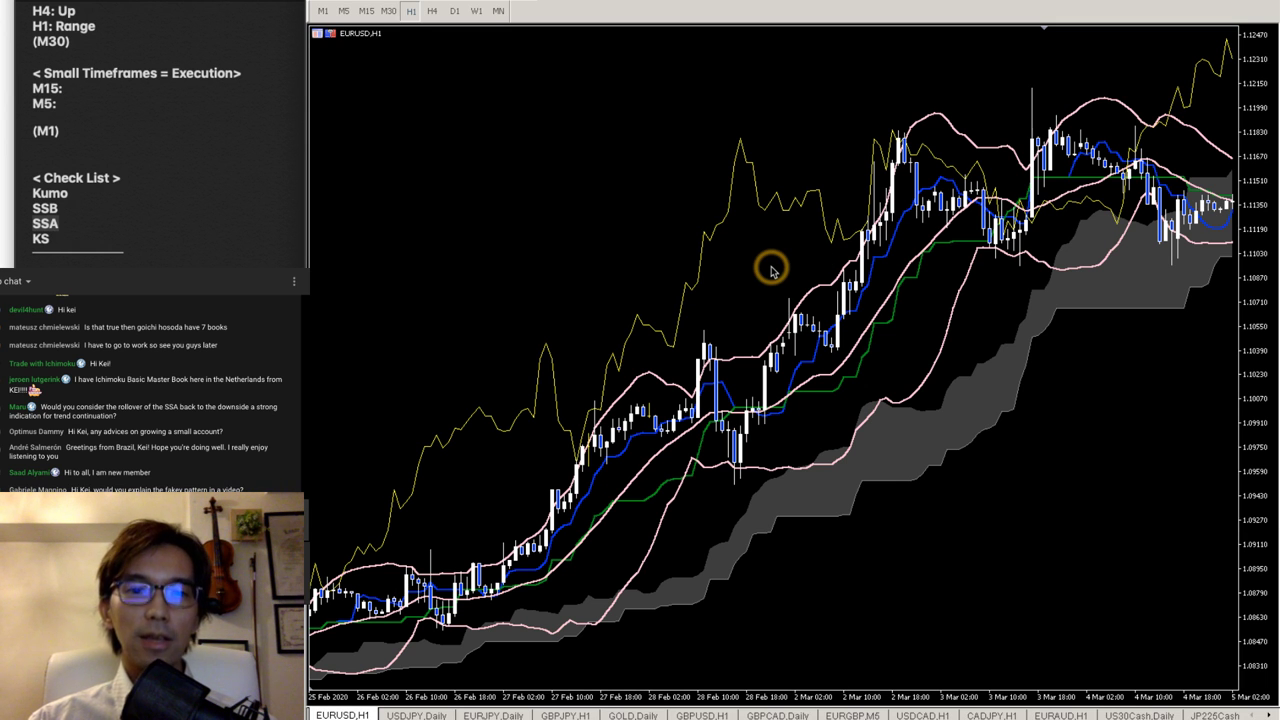
# - Trace the converging upper and lower cloud edges around 5 March and circle the Kumo twist where they cross
pyautogui.hscroll(5, 771, 271)
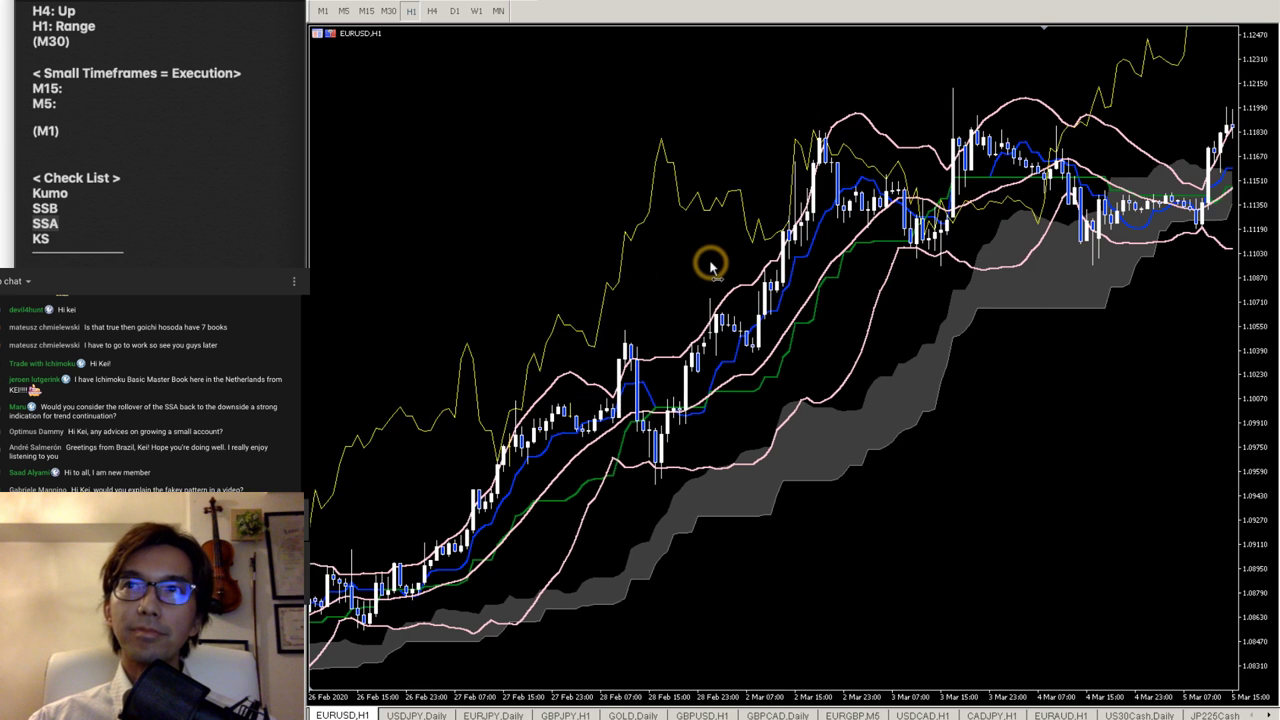
pyautogui.hscroll(6, 560, 260)
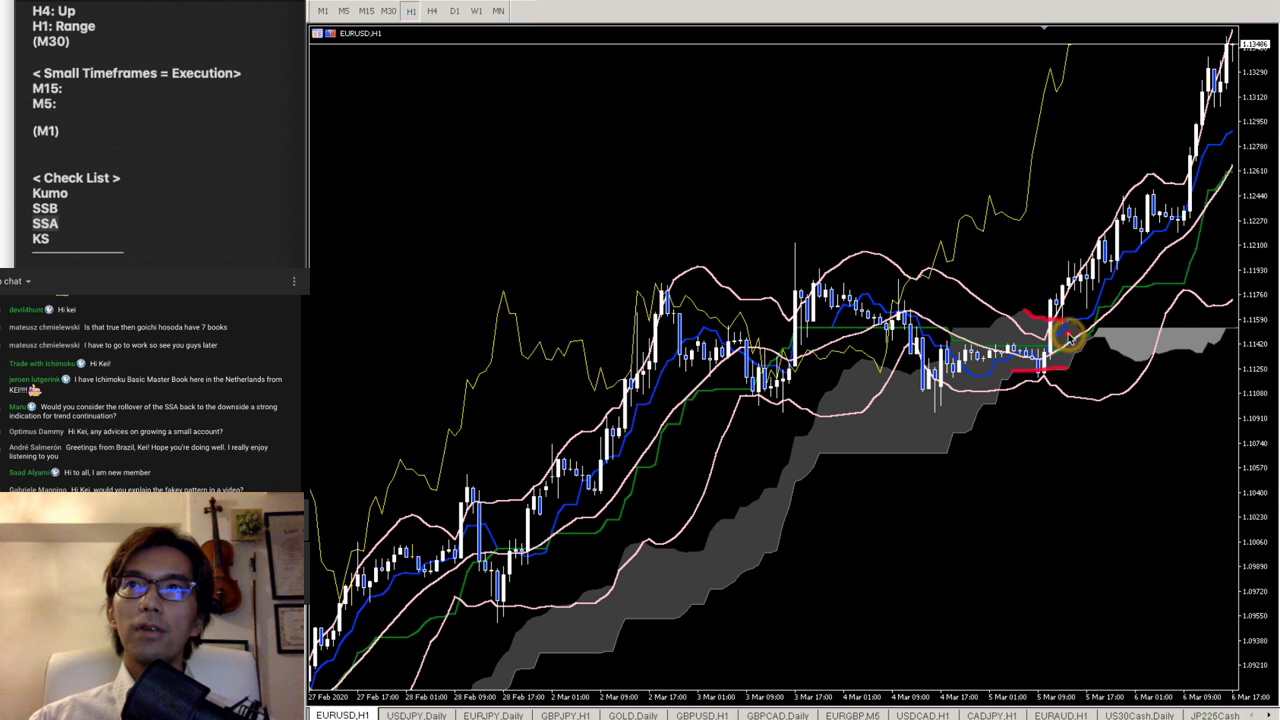
pyautogui.moveTo(1050, 318)
pyautogui.mouseDown()
pyautogui.moveTo(1081, 333)
pyautogui.moveTo(1066, 367)
pyautogui.moveTo(1080, 336)
pyautogui.mouseUp()
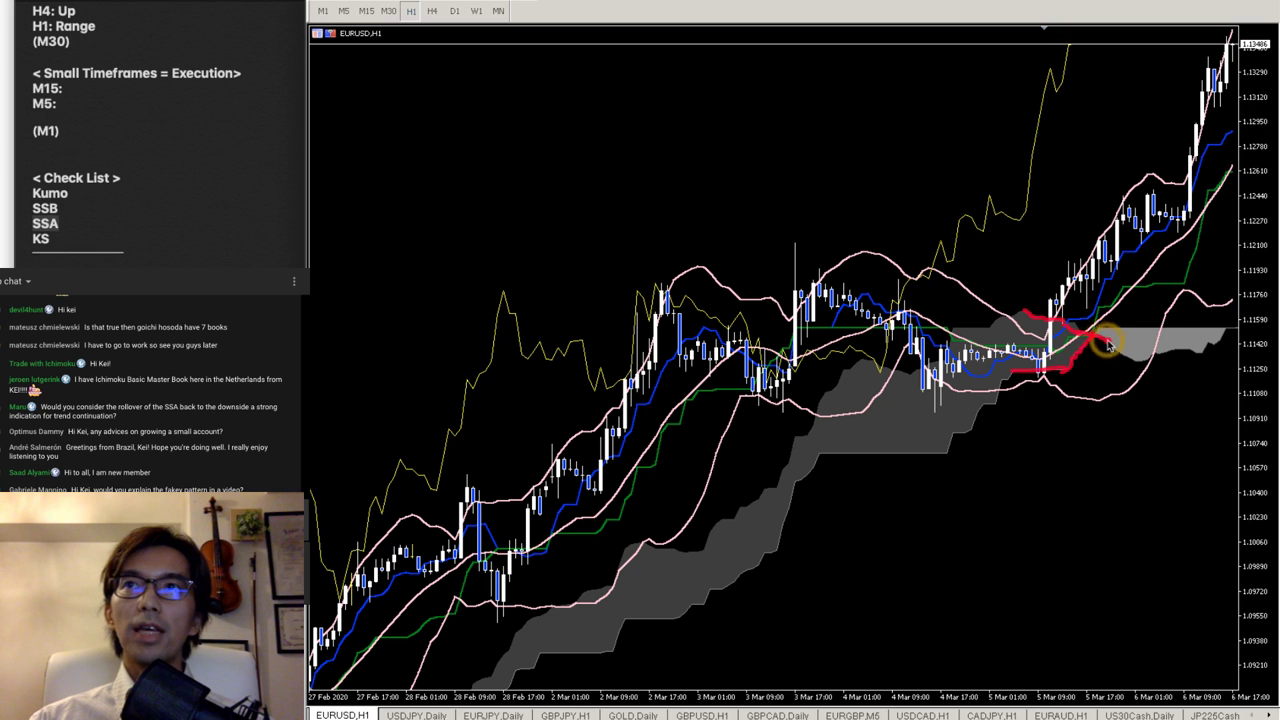
pyautogui.moveTo(1100, 345)
pyautogui.mouseDown()
pyautogui.moveTo(1090, 318)
pyautogui.moveTo(1085, 350)
pyautogui.mouseUp()
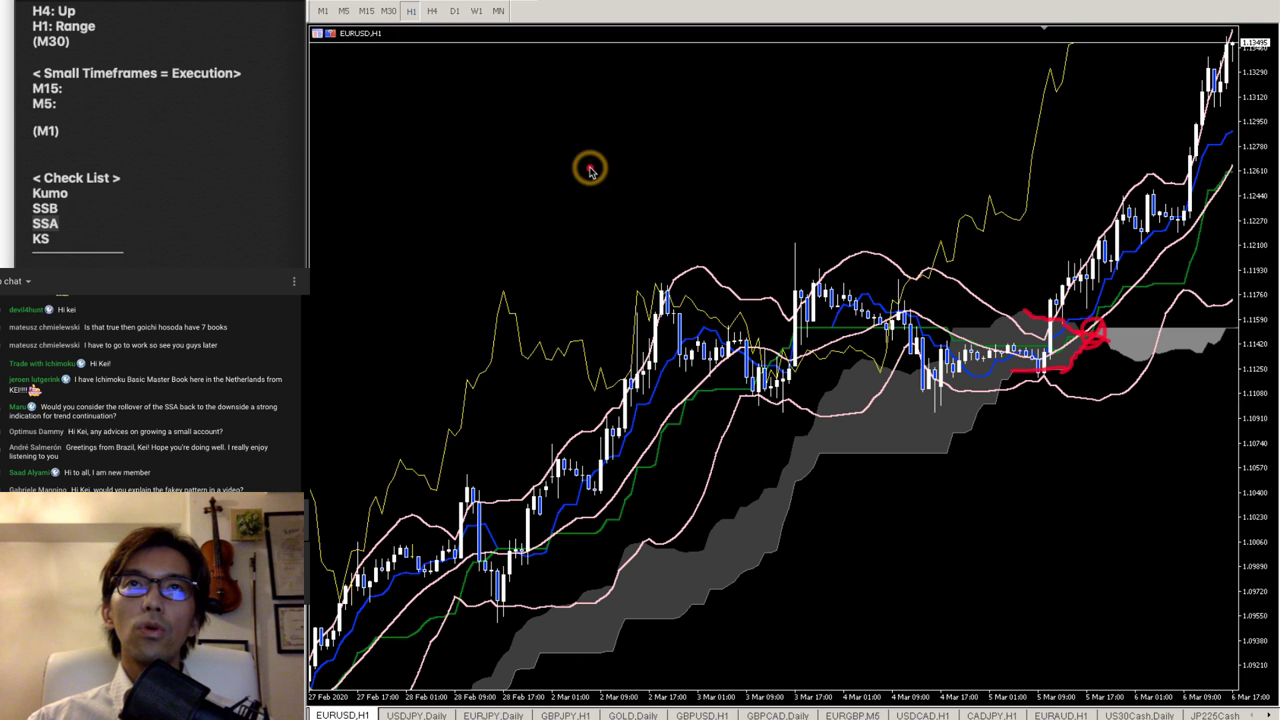
# - Replace the annotations with a twist sketch: flat line labelled SSA crossed by a rising line labelled SSB, with a large X beside it
pyautogui.moveTo(537, 161); pyautogui.dragTo(695, 152)
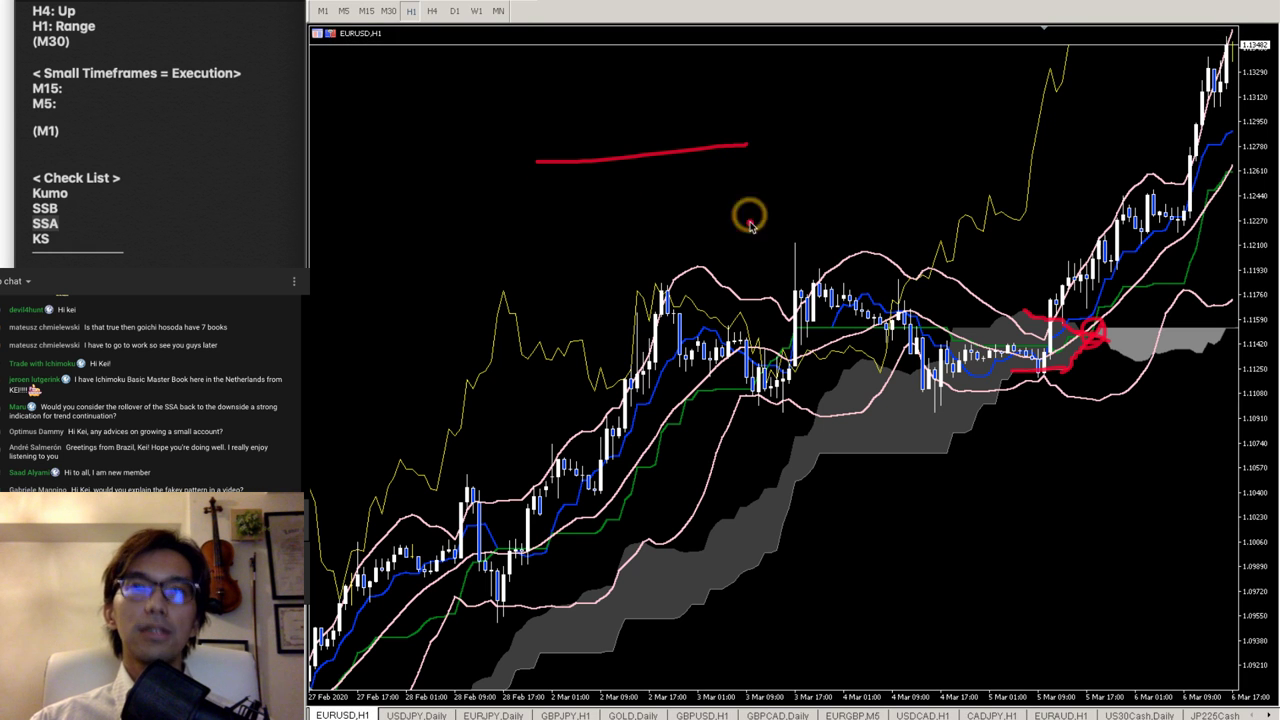
pyautogui.press('Escape')
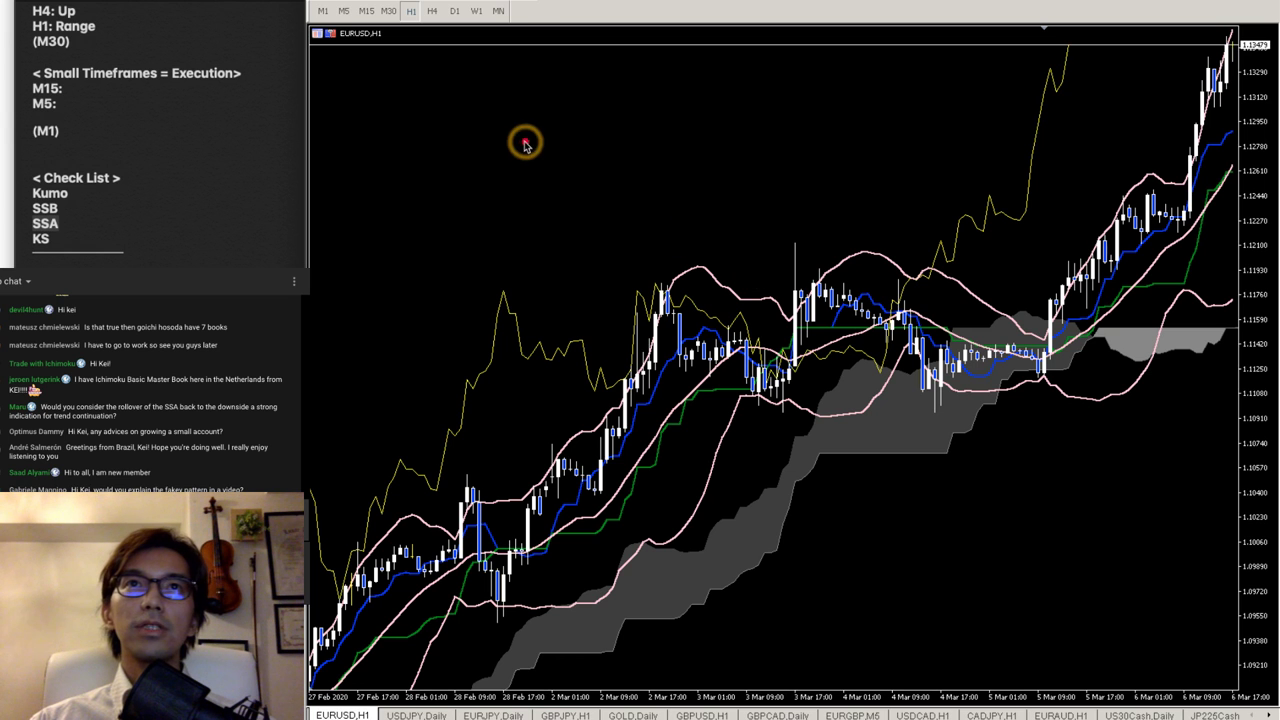
pyautogui.moveTo(516, 141); pyautogui.dragTo(763, 142)
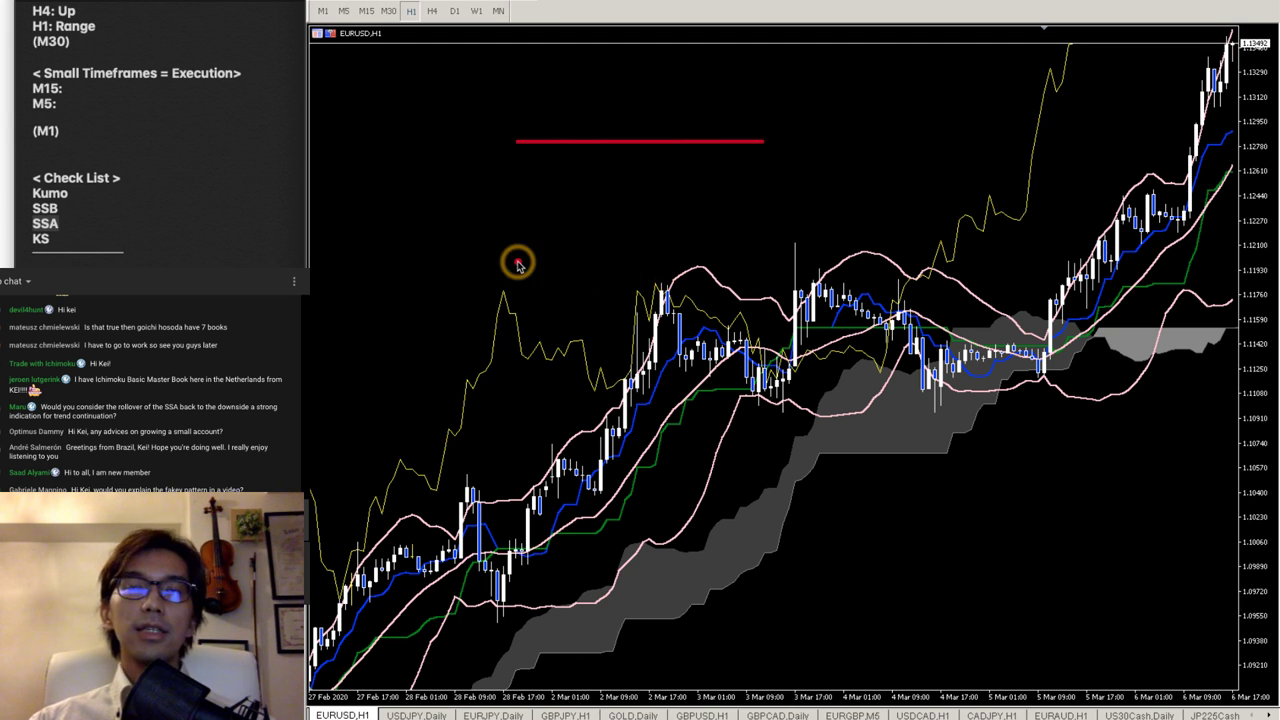
pyautogui.moveTo(514, 265)
pyautogui.mouseDown()
pyautogui.moveTo(590, 238)
pyautogui.moveTo(812, 112)
pyautogui.mouseUp()
pyautogui.moveTo(371, 131); pyautogui.dragTo(457, 245)
pyautogui.moveTo(447, 142); pyautogui.dragTo(368, 228)
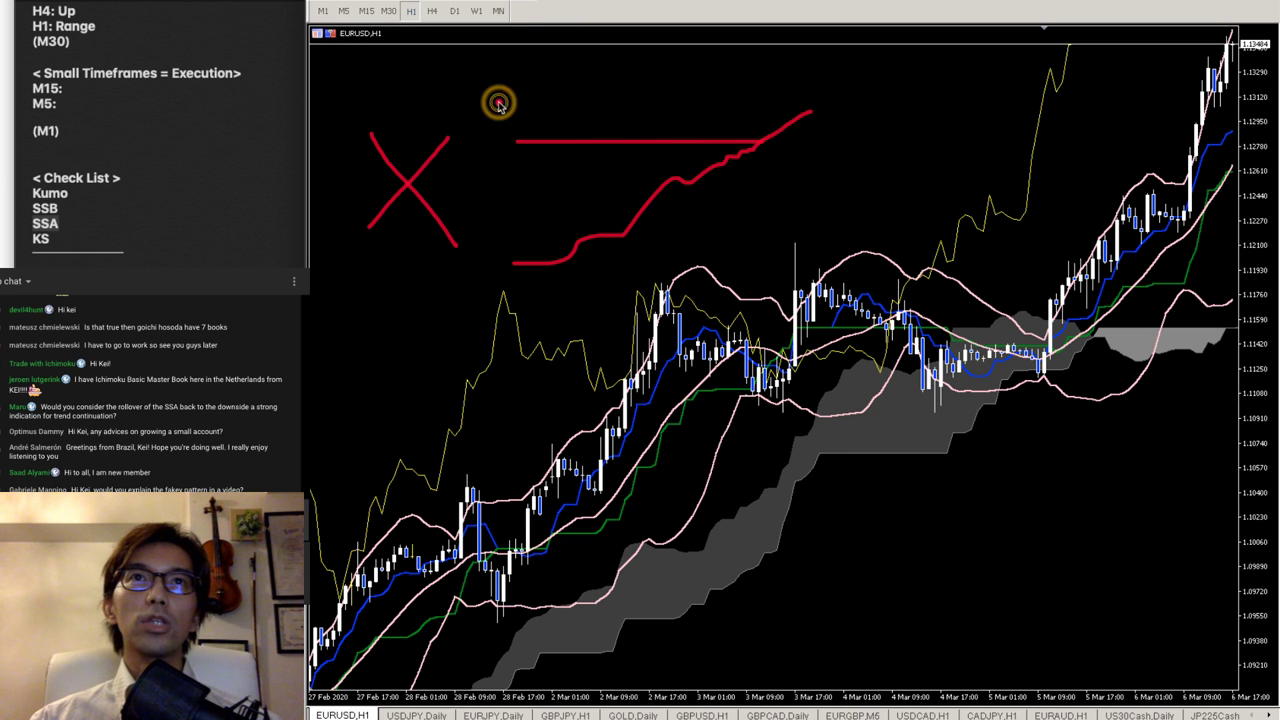
pyautogui.moveTo(497, 103)
pyautogui.mouseDown()
pyautogui.moveTo(497, 130)
pyautogui.moveTo(484, 133)
pyautogui.moveTo(508, 114)
pyautogui.moveTo(537, 129)
pyautogui.moveTo(537, 112)
pyautogui.moveTo(551, 120)
pyautogui.mouseUp()
pyautogui.moveTo(505, 228)
pyautogui.mouseDown()
pyautogui.moveTo(484, 250)
pyautogui.moveTo(531, 240)
pyautogui.moveTo(518, 250)
pyautogui.moveTo(554, 246)
pyautogui.moveTo(548, 256)
pyautogui.mouseUp()
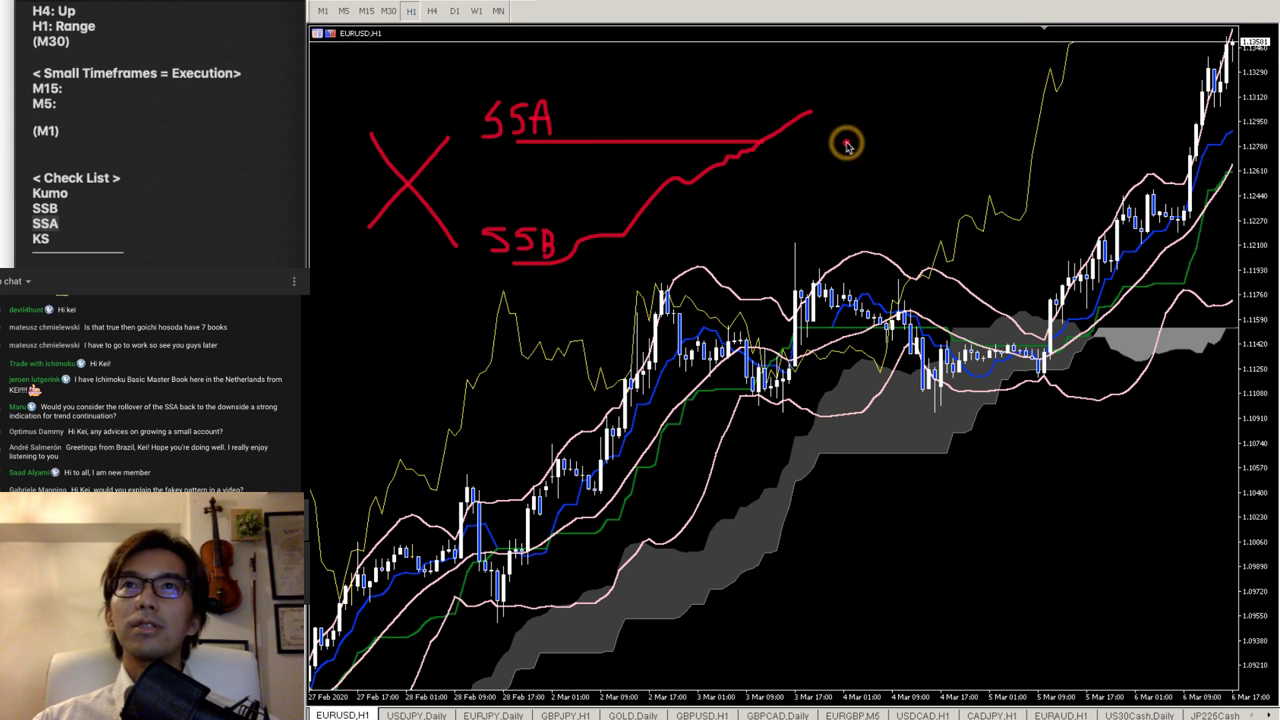
# - Sketch a second Kumo twist on the empty upper chart area, with a falling line crossing a rising line and a small circle at their intersection
pyautogui.moveTo(843, 127)
pyautogui.mouseDown()
pyautogui.moveTo(919, 92)
pyautogui.moveTo(1030, 155)
pyautogui.mouseUp()
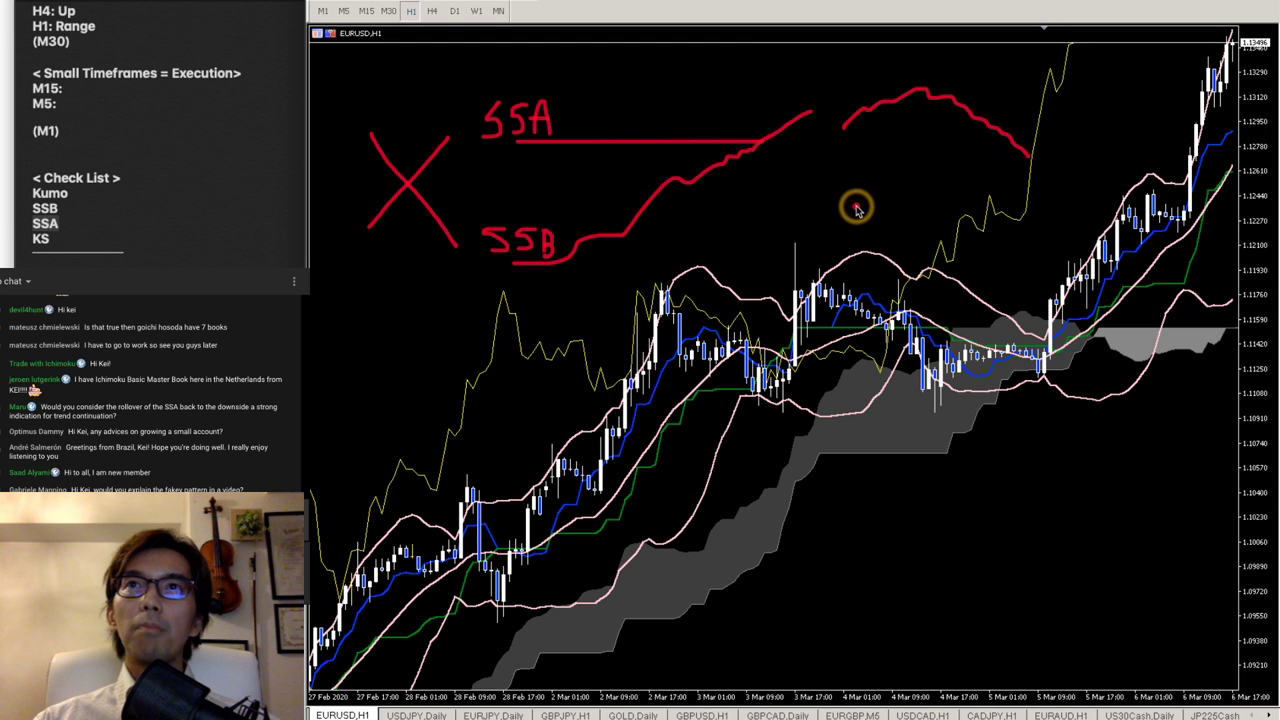
pyautogui.moveTo(853, 208)
pyautogui.mouseDown()
pyautogui.moveTo(1019, 172)
pyautogui.moveTo(1108, 103)
pyautogui.mouseUp()
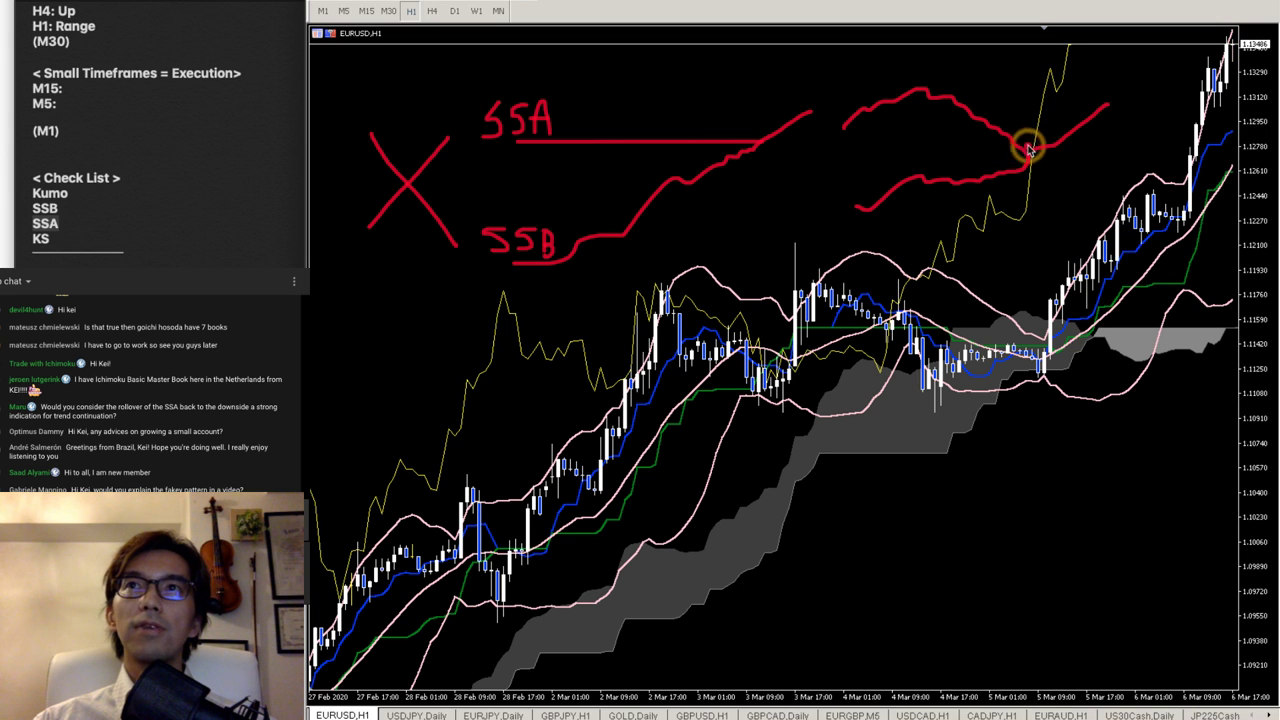
pyautogui.moveTo(1030, 155); pyautogui.dragTo(1063, 183)
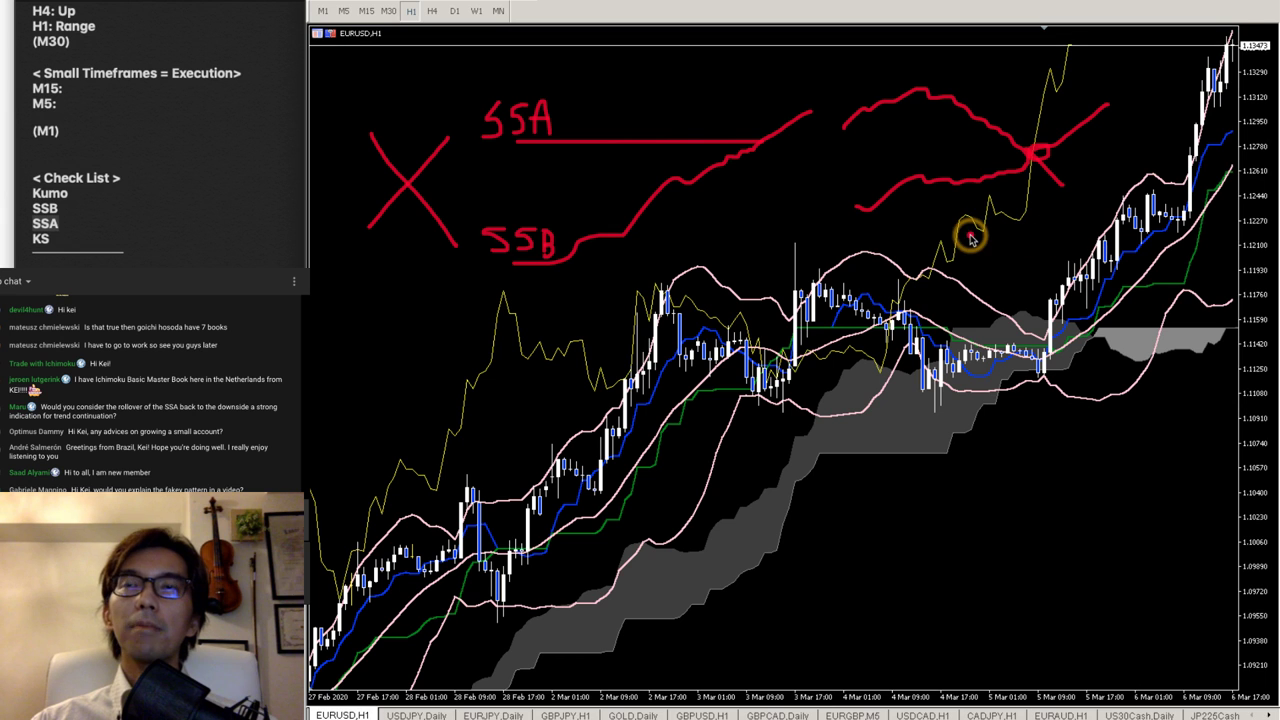
pyautogui.moveTo(792, 252); pyautogui.dragTo(997, 255)
pyautogui.hotkey('ctrl', 'z')
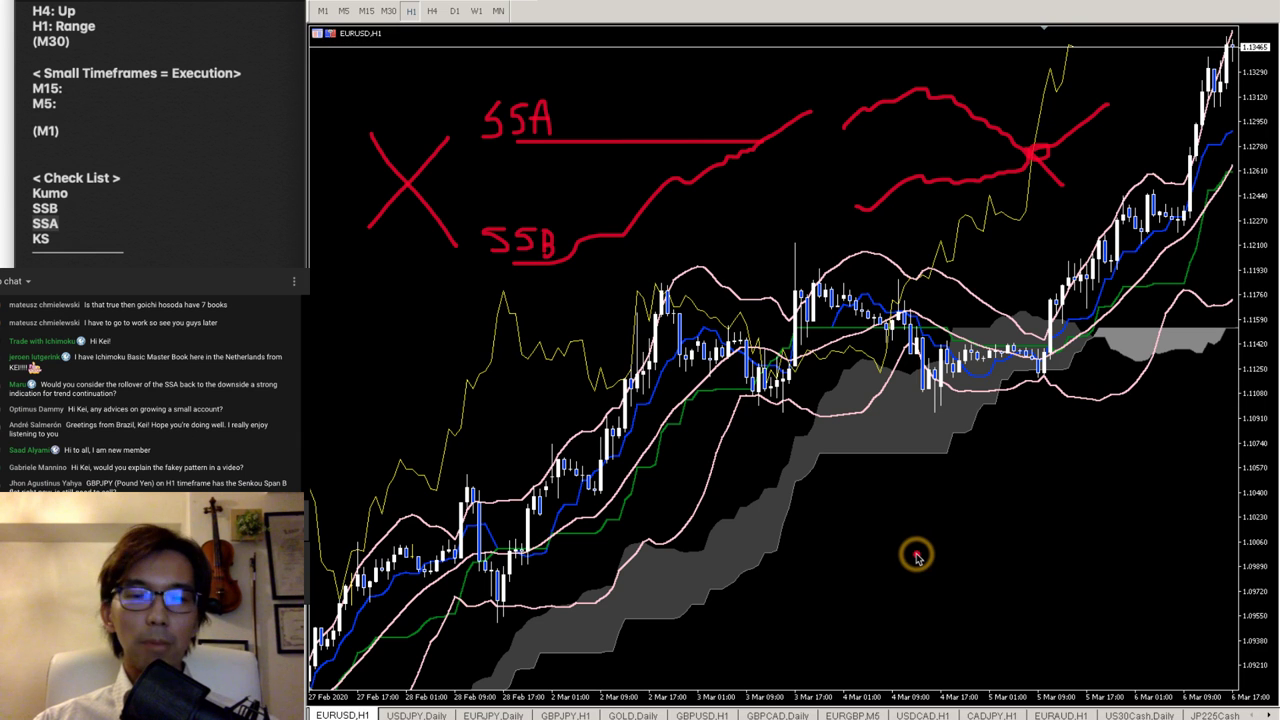
# - Sketch a third twist below the cloud with a falling line crossing a flat one, mark the crossings, and draw an O beside both valid twists
pyautogui.moveTo(917, 556)
pyautogui.mouseDown()
pyautogui.moveTo(1138, 554)
pyautogui.moveTo(1118, 553)
pyautogui.mouseUp()
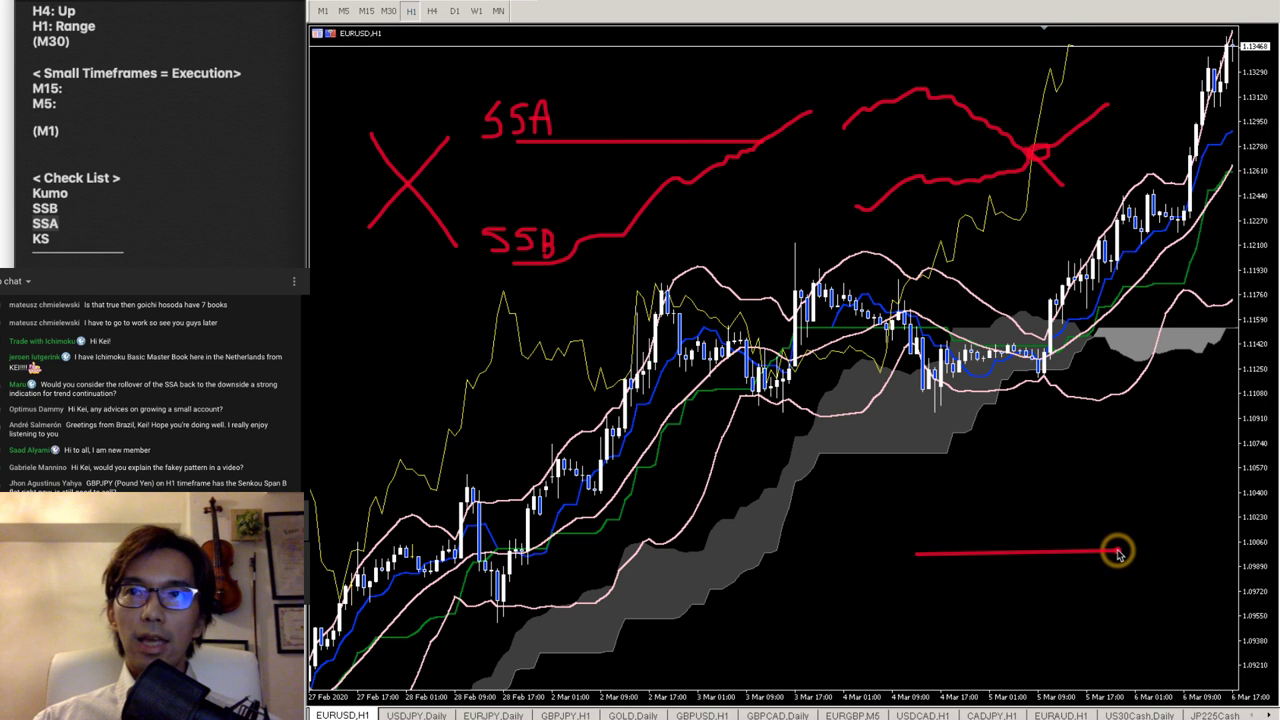
pyautogui.moveTo(928, 463)
pyautogui.mouseDown()
pyautogui.moveTo(966, 455)
pyautogui.moveTo(1015, 470)
pyautogui.moveTo(1108, 535)
pyautogui.moveTo(1152, 590)
pyautogui.mouseUp()
pyautogui.moveTo(1114, 550); pyautogui.dragTo(1166, 549)
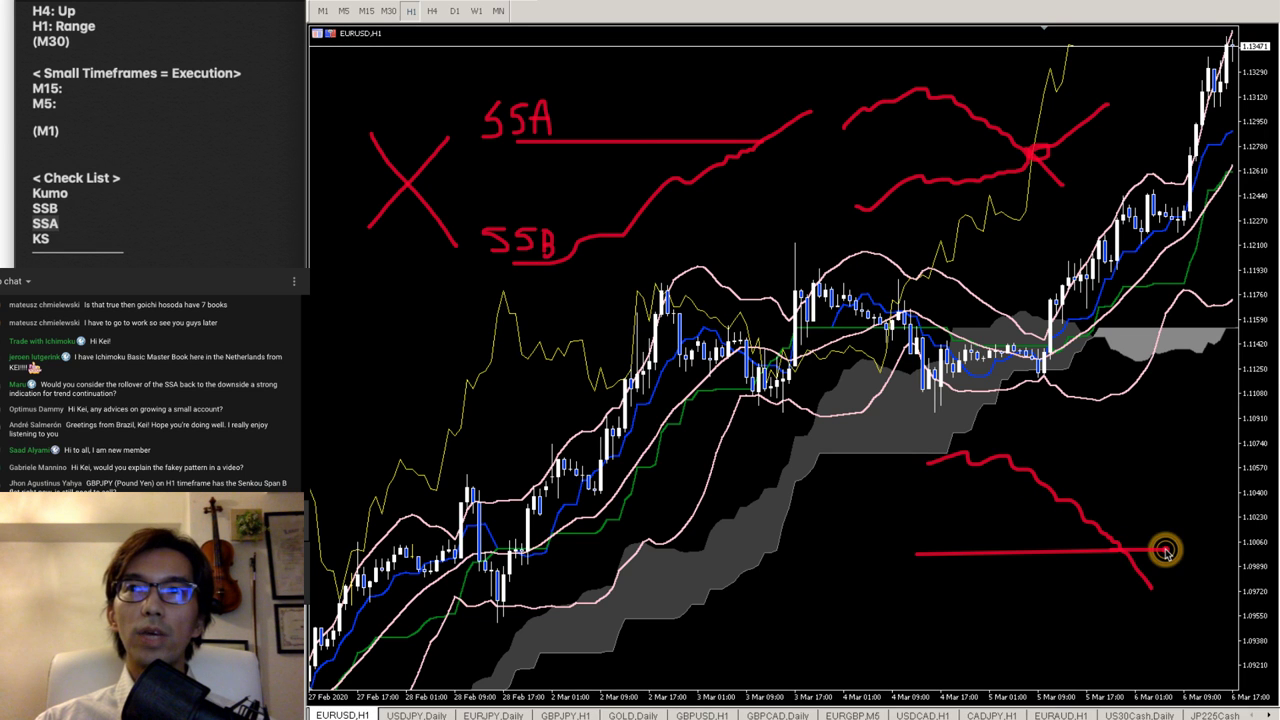
pyautogui.moveTo(1043, 120)
pyautogui.mouseDown()
pyautogui.moveTo(1043, 157)
pyautogui.moveTo(1030, 150)
pyautogui.mouseUp()
pyautogui.moveTo(1154, 112)
pyautogui.mouseDown()
pyautogui.moveTo(1137, 129)
pyautogui.moveTo(1170, 110)
pyautogui.moveTo(1155, 142)
pyautogui.mouseUp()
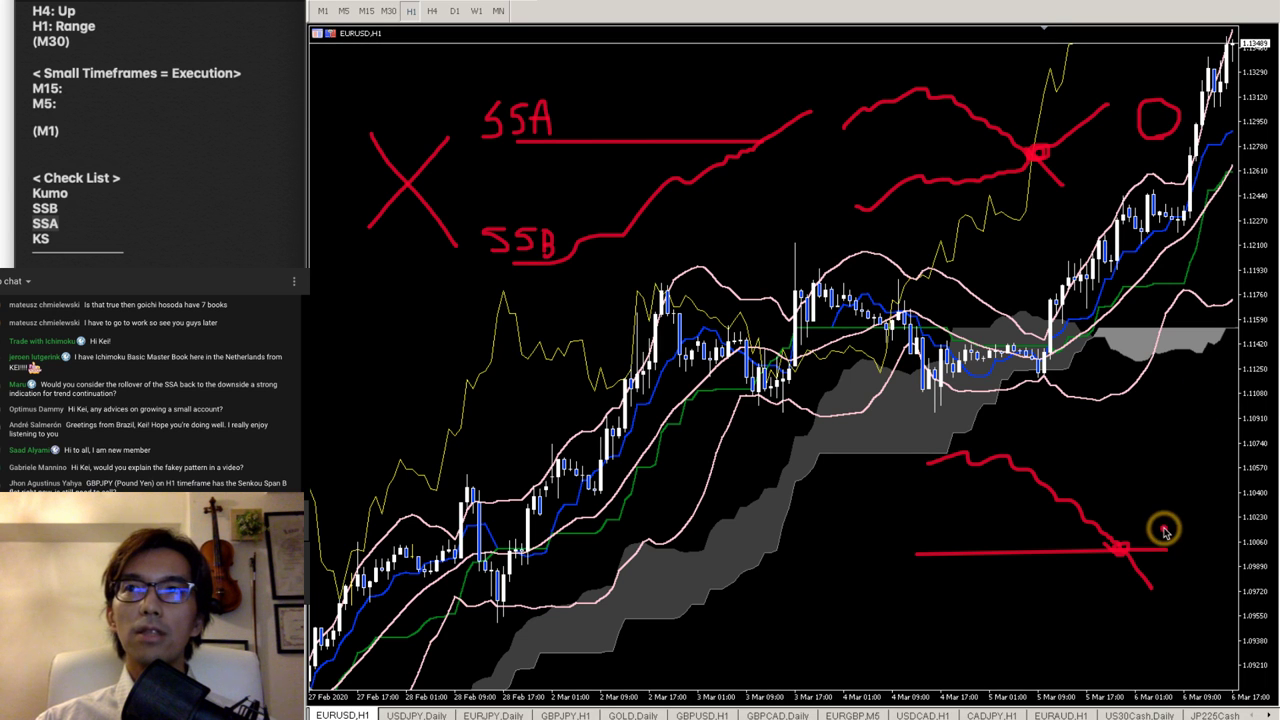
pyautogui.moveTo(1165, 530)
pyautogui.mouseDown()
pyautogui.moveTo(1145, 507)
pyautogui.moveTo(1183, 486)
pyautogui.moveTo(1157, 523)
pyautogui.mouseUp()
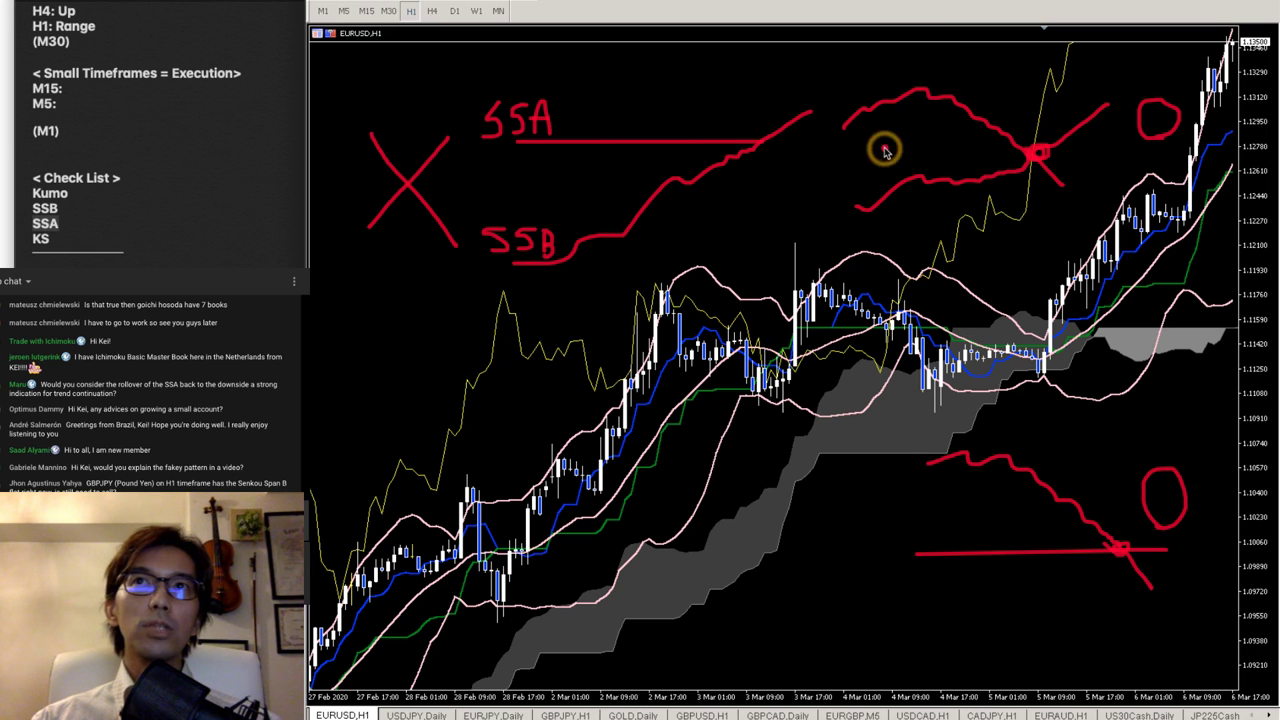
# - Emphasize the falling line before each valid twist's crossing, and label the falling lines A and the rising and flat lines B
pyautogui.moveTo(930, 95)
pyautogui.mouseDown()
pyautogui.moveTo(985, 126)
pyautogui.moveTo(994, 114)
pyautogui.moveTo(996, 132)
pyautogui.moveTo(988, 122)
pyautogui.mouseUp()
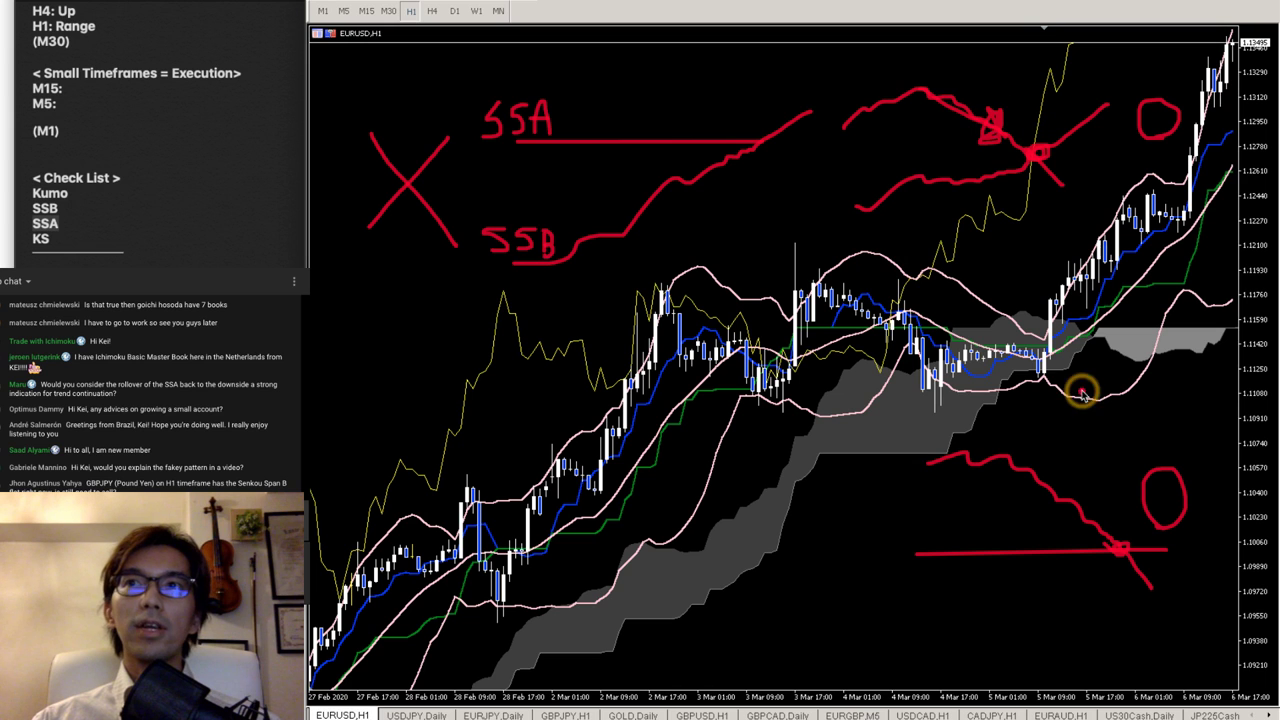
pyautogui.moveTo(1079, 484)
pyautogui.mouseDown()
pyautogui.moveTo(1058, 528)
pyautogui.moveTo(1080, 484)
pyautogui.moveTo(1100, 508)
pyautogui.moveTo(1079, 508)
pyautogui.mouseUp()
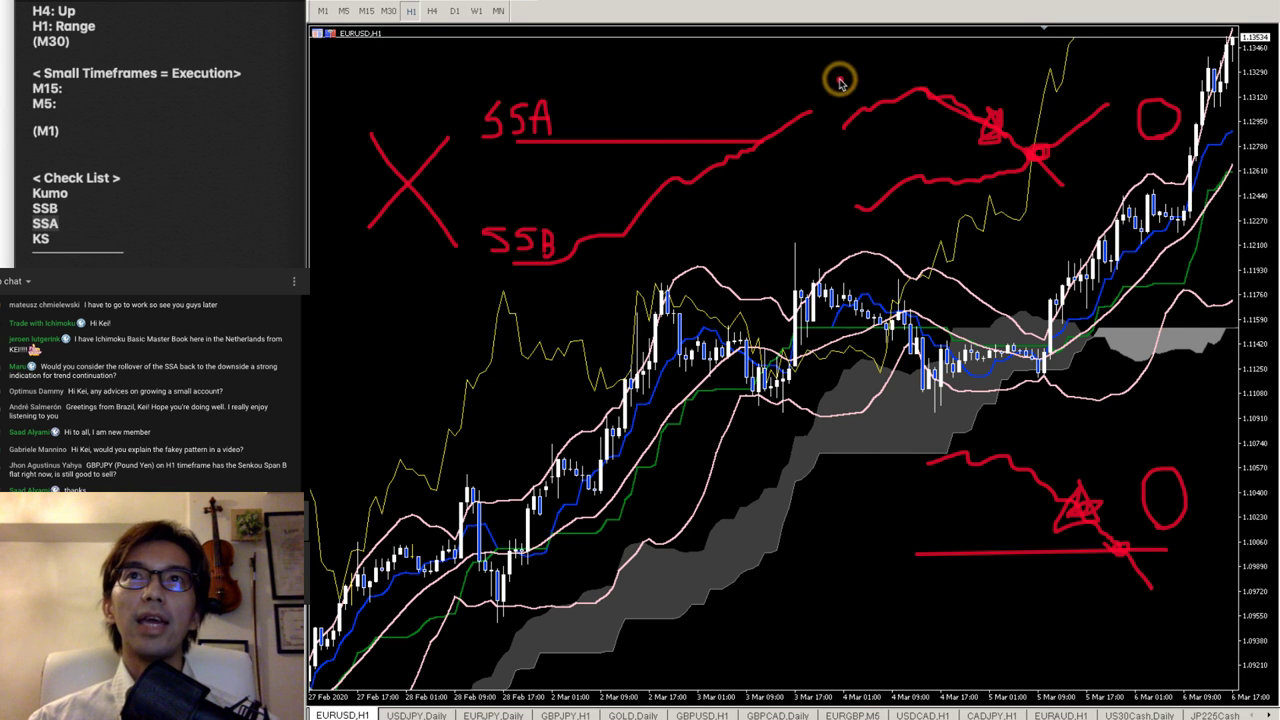
pyautogui.moveTo(840, 82)
pyautogui.mouseDown()
pyautogui.moveTo(857, 100)
pyautogui.moveTo(834, 78)
pyautogui.moveTo(855, 83)
pyautogui.mouseUp()
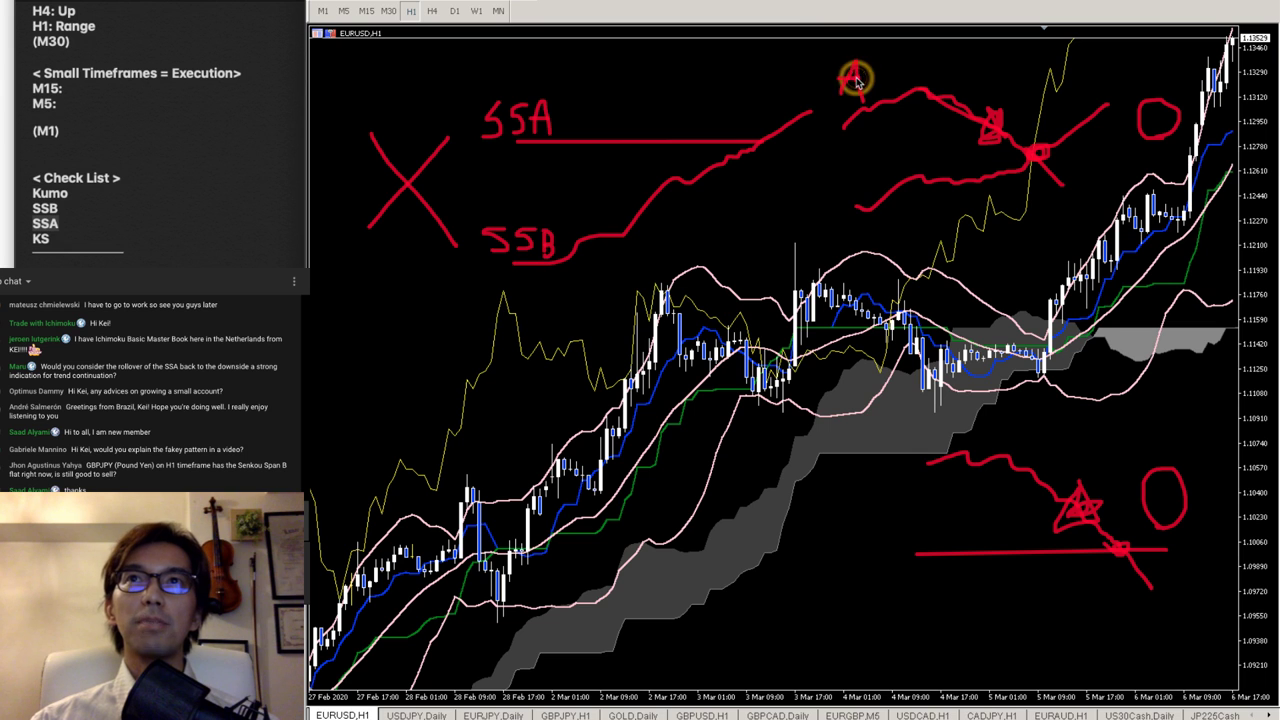
pyautogui.moveTo(829, 200)
pyautogui.mouseDown()
pyautogui.moveTo(829, 232)
pyautogui.moveTo(848, 230)
pyautogui.moveTo(832, 238)
pyautogui.mouseUp()
pyautogui.moveTo(894, 460)
pyautogui.mouseDown()
pyautogui.moveTo(907, 452)
pyautogui.moveTo(886, 449)
pyautogui.moveTo(906, 449)
pyautogui.mouseUp()
pyautogui.moveTo(890, 531)
pyautogui.mouseDown()
pyautogui.moveTo(890, 572)
pyautogui.moveTo(909, 528)
pyautogui.moveTo(889, 565)
pyautogui.mouseUp()
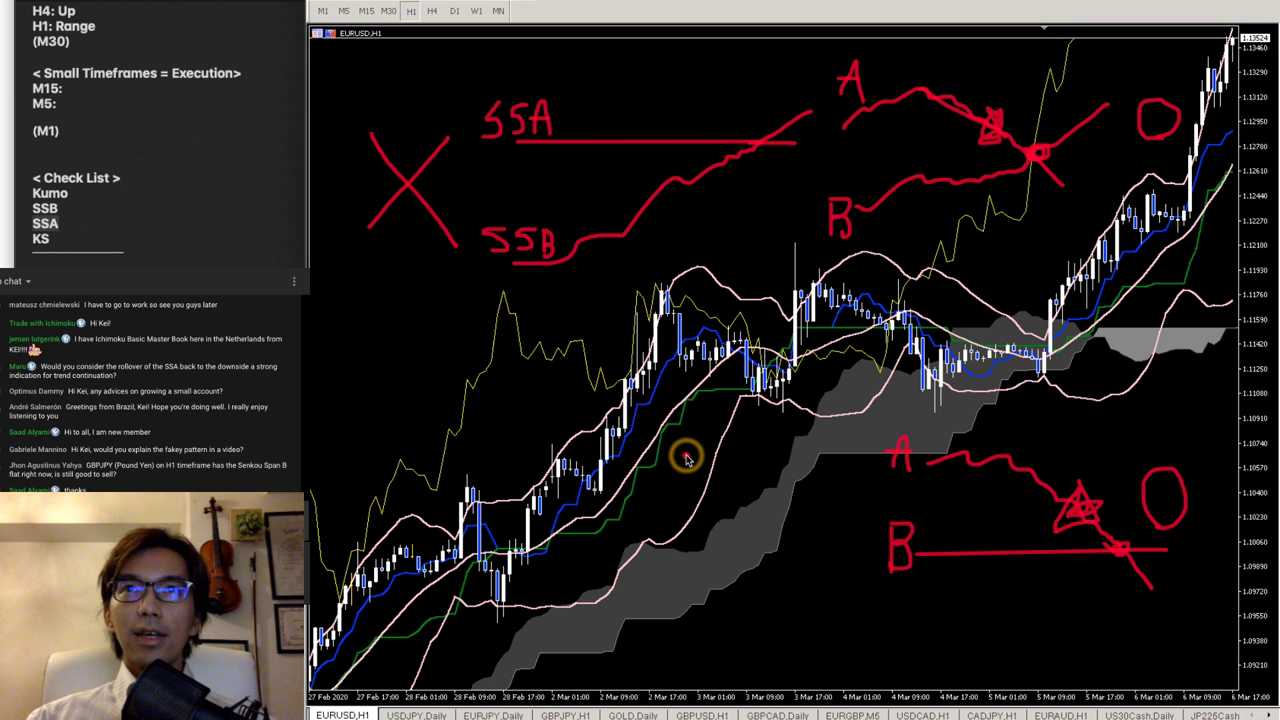
# - Clear the twist sketches, then circle the future cloud's lower edge and the latest Kijun-sen, and trace the upper edge into a rising arrow
pyautogui.press('Escape')
pyautogui.moveTo(900, 315); pyautogui.dragTo(514, 283)
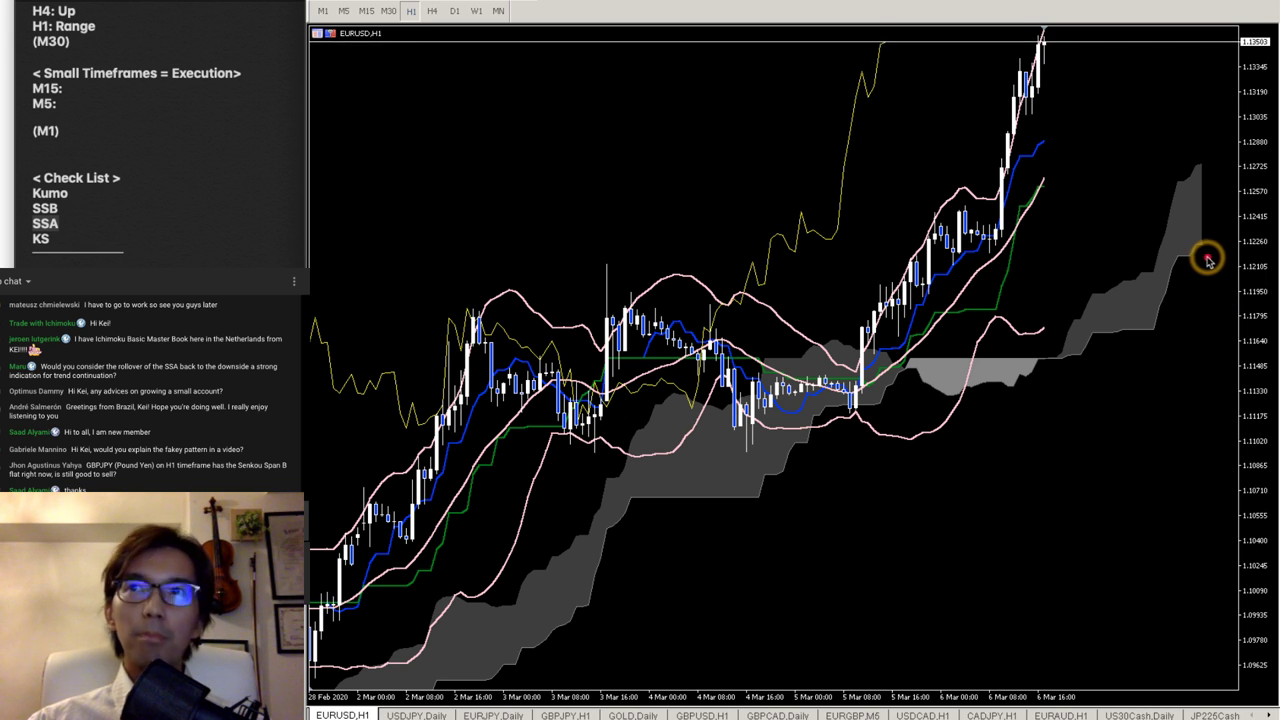
pyautogui.moveTo(1209, 258)
pyautogui.mouseDown()
pyautogui.moveTo(1192, 234)
pyautogui.moveTo(1213, 234)
pyautogui.moveTo(1202, 270)
pyautogui.mouseUp()
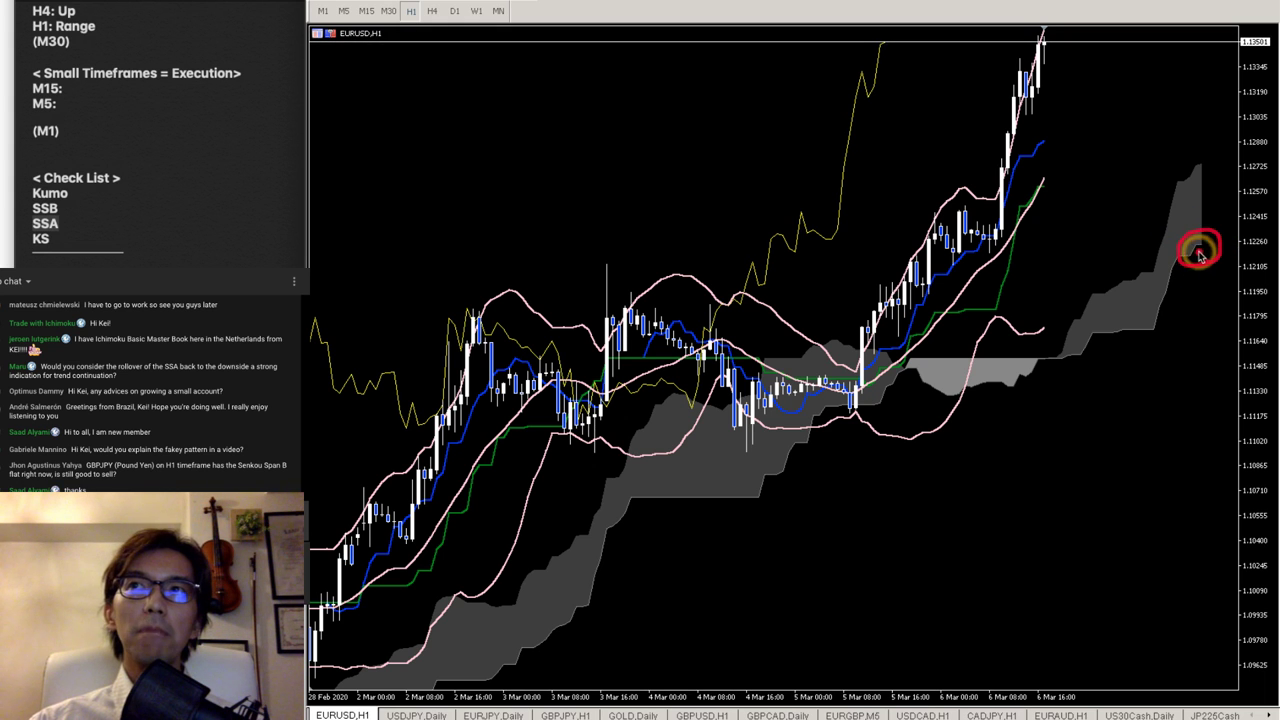
pyautogui.moveTo(1167, 219)
pyautogui.mouseDown()
pyautogui.moveTo(1171, 177)
pyautogui.moveTo(1196, 167)
pyautogui.mouseUp()
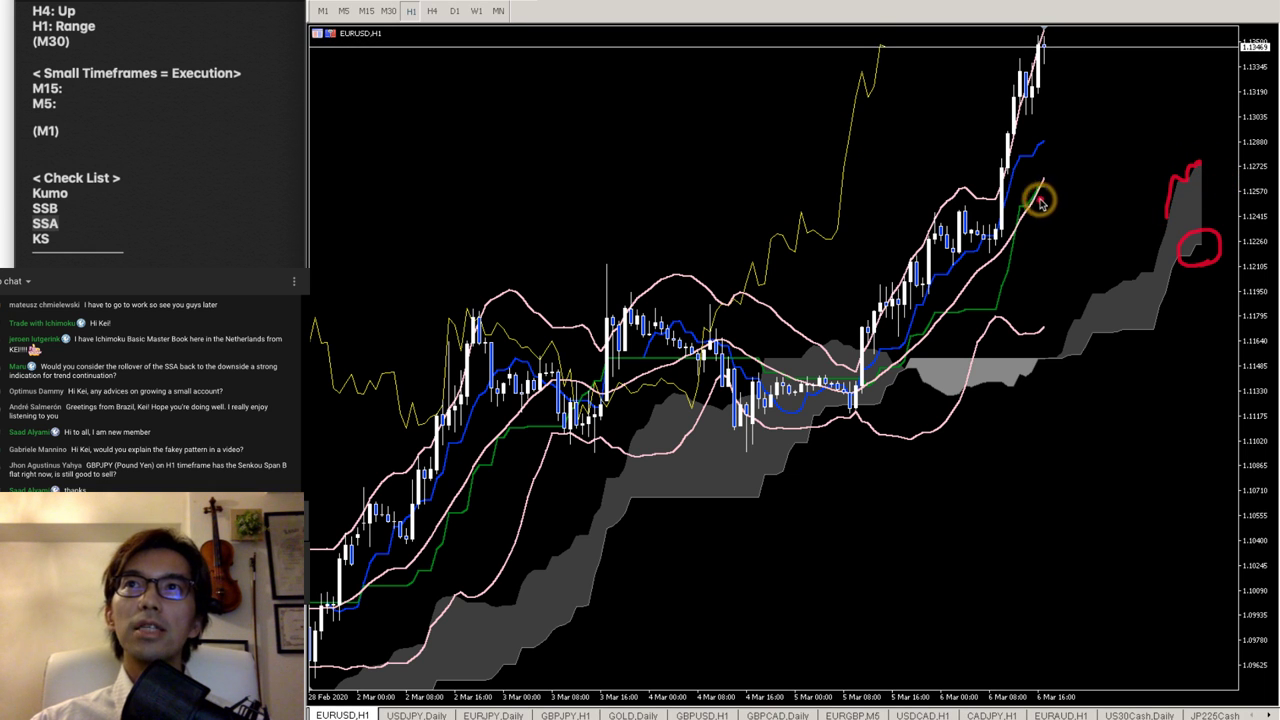
pyautogui.moveTo(1047, 201)
pyautogui.mouseDown()
pyautogui.moveTo(1022, 182)
pyautogui.moveTo(1040, 195)
pyautogui.mouseUp()
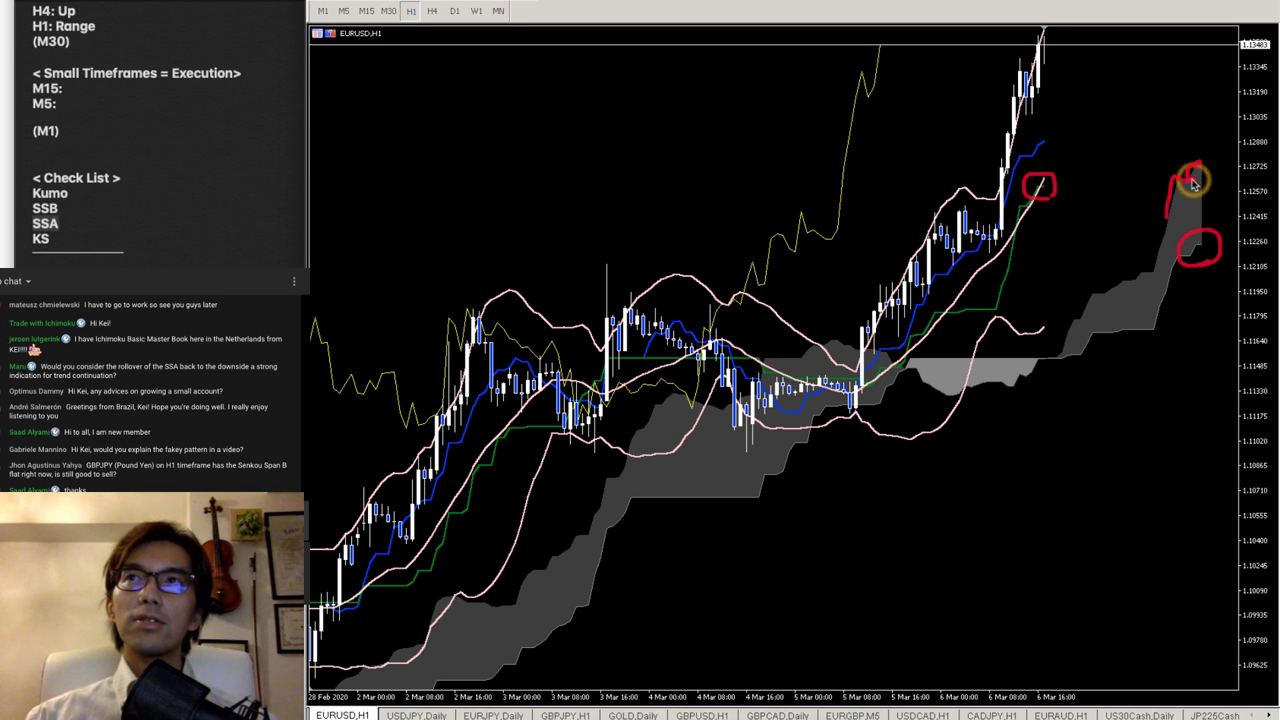
pyautogui.moveTo(1200, 165)
pyautogui.mouseDown()
pyautogui.moveTo(1200, 140)
pyautogui.moveTo(1213, 155)
pyautogui.mouseUp()
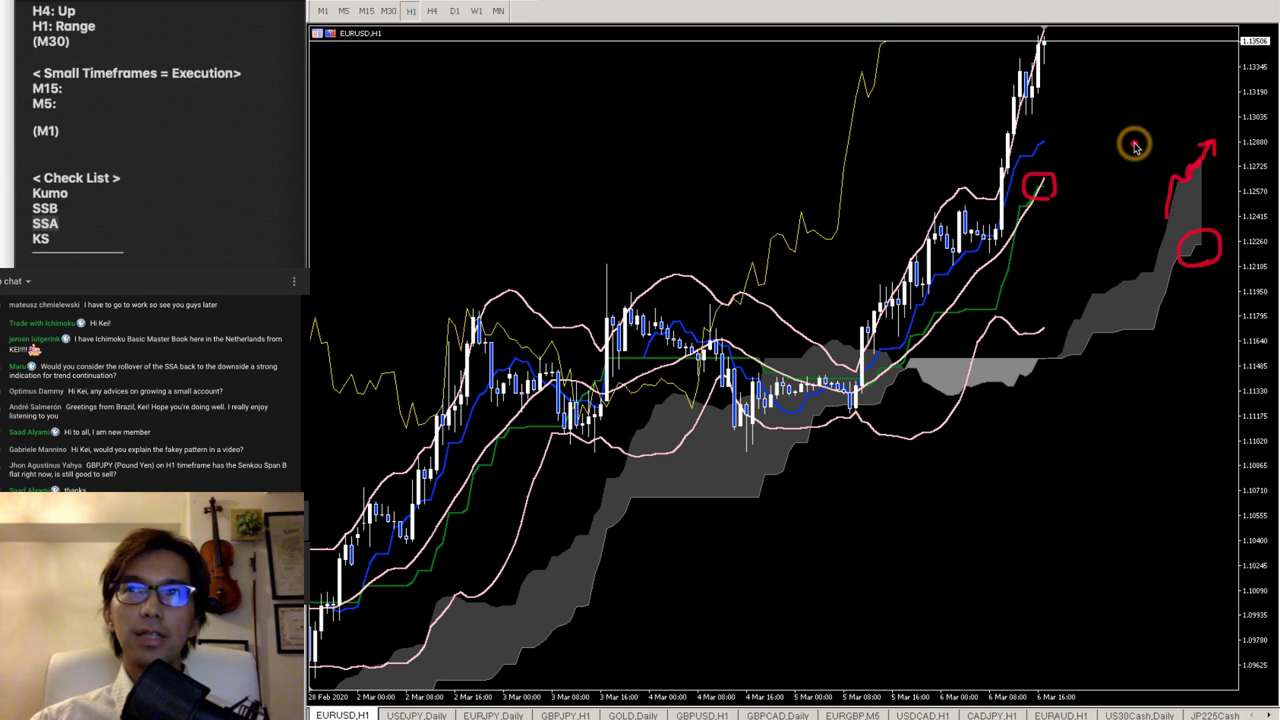
# - Replace the annotations with a projected falling upper cloud edge, a flat lower edge, and a downward arrow from the latest EURUSD price
pyautogui.press('Escape')
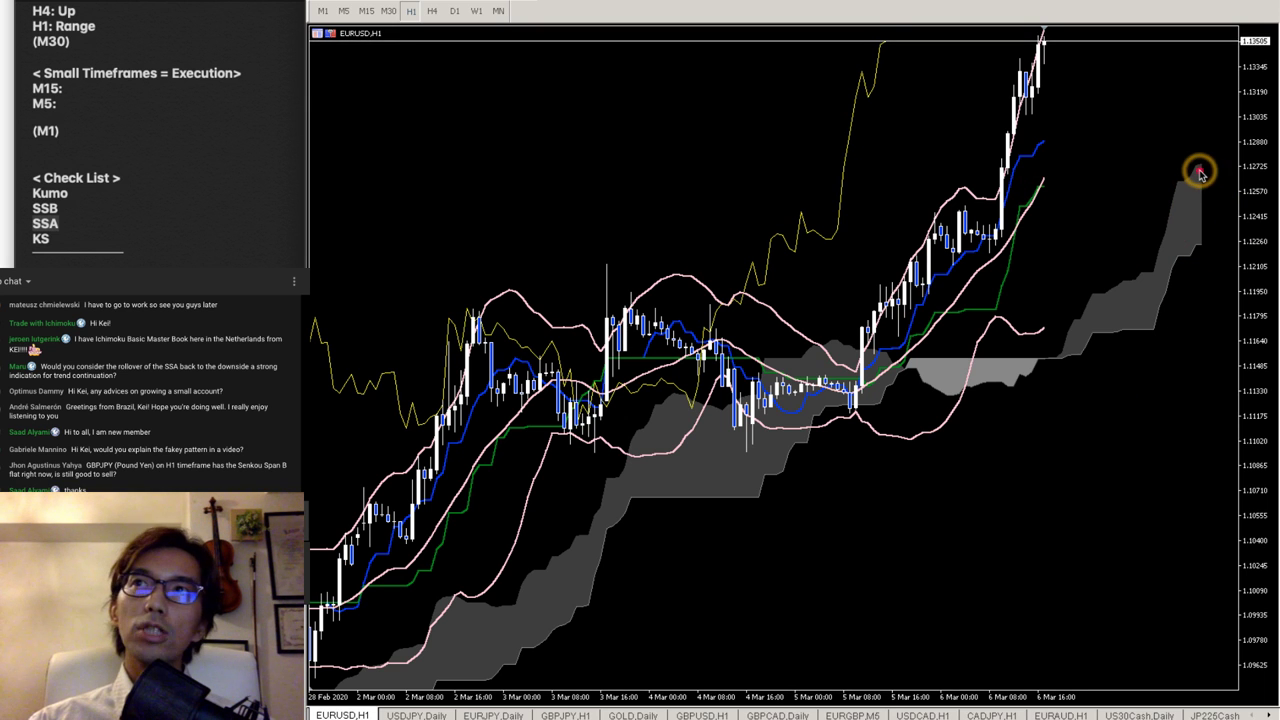
pyautogui.moveTo(1196, 165); pyautogui.dragTo(1228, 180)
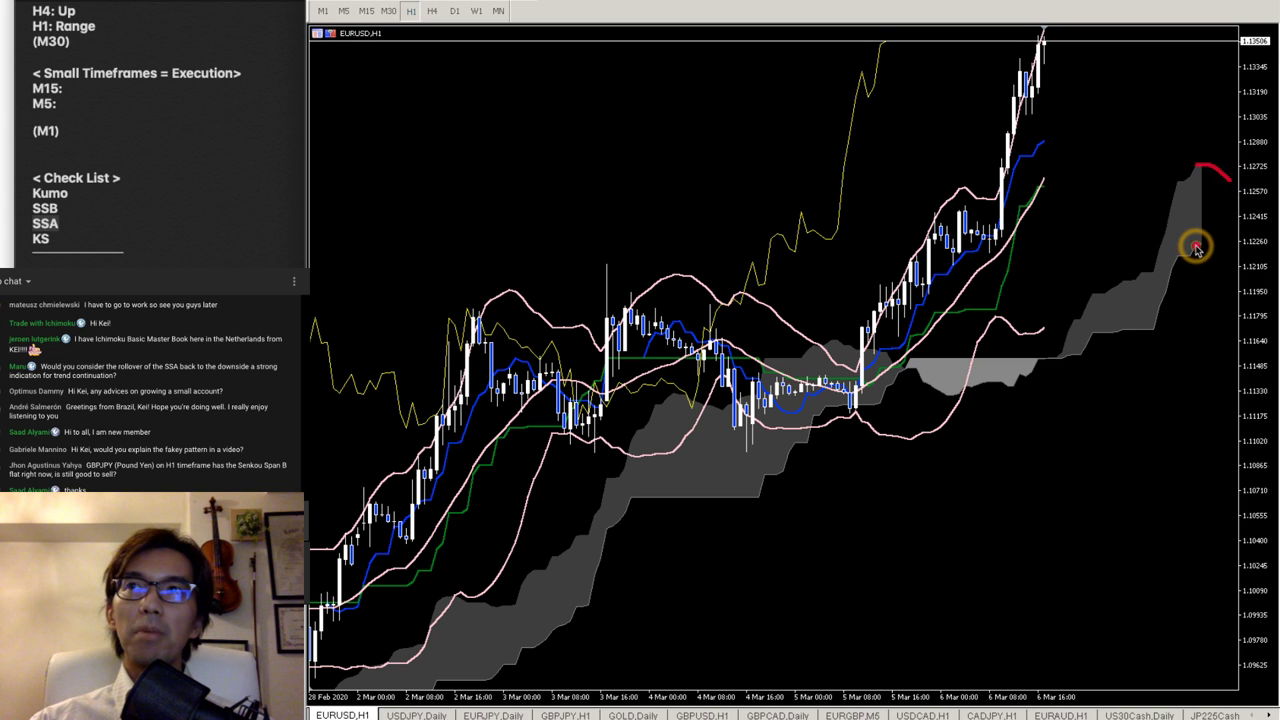
pyautogui.moveTo(1196, 248); pyautogui.dragTo(1220, 250)
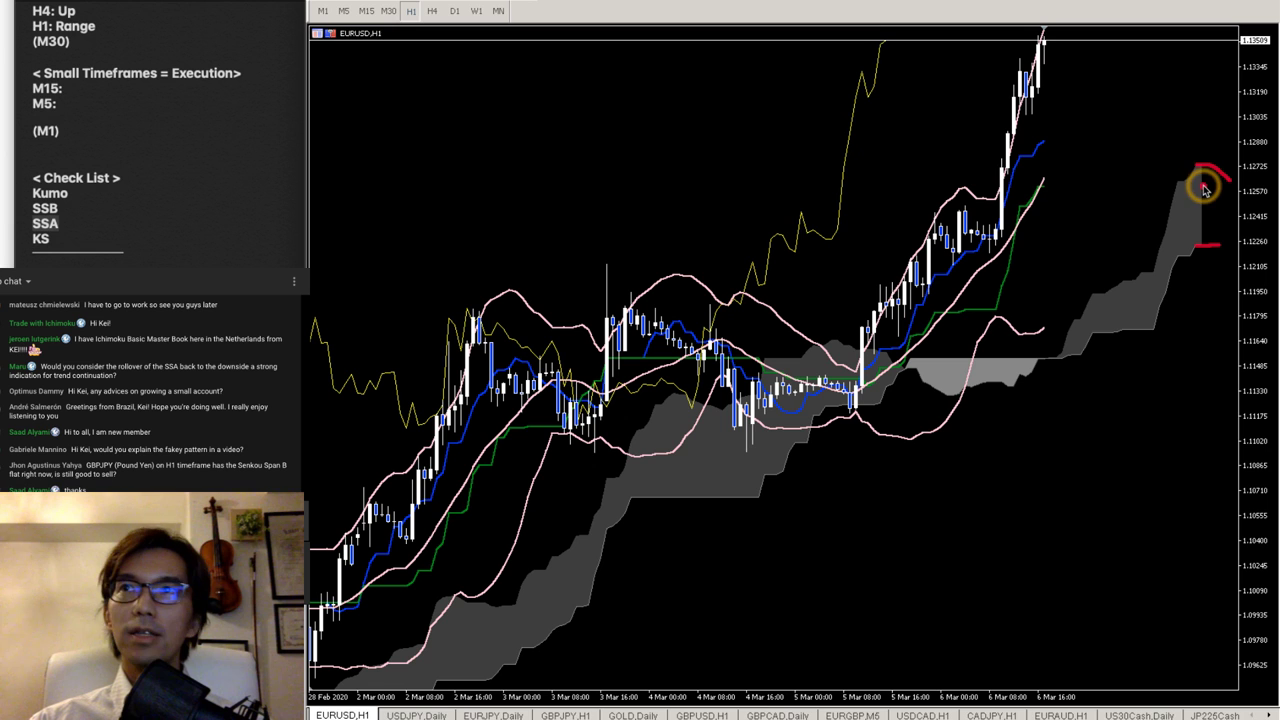
pyautogui.moveTo(1206, 186)
pyautogui.mouseDown()
pyautogui.moveTo(1194, 180)
pyautogui.moveTo(1206, 169)
pyautogui.moveTo(1257, 220)
pyautogui.mouseUp()
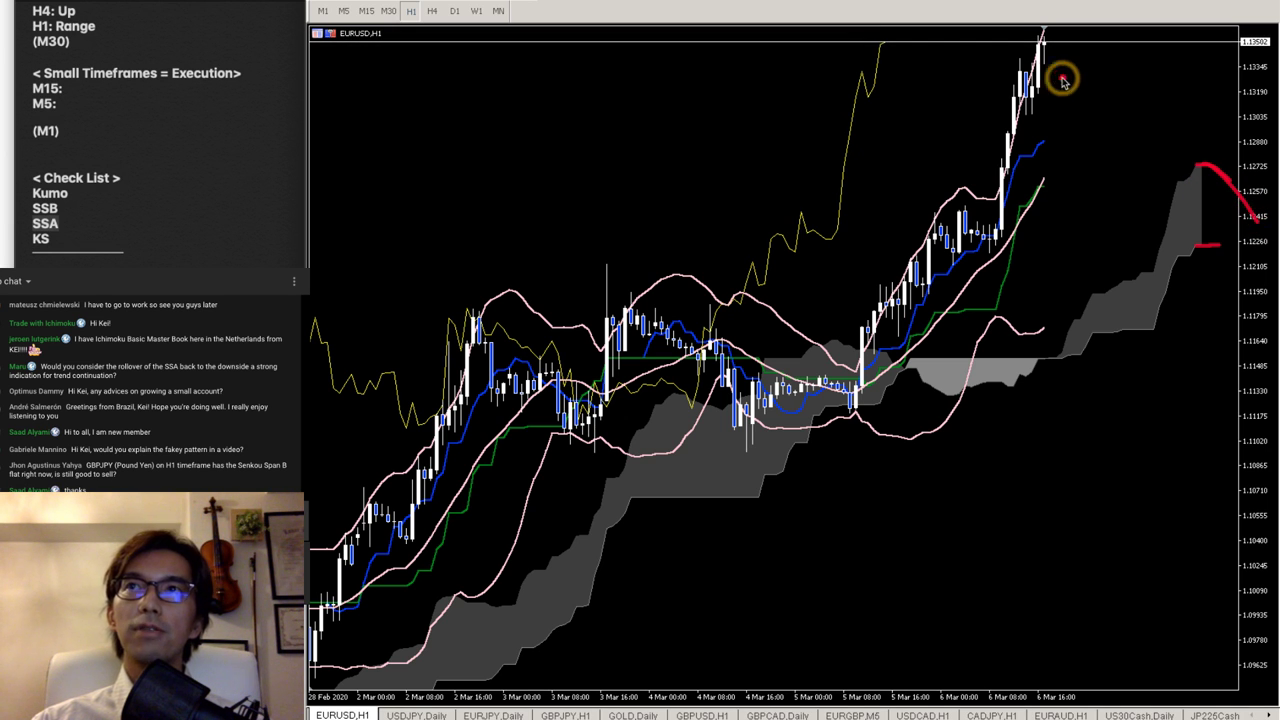
pyautogui.moveTo(1041, 50)
pyautogui.mouseDown()
pyautogui.moveTo(1088, 100)
pyautogui.moveTo(1086, 114)
pyautogui.moveTo(1068, 113)
pyautogui.mouseUp()
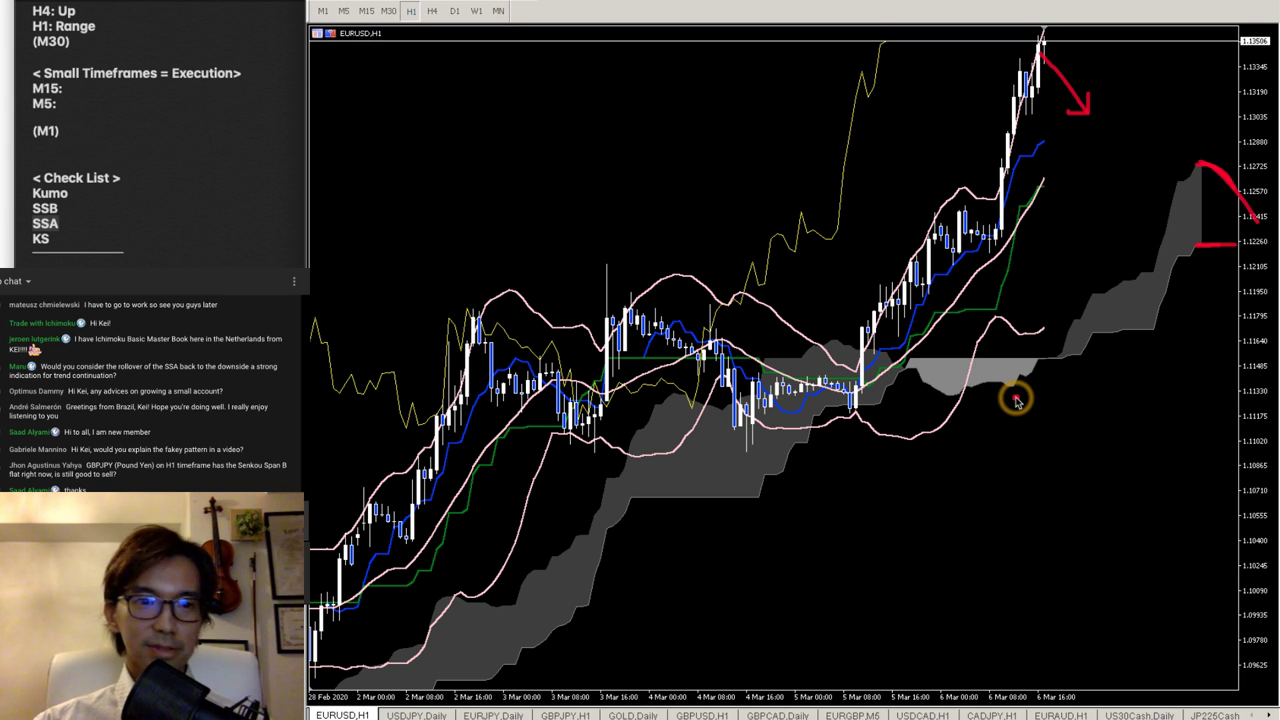
# - Clear the red annotations, switch to the GBPJPY H1 chart, and compress its price scale
pyautogui.click(1015, 400)
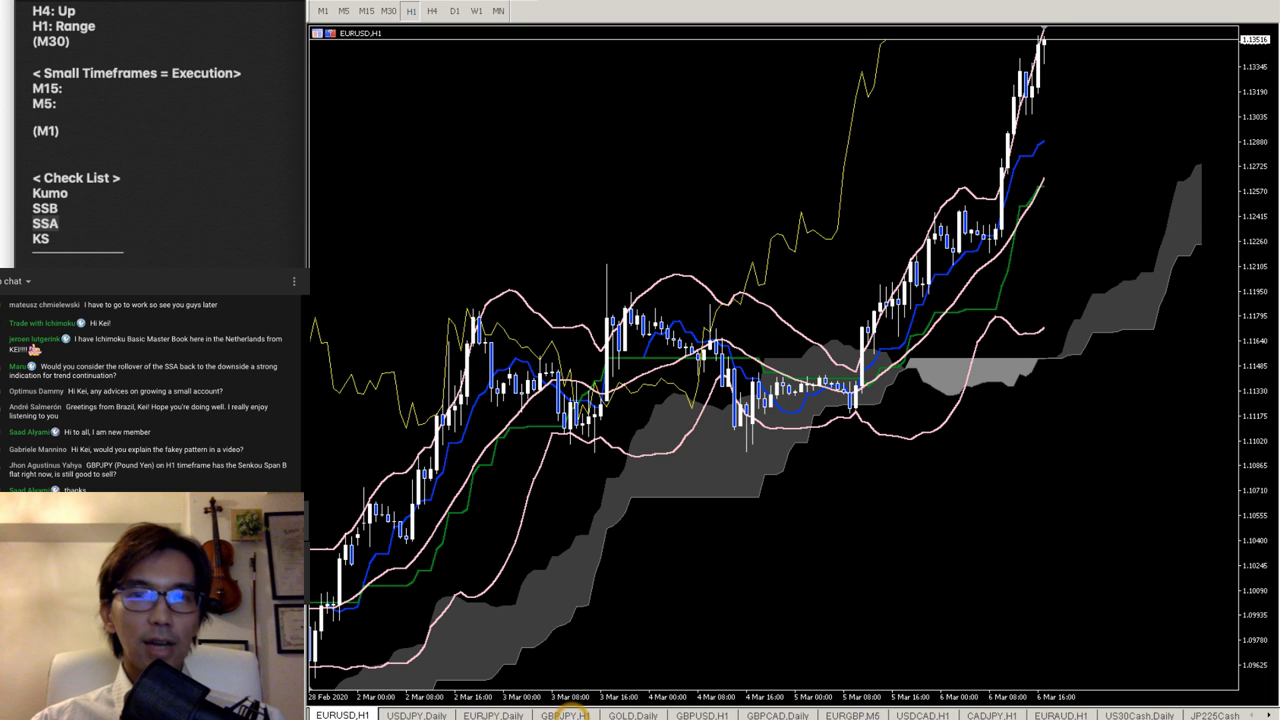
pyautogui.hotkey('ctrl', 'F5')
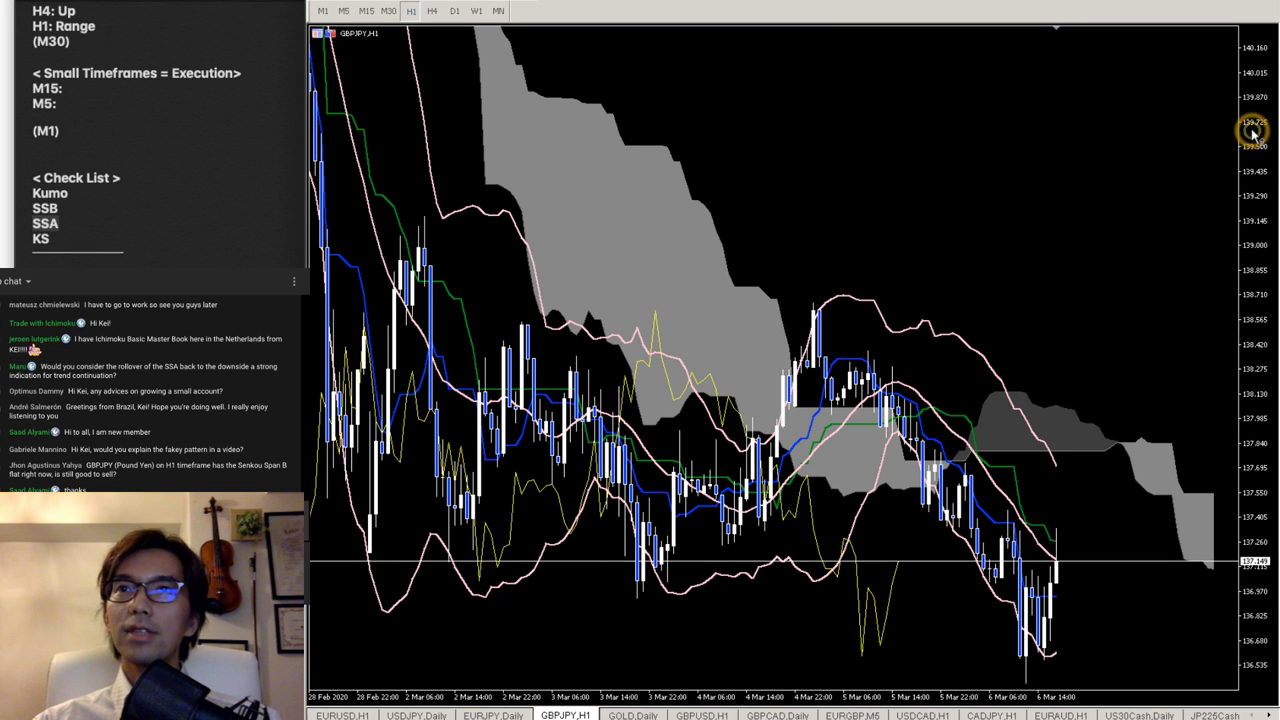
pyautogui.moveTo(1251, 129); pyautogui.dragTo(1262, 300)
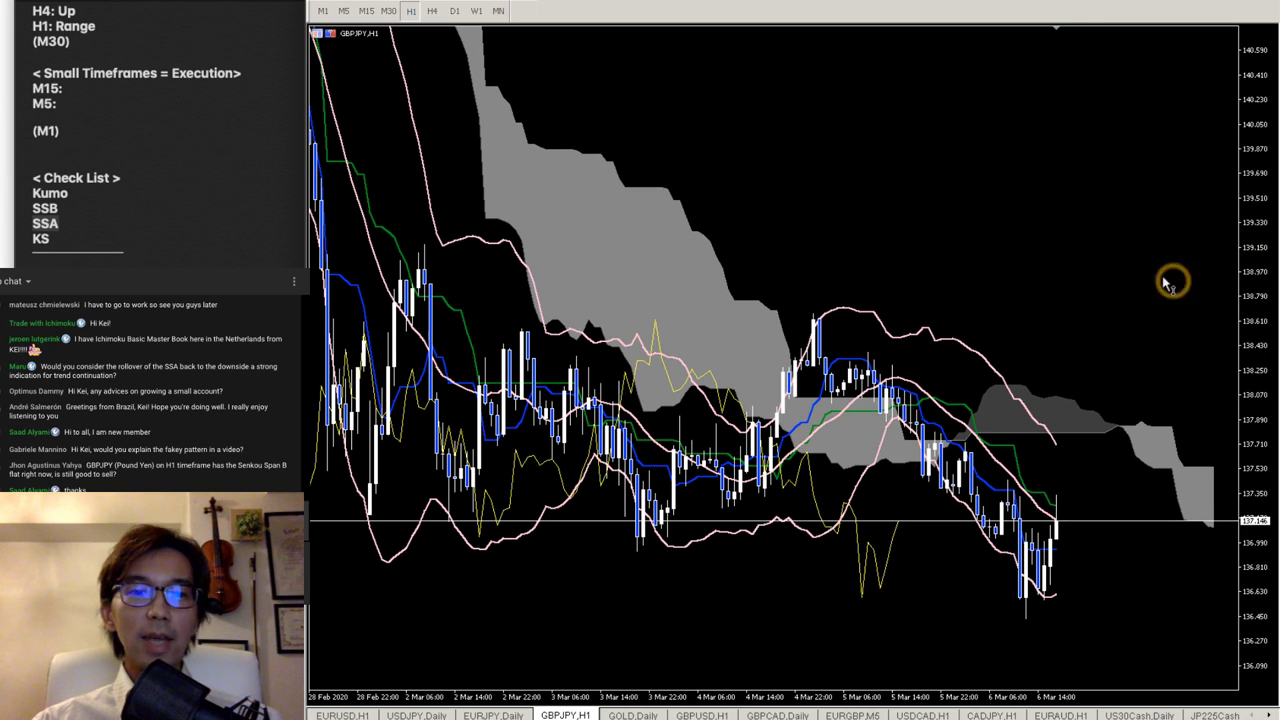
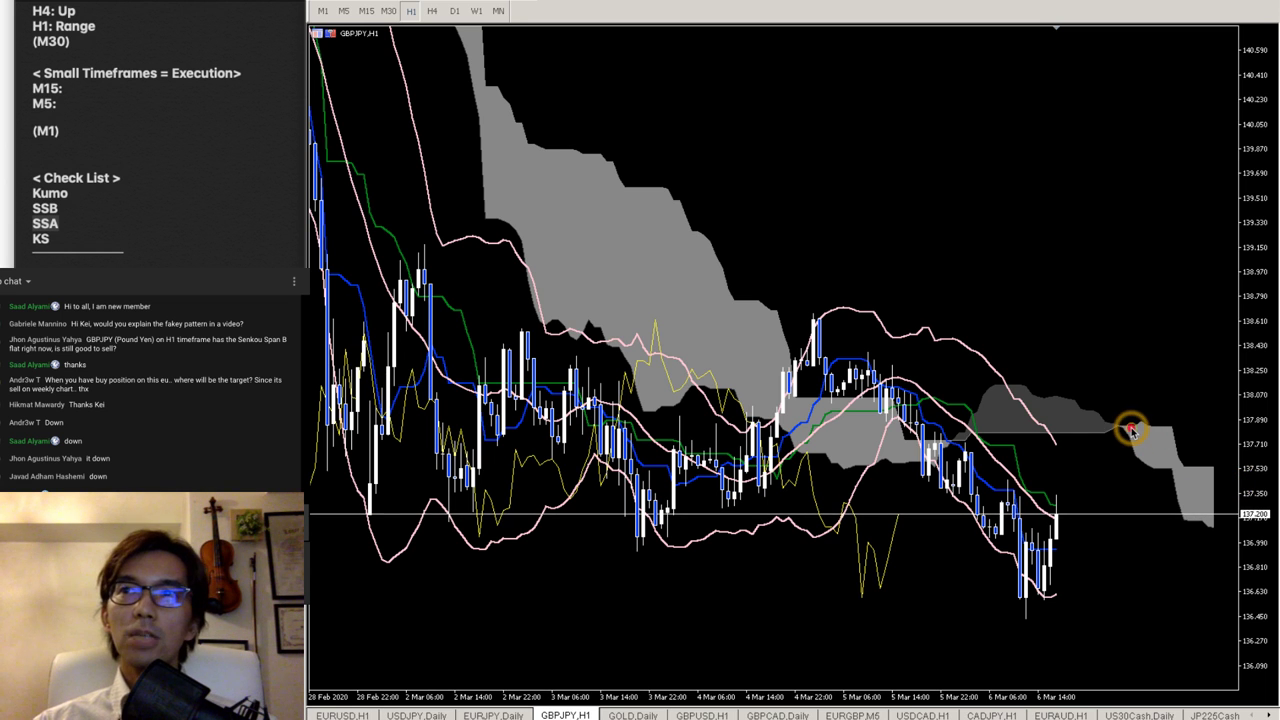
# - Draw downward red arrows along the falling future cloud and along GBPJPY's price decline from 5 to 6 March
pyautogui.moveTo(1131, 429); pyautogui.dragTo(1248, 543)
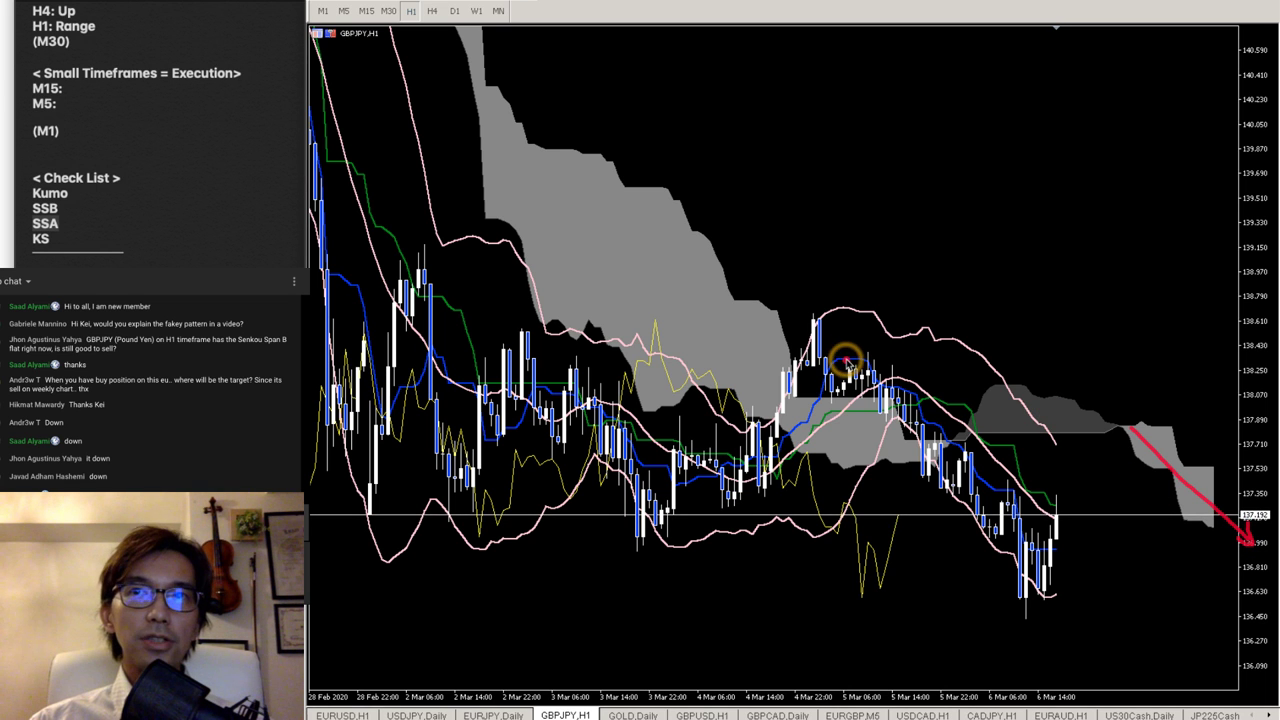
pyautogui.moveTo(849, 364); pyautogui.dragTo(1043, 589)
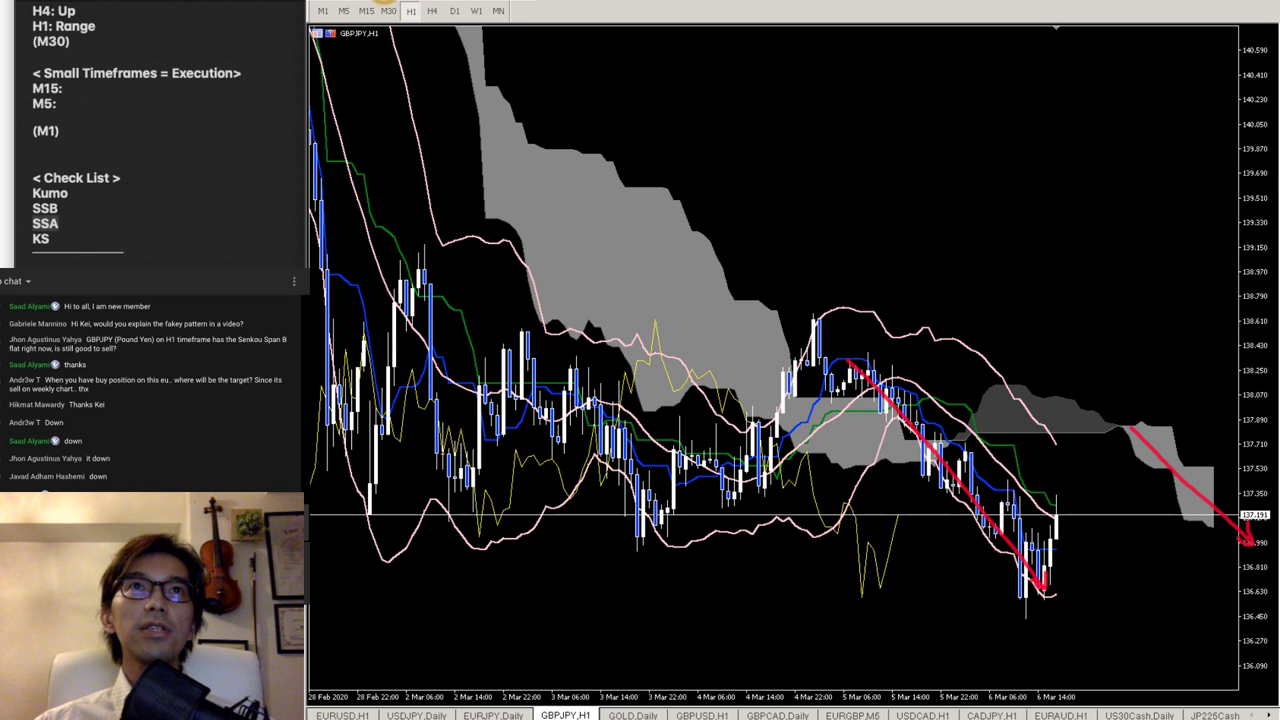
# - Add horizontal lines near the 3 March low and at 137.448, and trace the declining swings from the 4 March high into a projected downward arrow
pyautogui.click(657, 544)
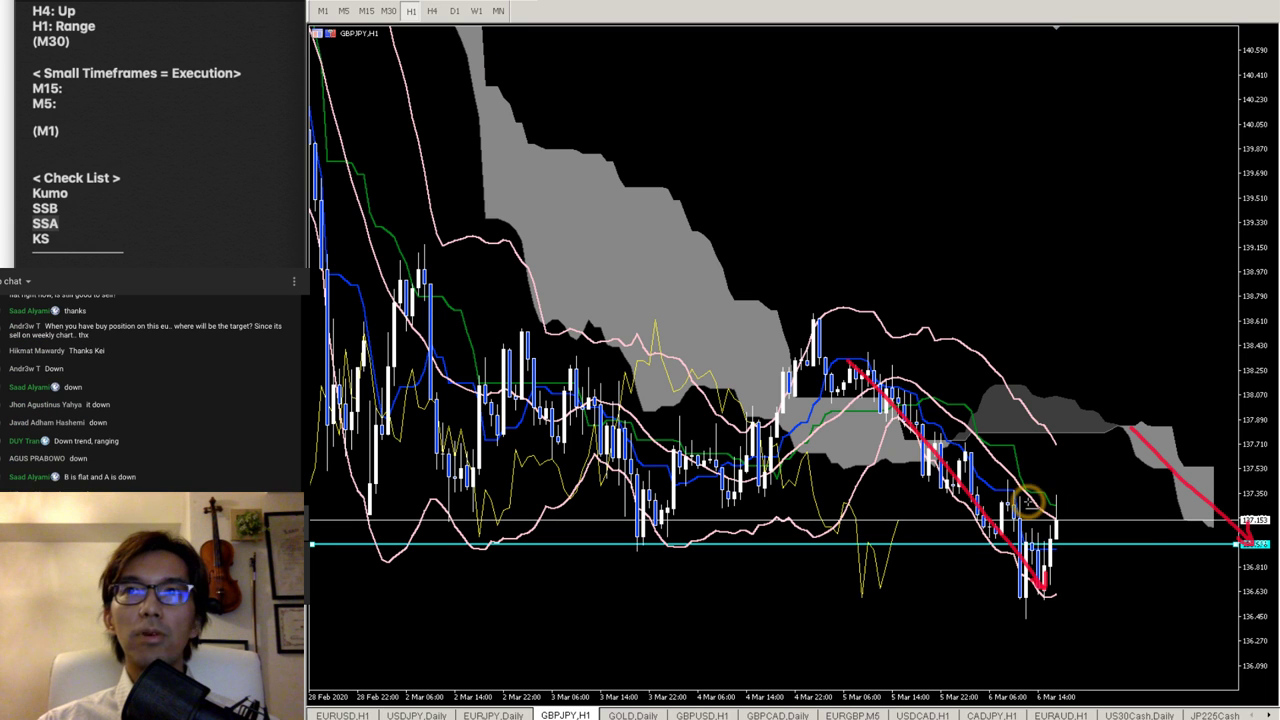
pyautogui.click(990, 480)
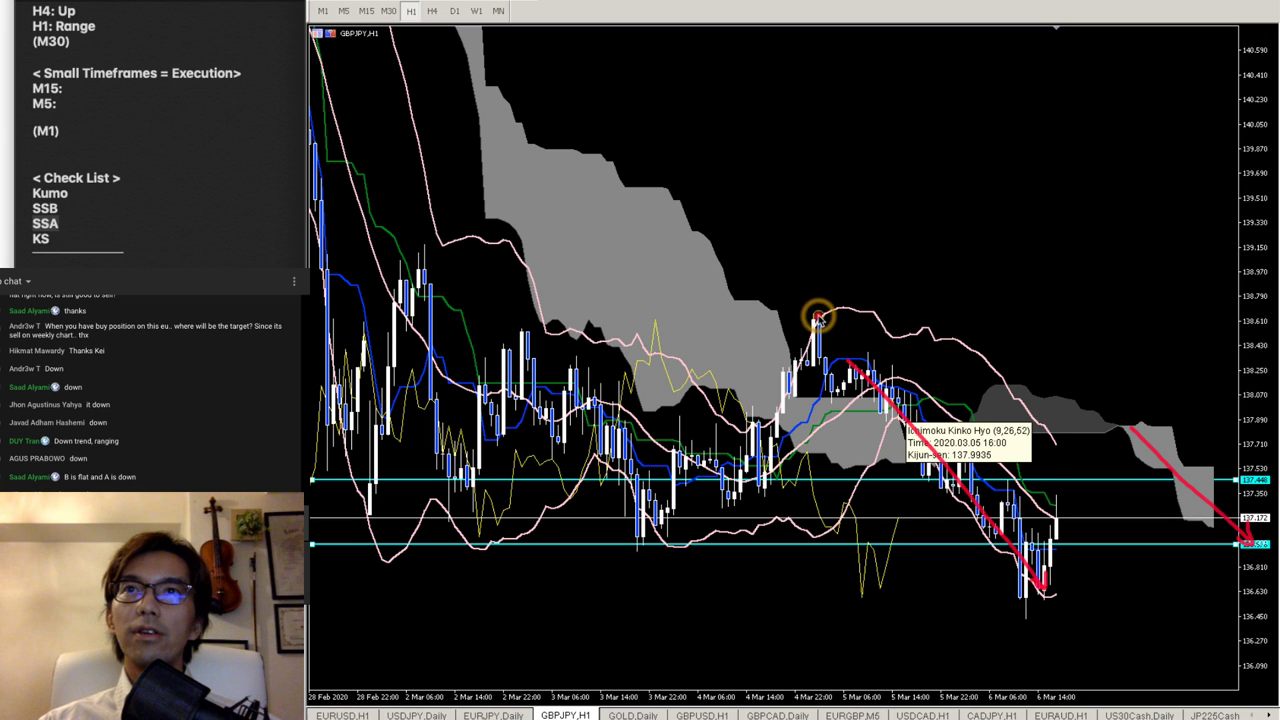
pyautogui.moveTo(817, 318)
pyautogui.mouseDown()
pyautogui.moveTo(845, 398)
pyautogui.moveTo(871, 352)
pyautogui.moveTo(952, 490)
pyautogui.moveTo(970, 458)
pyautogui.moveTo(1000, 556)
pyautogui.moveTo(1012, 508)
pyautogui.moveTo(1041, 588)
pyautogui.moveTo(1058, 522)
pyautogui.moveTo(1135, 655)
pyautogui.moveTo(1150, 650)
pyautogui.moveTo(1138, 668)
pyautogui.mouseUp()
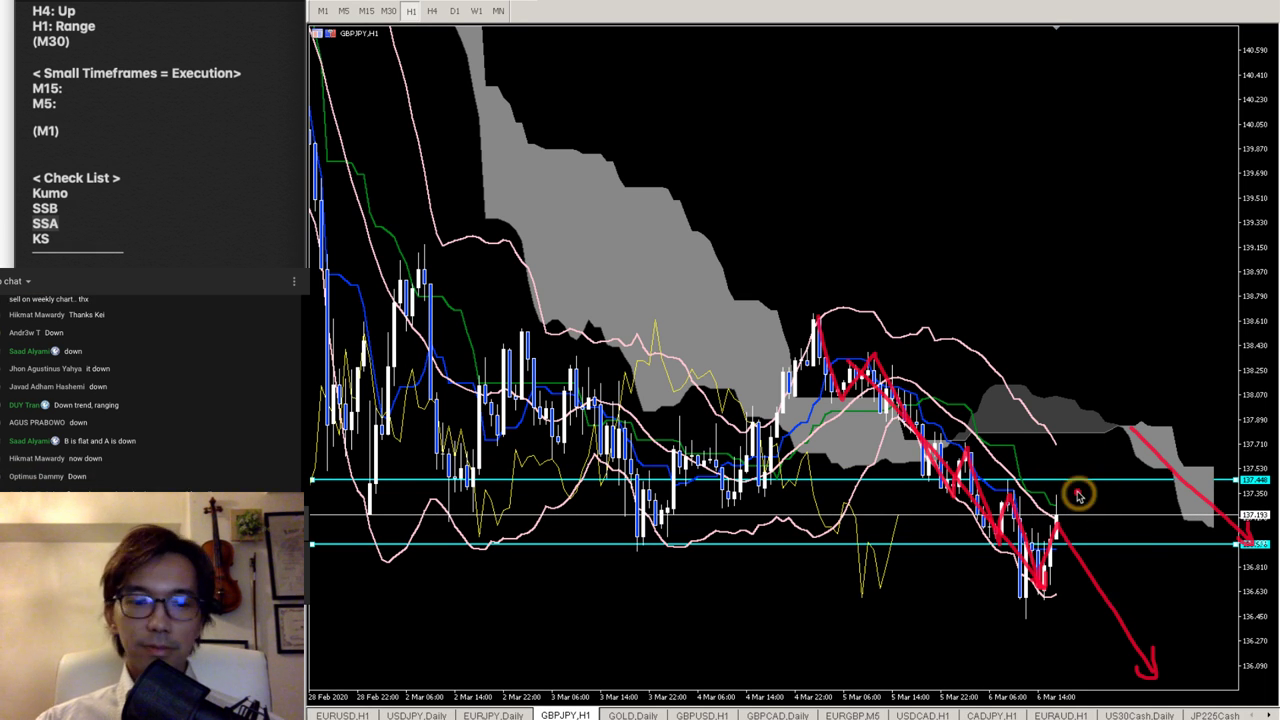
# - Clear the red annotations, then circle the future cloud's flat upper edge and trace its falling lower edge down to the cloud's end
pyautogui.press('Escape')
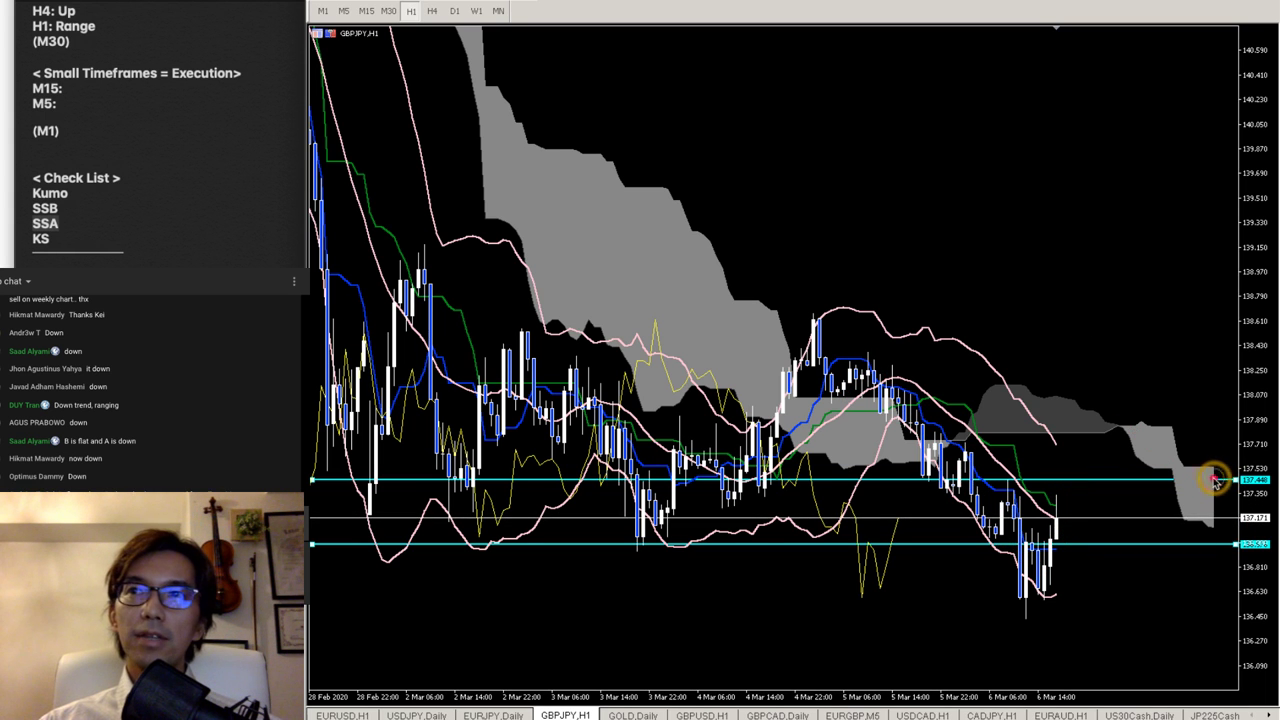
pyautogui.moveTo(1216, 480)
pyautogui.mouseDown()
pyautogui.moveTo(1173, 476)
pyautogui.moveTo(1203, 447)
pyautogui.moveTo(1226, 465)
pyautogui.moveTo(1216, 487)
pyautogui.mouseUp()
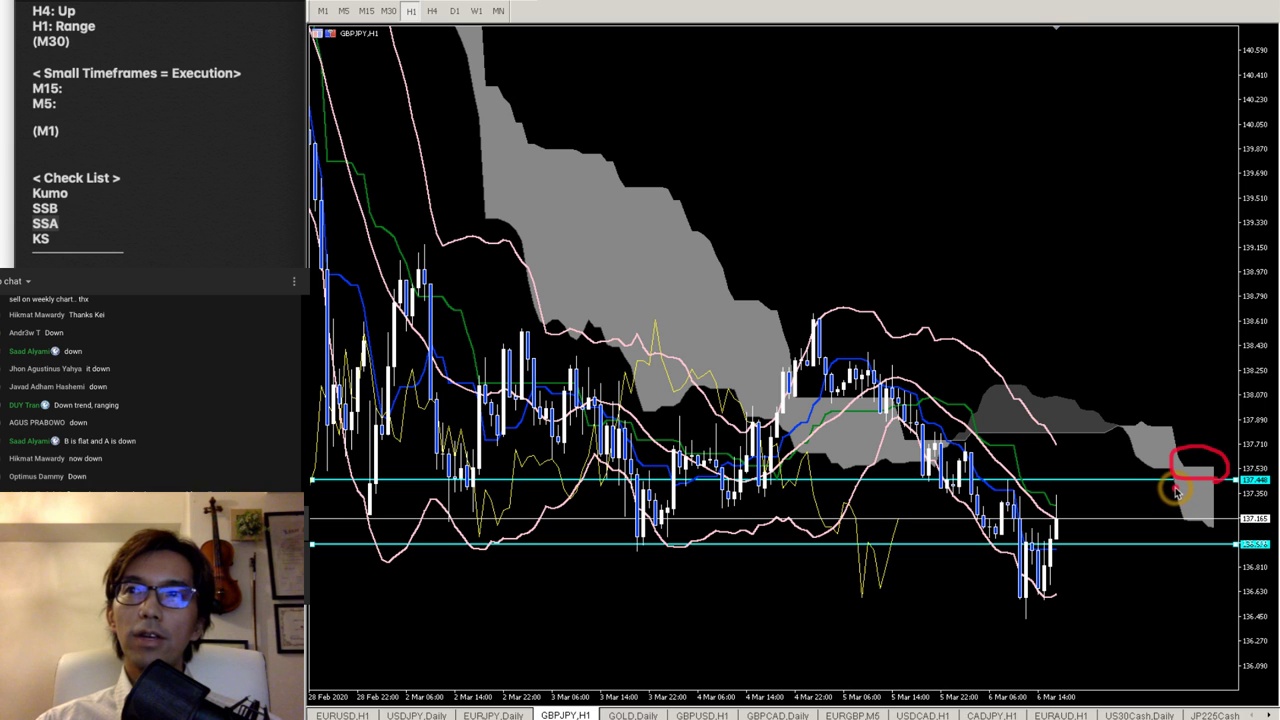
pyautogui.moveTo(1177, 489); pyautogui.dragTo(1213, 533)
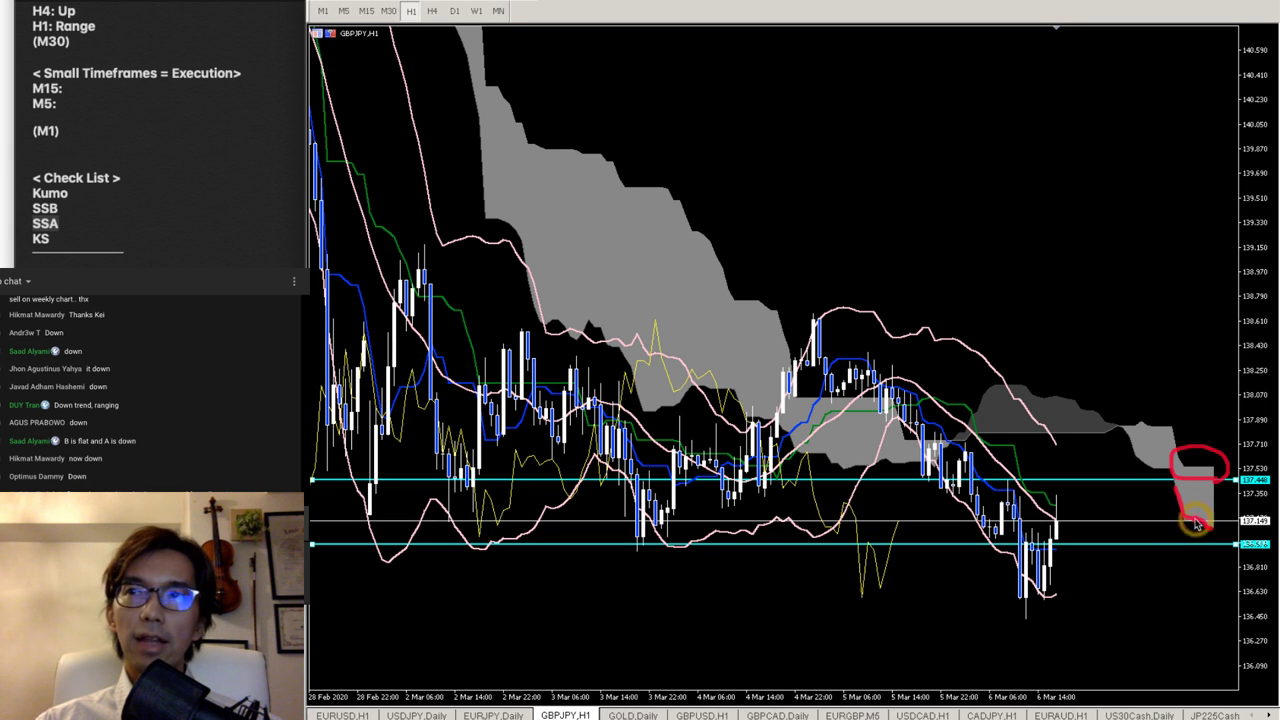
pyautogui.moveTo(1181, 491)
pyautogui.mouseDown()
pyautogui.moveTo(1186, 466)
pyautogui.moveTo(1200, 470)
pyautogui.moveTo(1178, 488)
pyautogui.moveTo(1213, 521)
pyautogui.moveTo(1195, 525)
pyautogui.moveTo(1190, 500)
pyautogui.moveTo(1215, 465)
pyautogui.moveTo(1210, 528)
pyautogui.mouseUp()
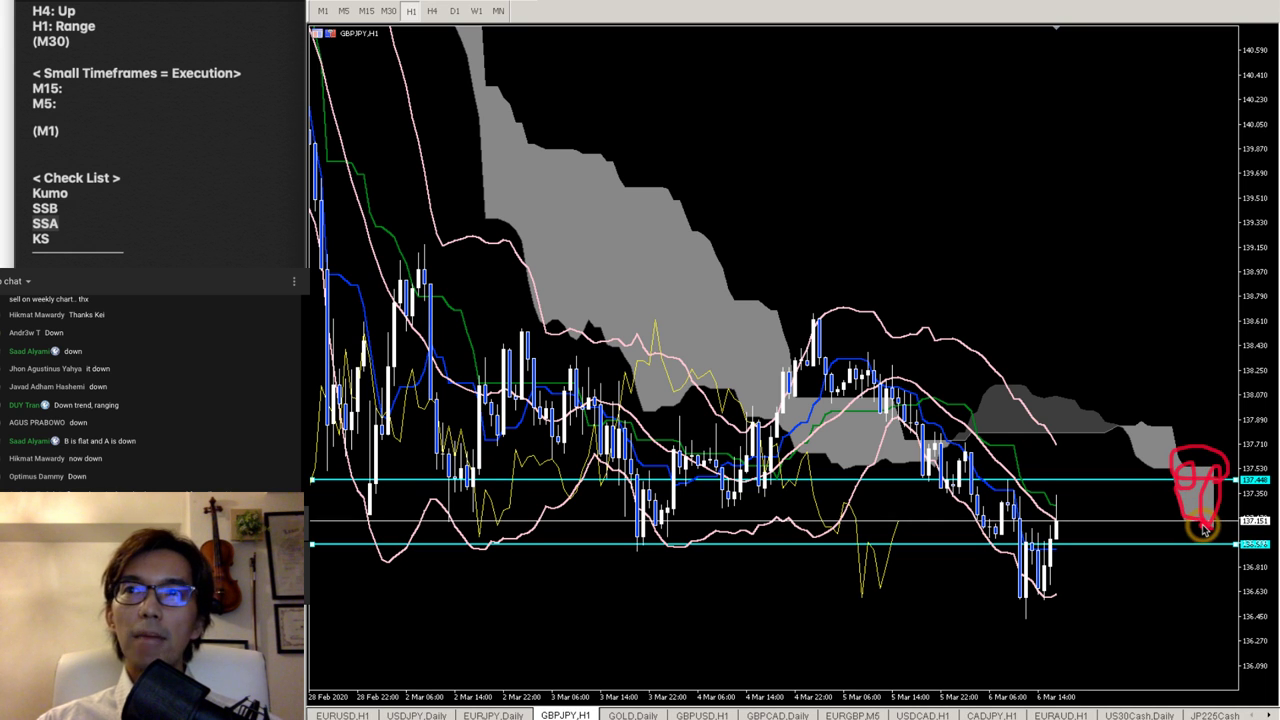
# - Draw a downward red arrow along the 5 to 6 March decline, circle the 6 March low, and draw a line from it up to the circled cloud edge
pyautogui.moveTo(898, 390)
pyautogui.mouseDown()
pyautogui.moveTo(1128, 617)
pyautogui.moveTo(1134, 608)
pyautogui.moveTo(1122, 636)
pyautogui.mouseUp()
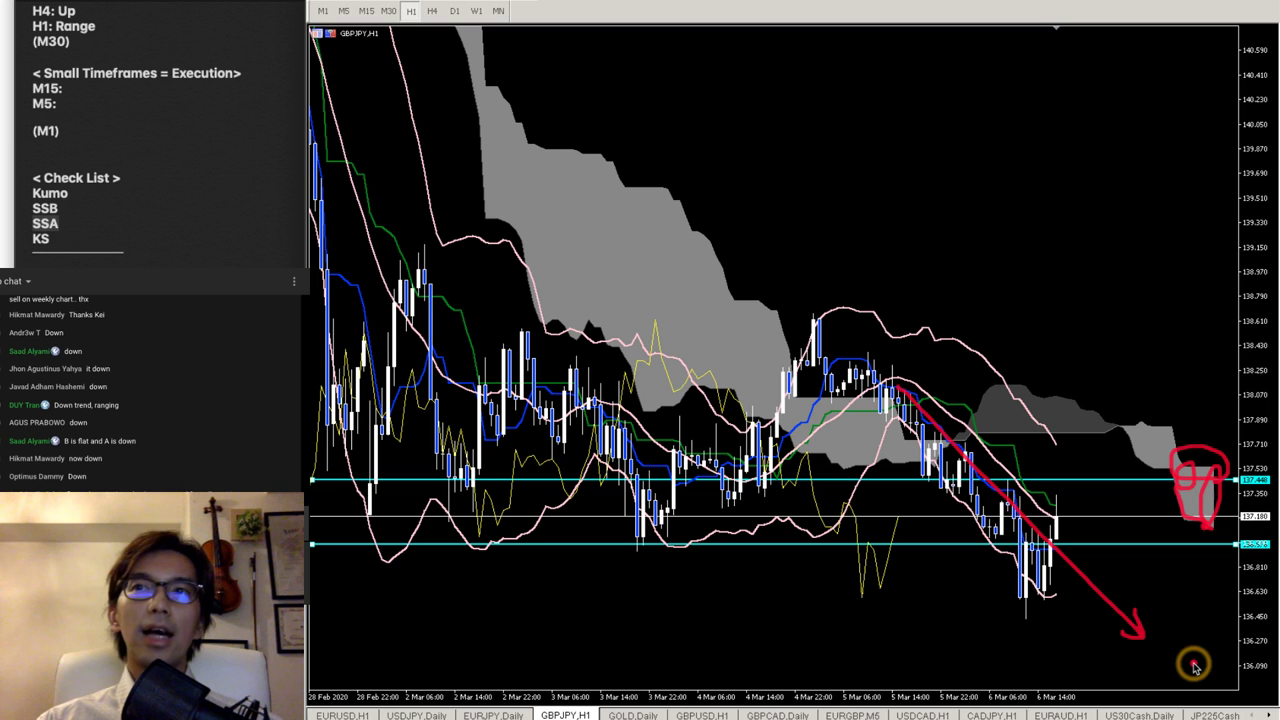
pyautogui.moveTo(1008, 608)
pyautogui.mouseDown()
pyautogui.moveTo(1028, 612)
pyautogui.moveTo(1011, 626)
pyautogui.mouseUp()
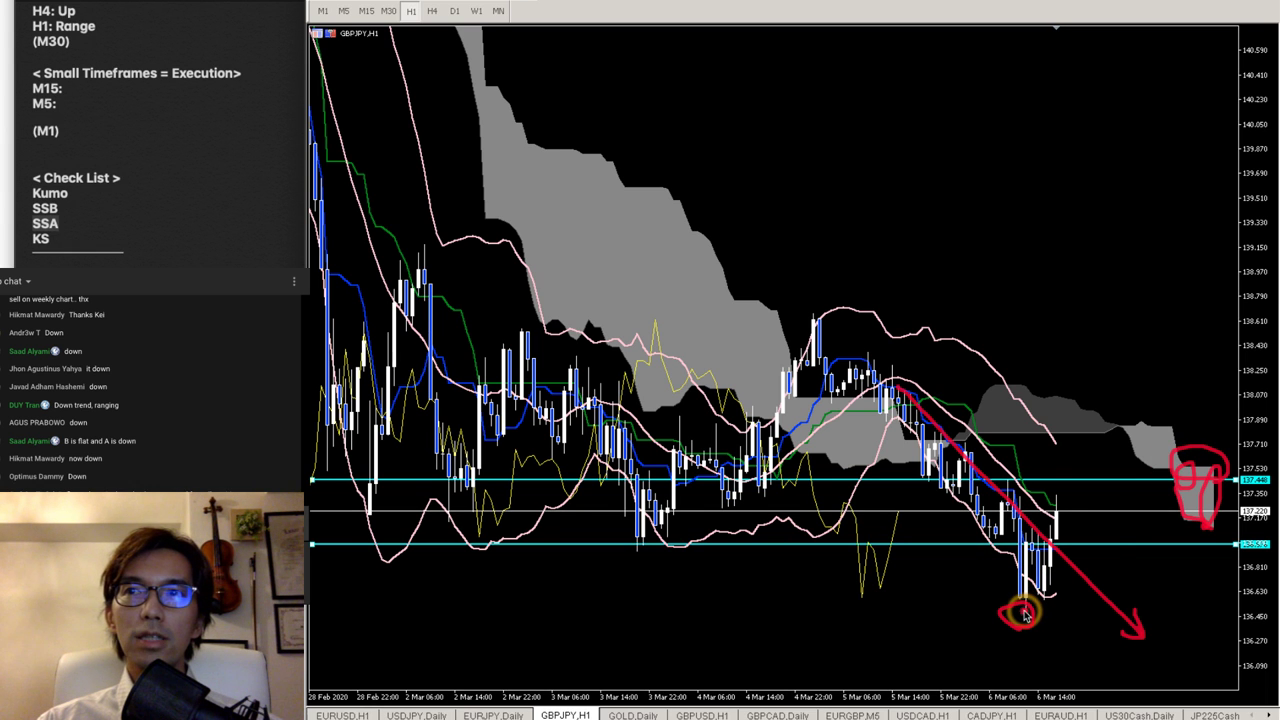
pyautogui.moveTo(1022, 614); pyautogui.dragTo(1186, 478)
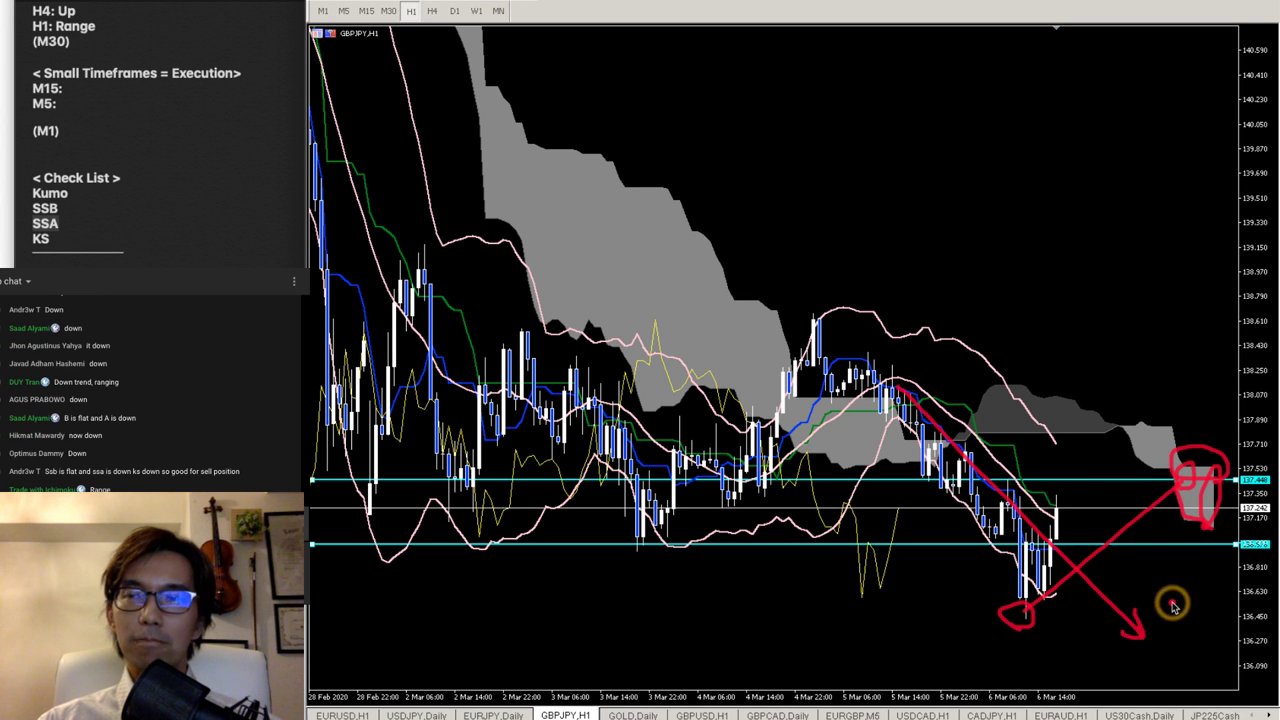
# - Clear the red annotations, then trace the latest 6 March swing into a projected downward arrow and add an upward arrow from the current price to the cloud
pyautogui.press('Escape')
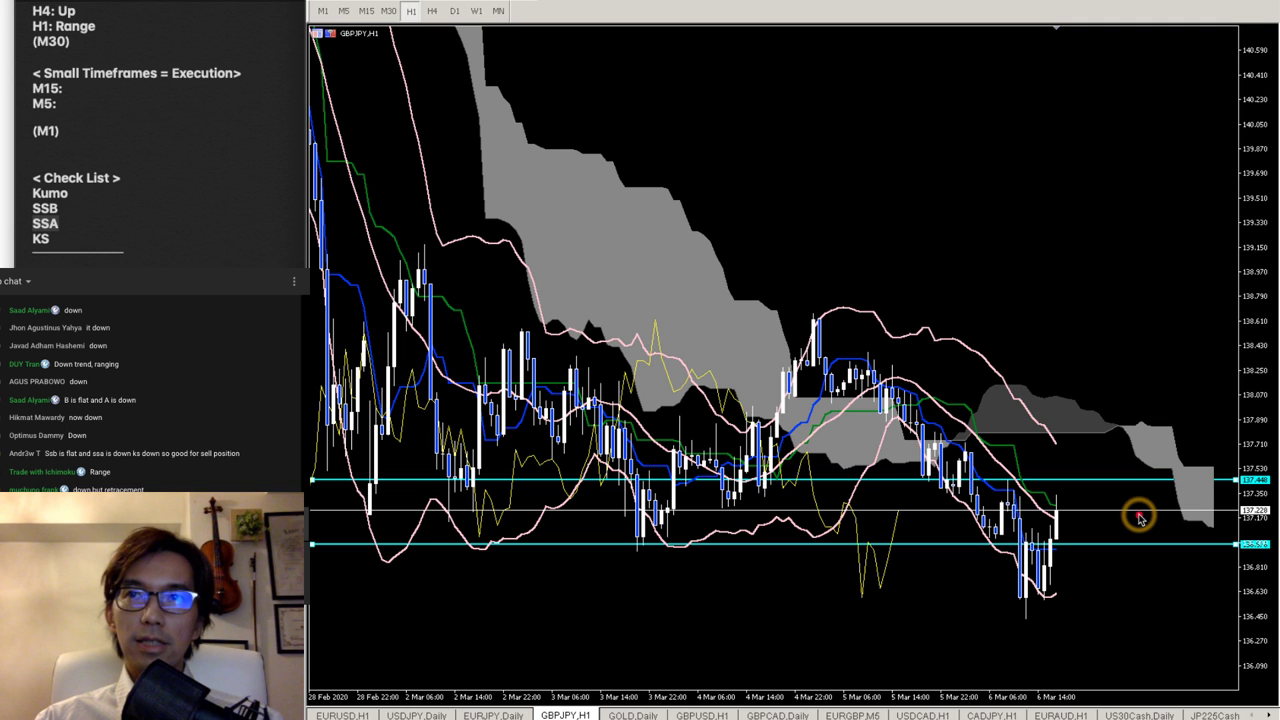
pyautogui.moveTo(1015, 512)
pyautogui.mouseDown()
pyautogui.moveTo(1049, 592)
pyautogui.moveTo(1059, 510)
pyautogui.moveTo(1070, 509)
pyautogui.moveTo(1057, 507)
pyautogui.moveTo(1131, 660)
pyautogui.mouseUp()
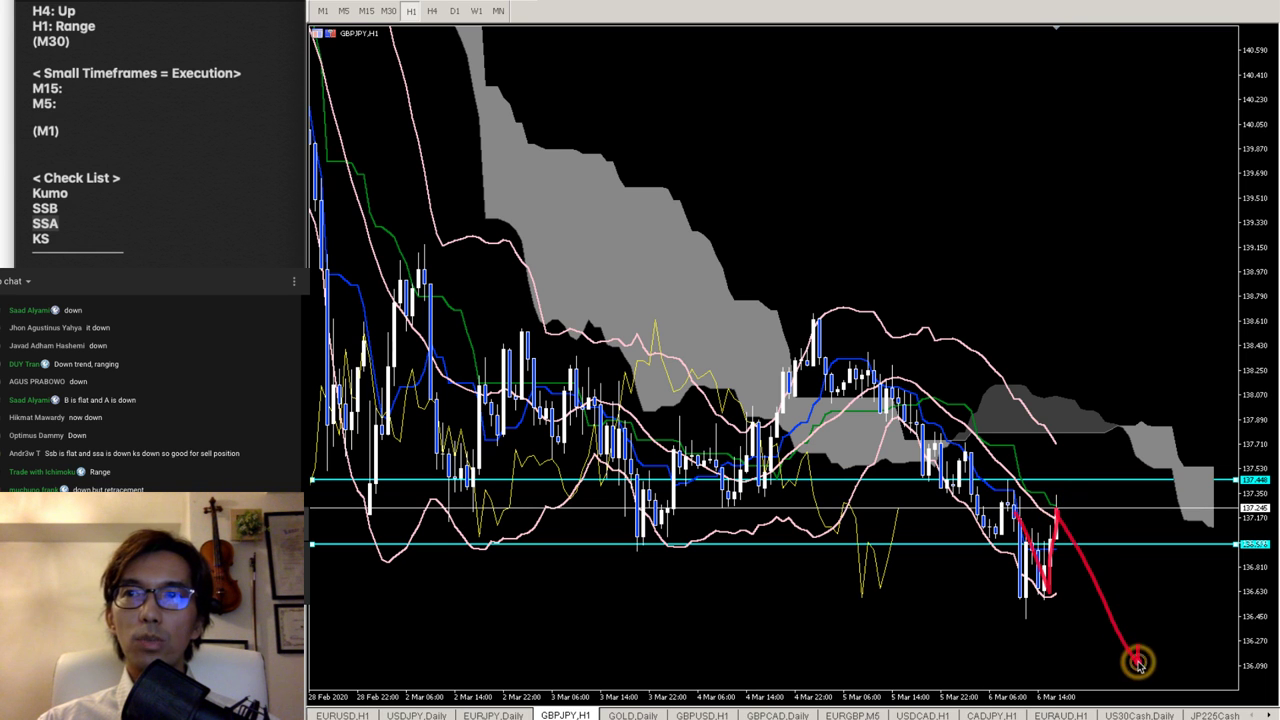
pyautogui.moveTo(1058, 515)
pyautogui.mouseDown()
pyautogui.moveTo(1088, 420)
pyautogui.moveTo(1098, 445)
pyautogui.mouseUp()
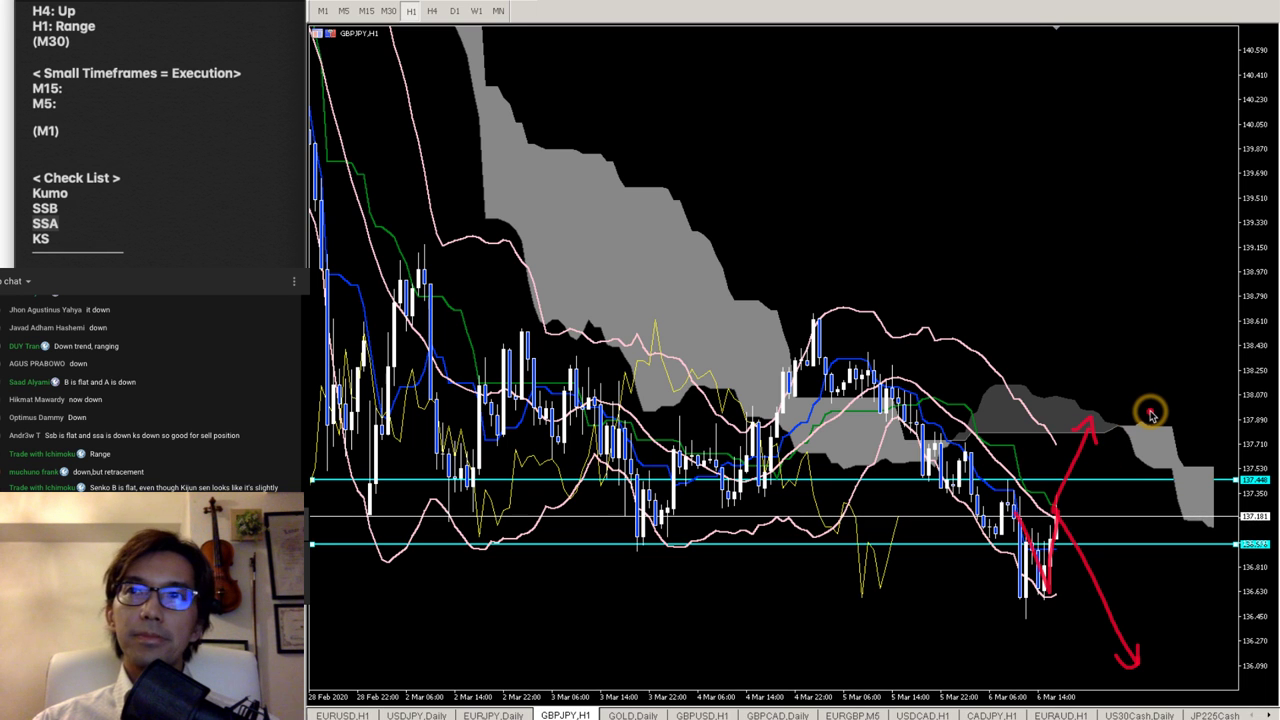
# - Clear the red annotations, then circle the future Kumo twist, the cloud section after it, and the large falling past cloud
pyautogui.press('e')
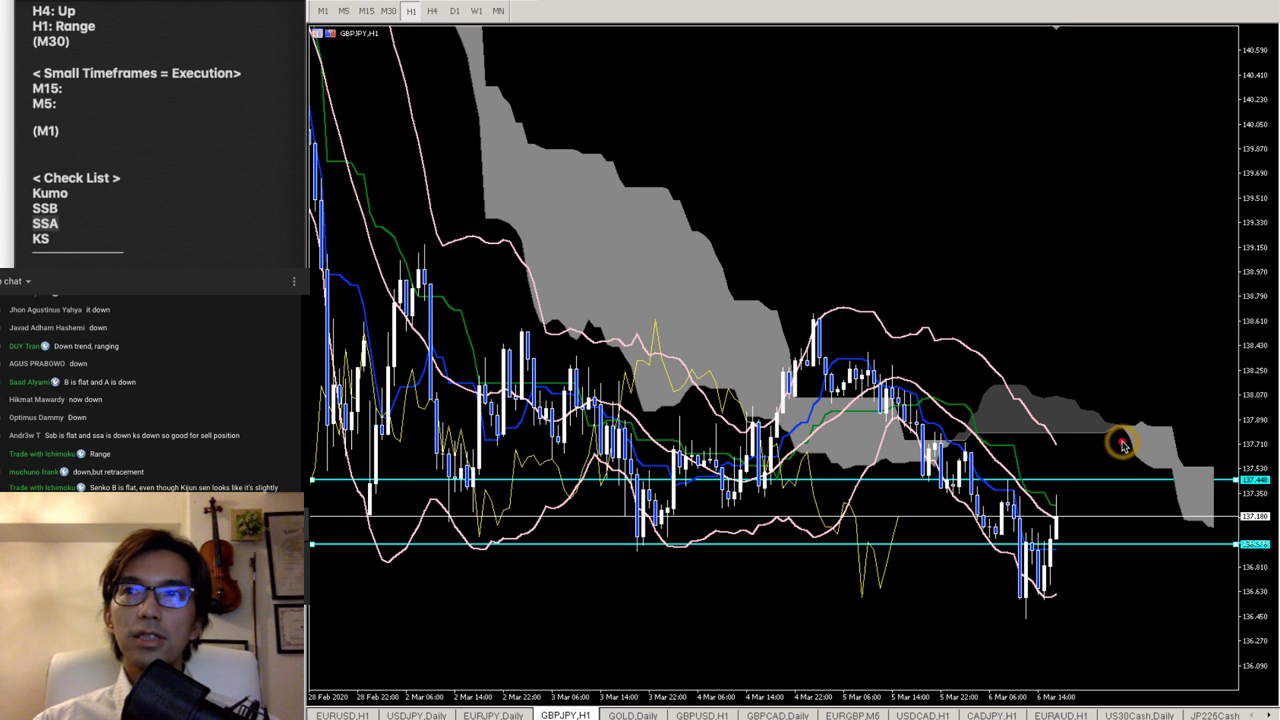
pyautogui.moveTo(1122, 445)
pyautogui.mouseDown()
pyautogui.moveTo(1102, 432)
pyautogui.moveTo(1120, 413)
pyautogui.moveTo(1134, 432)
pyautogui.moveTo(1118, 445)
pyautogui.moveTo(1104, 422)
pyautogui.moveTo(1124, 432)
pyautogui.mouseUp()
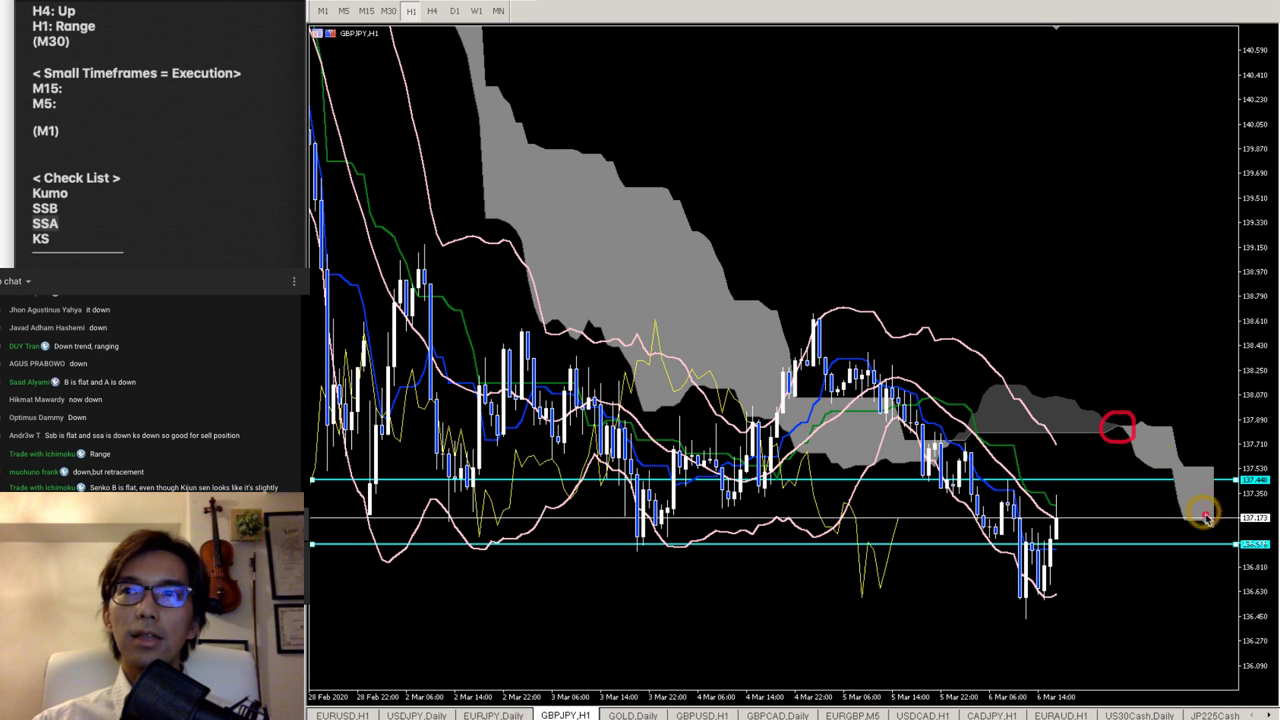
pyautogui.moveTo(1213, 537)
pyautogui.mouseDown()
pyautogui.moveTo(1175, 528)
pyautogui.moveTo(1102, 466)
pyautogui.moveTo(1090, 393)
pyautogui.moveTo(1197, 386)
pyautogui.moveTo(1228, 435)
pyautogui.moveTo(1237, 527)
pyautogui.moveTo(1217, 543)
pyautogui.moveTo(1186, 540)
pyautogui.mouseUp()
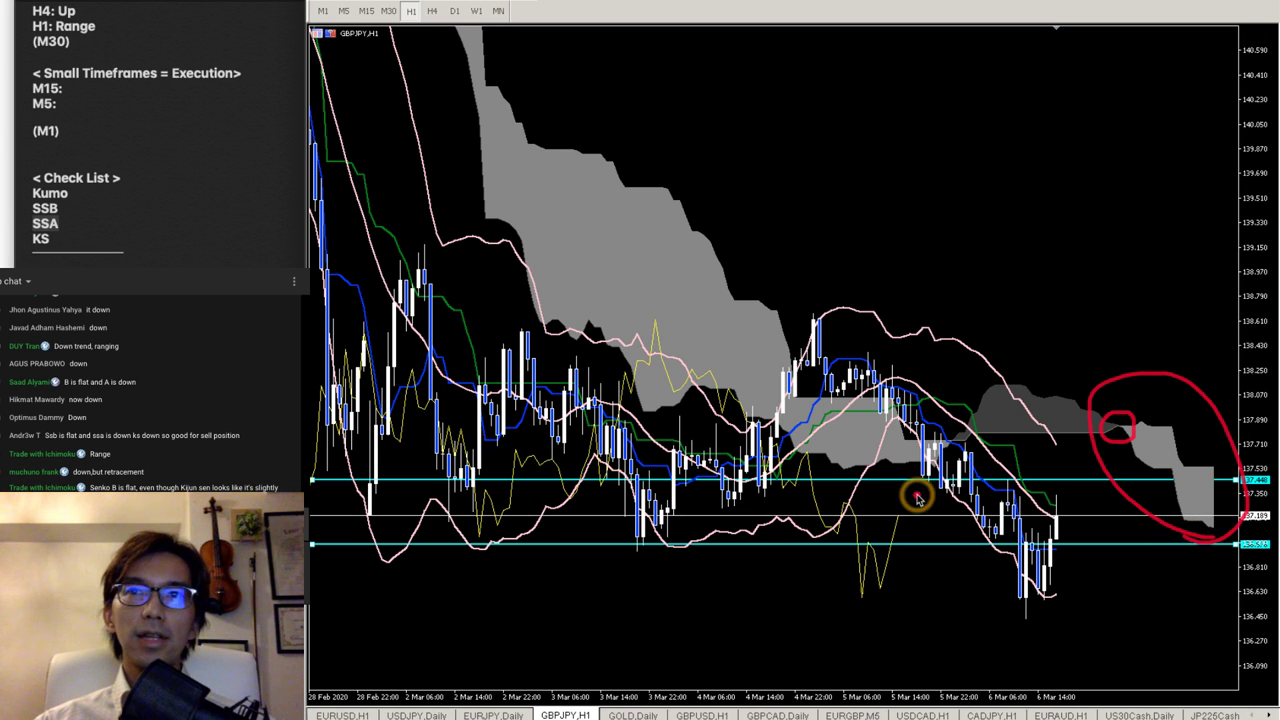
pyautogui.moveTo(855, 472)
pyautogui.mouseDown()
pyautogui.moveTo(483, 283)
pyautogui.moveTo(448, 116)
pyautogui.moveTo(653, 36)
pyautogui.moveTo(911, 286)
pyautogui.moveTo(890, 478)
pyautogui.mouseUp()
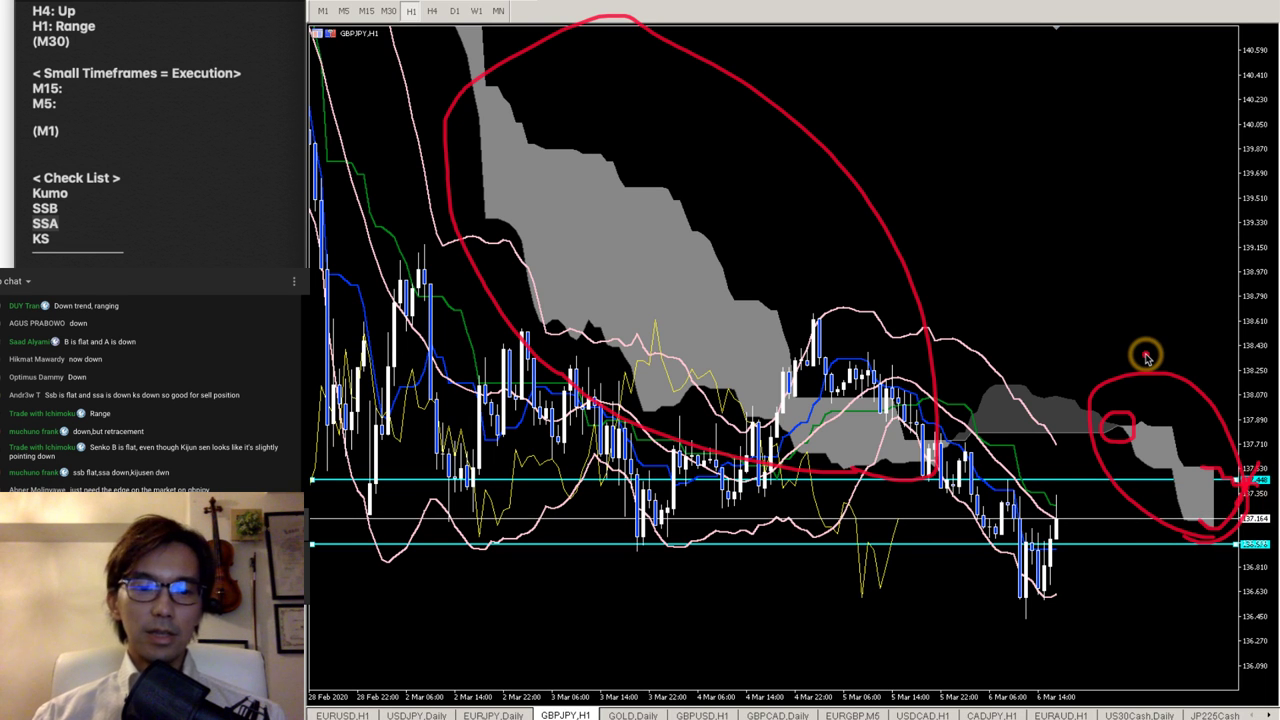
# - Clear the red annotations, circle the future Kumo twist, and trace the cloud's edges as a falling projection beyond its end
pyautogui.press('Escape')
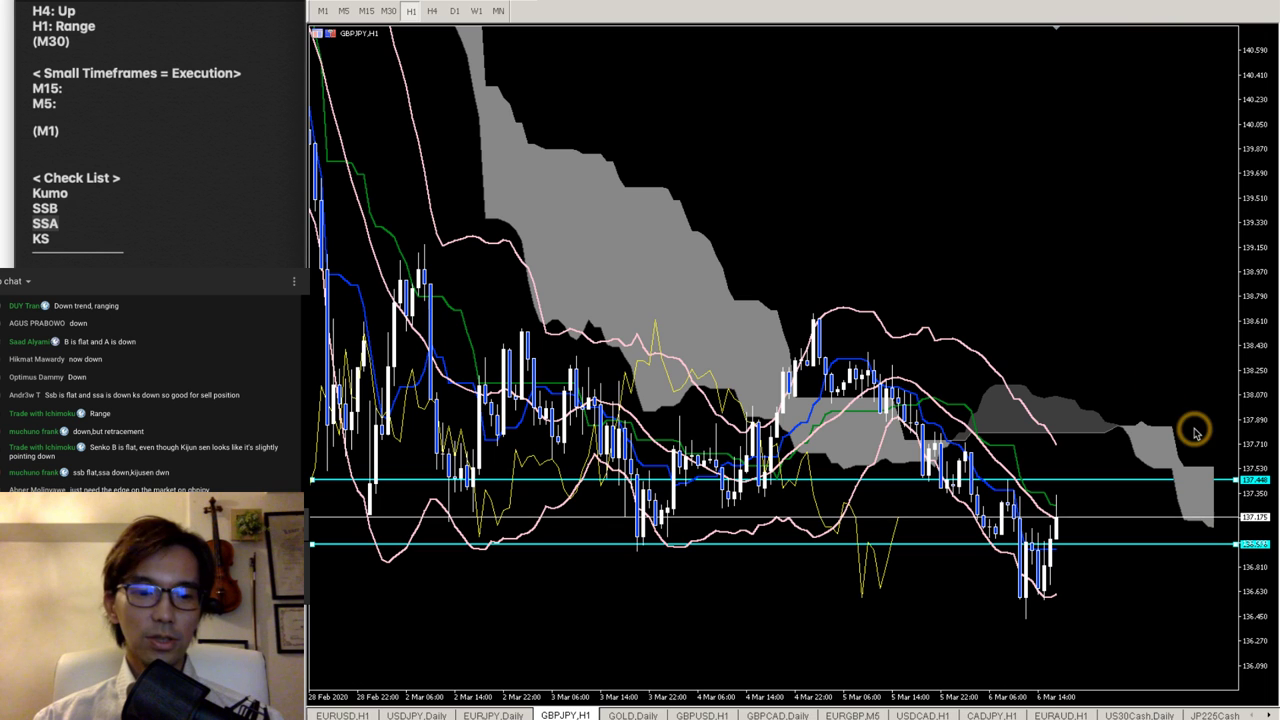
pyautogui.click(1116, 428)
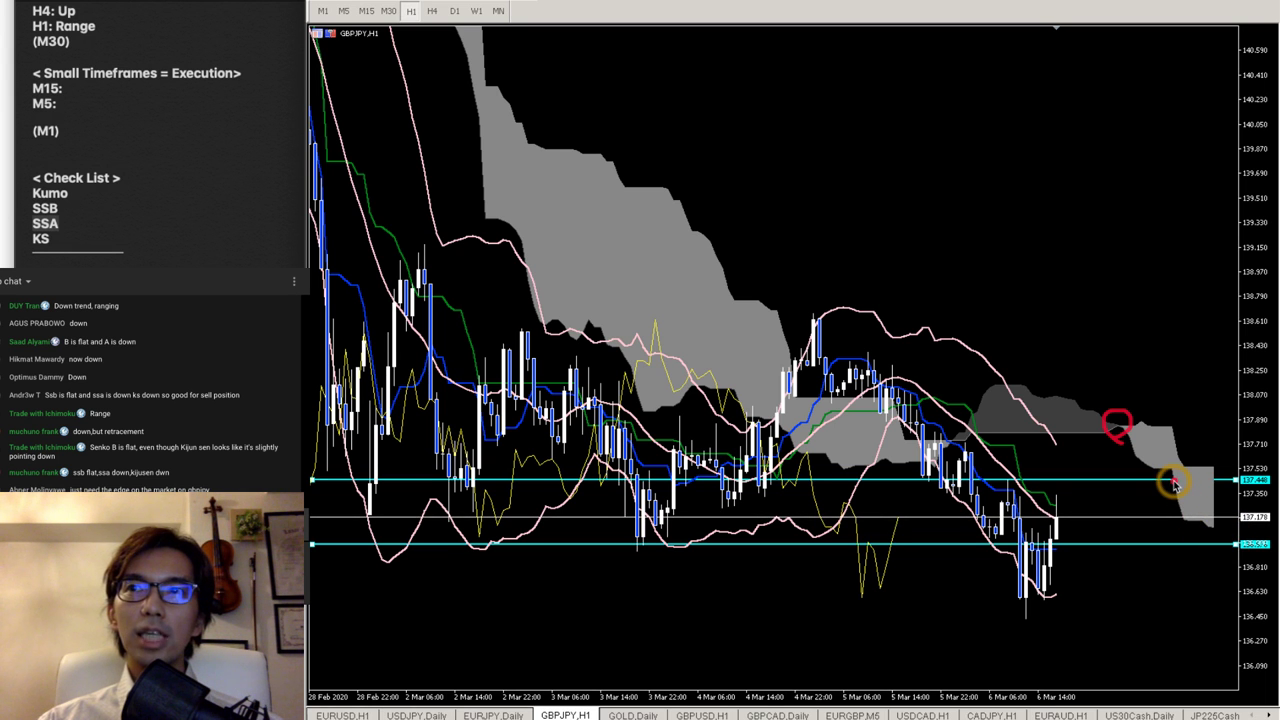
pyautogui.moveTo(1175, 487)
pyautogui.mouseDown()
pyautogui.moveTo(1180, 517)
pyautogui.moveTo(1205, 523)
pyautogui.mouseUp()
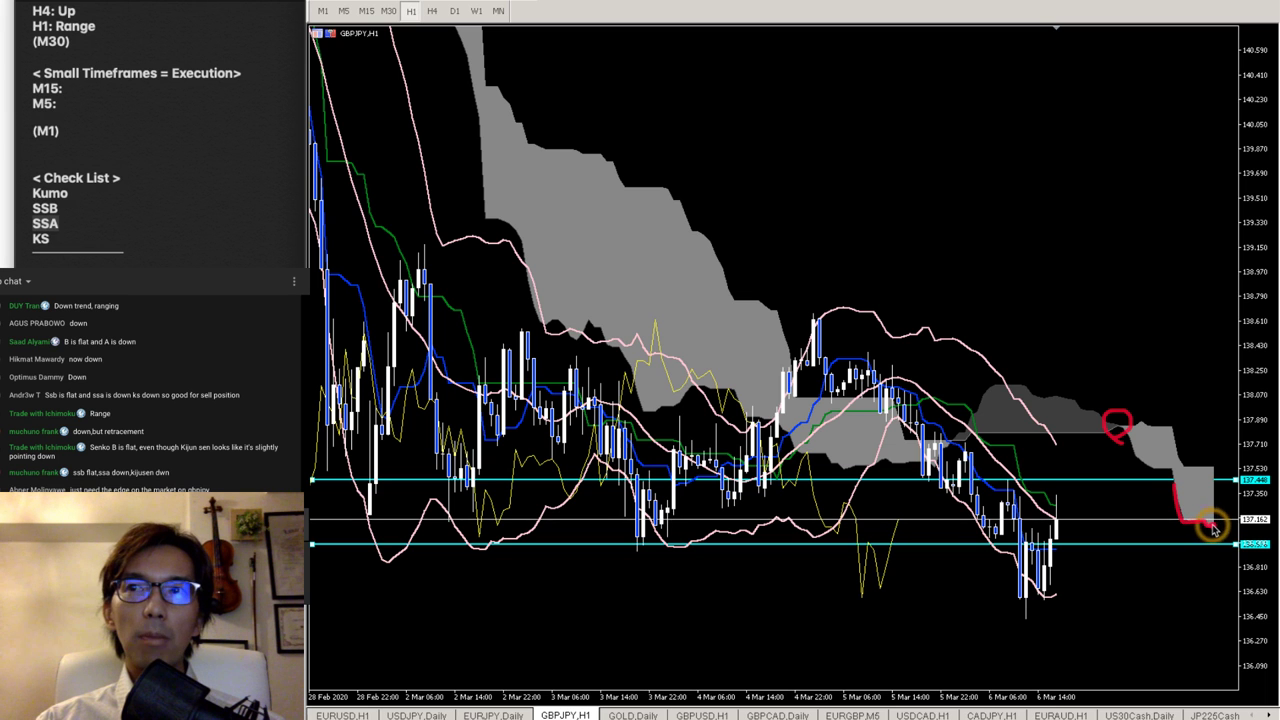
pyautogui.moveTo(1221, 540); pyautogui.dragTo(1242, 561)
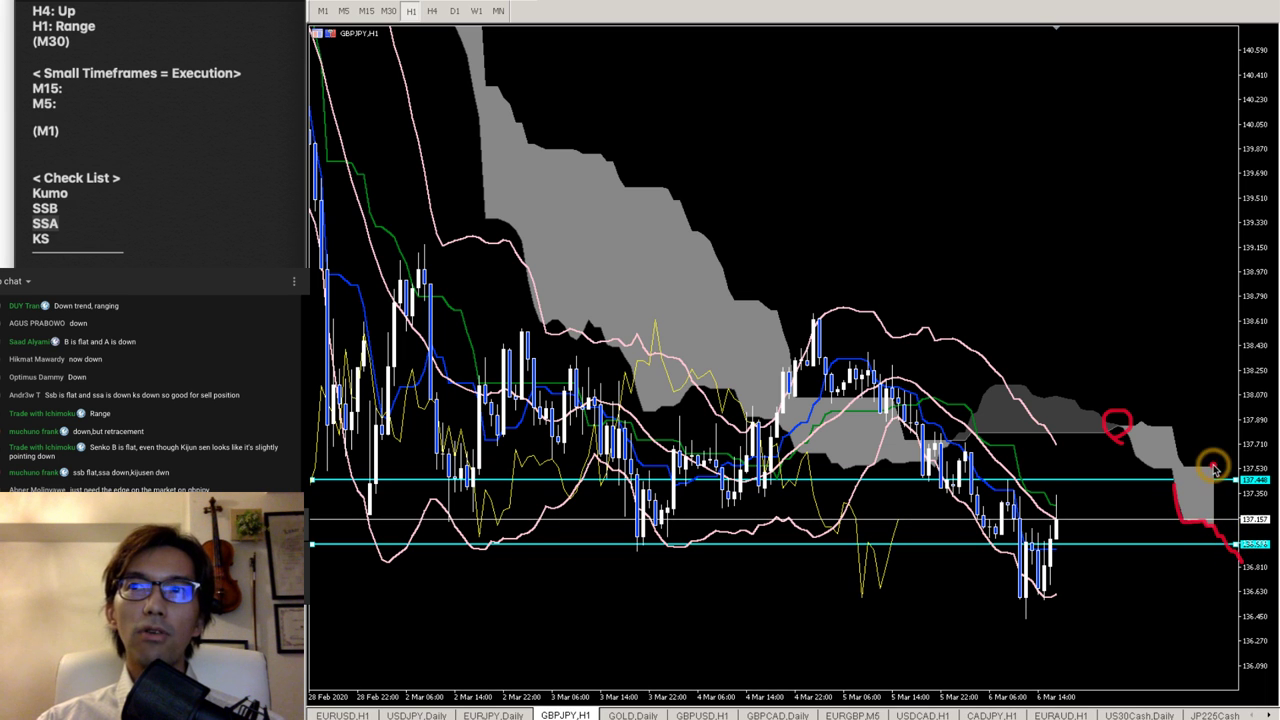
pyautogui.moveTo(1210, 470); pyautogui.dragTo(1243, 480)
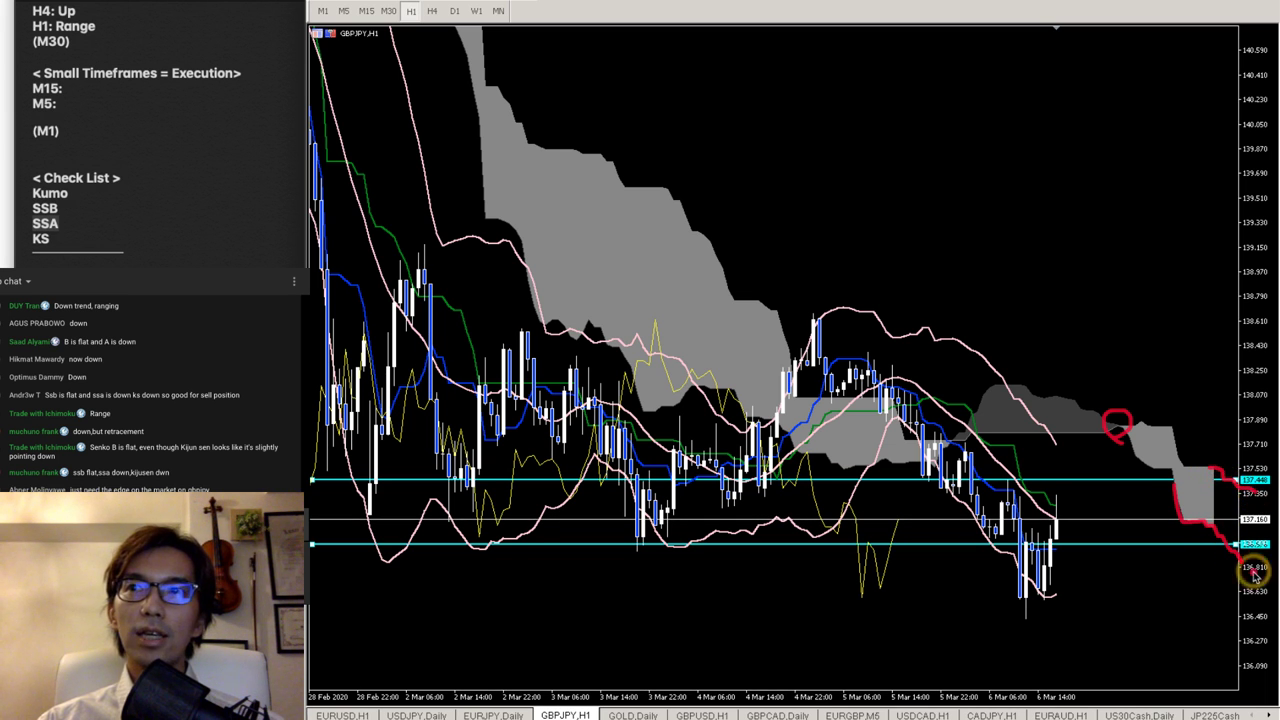
pyautogui.moveTo(1238, 560); pyautogui.dragTo(1262, 600)
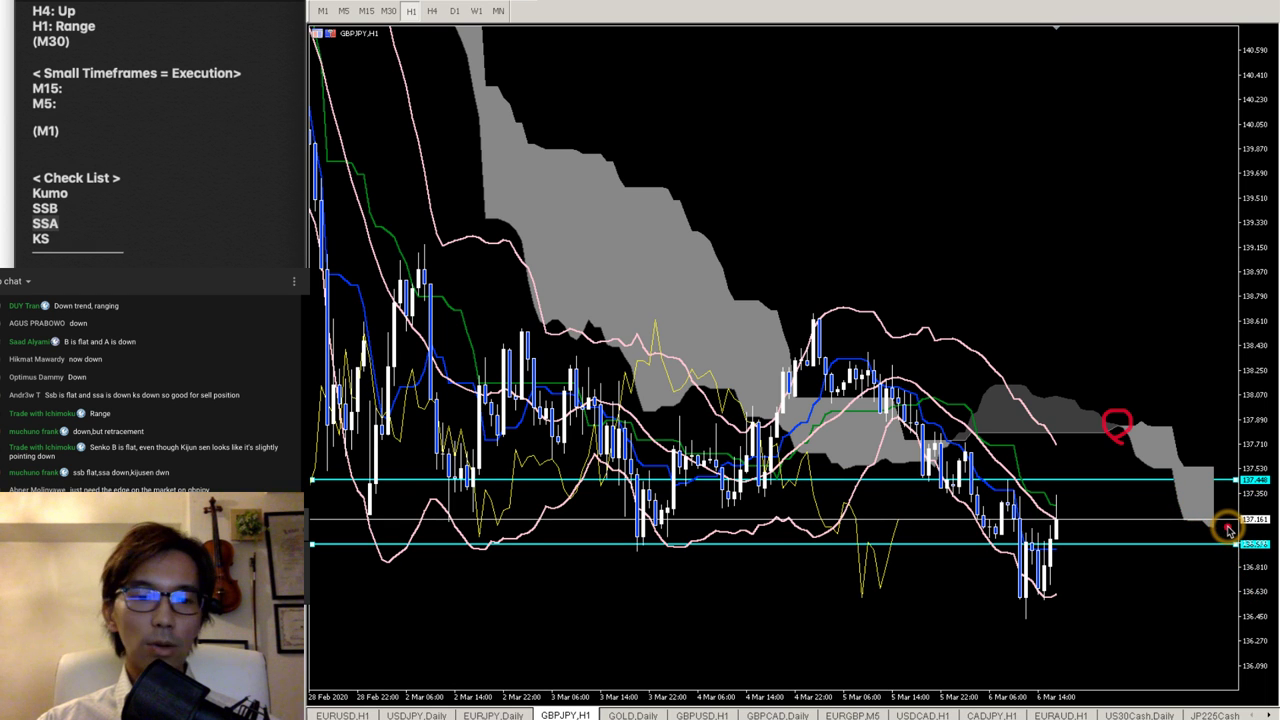
# - Draw a short rising arrow from the future cloud's end and circle the latest candle's upper wick, then clear the annotations
pyautogui.moveTo(1228, 530)
pyautogui.mouseDown()
pyautogui.moveTo(1211, 526)
pyautogui.moveTo(1236, 506)
pyautogui.mouseUp()
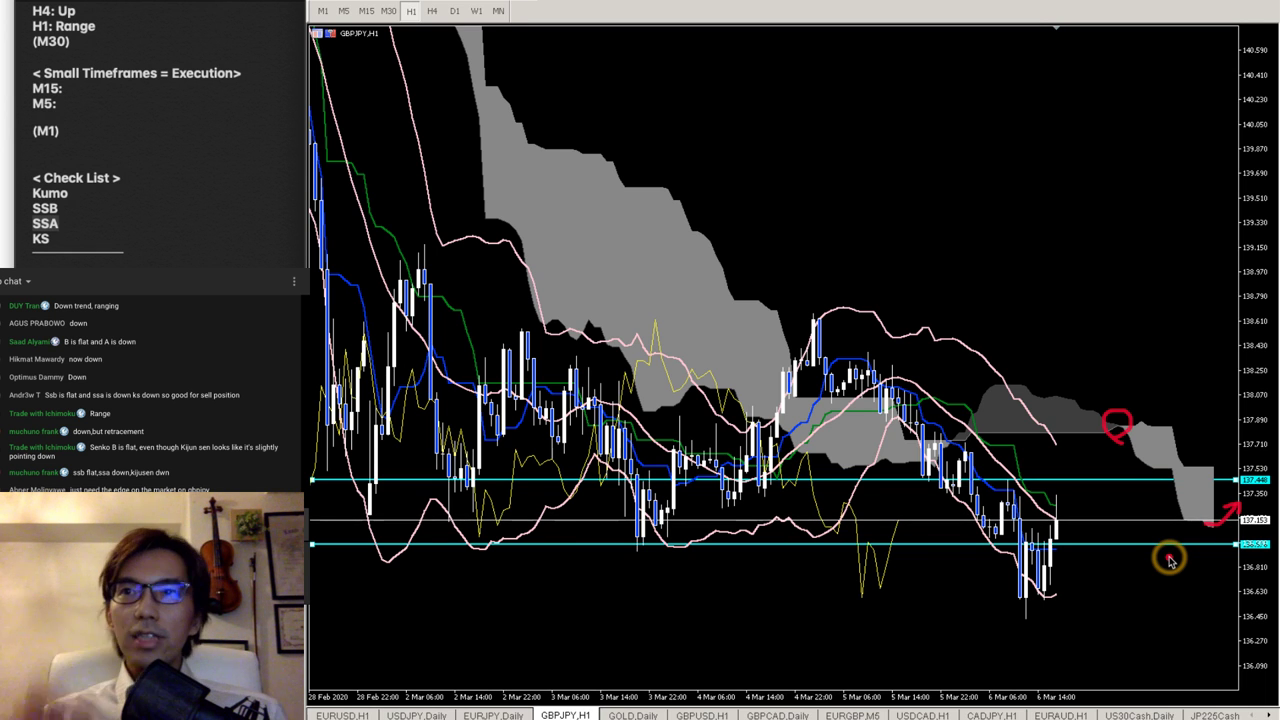
pyautogui.moveTo(1068, 529)
pyautogui.mouseDown()
pyautogui.moveTo(1032, 522)
pyautogui.moveTo(1038, 482)
pyautogui.moveTo(1063, 479)
pyautogui.moveTo(1045, 528)
pyautogui.mouseUp()
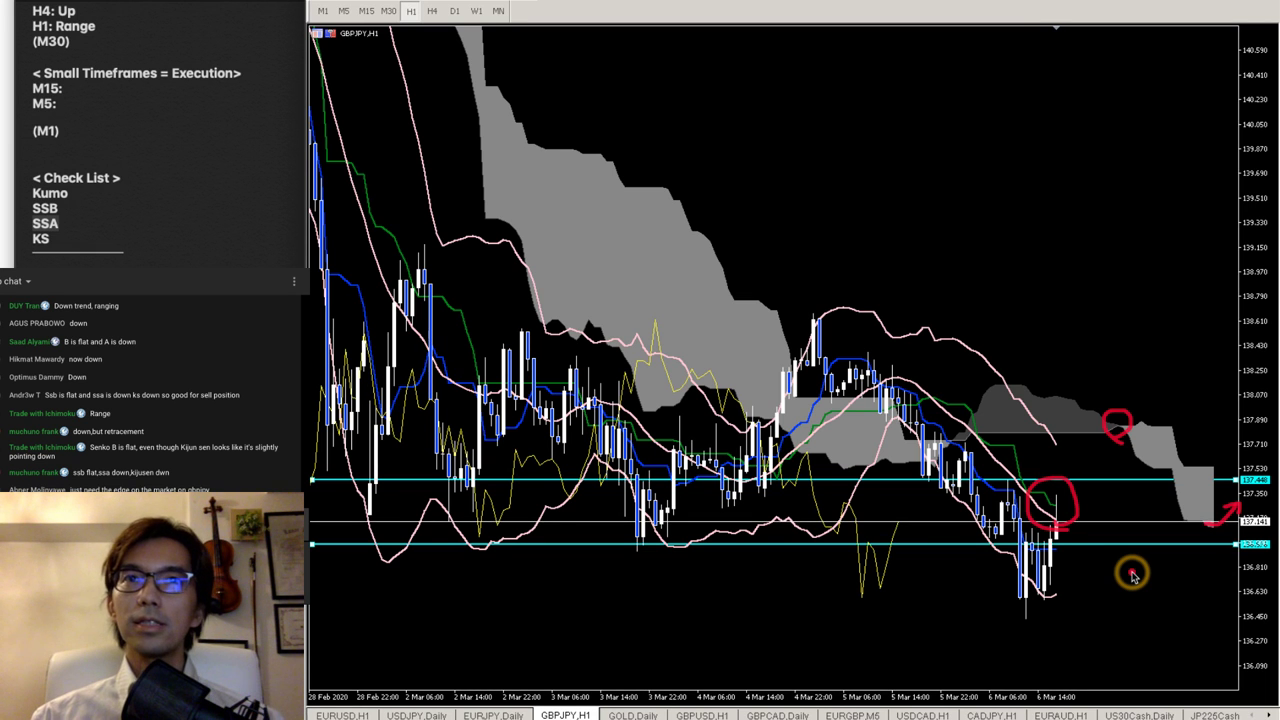
pyautogui.press('e')
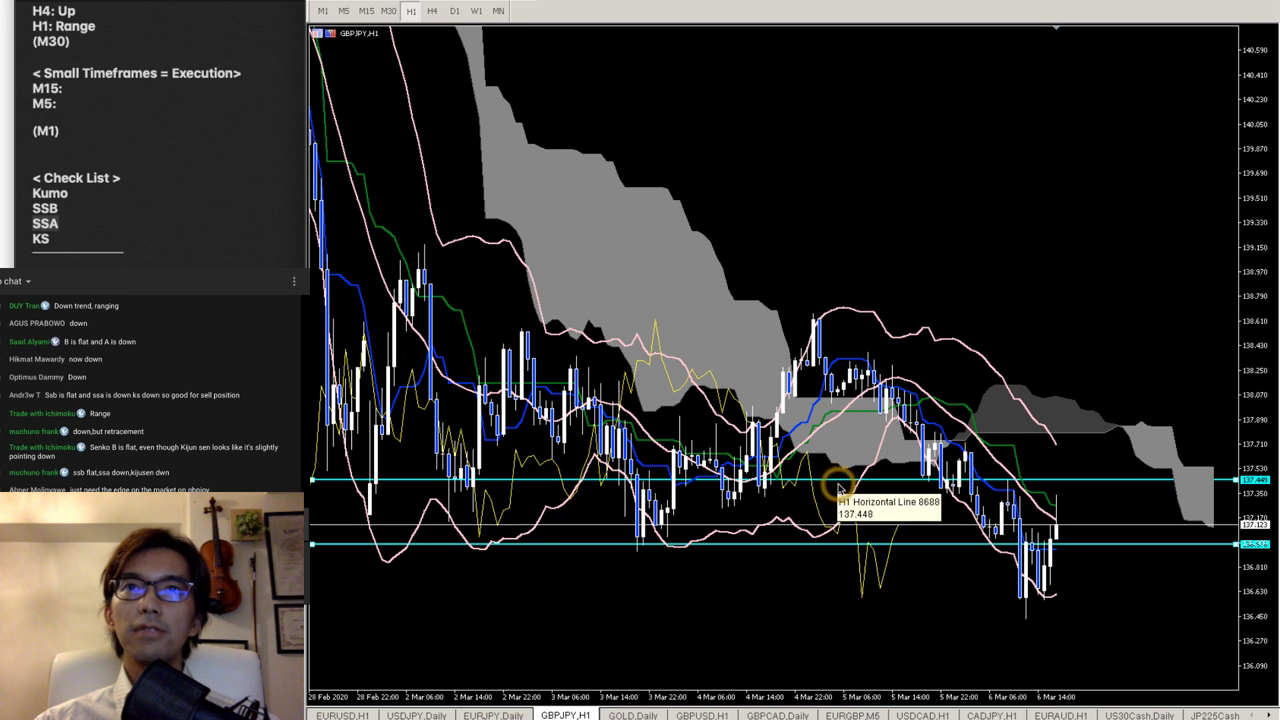
# - Move the 137.448 horizontal line down to 137.249 and circle the lows near it on 4 March, 2 March and 28 February
pyautogui.moveTo(840, 487); pyautogui.dragTo(843, 510)
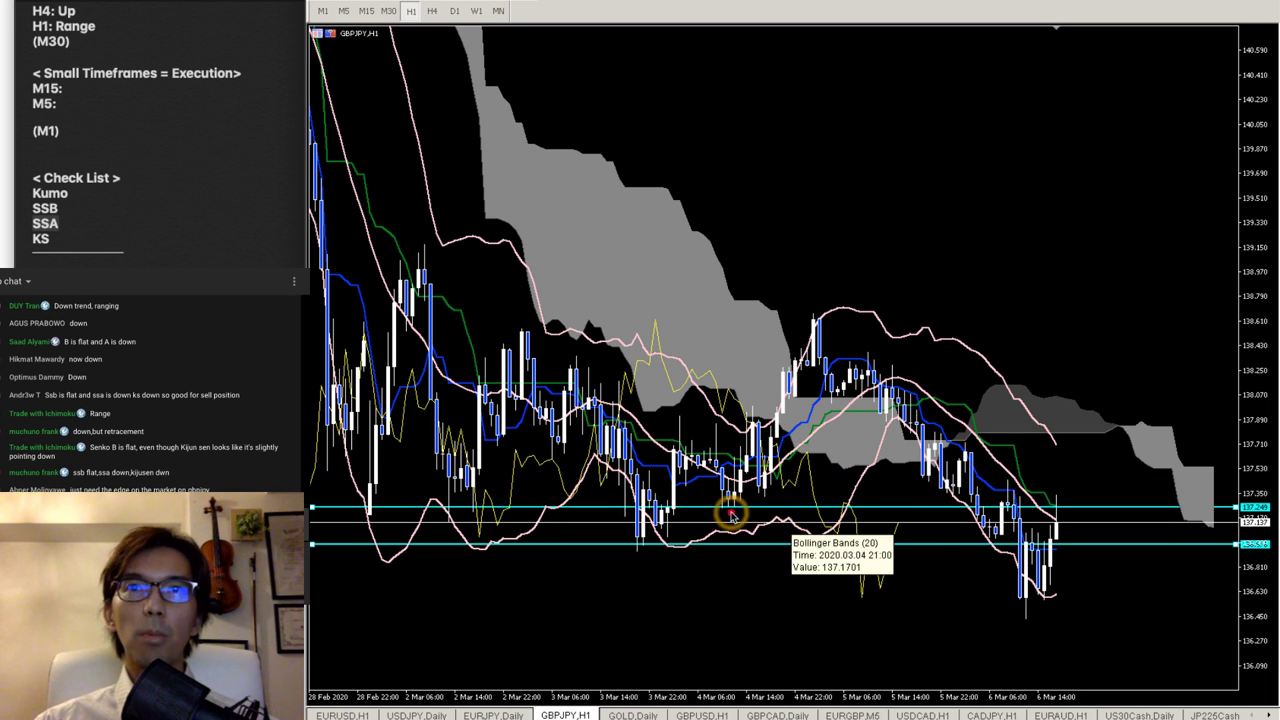
pyautogui.moveTo(731, 514)
pyautogui.mouseDown()
pyautogui.moveTo(712, 492)
pyautogui.moveTo(722, 510)
pyautogui.mouseUp()
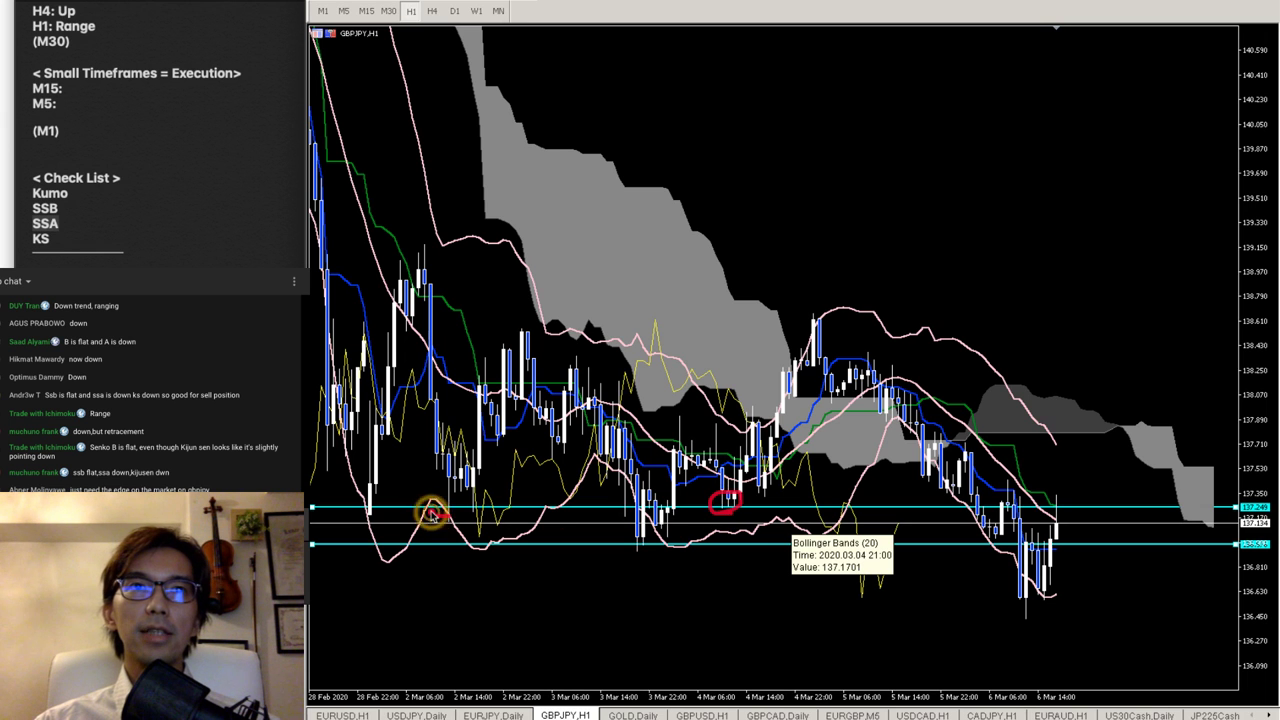
pyautogui.moveTo(432, 513); pyautogui.dragTo(395, 515)
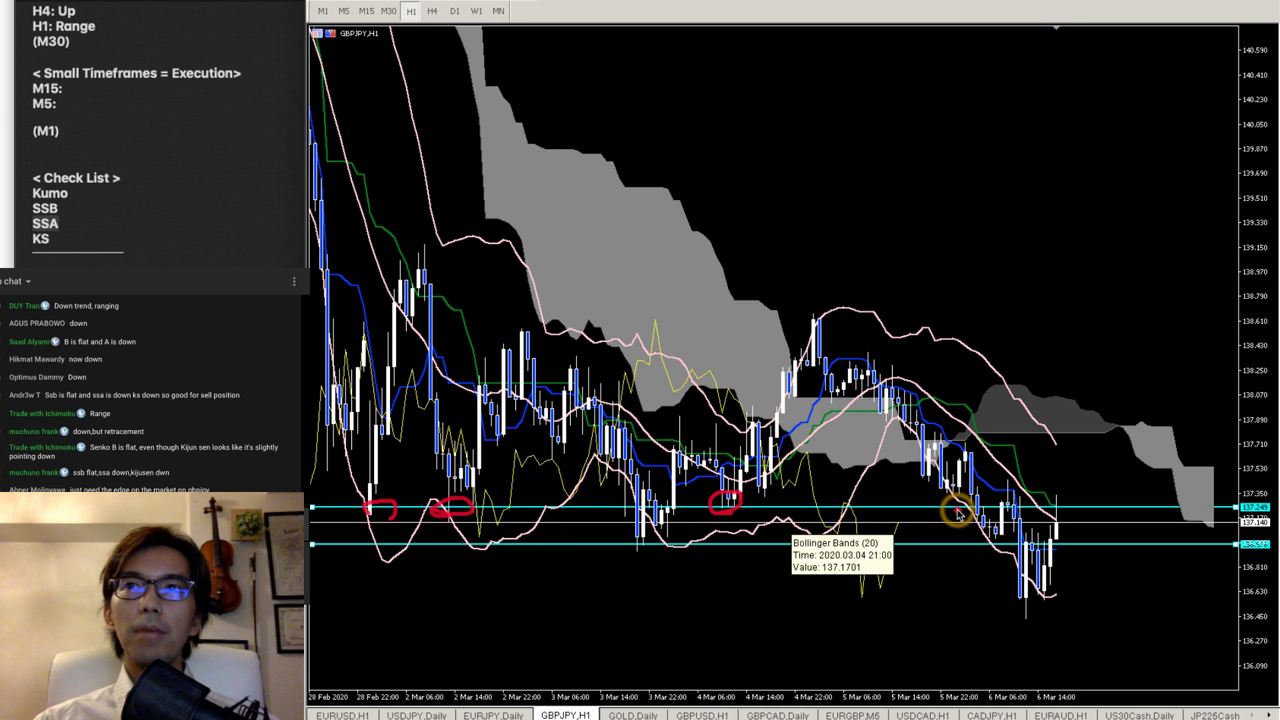
# - Circle the two 6 March highs at the 137.249 line with a downward arrow from the latest one, then undo these marks
pyautogui.moveTo(1020, 500)
pyautogui.mouseDown()
pyautogui.moveTo(993, 492)
pyautogui.moveTo(1018, 508)
pyautogui.moveTo(1046, 492)
pyautogui.moveTo(1072, 498)
pyautogui.moveTo(1065, 515)
pyautogui.moveTo(1150, 603)
pyautogui.moveTo(1152, 635)
pyautogui.moveTo(1122, 632)
pyautogui.mouseUp()
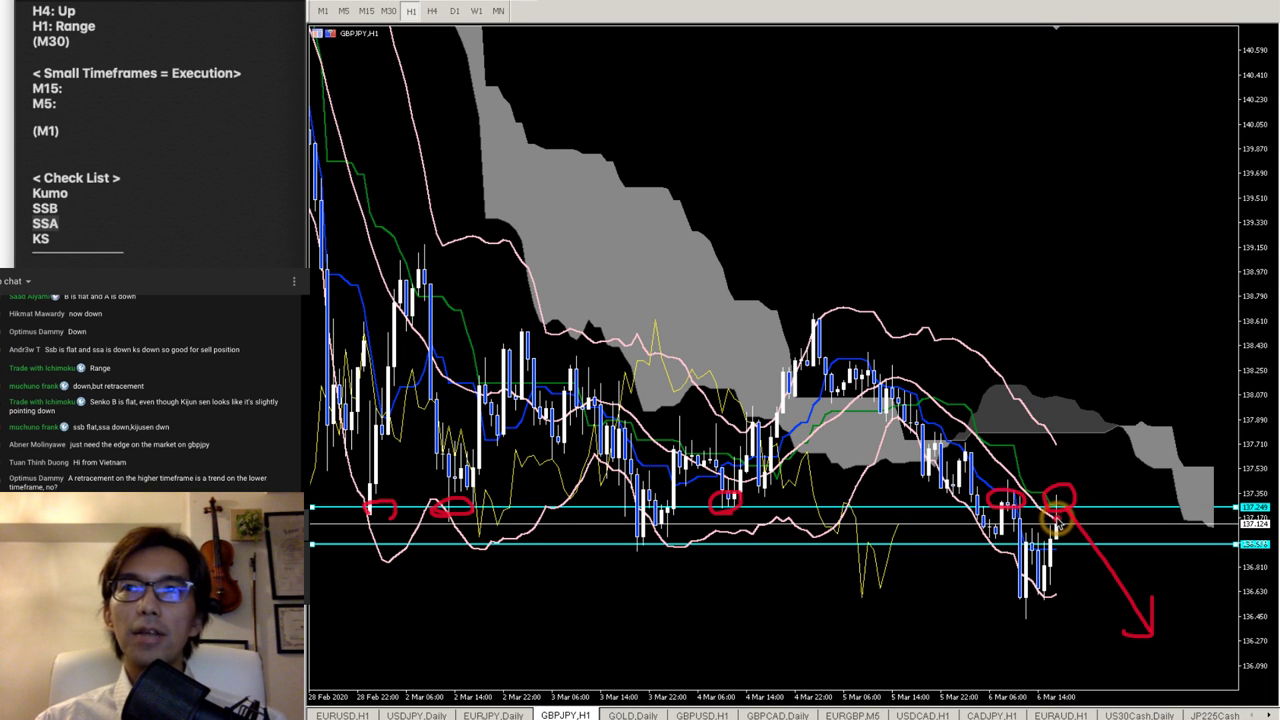
pyautogui.moveTo(1100, 612); pyautogui.dragTo(1101, 600)
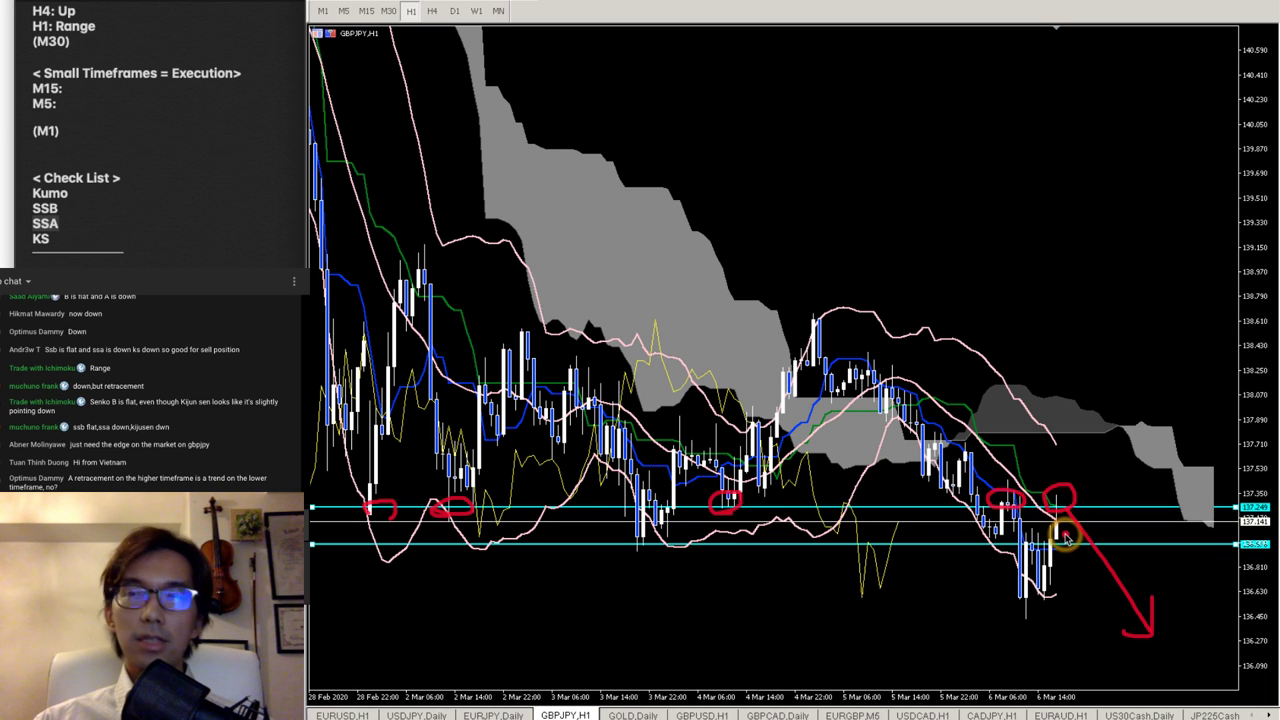
pyautogui.hotkey('ctrl', 'z')
pyautogui.hotkey('ctrl', 'z')
pyautogui.hotkey('ctrl', 'z')
pyautogui.hotkey('ctrl', 'z')
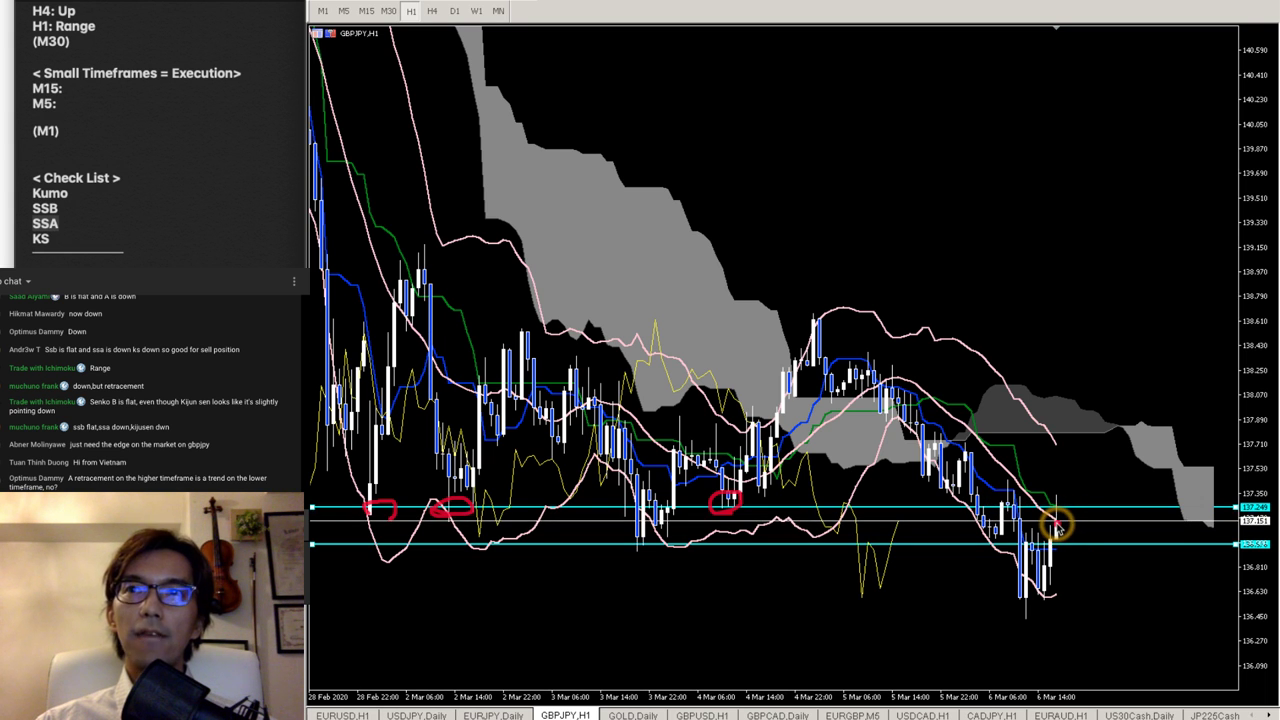
# - Circle the latest candle's high at the 137.249 line and draw two short downward arrows from that candle
pyautogui.moveTo(1057, 522)
pyautogui.mouseDown()
pyautogui.moveTo(1041, 490)
pyautogui.moveTo(1068, 487)
pyautogui.moveTo(1052, 530)
pyautogui.moveTo(1090, 580)
pyautogui.moveTo(1088, 568)
pyautogui.moveTo(1077, 579)
pyautogui.mouseUp()
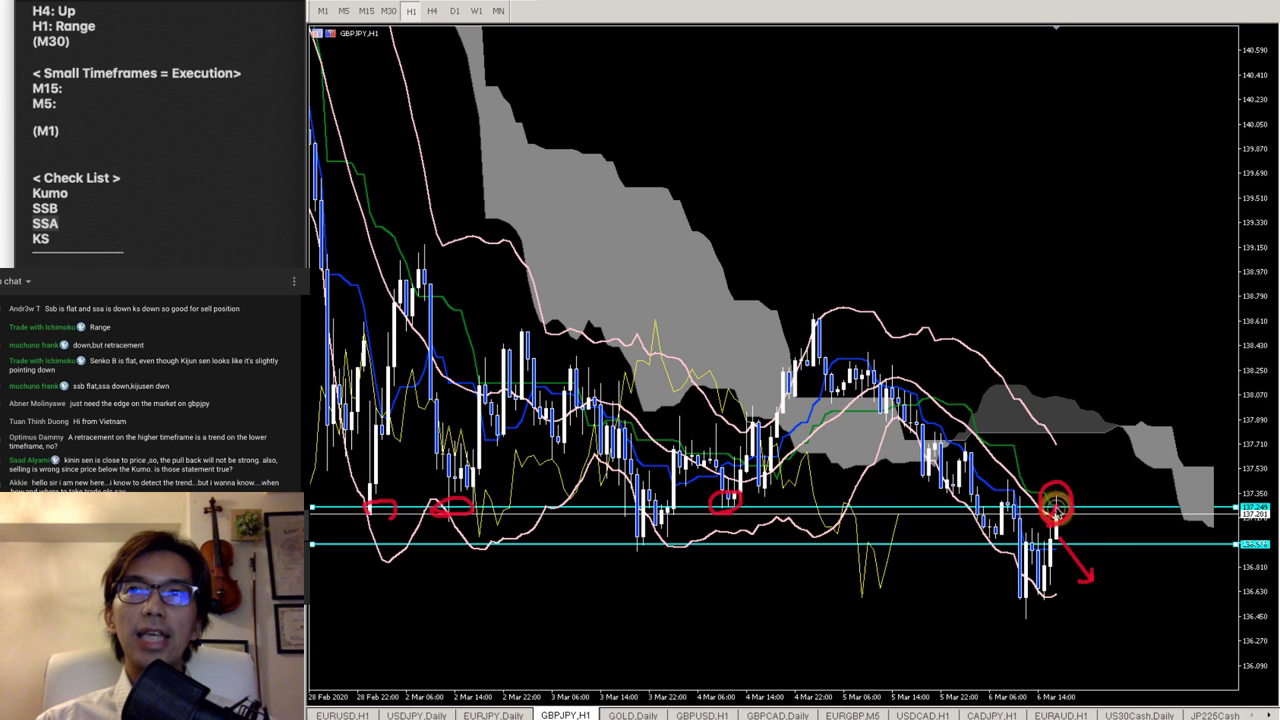
pyautogui.moveTo(1066, 530)
pyautogui.mouseDown()
pyautogui.moveTo(1120, 588)
pyautogui.moveTo(1119, 574)
pyautogui.mouseUp()
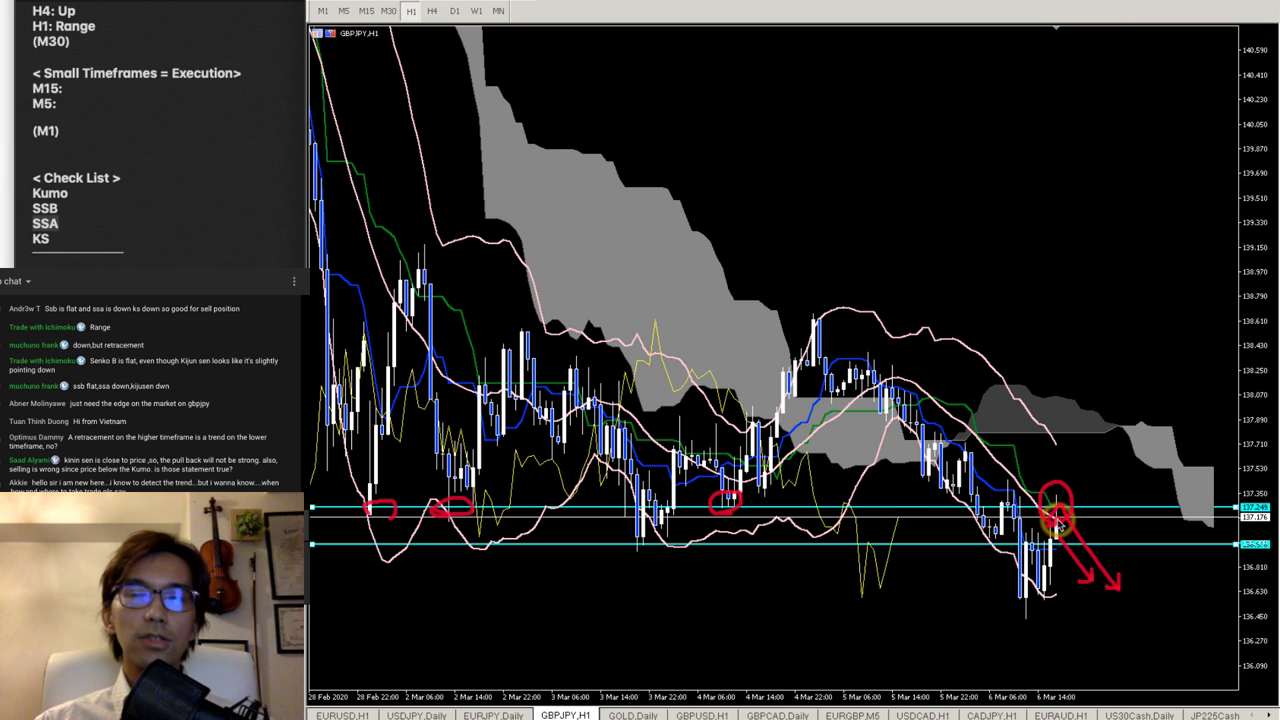
pyautogui.moveTo(1060, 482); pyautogui.dragTo(1062, 486)
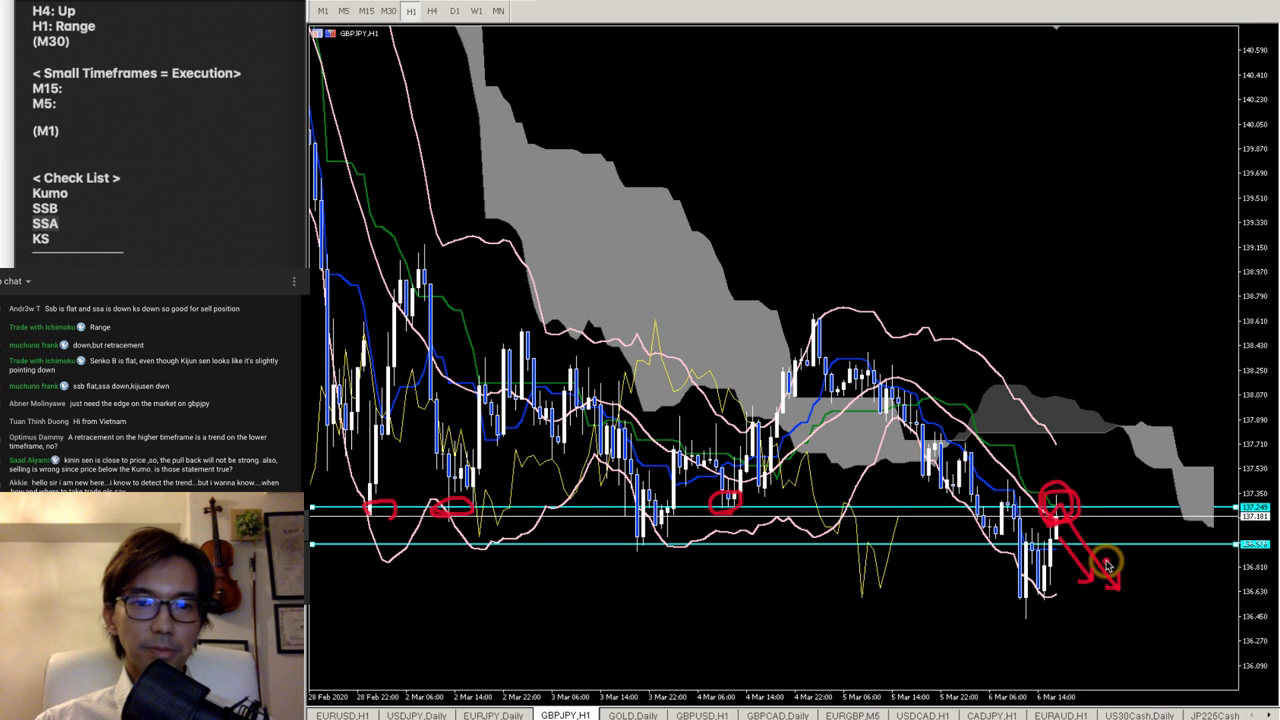
# - Clear the red annotations and mark the 4 March, 2 March and 28 February lows along the 137.249 line again
pyautogui.press('Escape')
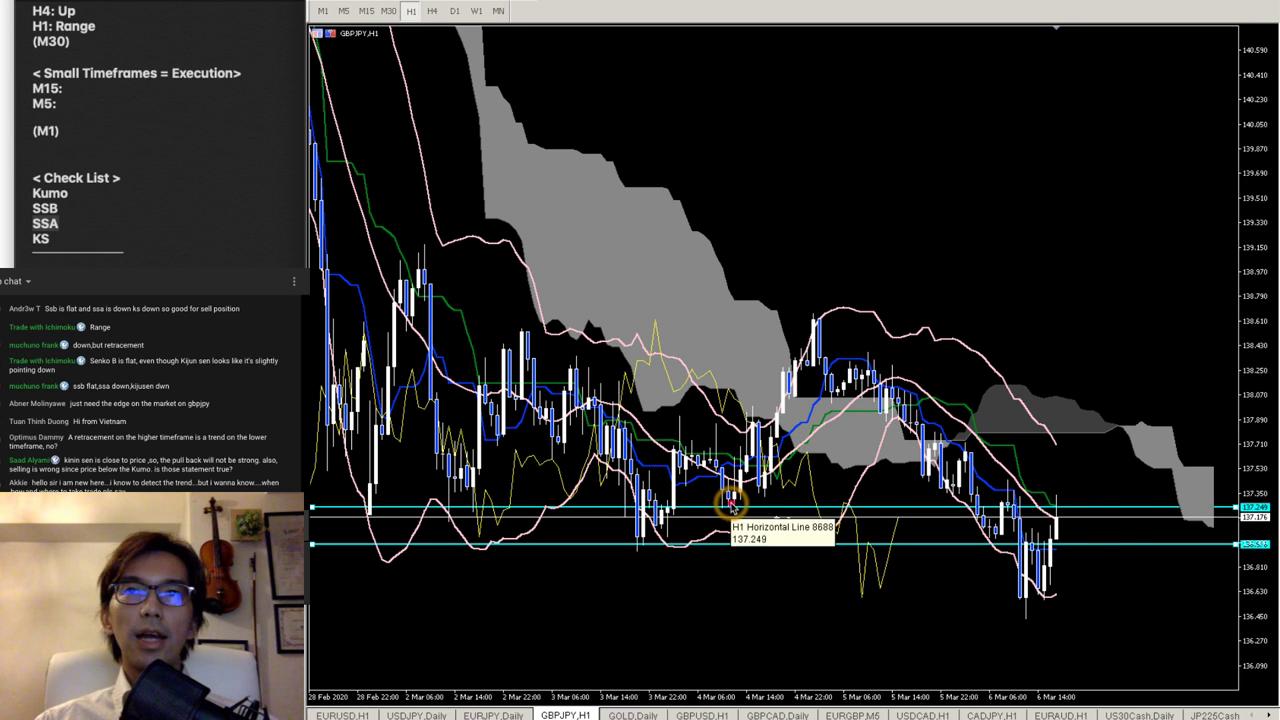
pyautogui.moveTo(733, 512); pyautogui.dragTo(730, 502)
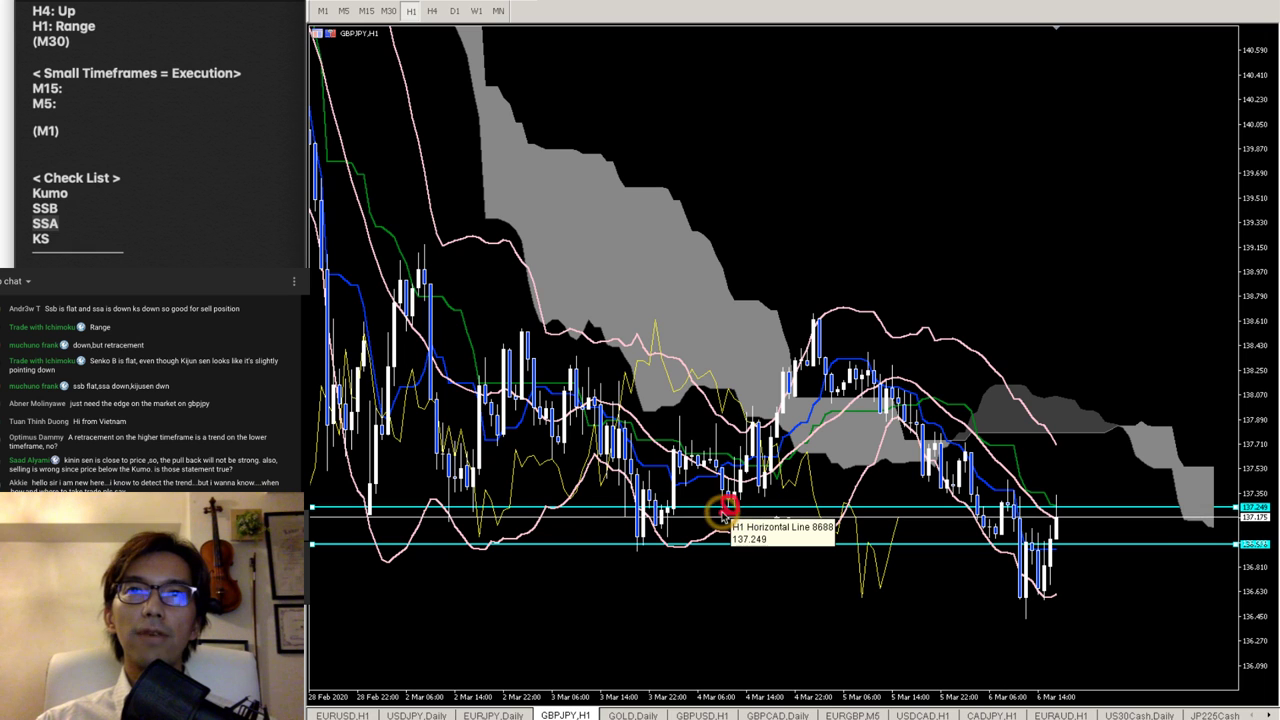
pyautogui.moveTo(466, 520)
pyautogui.mouseDown()
pyautogui.moveTo(447, 505)
pyautogui.moveTo(478, 497)
pyautogui.moveTo(482, 518)
pyautogui.mouseUp()
pyautogui.moveTo(380, 514)
pyautogui.mouseDown()
pyautogui.moveTo(362, 507)
pyautogui.moveTo(388, 514)
pyautogui.mouseUp()
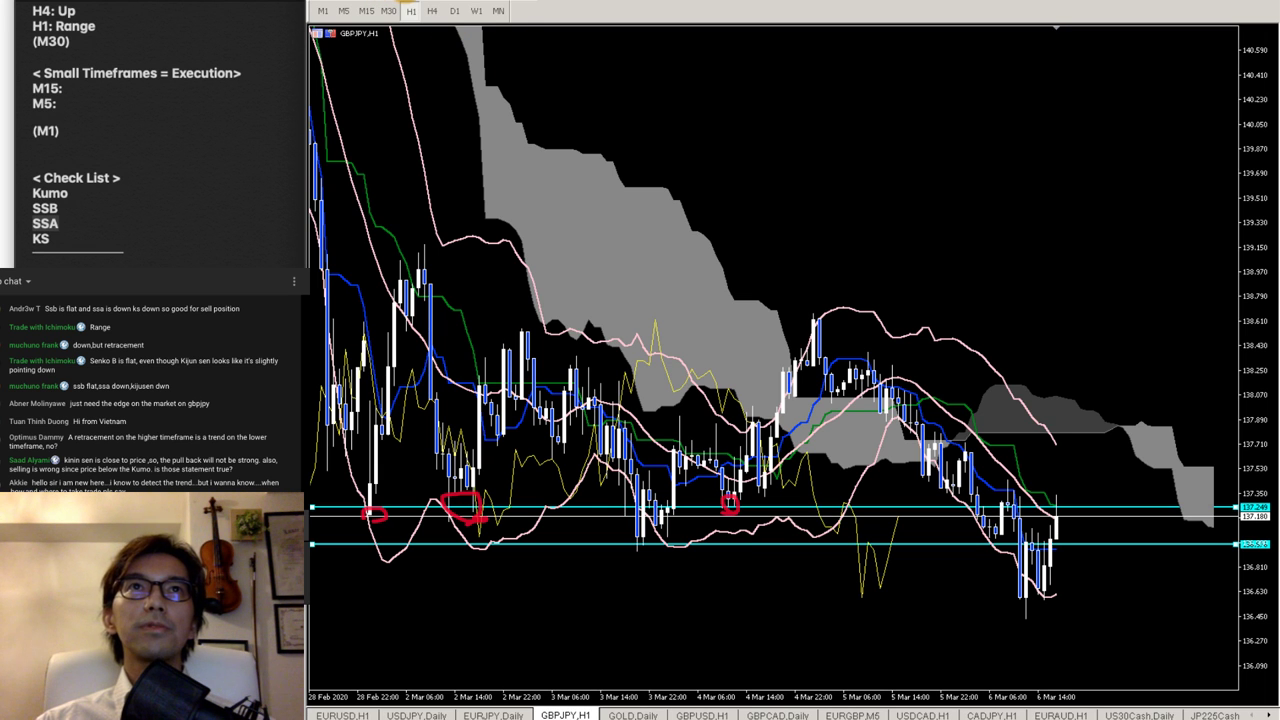
# - Draw a falling red trend line from above the 4 March high along the declining highs to 6 March, and adjust its end points
pyautogui.moveTo(789, 297); pyautogui.dragTo(1088, 541)
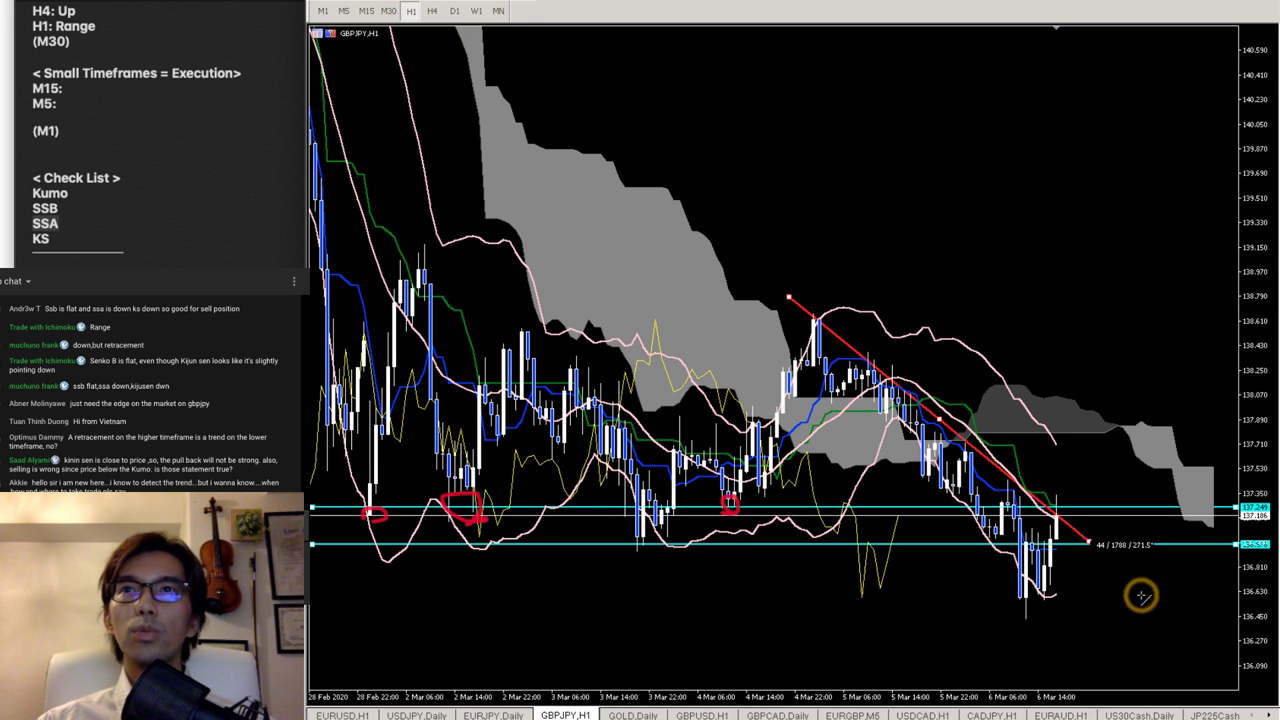
pyautogui.moveTo(1142, 596); pyautogui.dragTo(1153, 608)
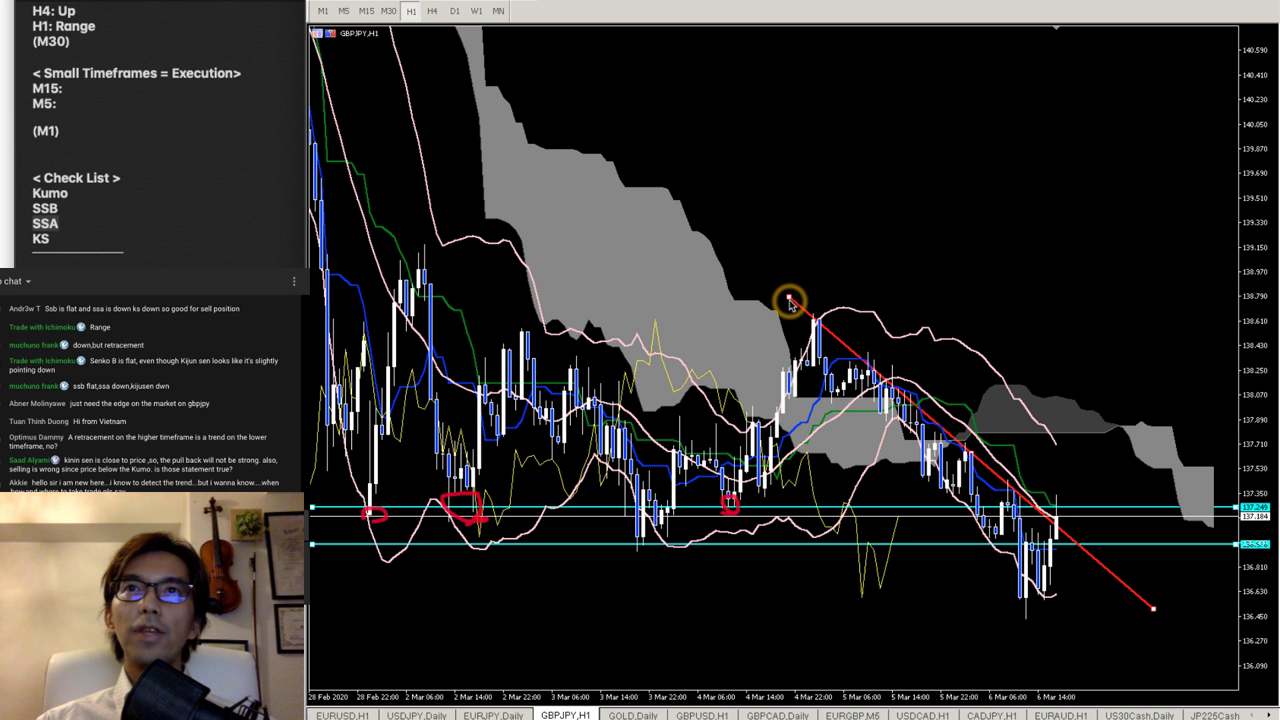
pyautogui.moveTo(789, 300); pyautogui.dragTo(795, 298)
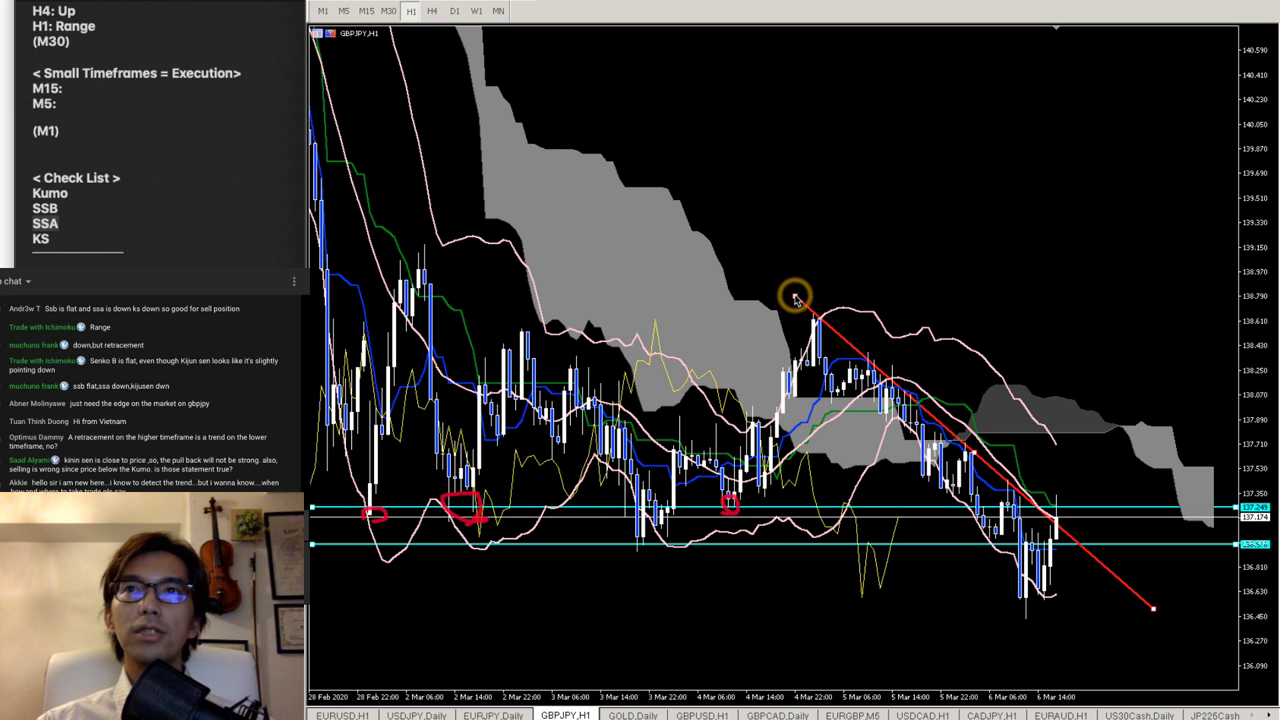
pyautogui.moveTo(1153, 607); pyautogui.dragTo(1105, 570)
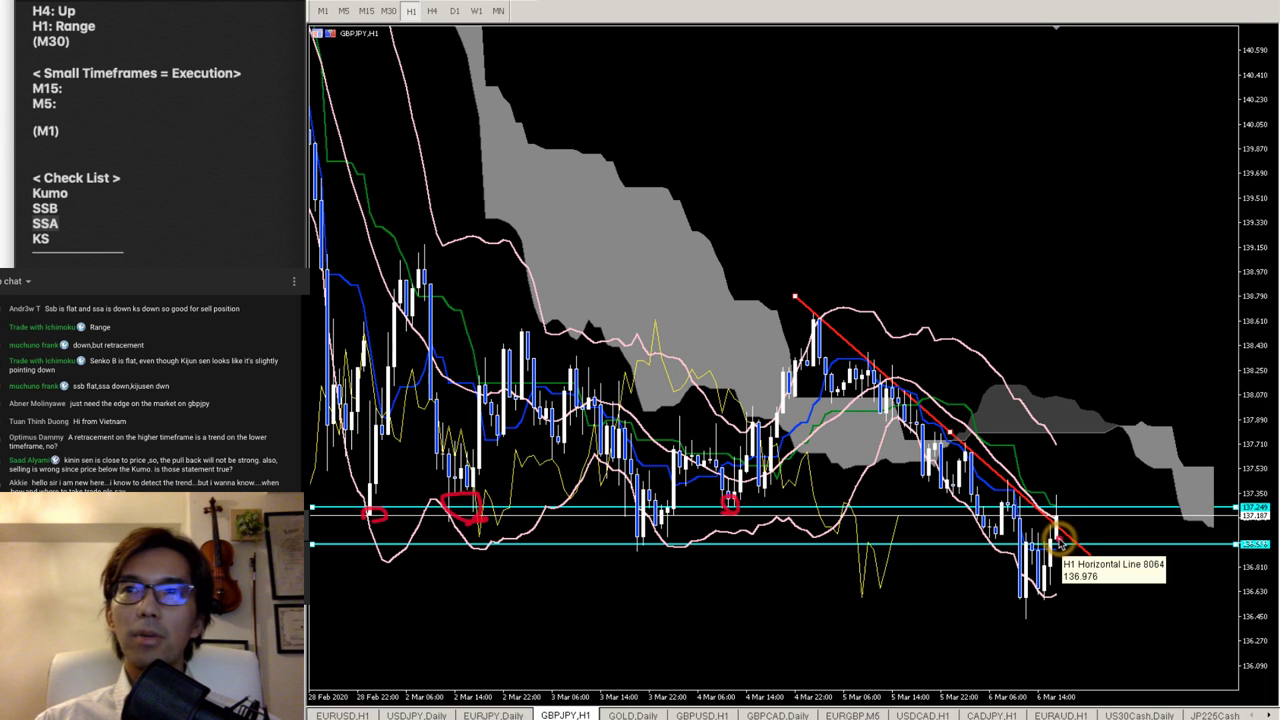
# - Draw a long downward arrow from the latest candle and short downward arrows at the ends of the future cloud's edges
pyautogui.moveTo(1060, 540)
pyautogui.mouseDown()
pyautogui.moveTo(1100, 635)
pyautogui.moveTo(1085, 649)
pyautogui.mouseUp()
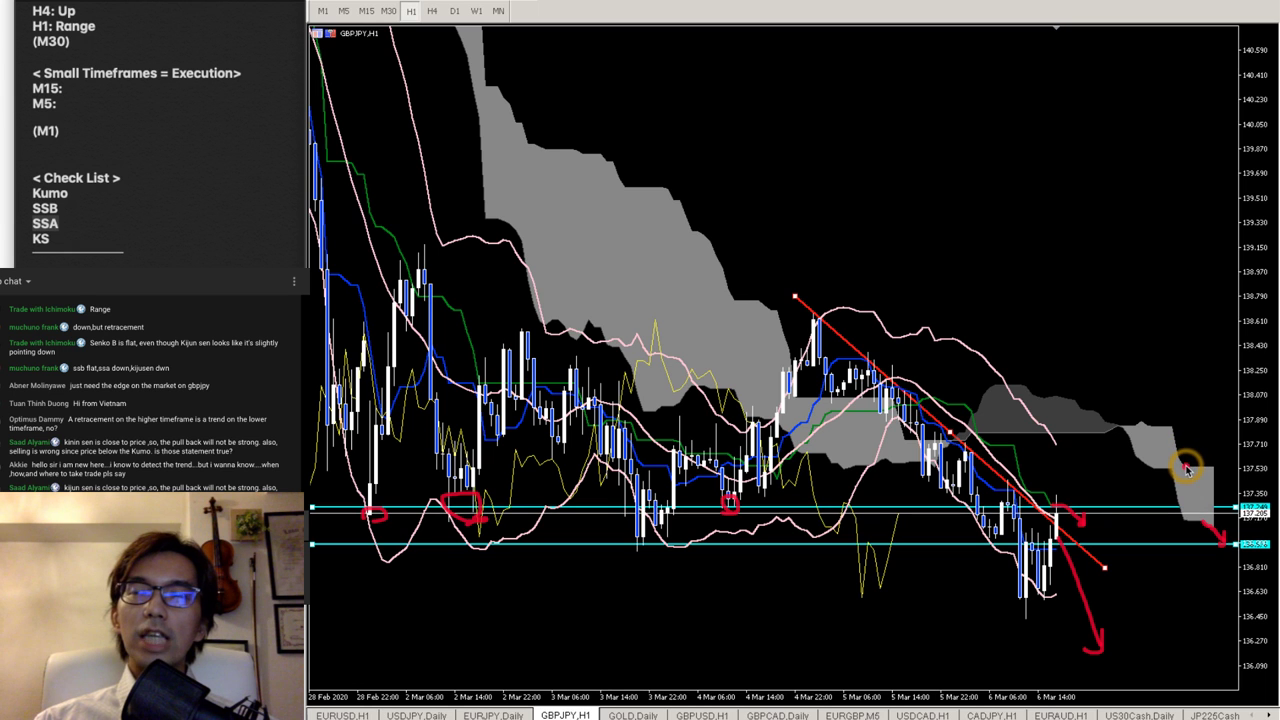
pyautogui.moveTo(1187, 470)
pyautogui.mouseDown()
pyautogui.moveTo(1223, 469)
pyautogui.moveTo(1229, 487)
pyautogui.moveTo(1233, 472)
pyautogui.mouseUp()
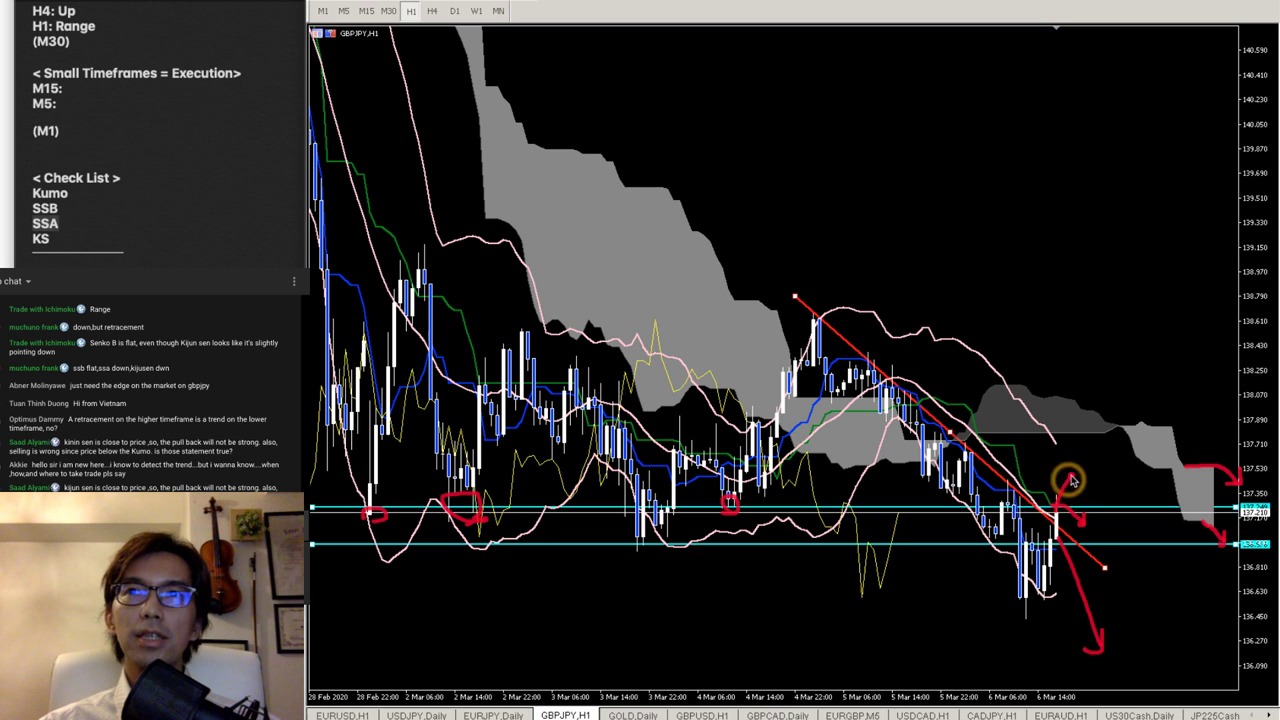
# - Sketch the upward scenario with an arrow rising from the latest candle, a horizontal line above the 6 March highs and a zigzag into the cloud area
pyautogui.moveTo(1058, 508); pyautogui.dragTo(1086, 452)
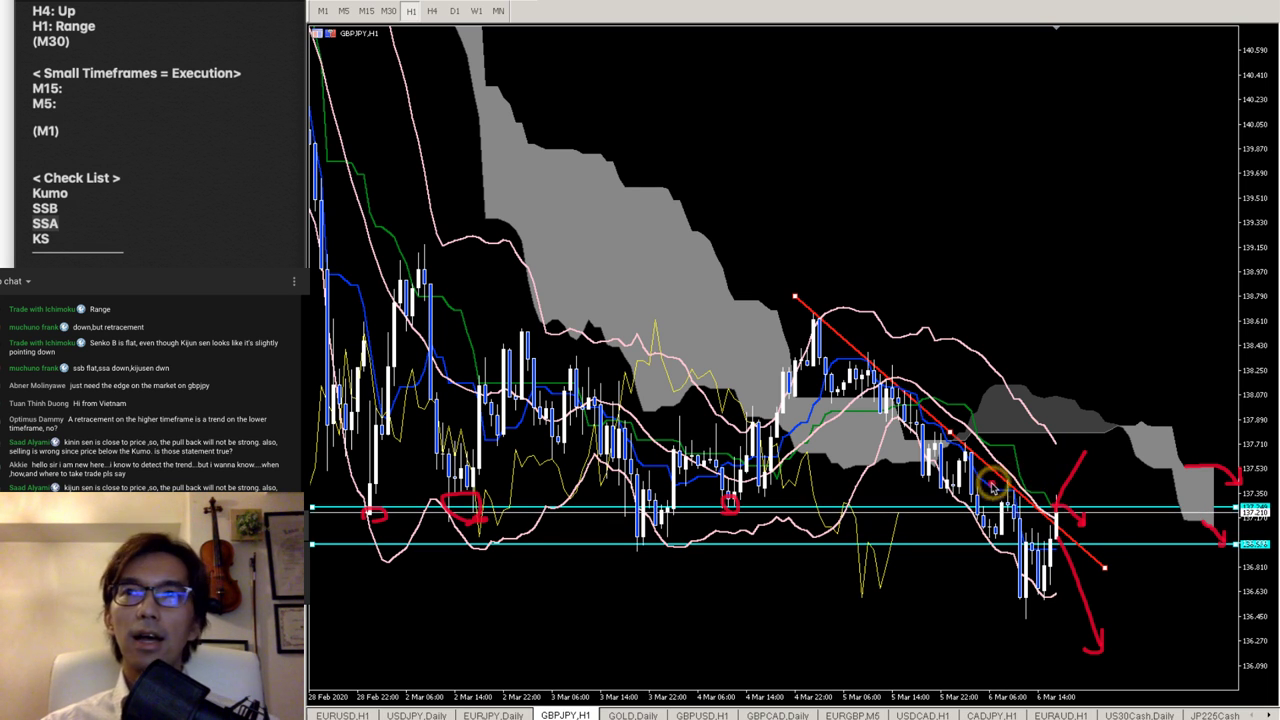
pyautogui.moveTo(985, 478); pyautogui.dragTo(1124, 479)
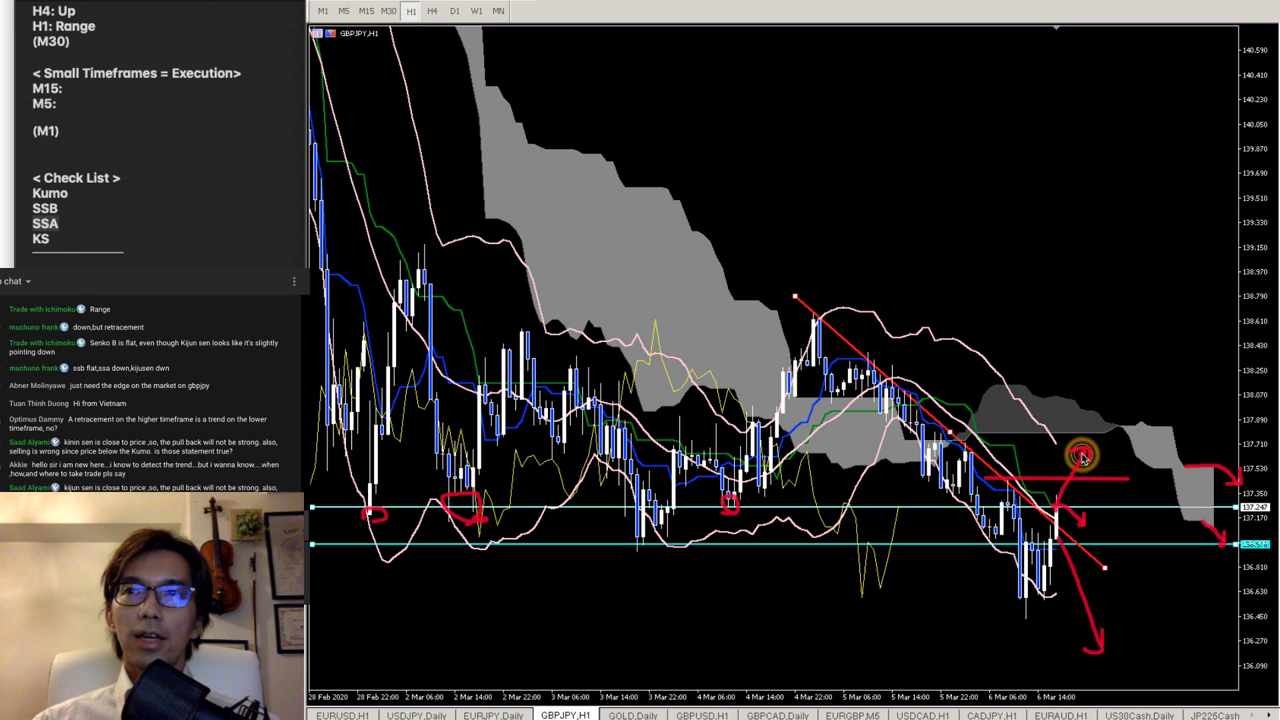
pyautogui.moveTo(1080, 462)
pyautogui.mouseDown()
pyautogui.moveTo(1128, 384)
pyautogui.moveTo(1174, 458)
pyautogui.moveTo(1202, 378)
pyautogui.moveTo(1220, 409)
pyautogui.mouseUp()
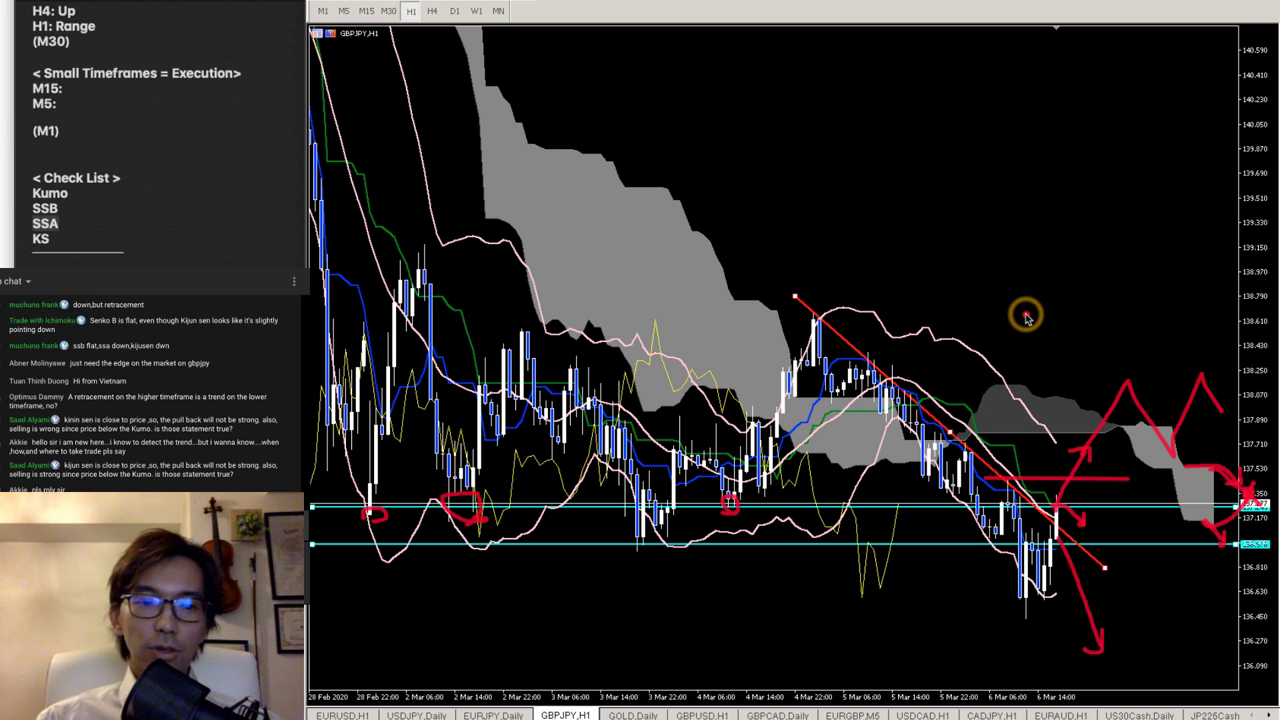
# - Clear the red annotations and mark the areas just above and below the 137.249 line at the latest candle
pyautogui.press('e')
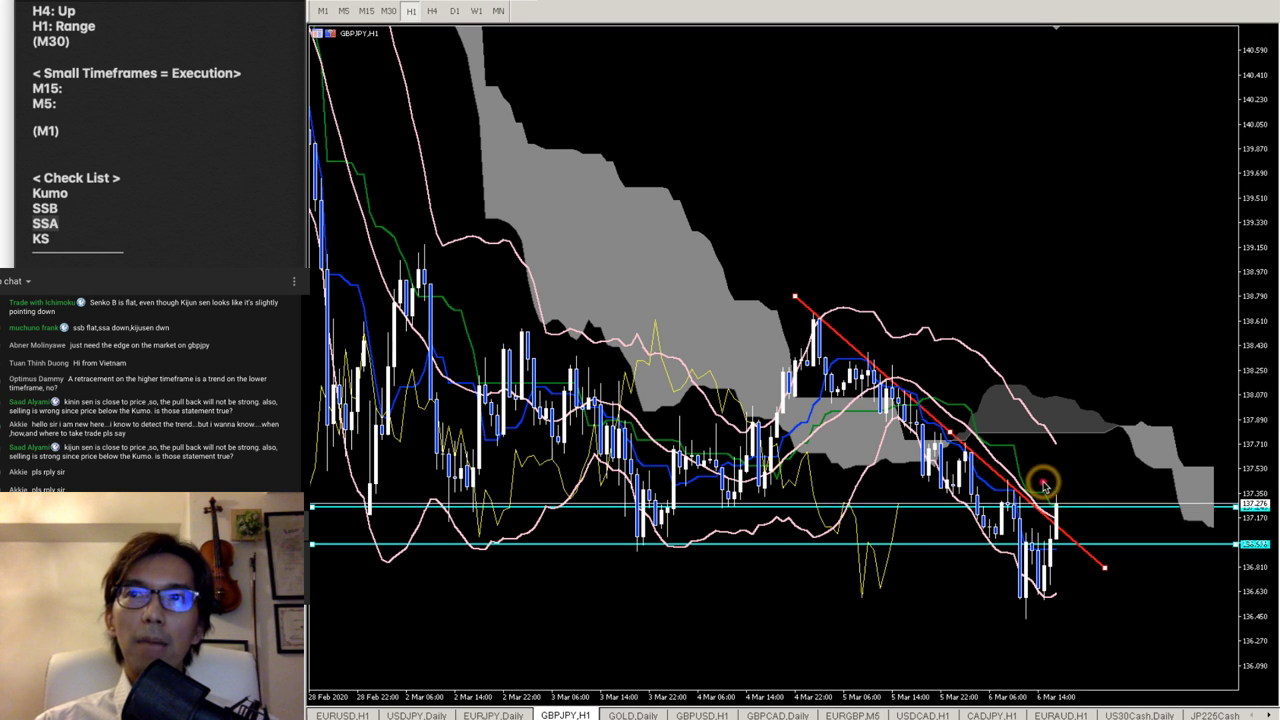
pyautogui.moveTo(1073, 483); pyautogui.dragTo(1042, 483)
pyautogui.moveTo(1040, 533); pyautogui.dragTo(1100, 531)
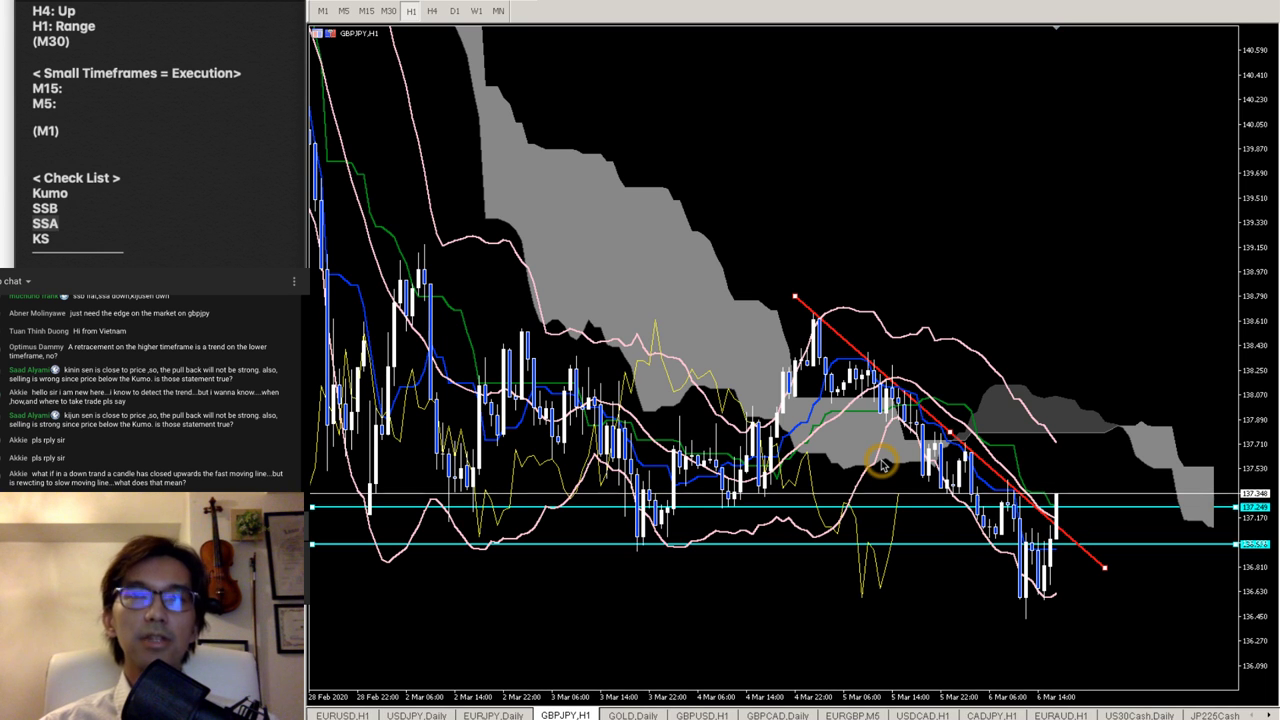
# - Switch GBPJPY to the monthly timeframe, remove the old lines and compress the price scale
pyautogui.click(503, 10)
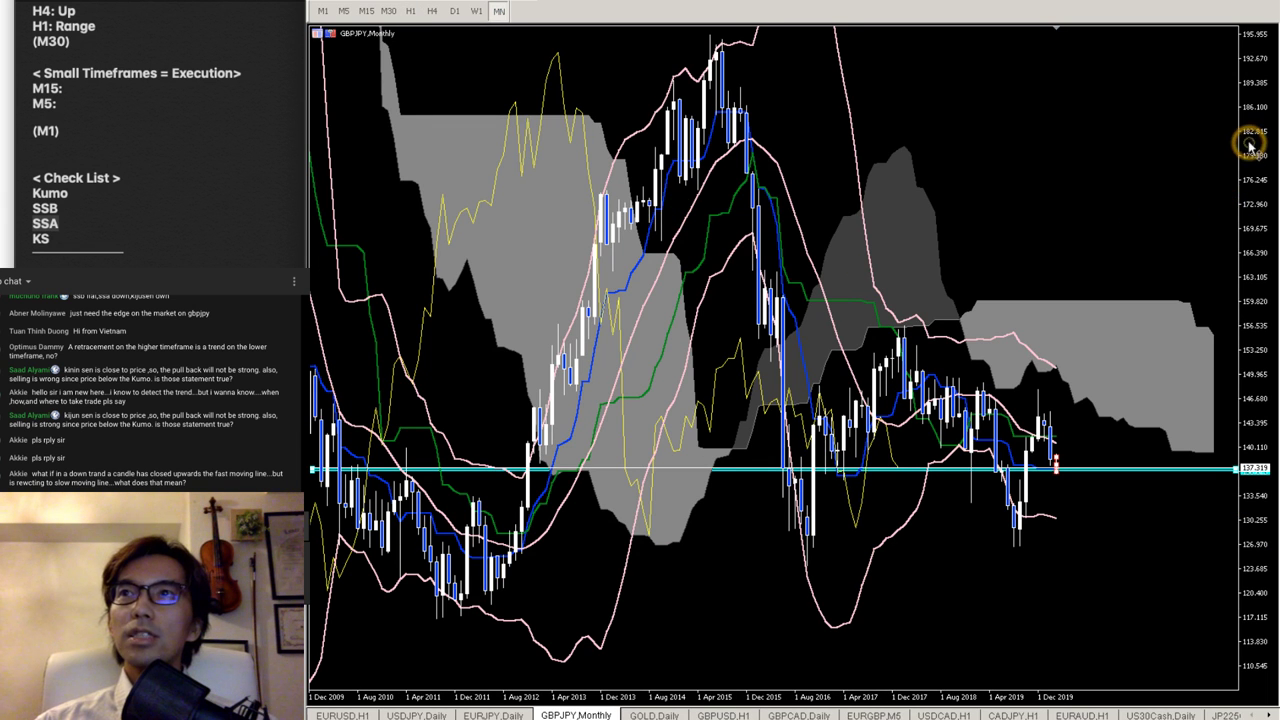
pyautogui.moveTo(1249, 143); pyautogui.dragTo(1092, 238)
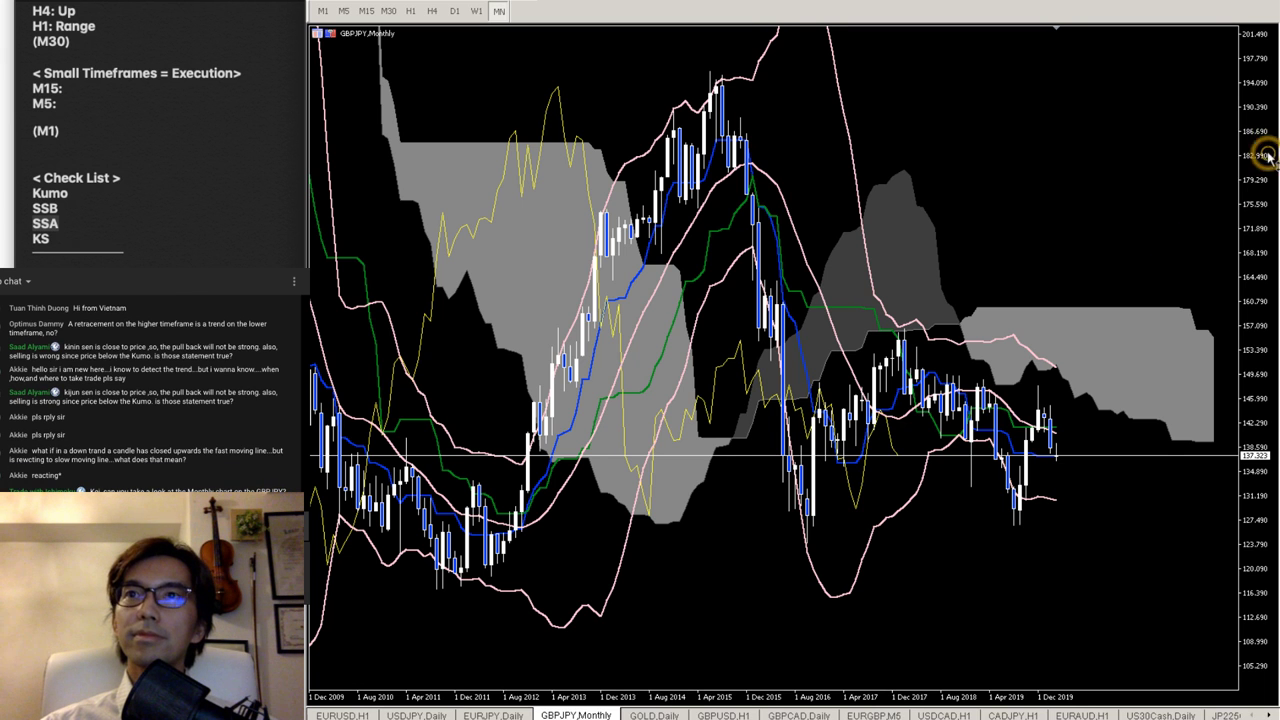
pyautogui.moveTo(1265, 150); pyautogui.dragTo(1272, 258)
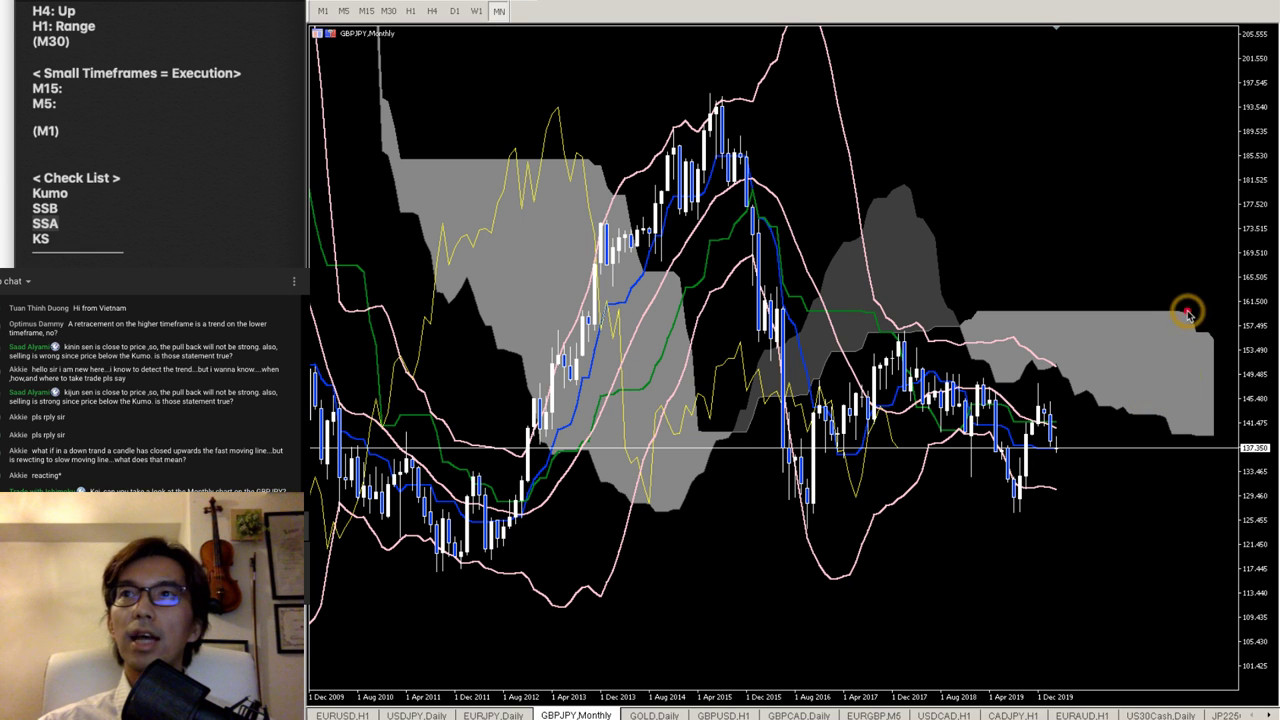
# - Mark the downturn of the future cloud's upper edge and its flat lower edge, and circle the whole future cloud
pyautogui.moveTo(1174, 312)
pyautogui.mouseDown()
pyautogui.moveTo(1221, 357)
pyautogui.moveTo(1190, 344)
pyautogui.moveTo(1208, 317)
pyautogui.moveTo(1227, 329)
pyautogui.moveTo(1212, 383)
pyautogui.mouseUp()
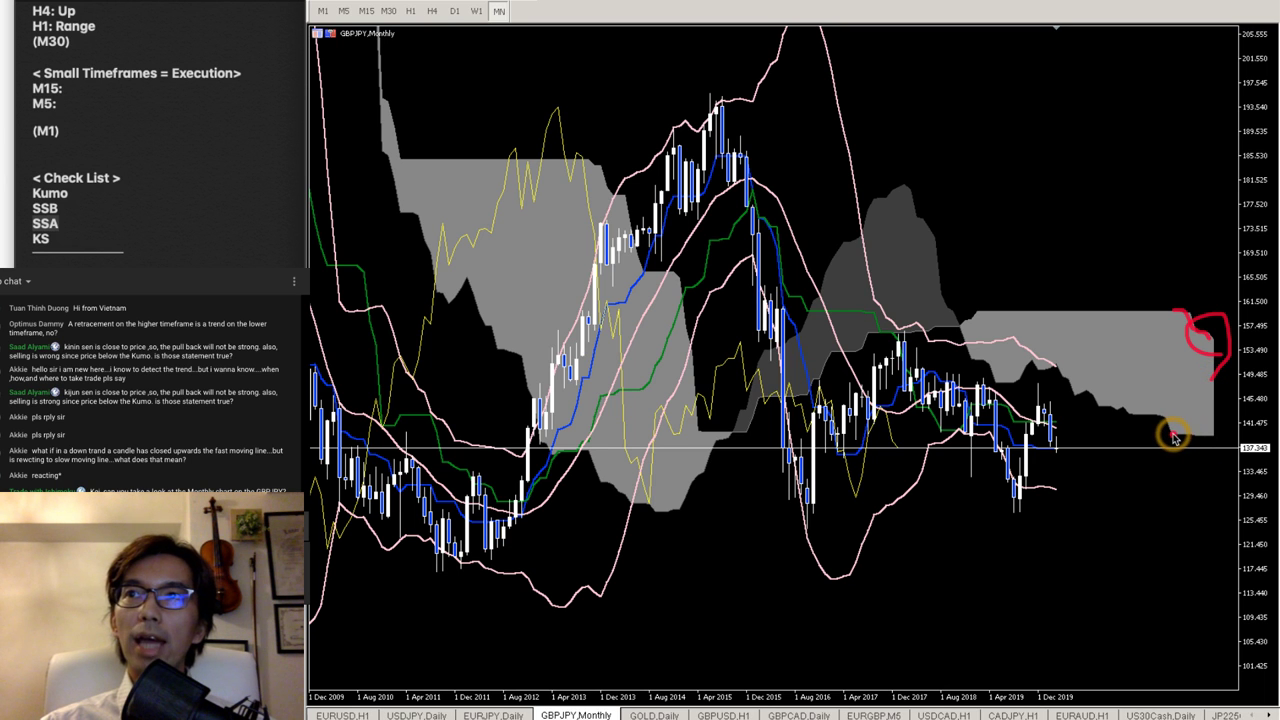
pyautogui.moveTo(1170, 433); pyautogui.dragTo(1213, 437)
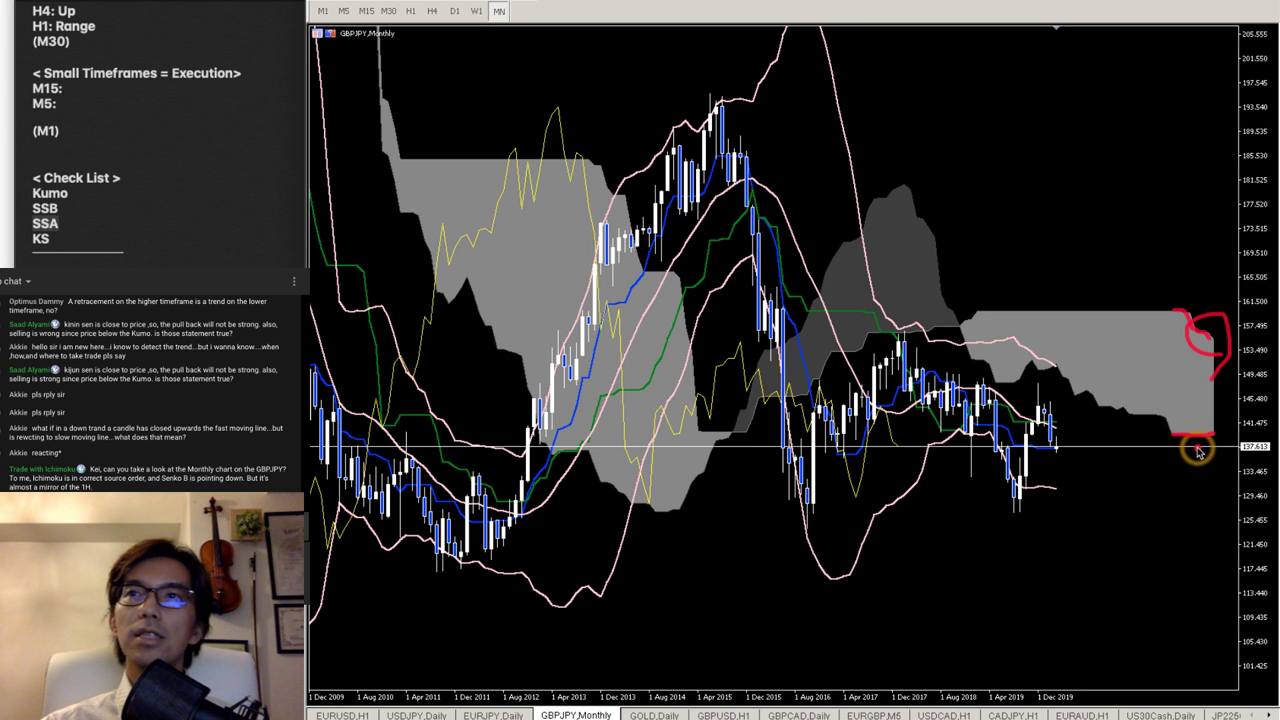
pyautogui.moveTo(1200, 448)
pyautogui.mouseDown()
pyautogui.moveTo(1026, 447)
pyautogui.moveTo(913, 329)
pyautogui.moveTo(1101, 251)
pyautogui.moveTo(1240, 297)
pyautogui.moveTo(1263, 409)
pyautogui.moveTo(1120, 440)
pyautogui.mouseUp()
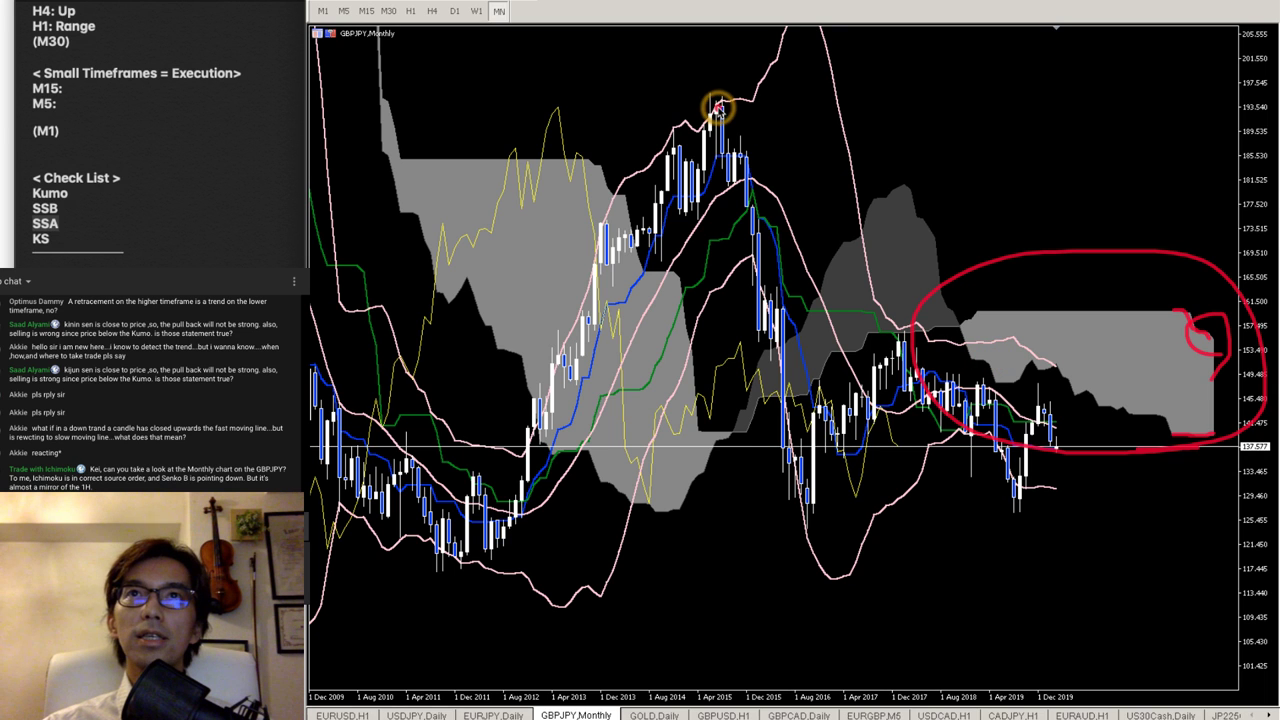
# - Circle the three declining monthly highs from 2015 to 2019 and the two lows of 2016 and 2019
pyautogui.moveTo(716, 110)
pyautogui.mouseDown()
pyautogui.moveTo(714, 75)
pyautogui.moveTo(717, 132)
pyautogui.mouseUp()
pyautogui.moveTo(890, 325)
pyautogui.mouseDown()
pyautogui.moveTo(895, 345)
pyautogui.moveTo(900, 325)
pyautogui.moveTo(915, 348)
pyautogui.mouseUp()
pyautogui.moveTo(1048, 398)
pyautogui.mouseDown()
pyautogui.moveTo(1042, 383)
pyautogui.moveTo(1046, 405)
pyautogui.mouseUp()
pyautogui.moveTo(793, 510)
pyautogui.mouseDown()
pyautogui.moveTo(814, 523)
pyautogui.moveTo(825, 508)
pyautogui.mouseUp()
pyautogui.moveTo(1018, 506)
pyautogui.mouseDown()
pyautogui.moveTo(1006, 523)
pyautogui.moveTo(1040, 515)
pyautogui.mouseUp()
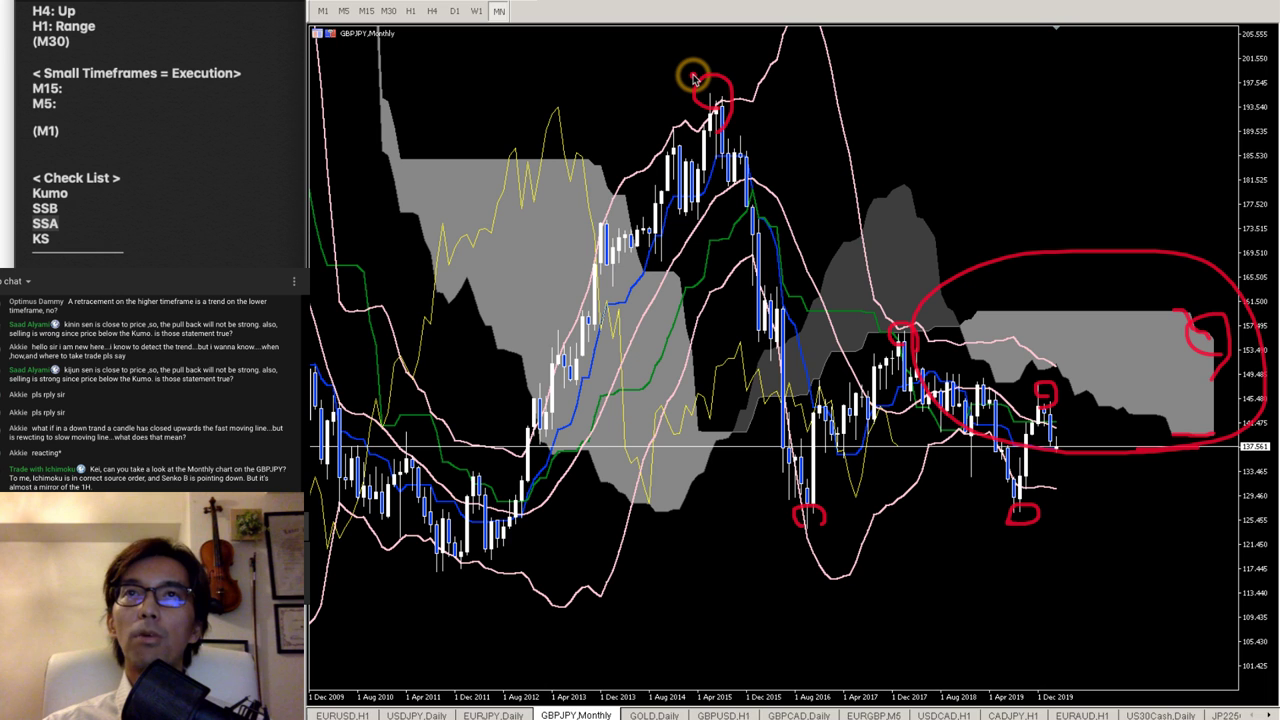
# - Draw a falling arrow through the circled highs and a horizontal arrow through the two lows, then clear all annotations
pyautogui.moveTo(684, 60)
pyautogui.mouseDown()
pyautogui.moveTo(886, 285)
pyautogui.moveTo(921, 348)
pyautogui.moveTo(1123, 425)
pyautogui.mouseUp()
pyautogui.moveTo(718, 516); pyautogui.dragTo(1126, 514)
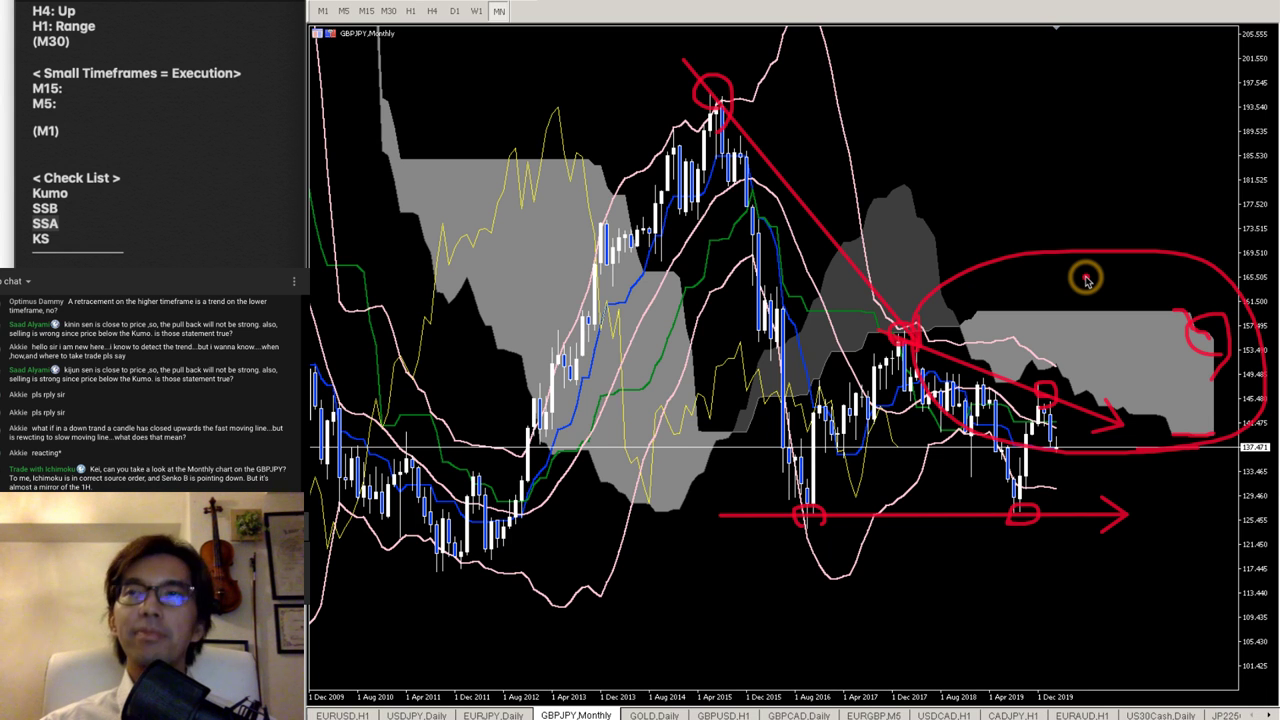
pyautogui.press('Escape')
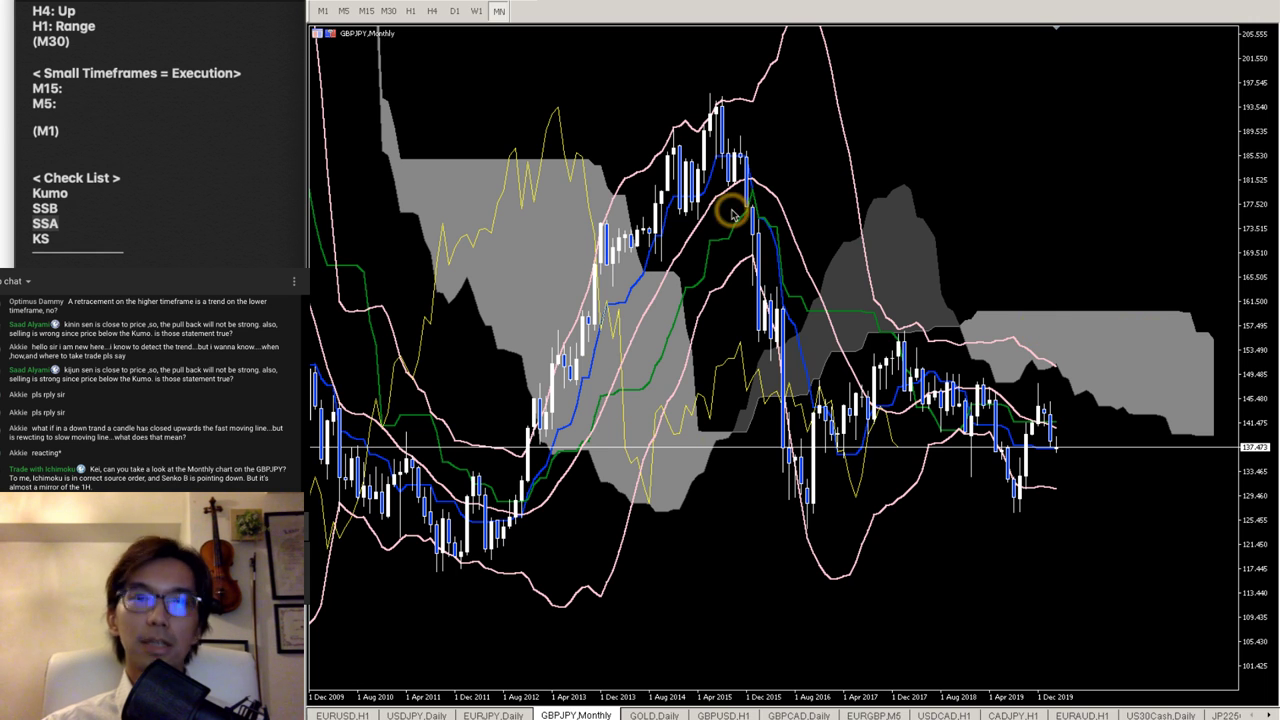
# - Circle the large older cloud, trace the future cloud's lower and upper edges in red, then clear the marks
pyautogui.moveTo(577, 502)
pyautogui.mouseDown()
pyautogui.moveTo(353, 316)
pyautogui.moveTo(490, 37)
pyautogui.moveTo(650, 133)
pyautogui.moveTo(613, 425)
pyautogui.moveTo(515, 488)
pyautogui.mouseUp()
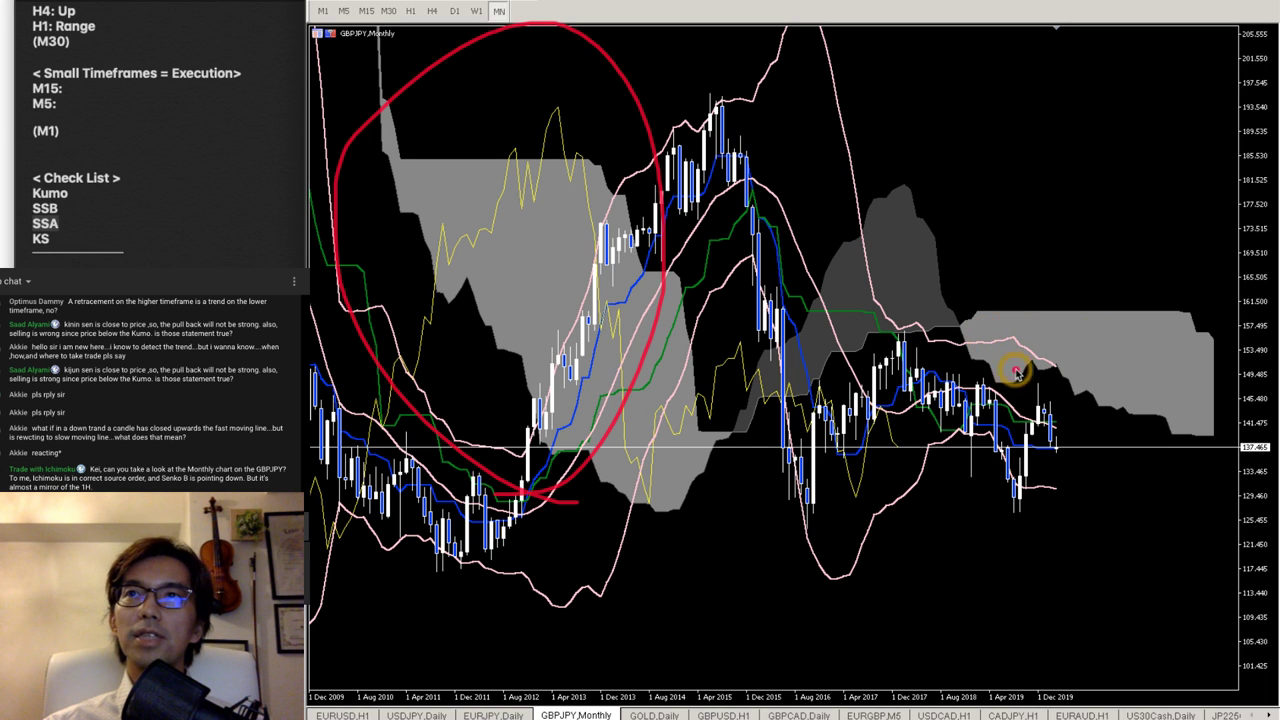
pyautogui.moveTo(1053, 370)
pyautogui.mouseDown()
pyautogui.moveTo(1095, 402)
pyautogui.moveTo(1207, 437)
pyautogui.mouseUp()
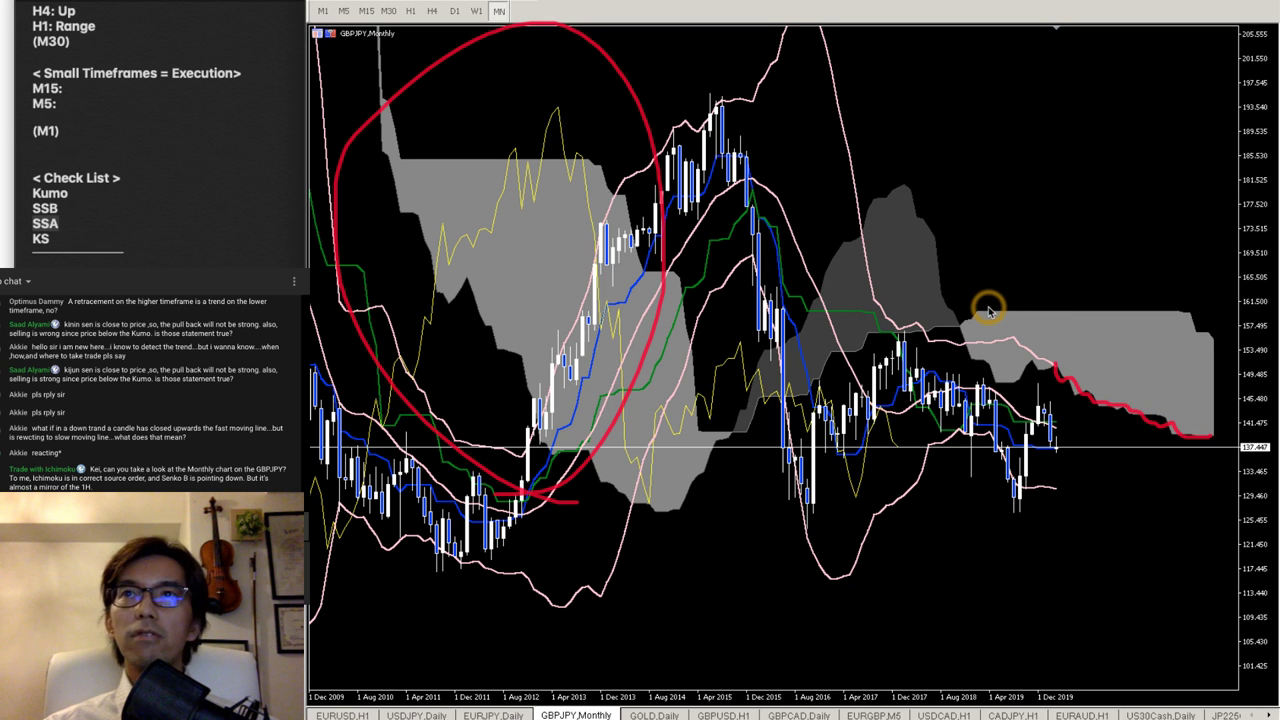
pyautogui.moveTo(982, 311)
pyautogui.mouseDown()
pyautogui.moveTo(1194, 312)
pyautogui.moveTo(1200, 333)
pyautogui.mouseUp()
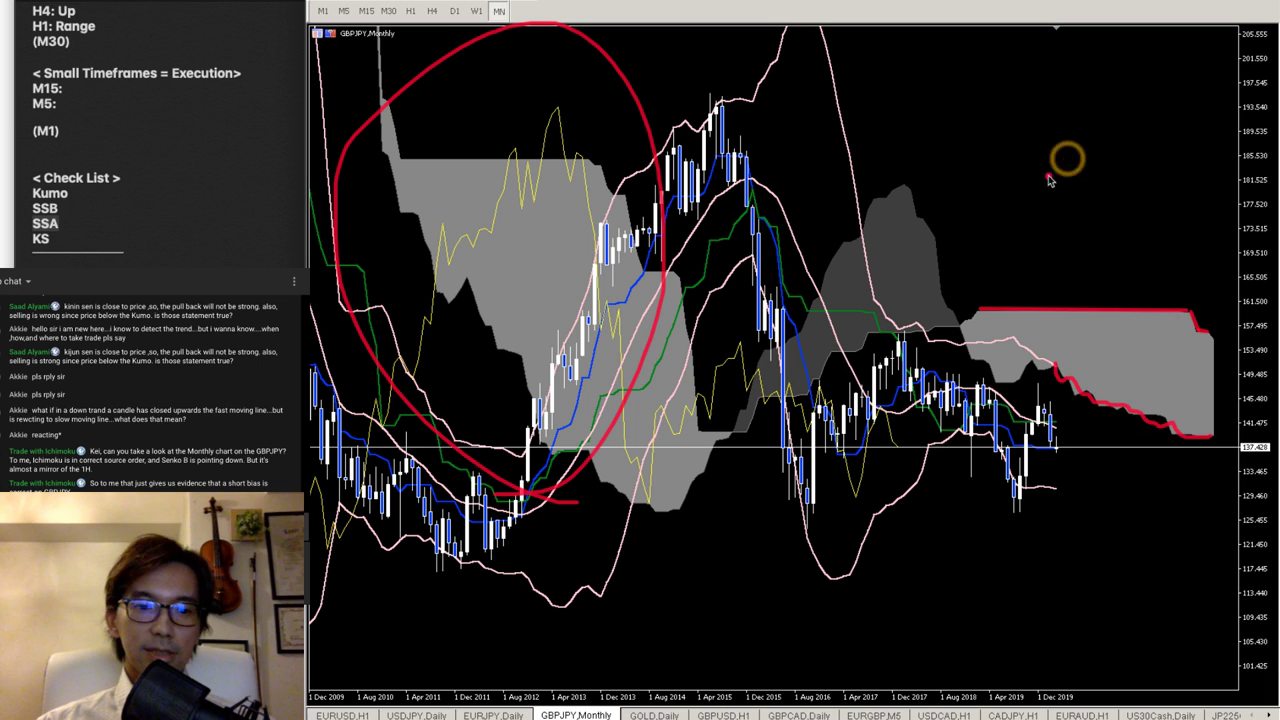
pyautogui.press('Escape')
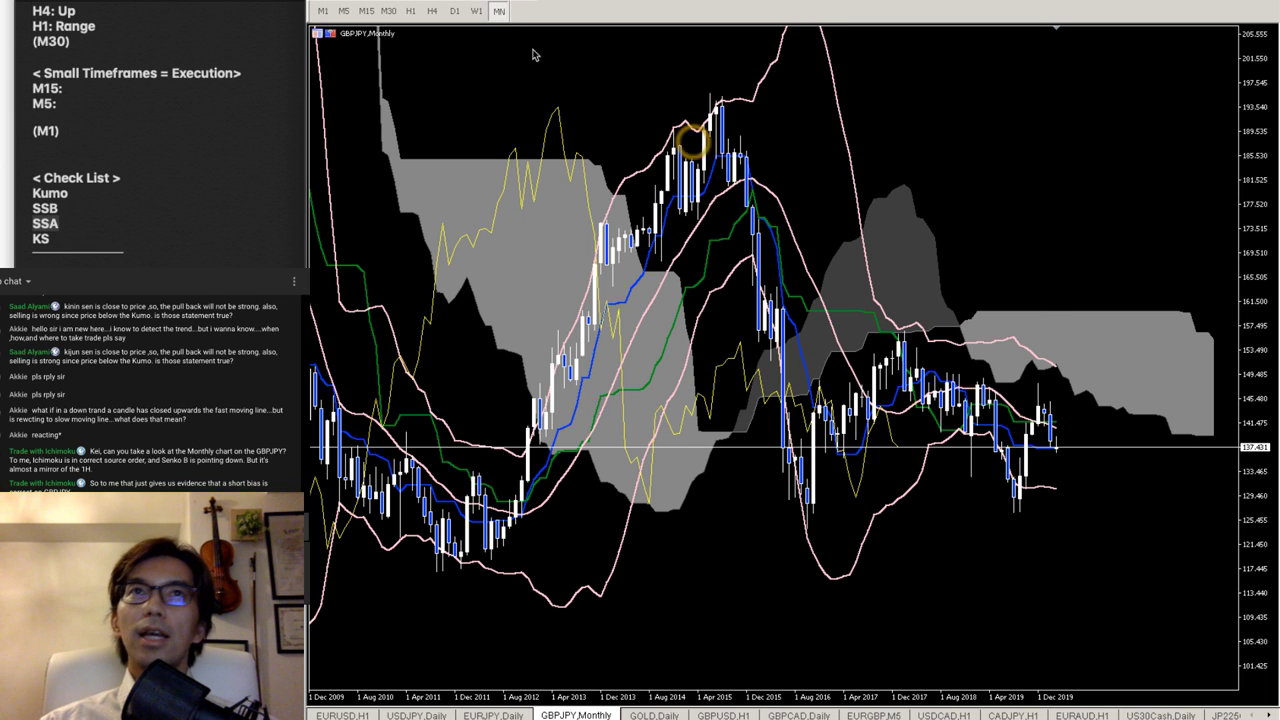
# - Switch to the weekly timeframe, draw a horizontal arrow along the flat cloud edge and a downward arrow at the upper edge, then clear them
pyautogui.click(476, 11)
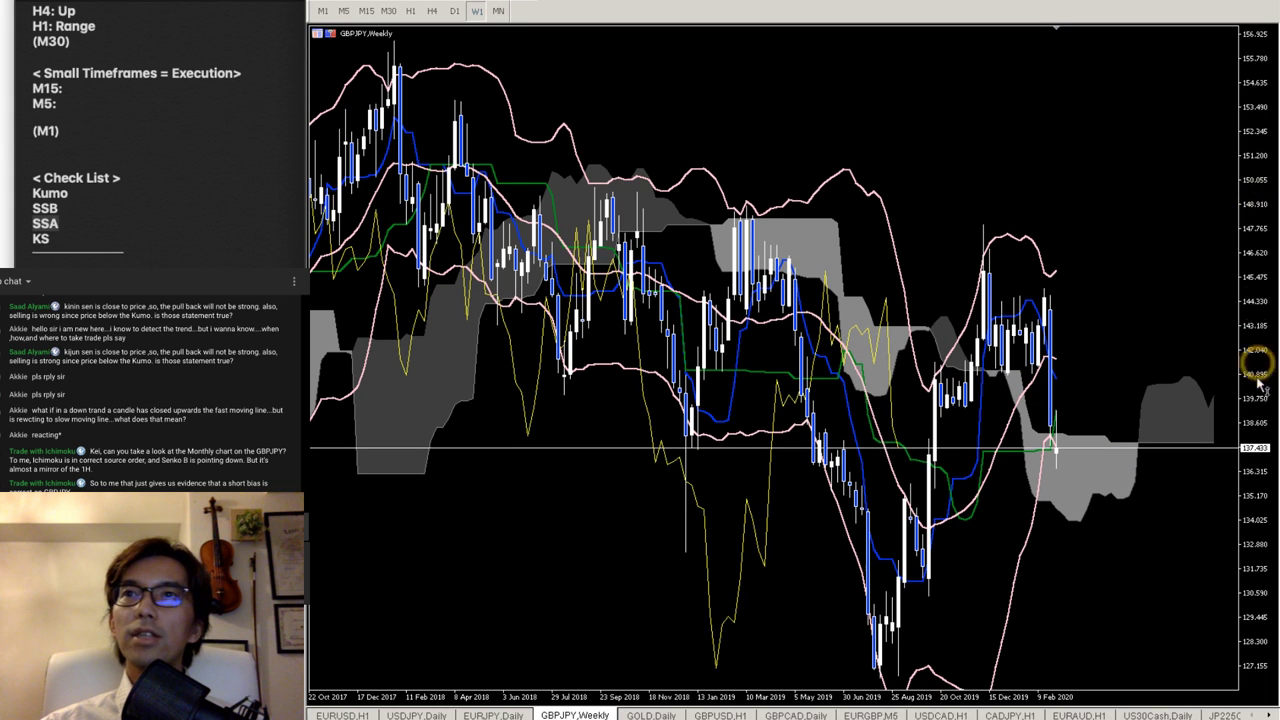
pyautogui.moveTo(1258, 385); pyautogui.dragTo(1262, 444)
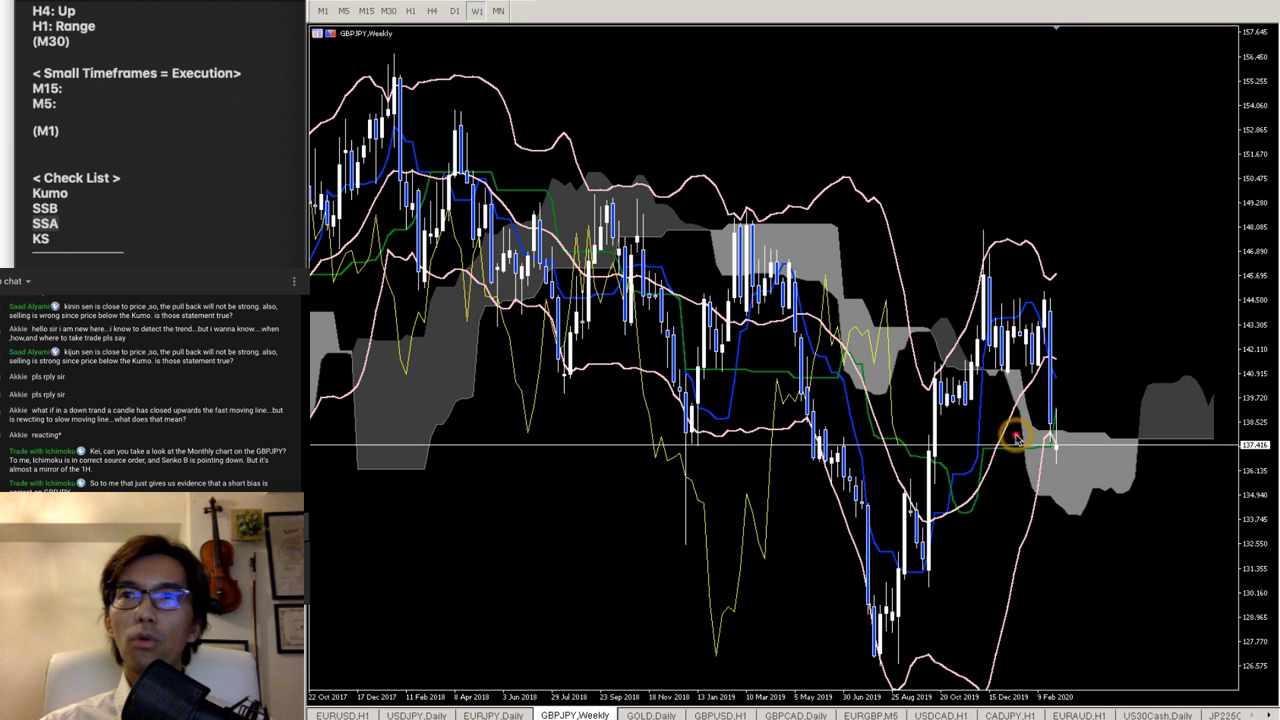
pyautogui.moveTo(1015, 437); pyautogui.dragTo(1232, 434)
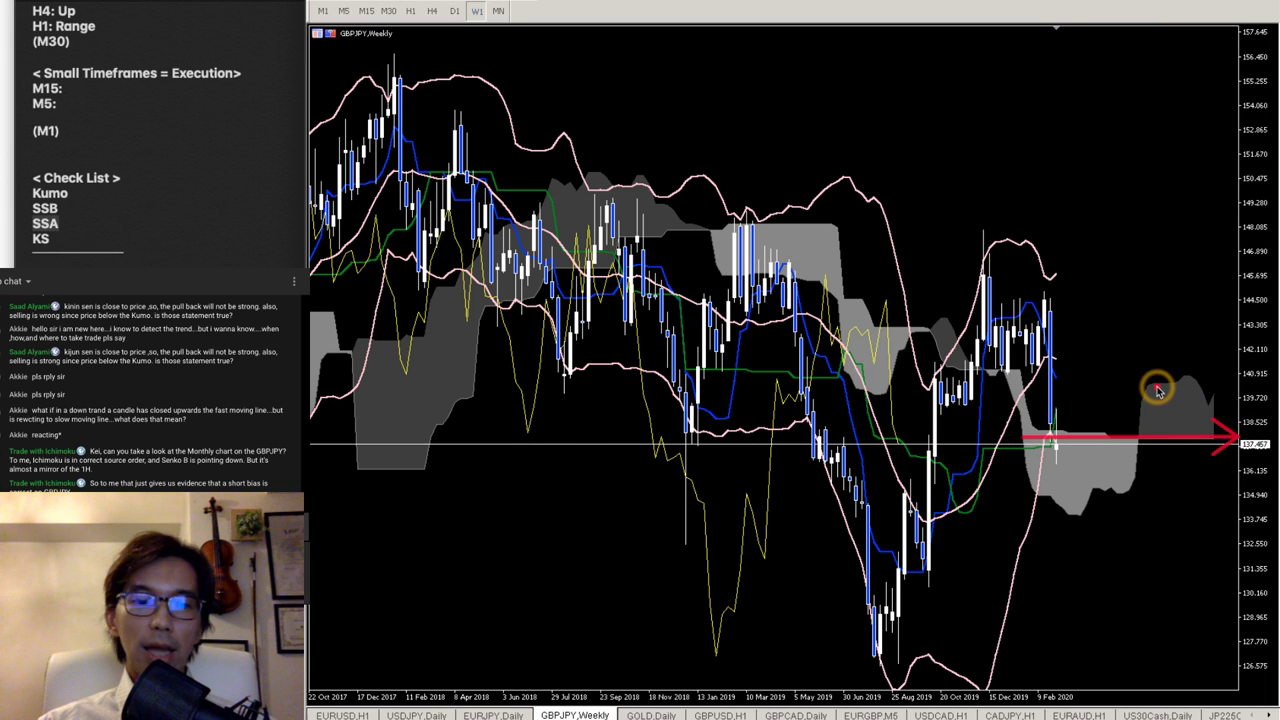
pyautogui.moveTo(1186, 375); pyautogui.dragTo(1212, 405)
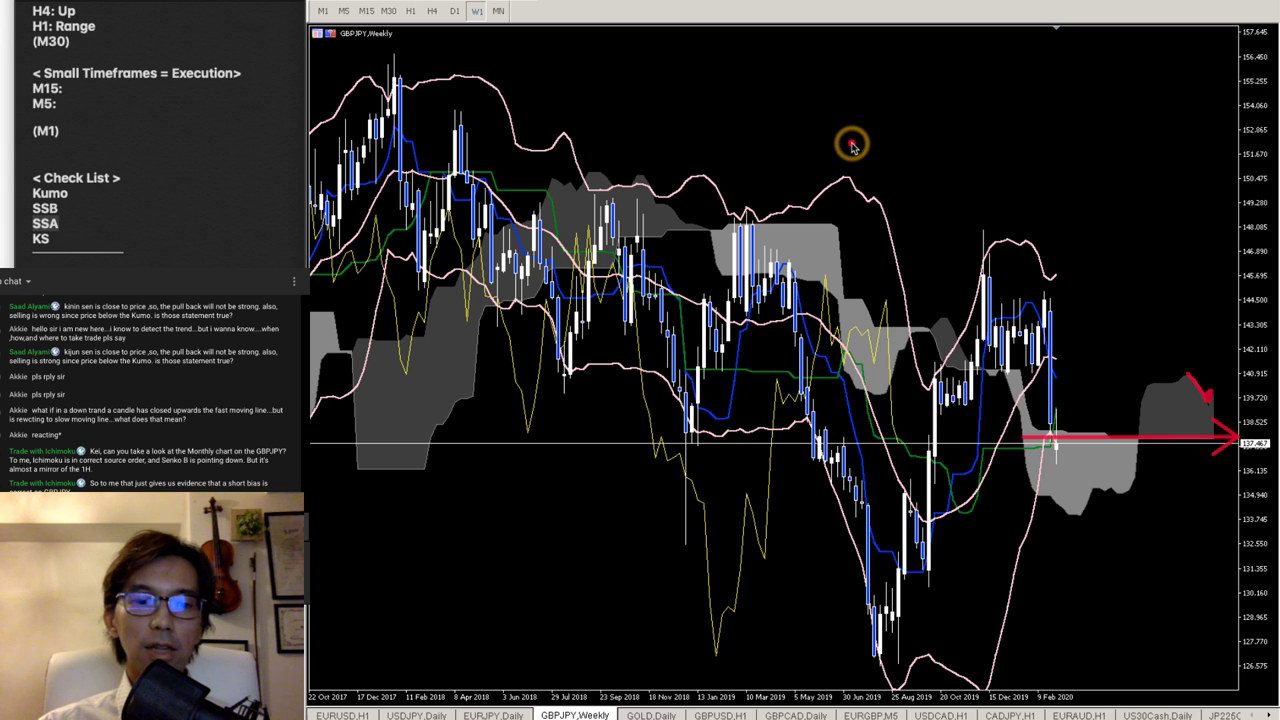
pyautogui.press('Escape')
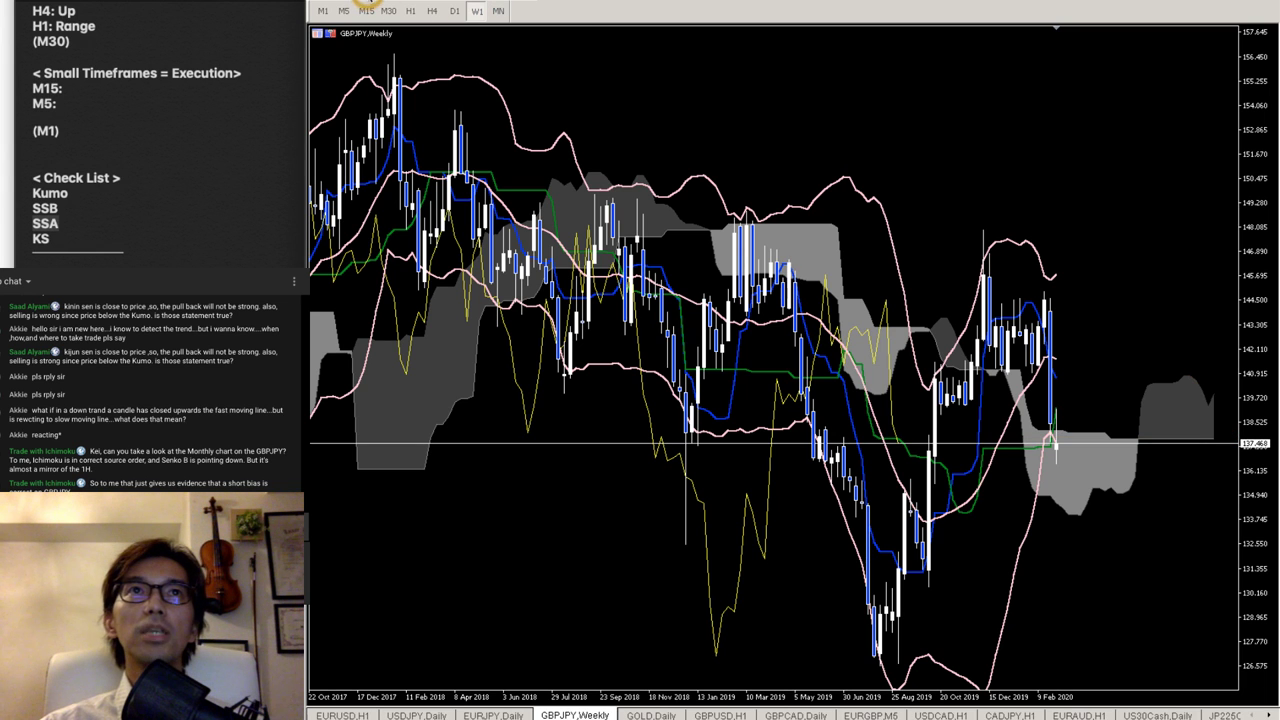
# - Place a vertical line on the large bearish late-February weekly candle and draw downward and upward arrows from the current price
pyautogui.click(1050, 305)
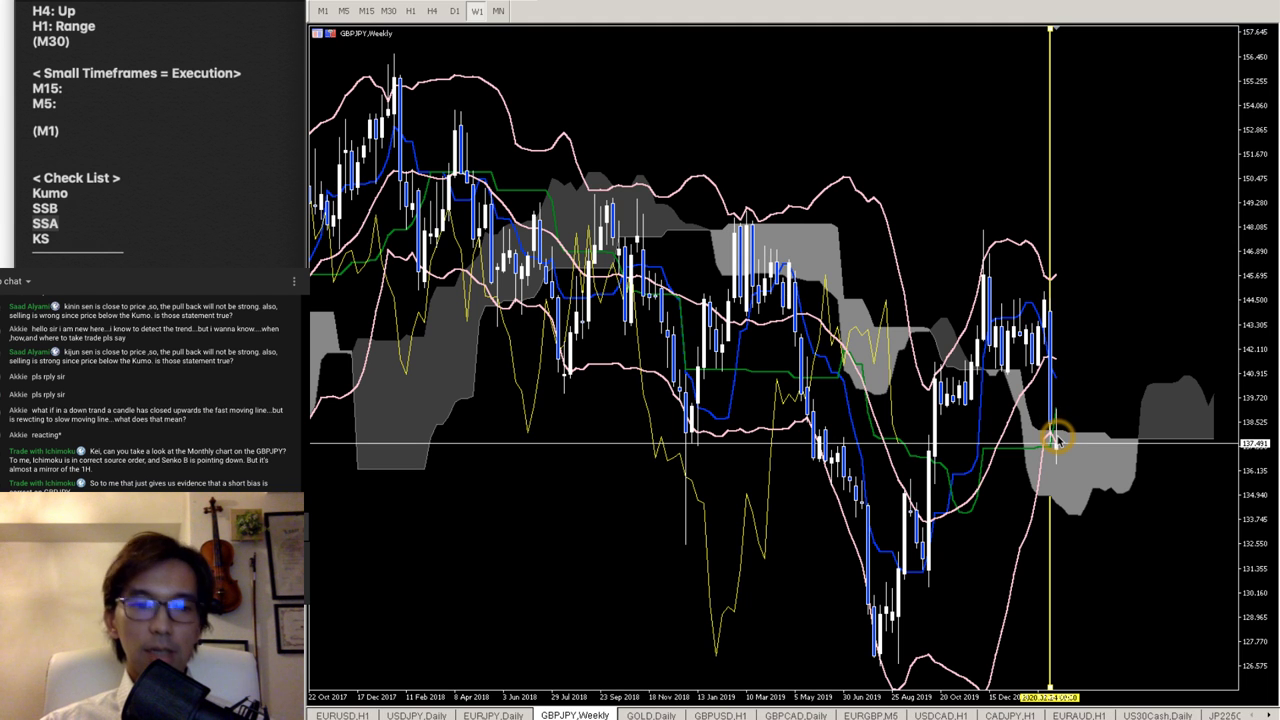
pyautogui.moveTo(1055, 438)
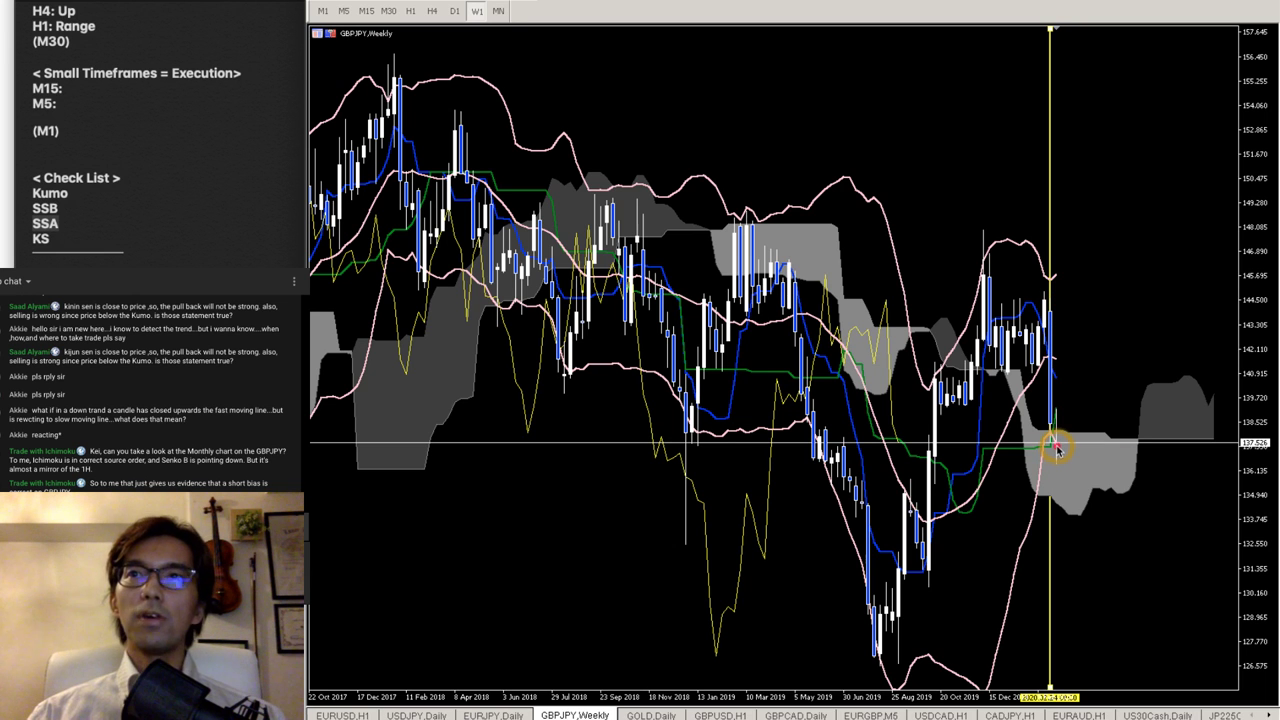
pyautogui.moveTo(1057, 445); pyautogui.dragTo(1118, 545)
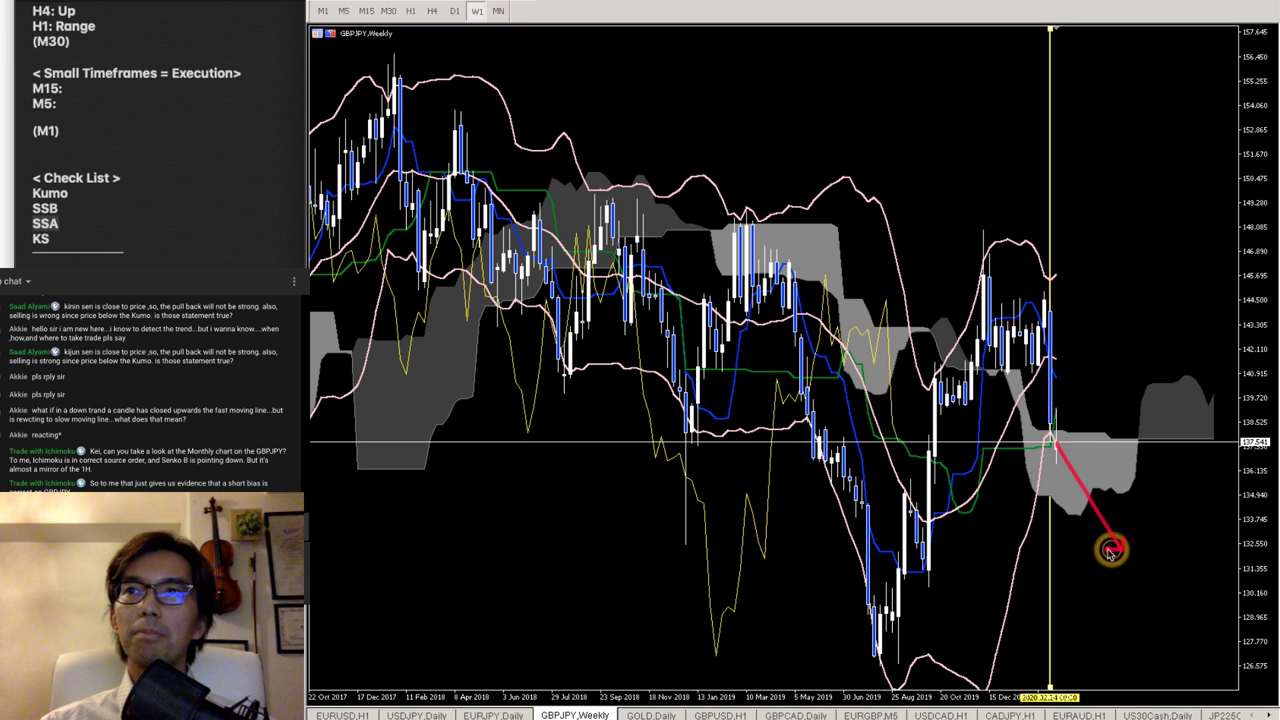
pyautogui.moveTo(1059, 447); pyautogui.dragTo(1143, 316)
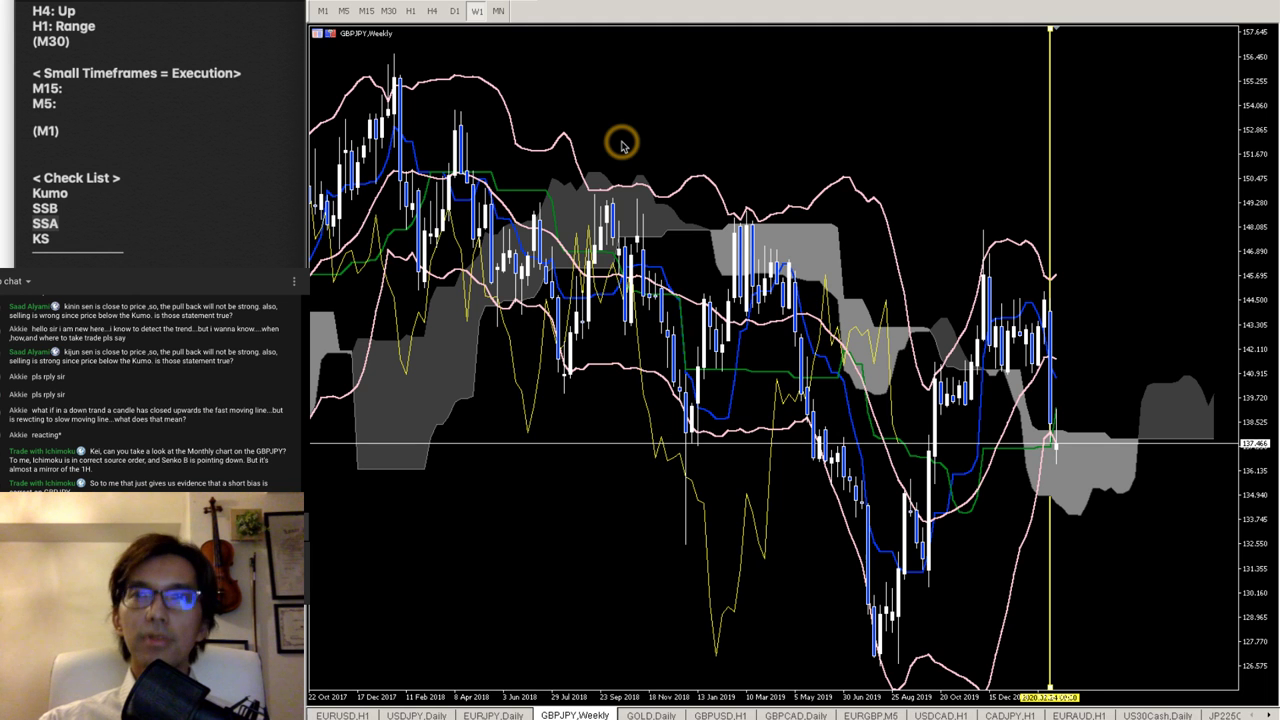
# - Switch to the daily timeframe and place horizontal lines at about 141.03 and 138.927
pyautogui.click(456, 12)
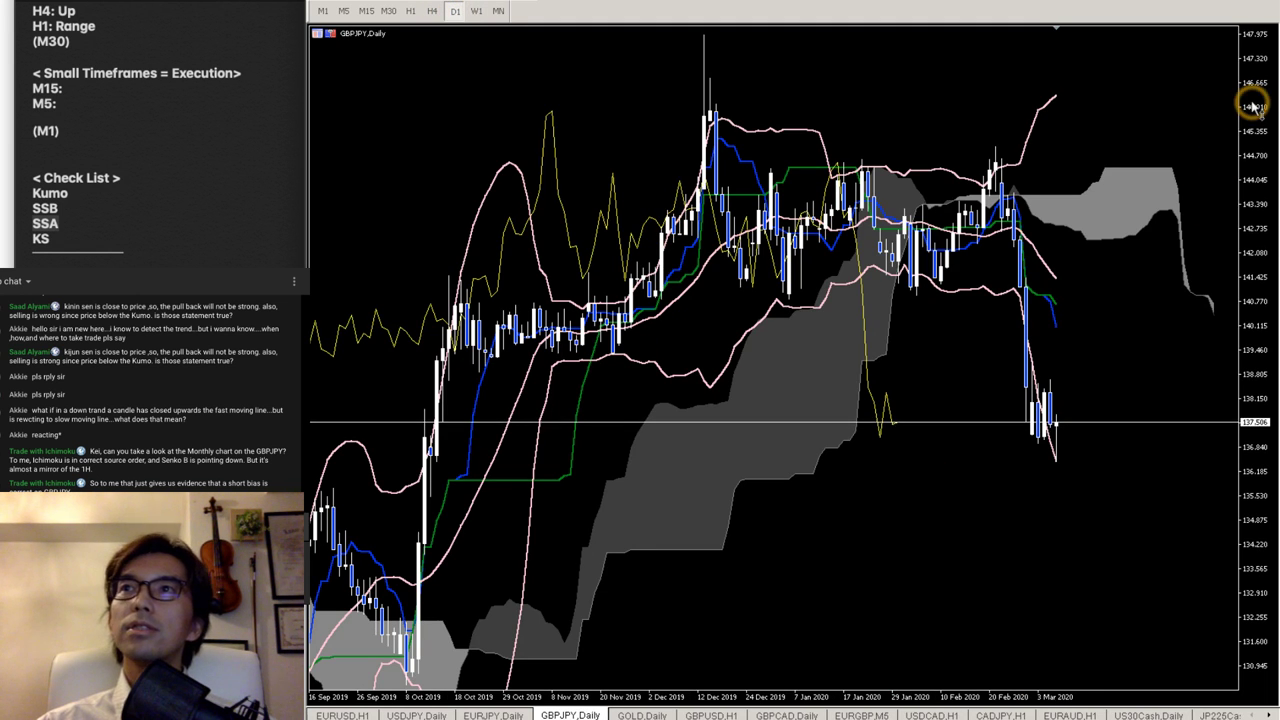
pyautogui.moveTo(1252, 104); pyautogui.dragTo(1266, 294)
pyautogui.moveTo(1256, 106); pyautogui.dragTo(1256, 312)
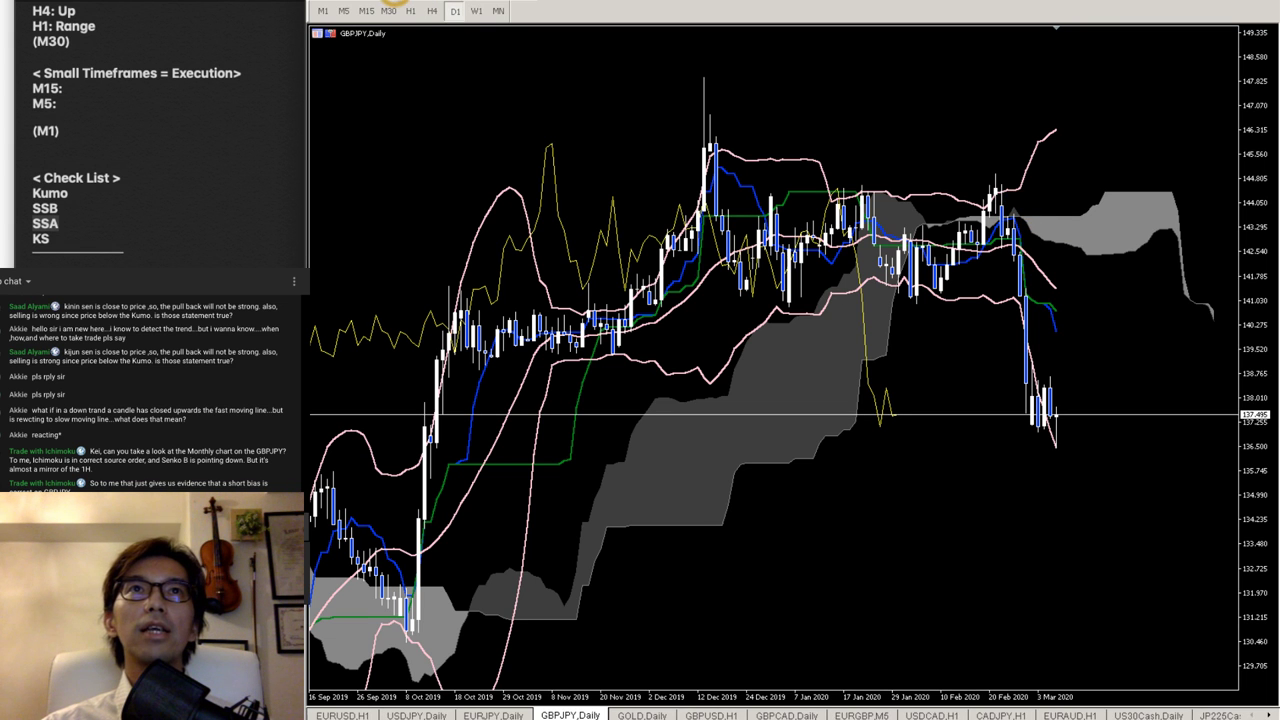
pyautogui.click(900, 300)
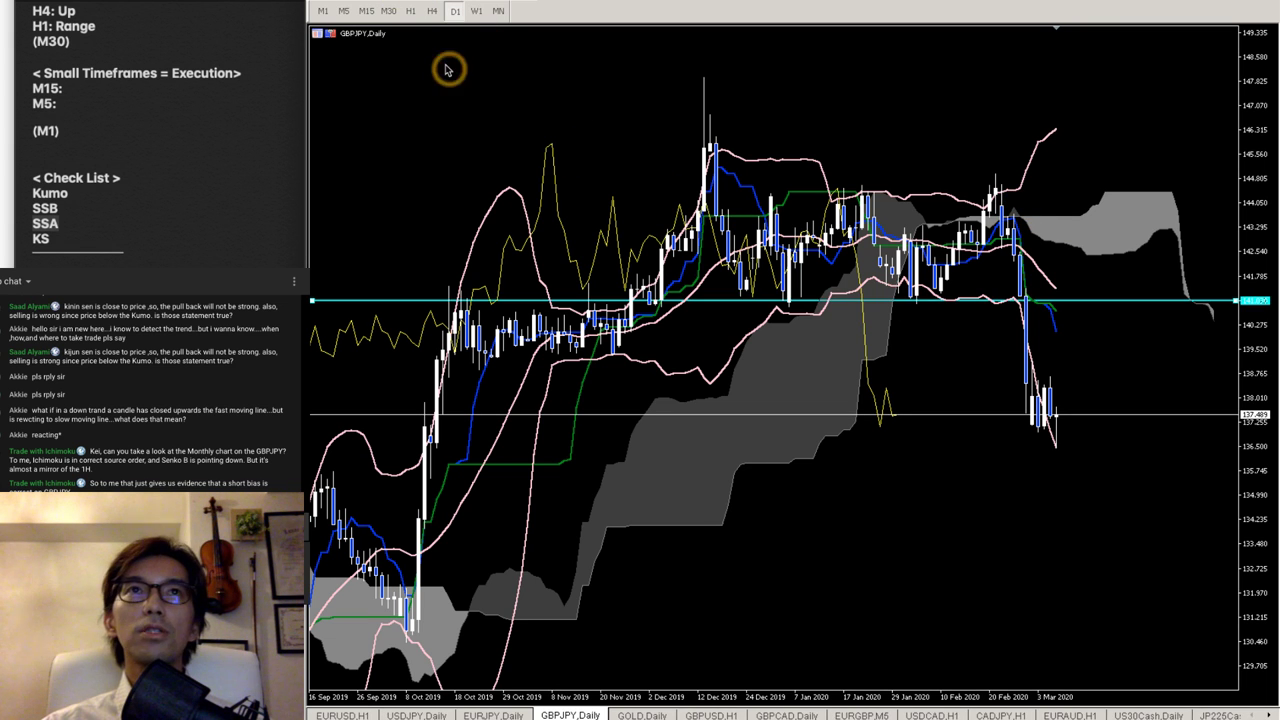
pyautogui.click(500, 369)
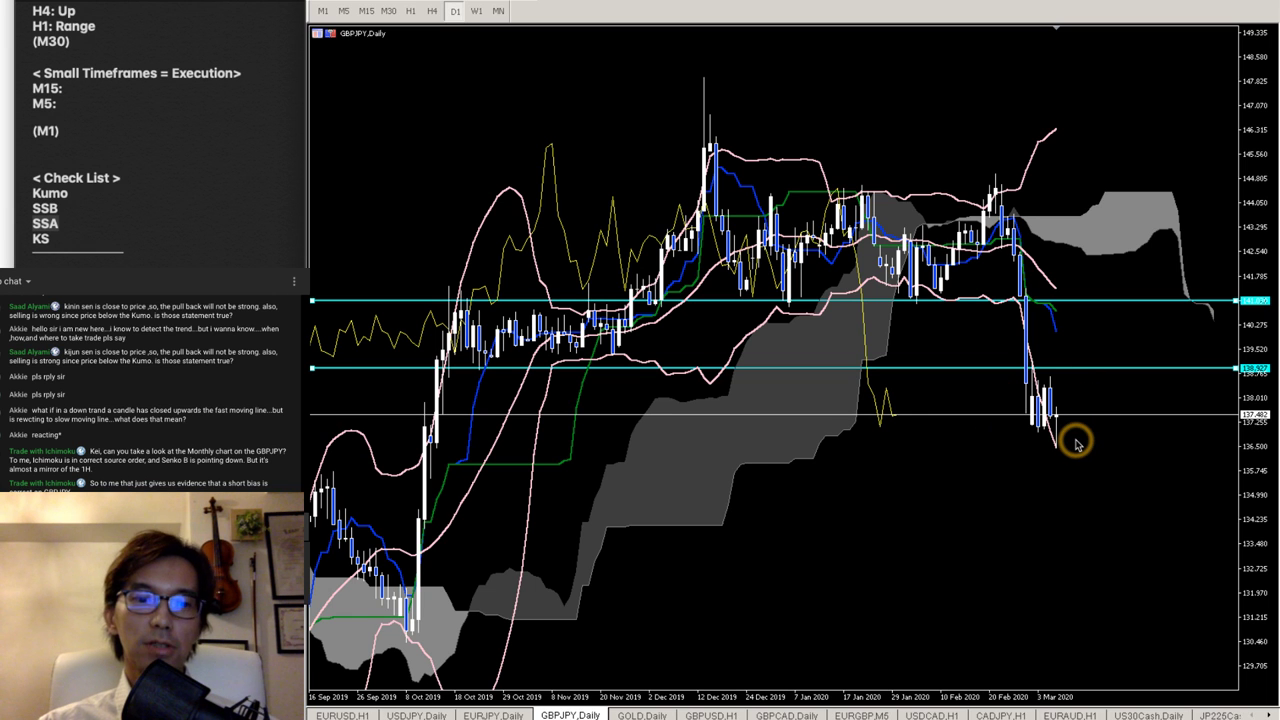
# - Draw a downward arrow from the latest daily candle and place a horizontal line at the end of the lower Bollinger band
pyautogui.moveTo(1055, 412)
pyautogui.mouseDown()
pyautogui.moveTo(1125, 513)
pyautogui.moveTo(1110, 515)
pyautogui.moveTo(1127, 506)
pyautogui.mouseUp()
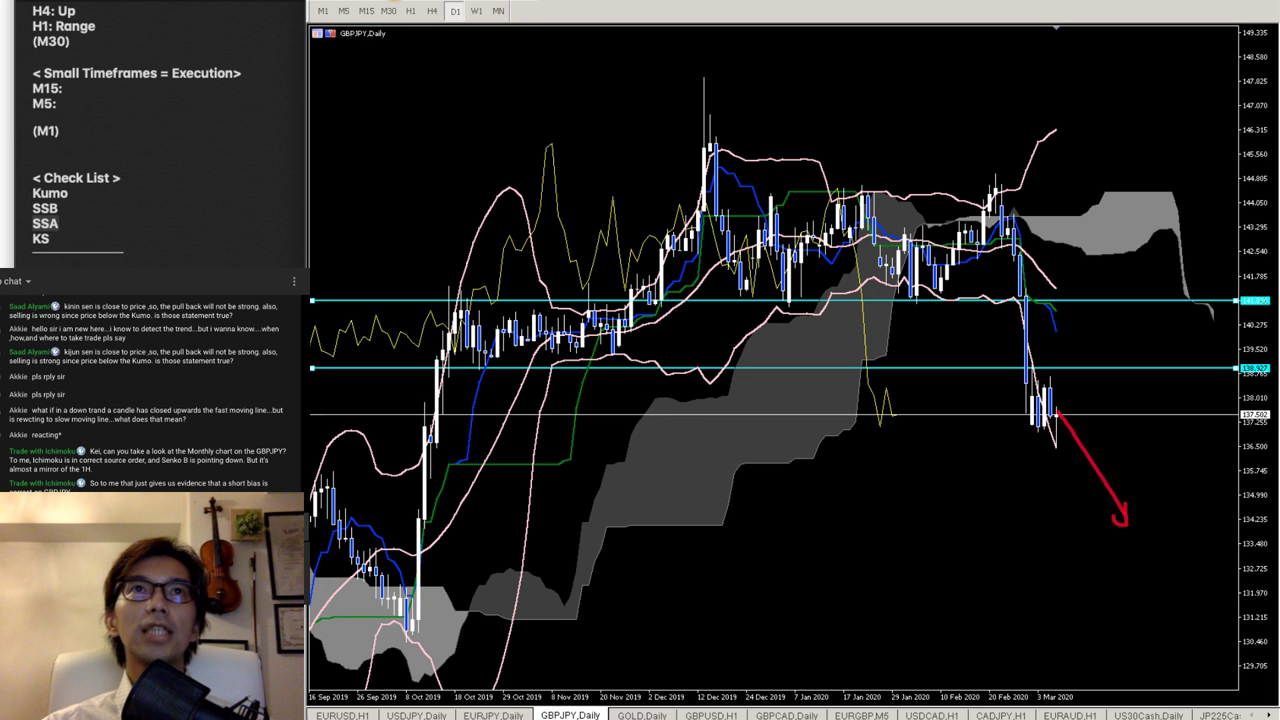
pyautogui.click(1069, 448)
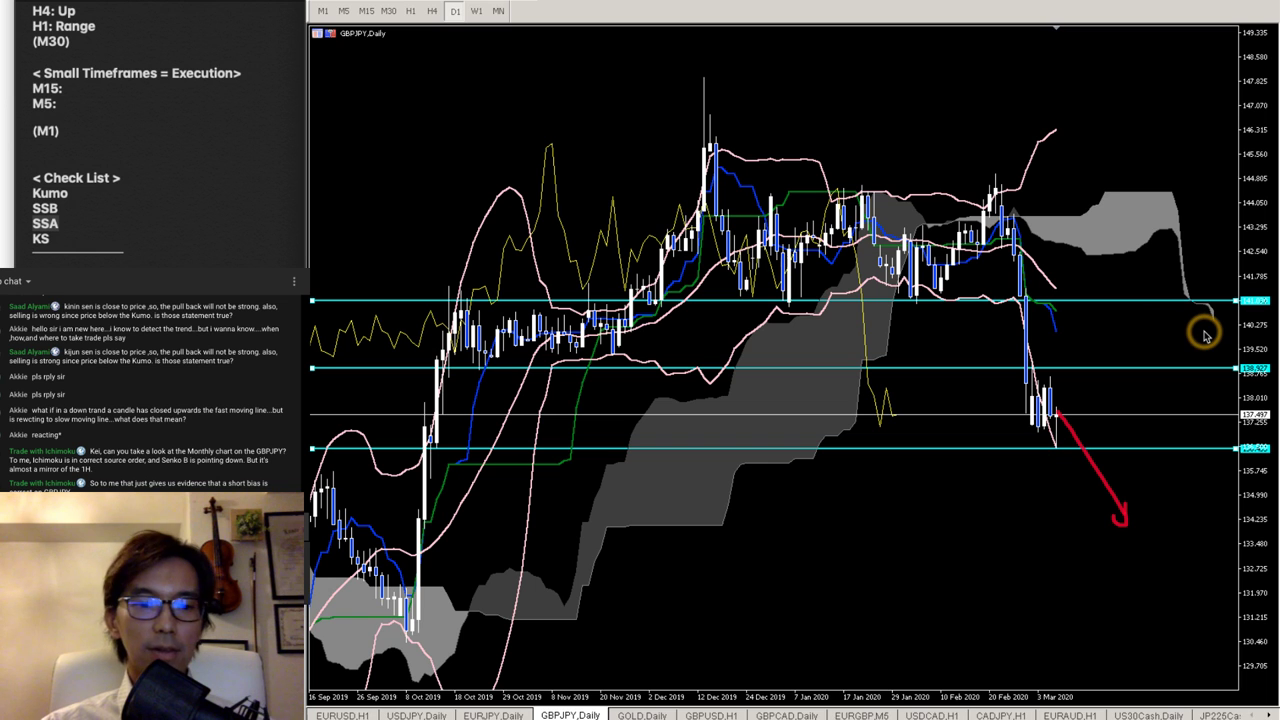
# - Circle the falling end of the future daily cloud, draw arrows along the late-February drop and up from the current price, then clear the freehand marks
pyautogui.moveTo(1207, 332)
pyautogui.mouseDown()
pyautogui.moveTo(1159, 274)
pyautogui.moveTo(1153, 216)
pyautogui.moveTo(1189, 229)
pyautogui.moveTo(1220, 294)
pyautogui.mouseUp()
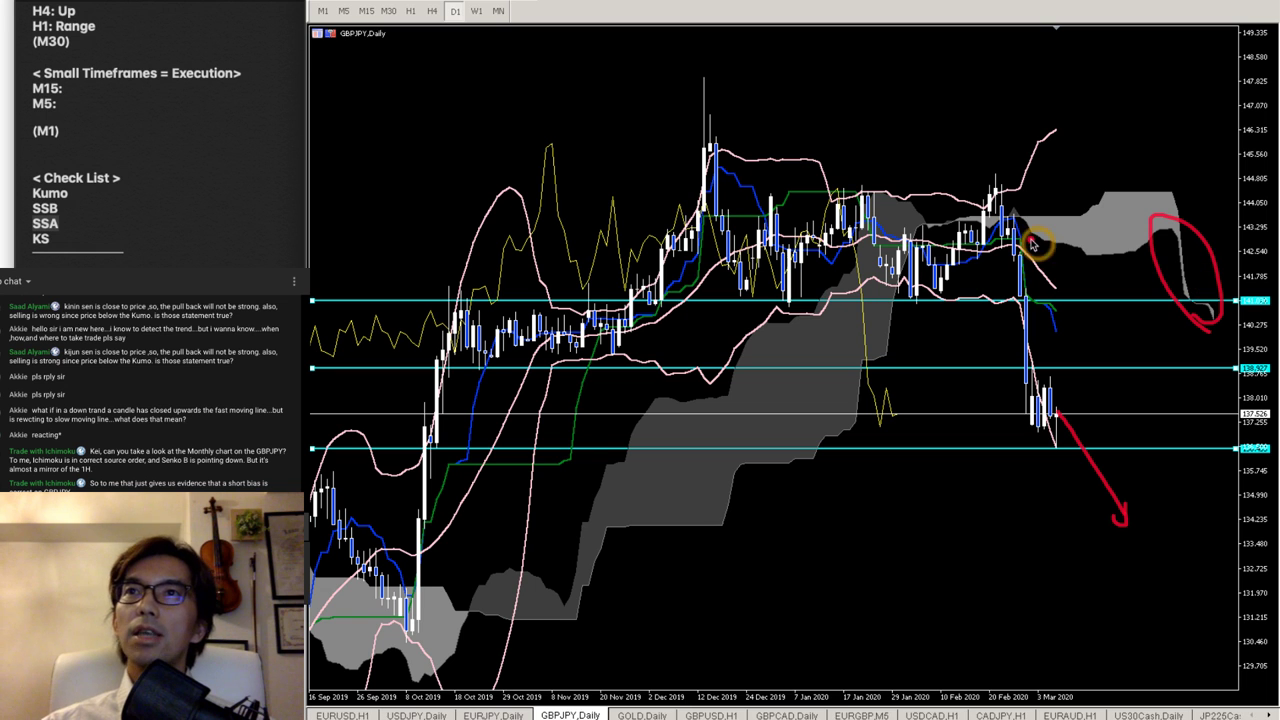
pyautogui.moveTo(1002, 225)
pyautogui.mouseDown()
pyautogui.moveTo(1040, 385)
pyautogui.moveTo(1045, 371)
pyautogui.moveTo(1028, 380)
pyautogui.moveTo(1037, 366)
pyautogui.mouseUp()
pyautogui.moveTo(1055, 420)
pyautogui.mouseDown()
pyautogui.moveTo(1098, 342)
pyautogui.moveTo(1088, 346)
pyautogui.moveTo(1106, 360)
pyautogui.mouseUp()
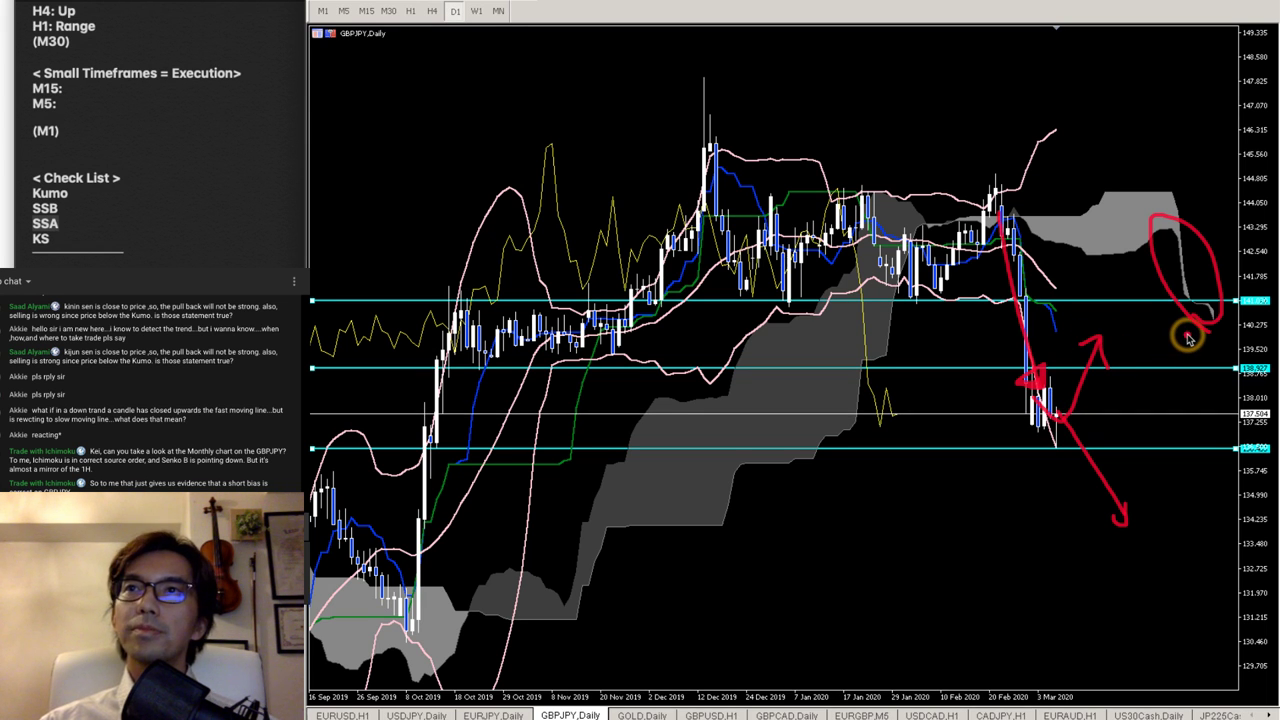
pyautogui.press('e')
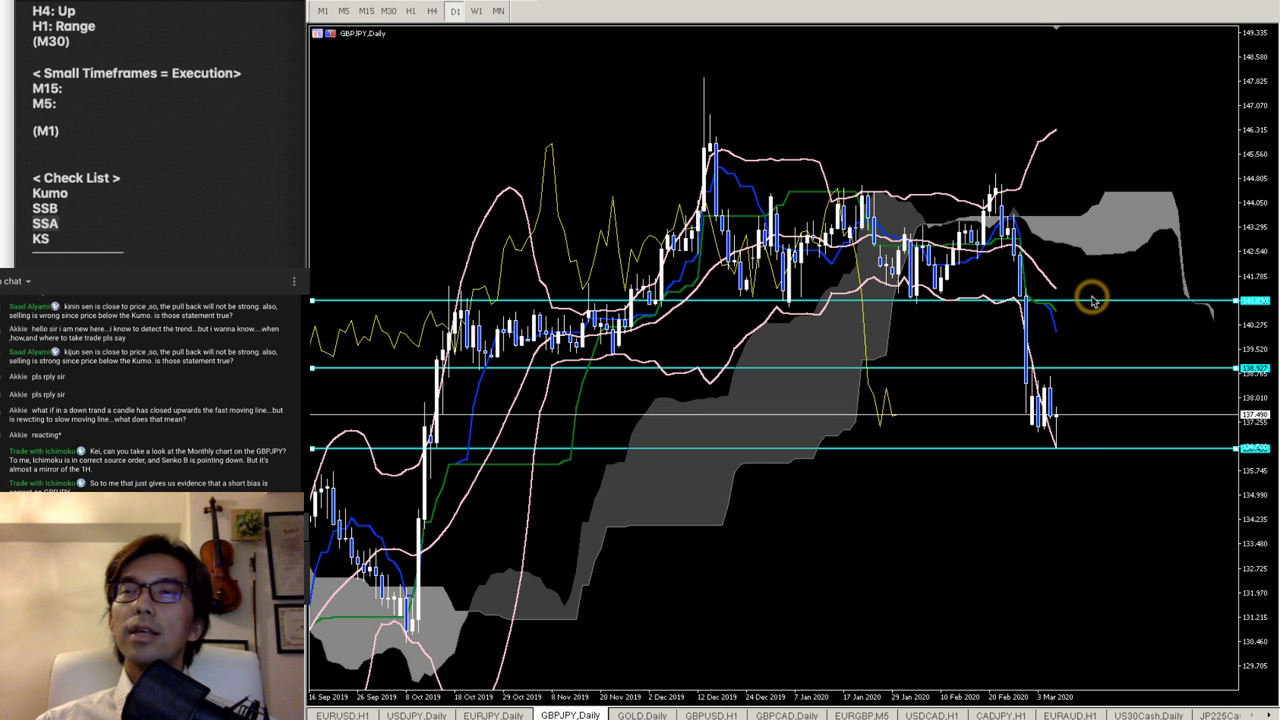
# - Circle the blue and green line convergence near 141.03 and the mid-January and late-February candles, then draw an upward arrow from the current price
pyautogui.moveTo(1036, 233)
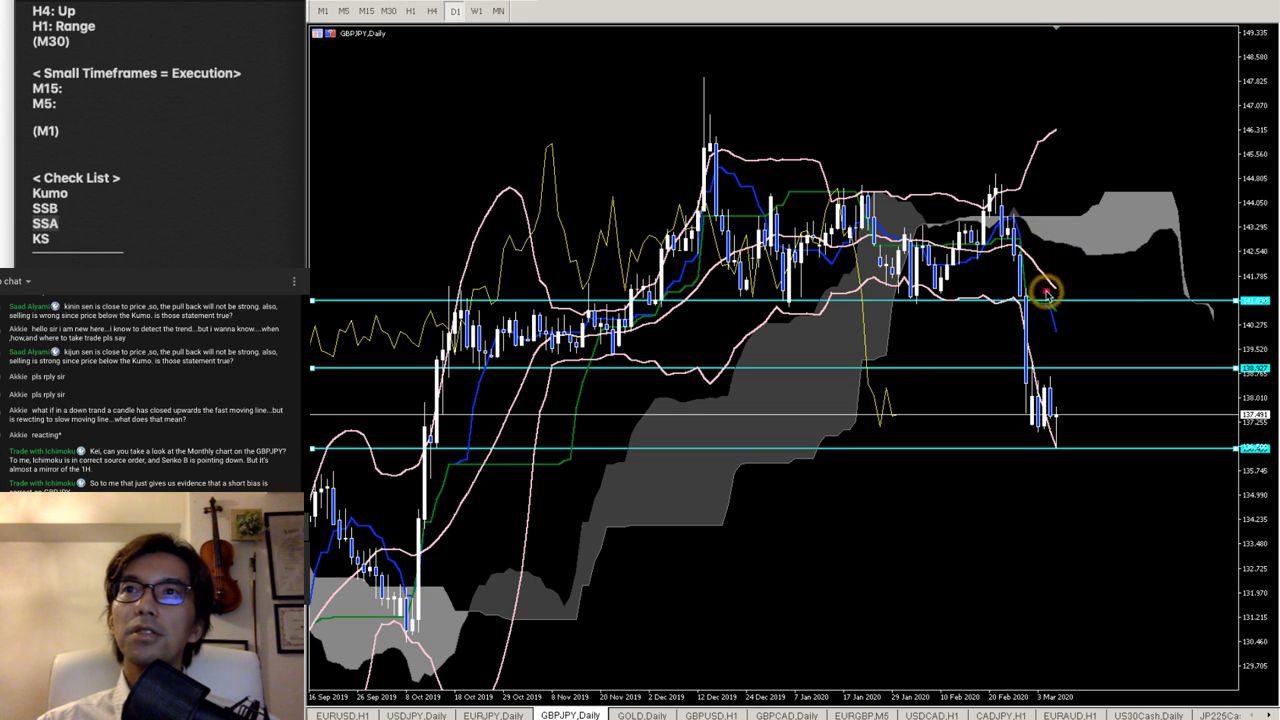
pyautogui.moveTo(1047, 318); pyautogui.dragTo(1042, 298)
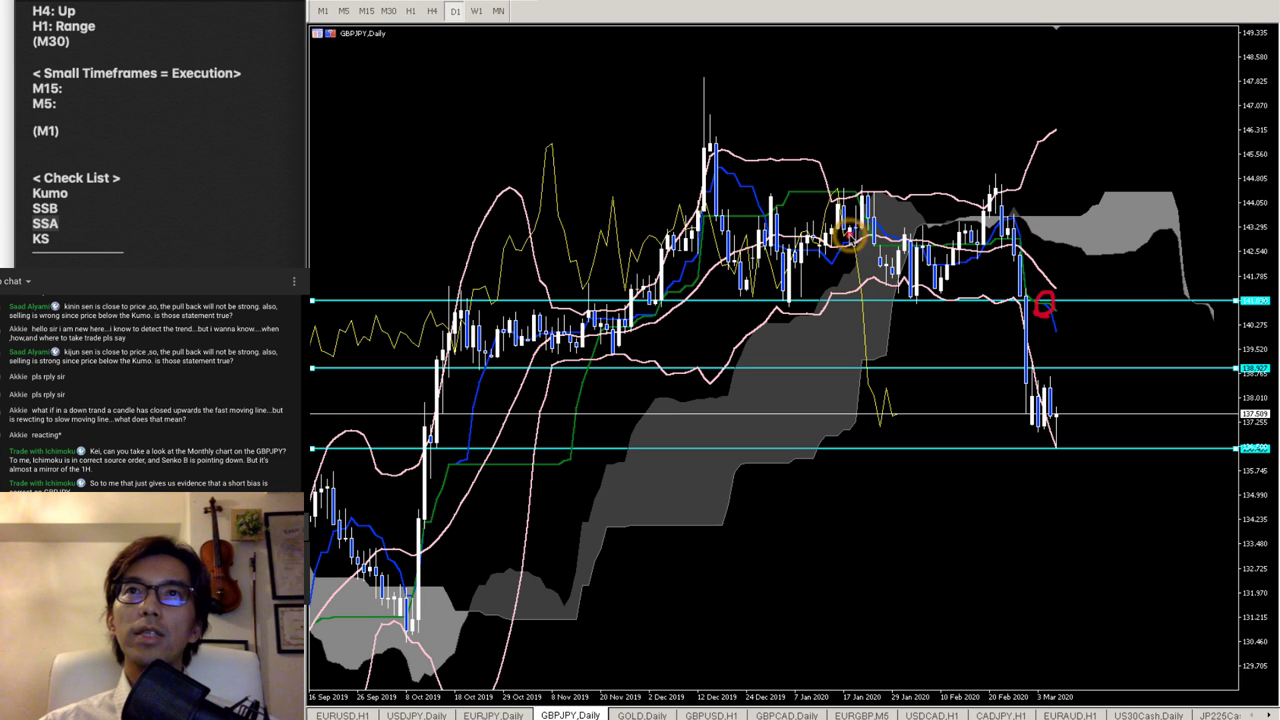
pyautogui.moveTo(848, 233)
pyautogui.mouseDown()
pyautogui.moveTo(829, 197)
pyautogui.moveTo(855, 193)
pyautogui.moveTo(845, 240)
pyautogui.mouseUp()
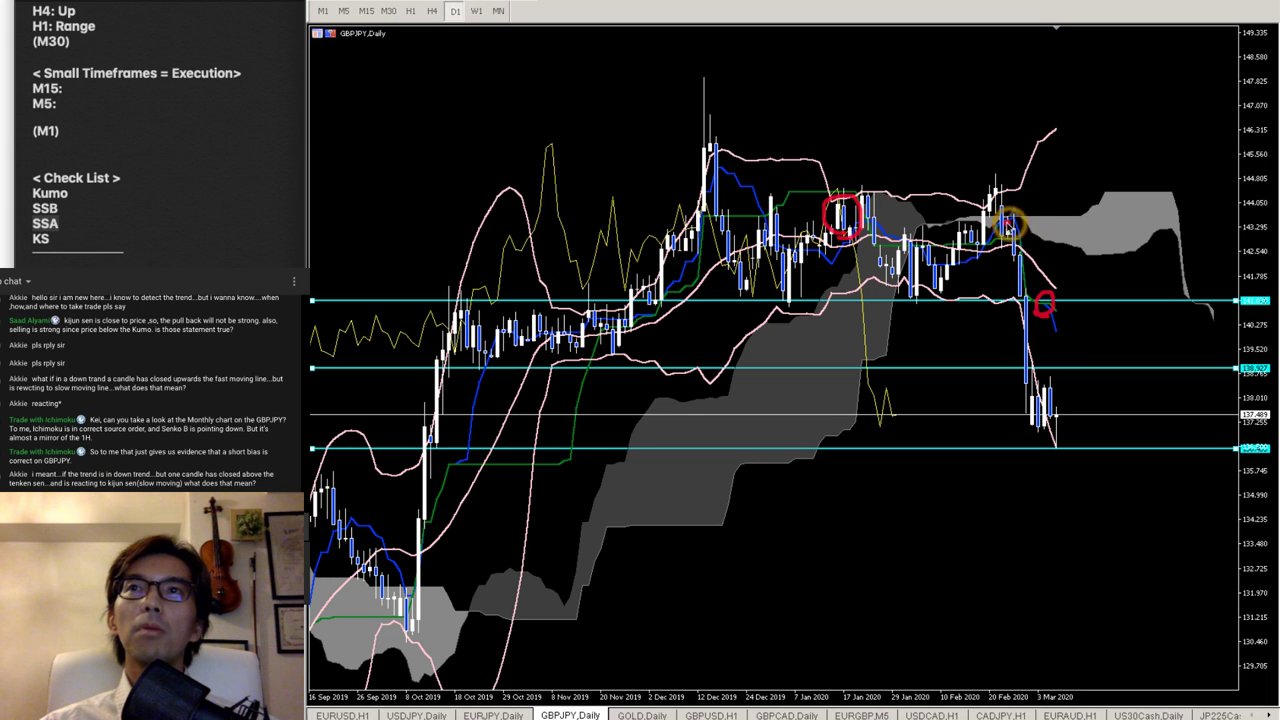
pyautogui.moveTo(1000, 232)
pyautogui.mouseDown()
pyautogui.moveTo(1004, 197)
pyautogui.moveTo(1012, 226)
pyautogui.mouseUp()
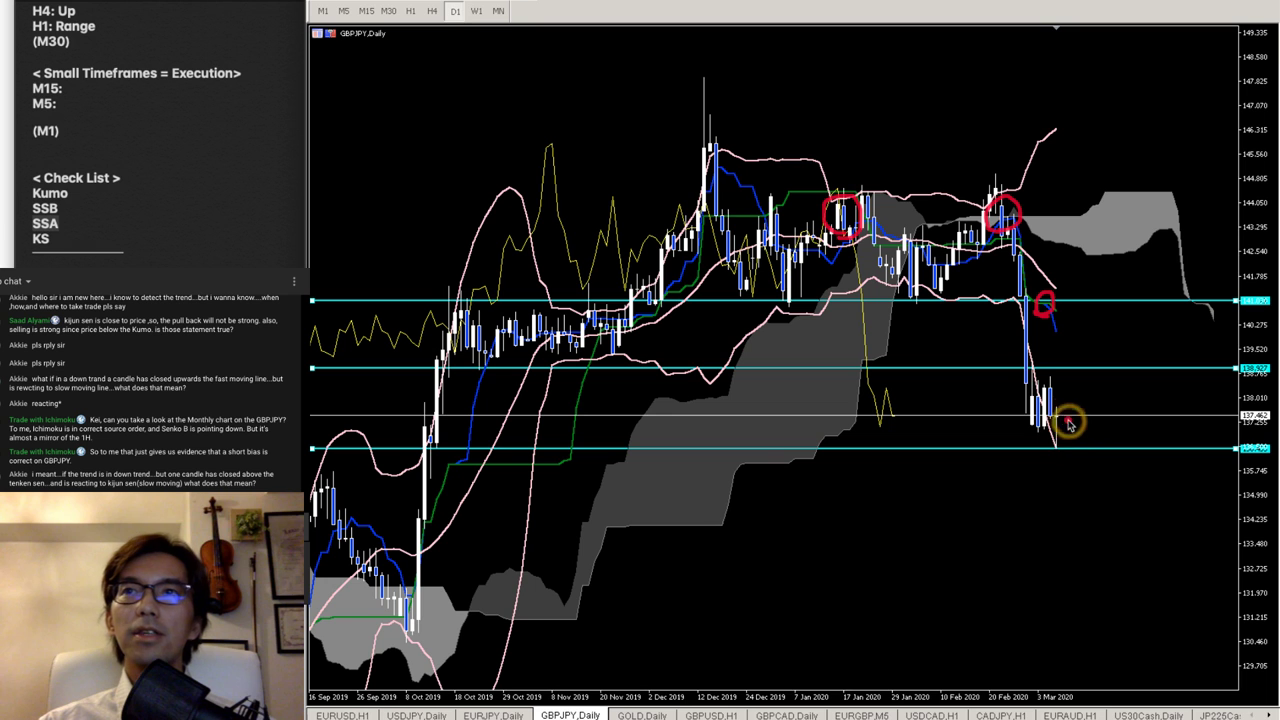
pyautogui.moveTo(1040, 392)
pyautogui.mouseDown()
pyautogui.moveTo(1046, 418)
pyautogui.moveTo(1093, 355)
pyautogui.moveTo(1097, 376)
pyautogui.mouseUp()
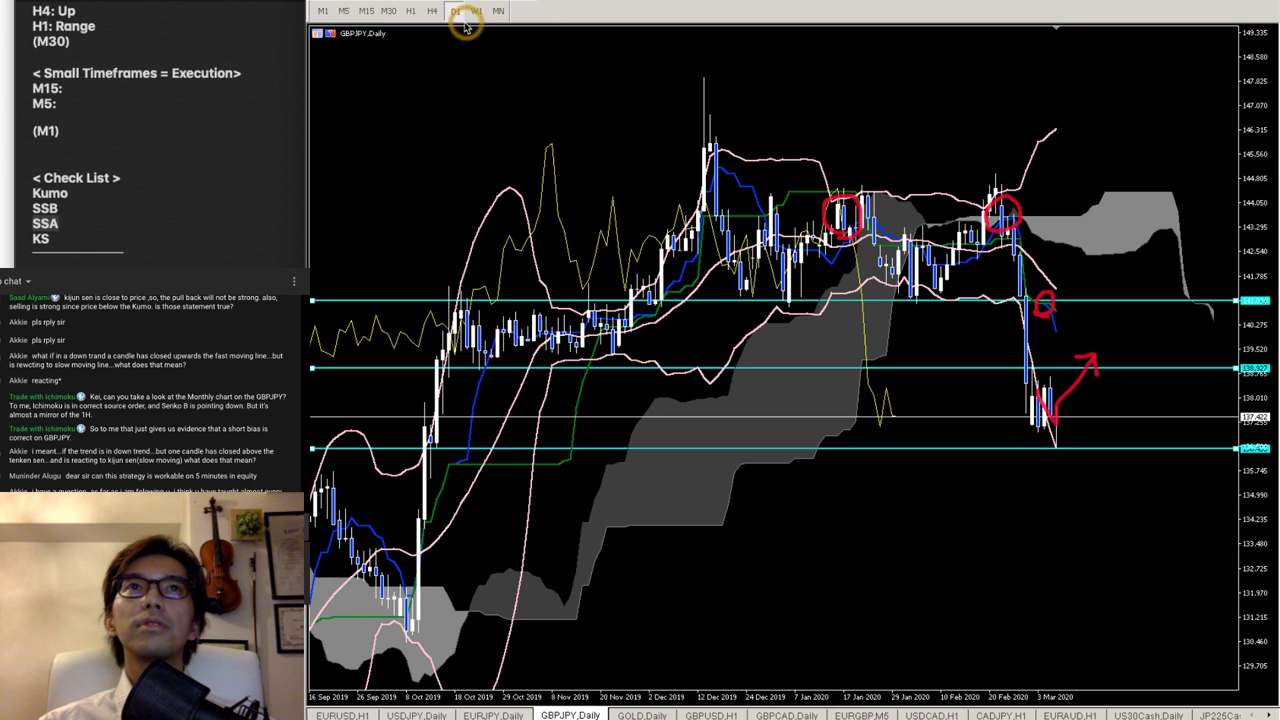
# - Place a Fibonacci retracement from the late-February high to the latest low on the daily chart and clear the freehand marks
pyautogui.click(993, 167)
pyautogui.moveTo(1157, 357); pyautogui.dragTo(1210, 448)
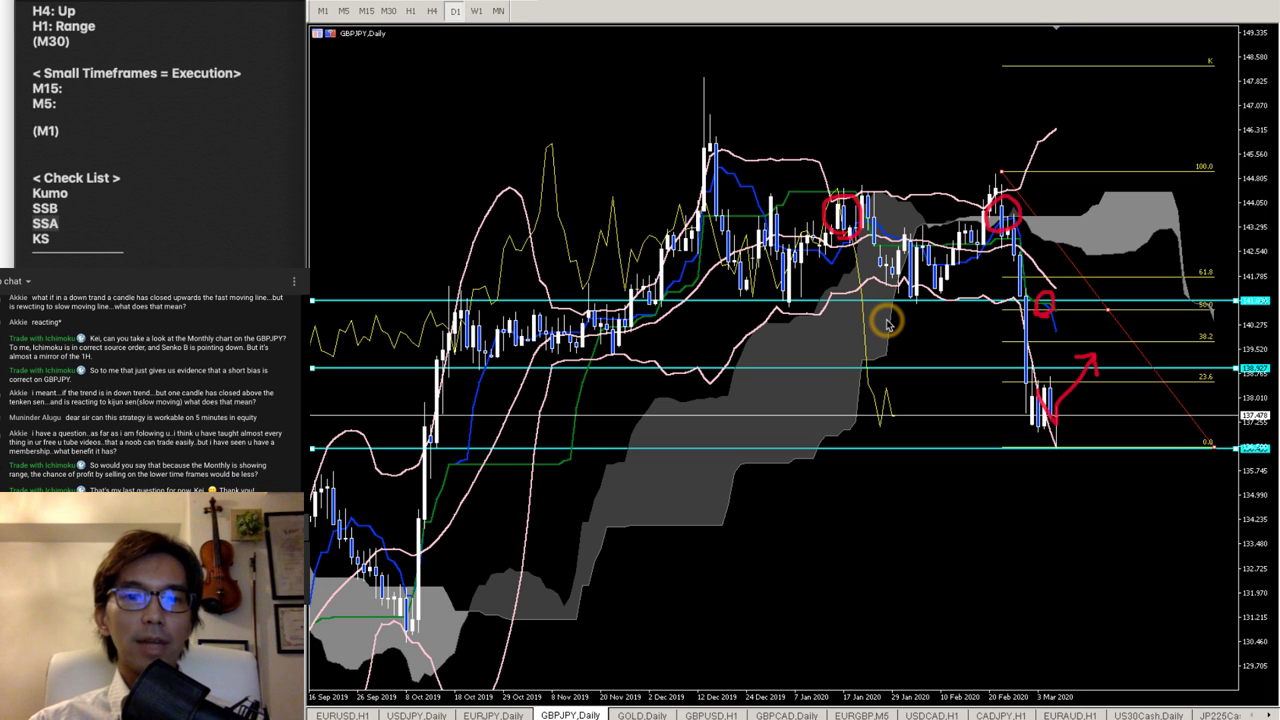
pyautogui.press('e')
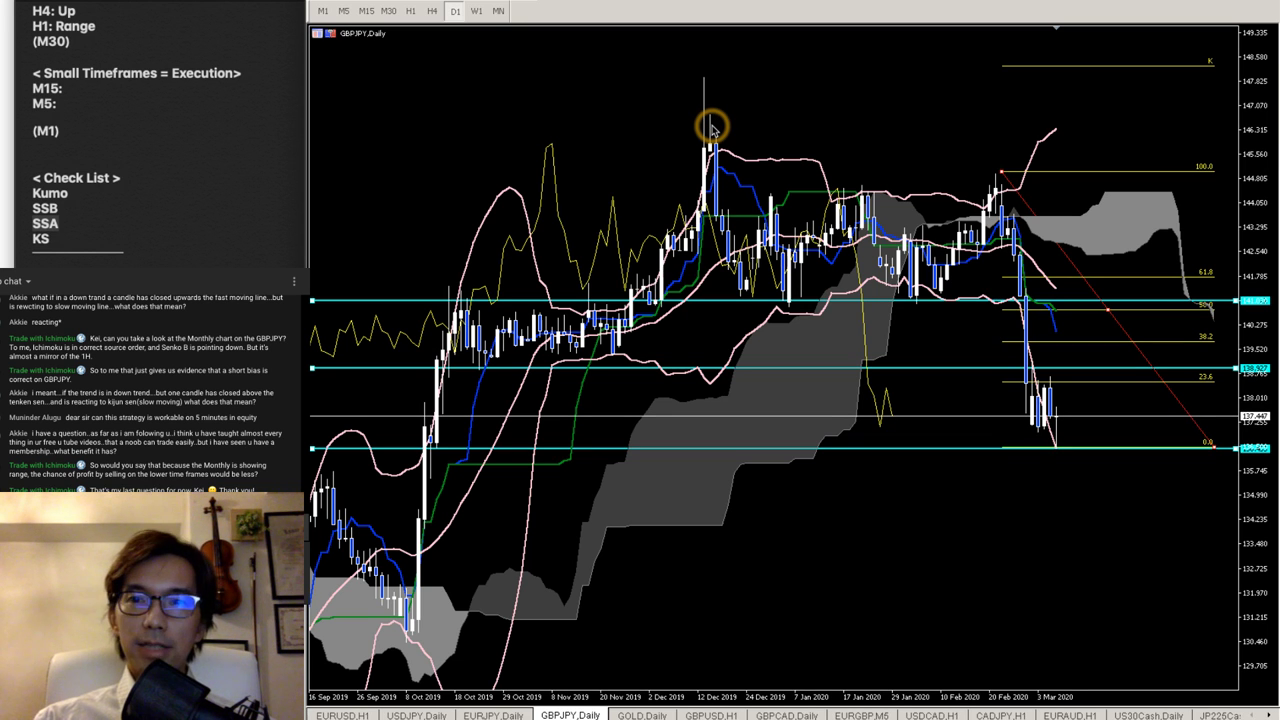
# - Delete the Fibonacci retracement and all the horizontal lines from the daily chart
pyautogui.press('BackSpace')
pyautogui.press('BackSpace')
pyautogui.press('BackSpace')
pyautogui.press('BackSpace')
pyautogui.press('BackSpace')
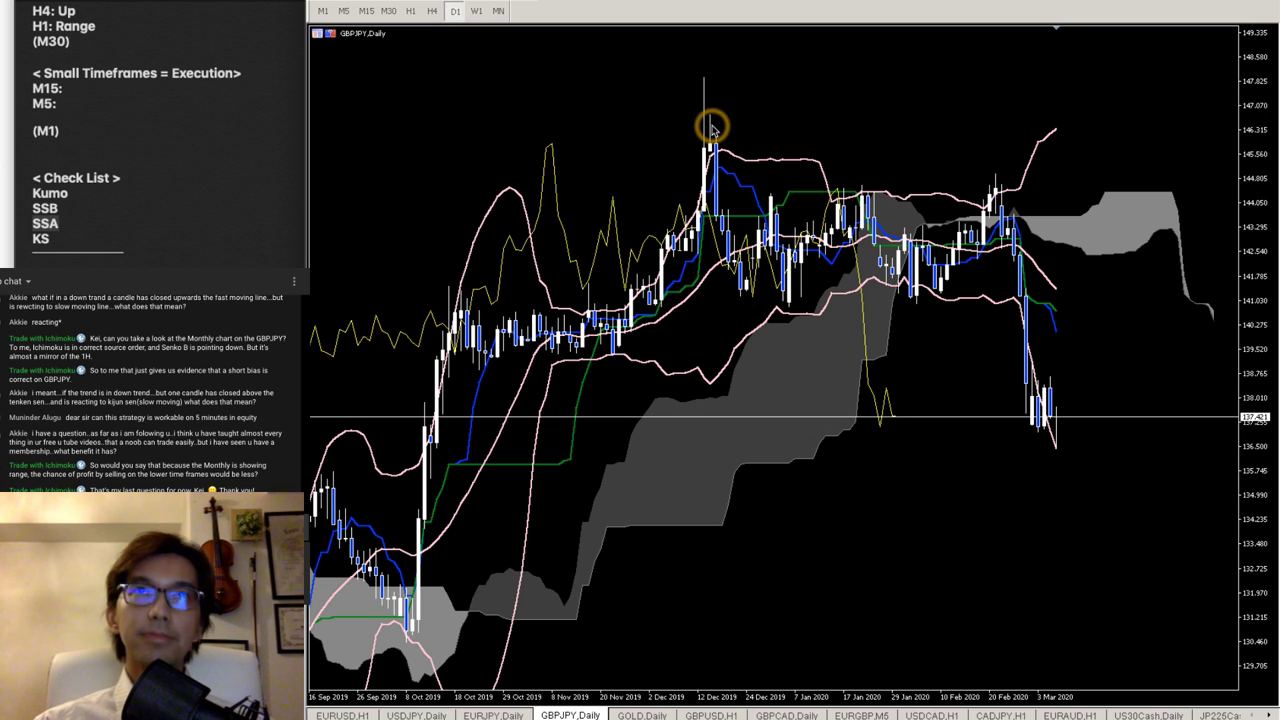
# - Switch to the monthly timeframe and draw downward arrows across the future cloud and the candles since late 2017
pyautogui.click(494, 16)
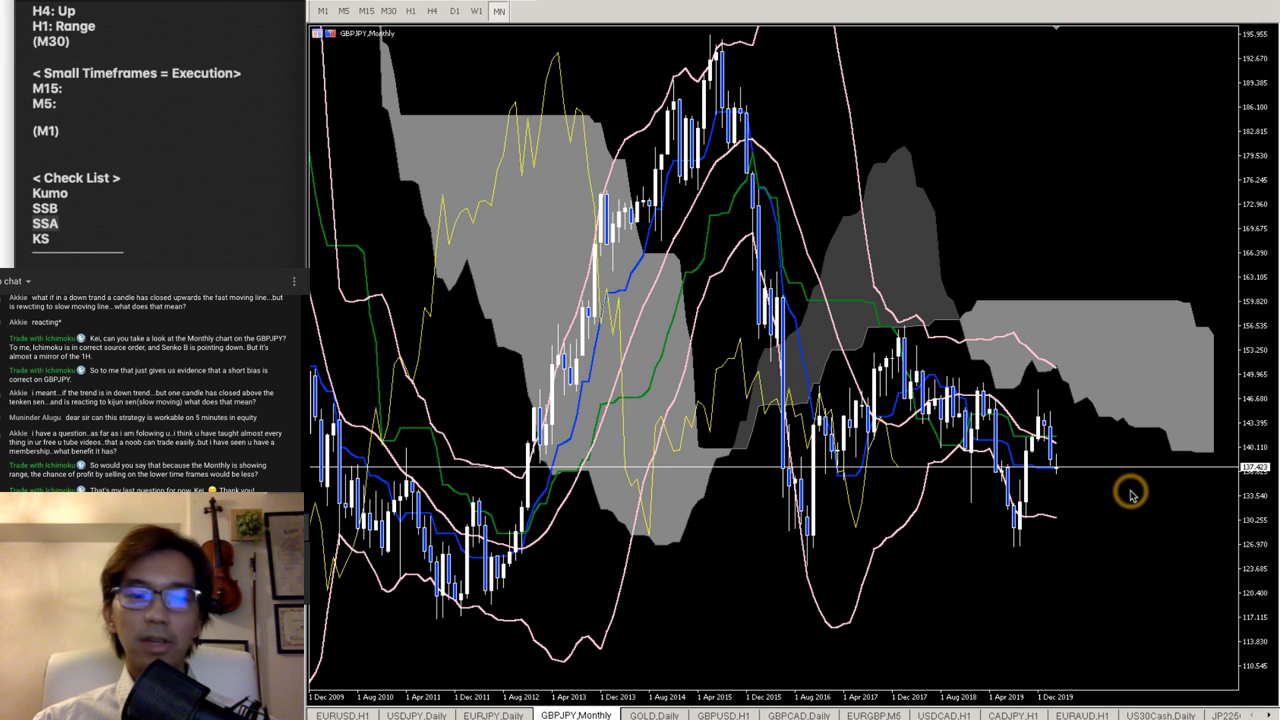
pyautogui.moveTo(983, 311); pyautogui.dragTo(1228, 428)
pyautogui.moveTo(884, 369)
pyautogui.mouseDown()
pyautogui.moveTo(971, 380)
pyautogui.moveTo(1112, 470)
pyautogui.moveTo(1086, 430)
pyautogui.moveTo(1078, 480)
pyautogui.mouseUp()
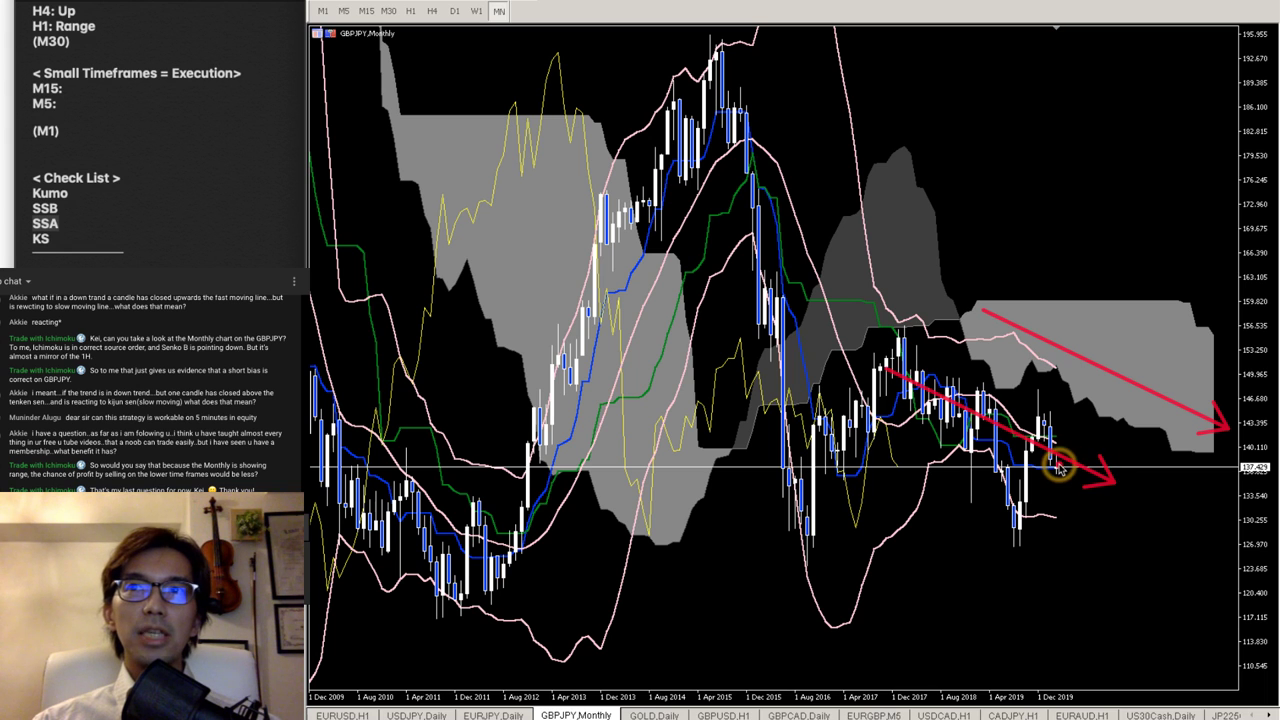
# - Draw zigzag projections from the current monthly price and circle the large cloud the 2012–2014 rally crossed, then clear all freehand marks
pyautogui.moveTo(1062, 458)
pyautogui.mouseDown()
pyautogui.moveTo(1095, 389)
pyautogui.moveTo(1148, 496)
pyautogui.moveTo(1170, 410)
pyautogui.moveTo(1212, 491)
pyautogui.moveTo(1228, 446)
pyautogui.mouseUp()
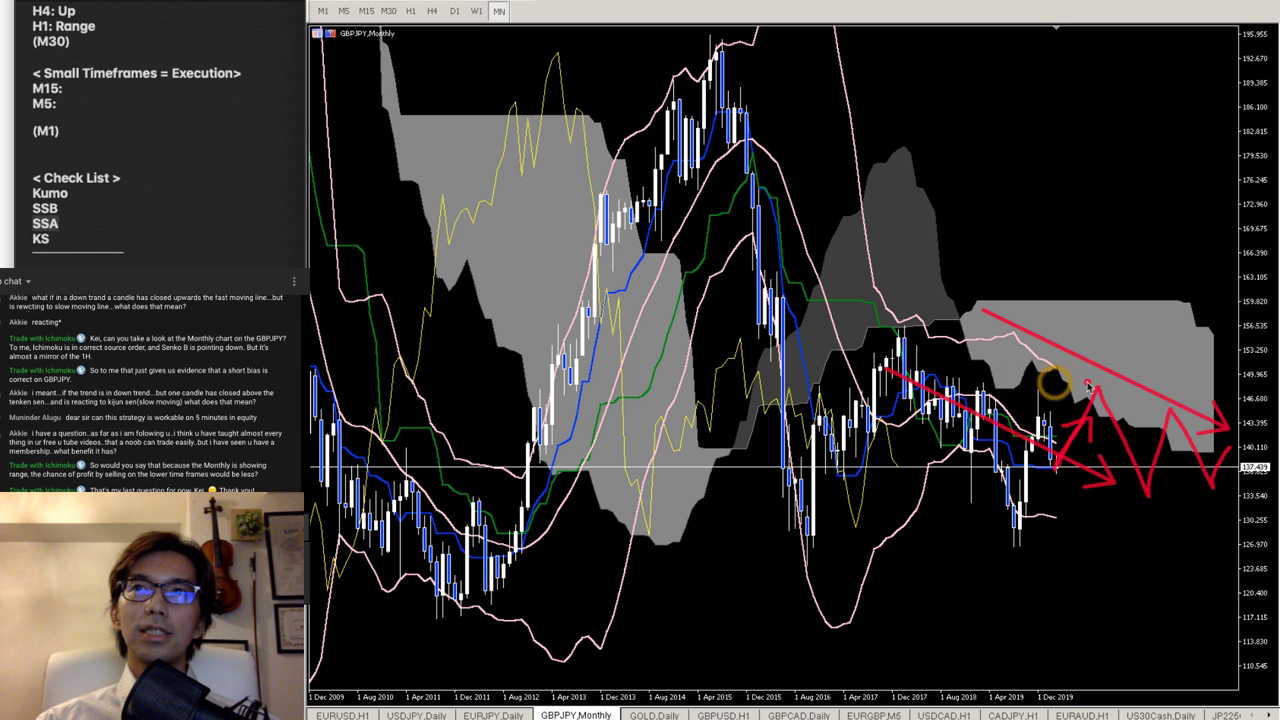
pyautogui.moveTo(540, 397)
pyautogui.mouseDown()
pyautogui.moveTo(378, 203)
pyautogui.moveTo(585, 105)
pyautogui.moveTo(668, 222)
pyautogui.moveTo(621, 425)
pyautogui.moveTo(541, 515)
pyautogui.mouseUp()
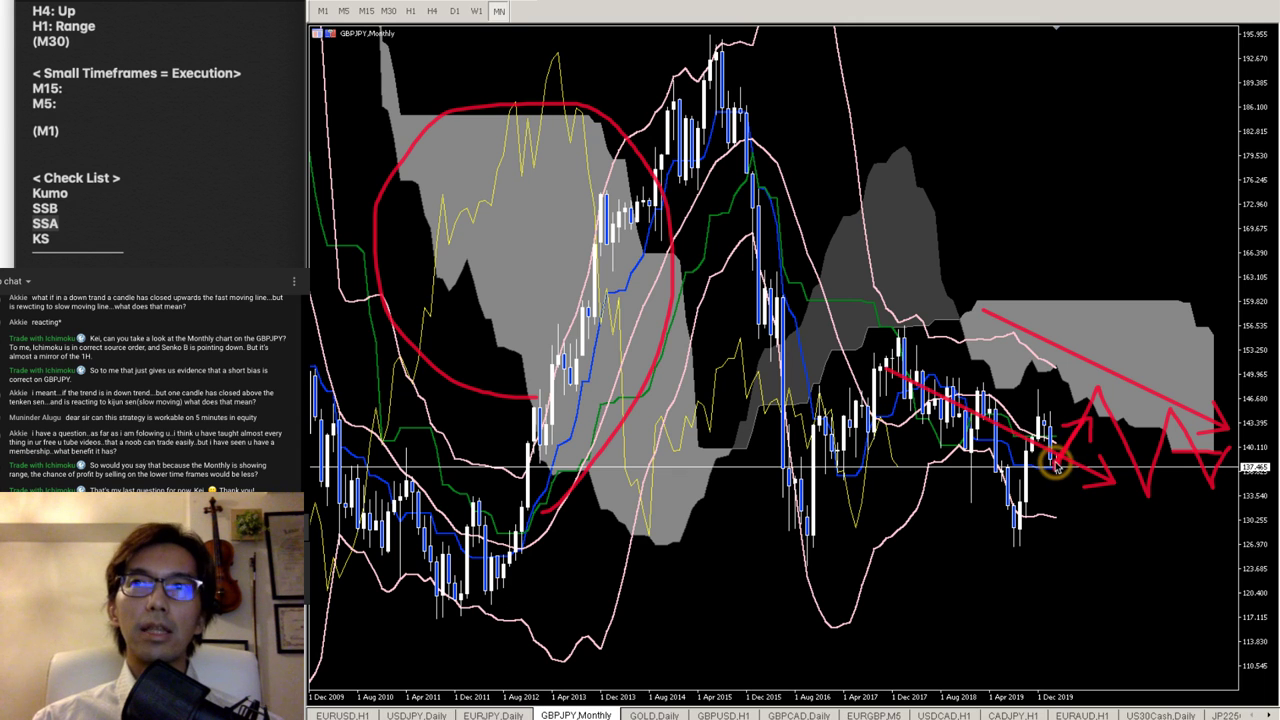
pyautogui.moveTo(1050, 462)
pyautogui.mouseDown()
pyautogui.moveTo(1098, 400)
pyautogui.moveTo(1086, 423)
pyautogui.moveTo(1137, 509)
pyautogui.moveTo(1182, 437)
pyautogui.moveTo(1228, 510)
pyautogui.mouseUp()
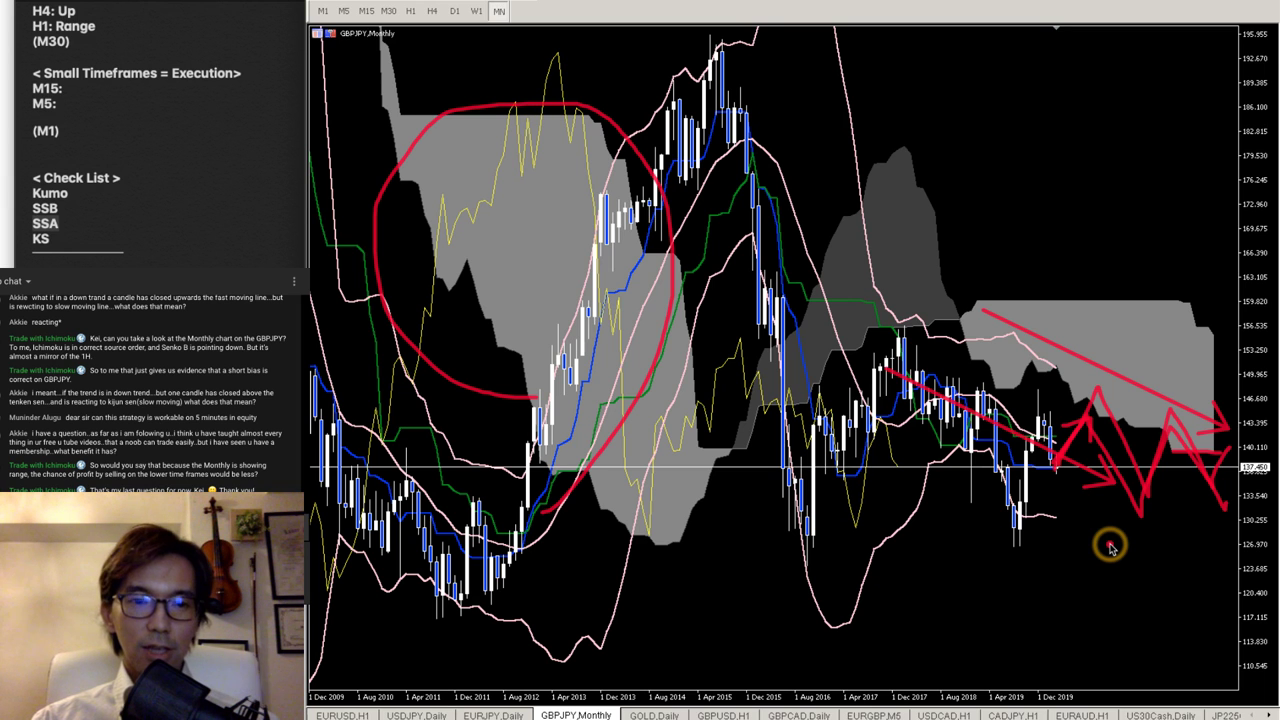
pyautogui.press('e')
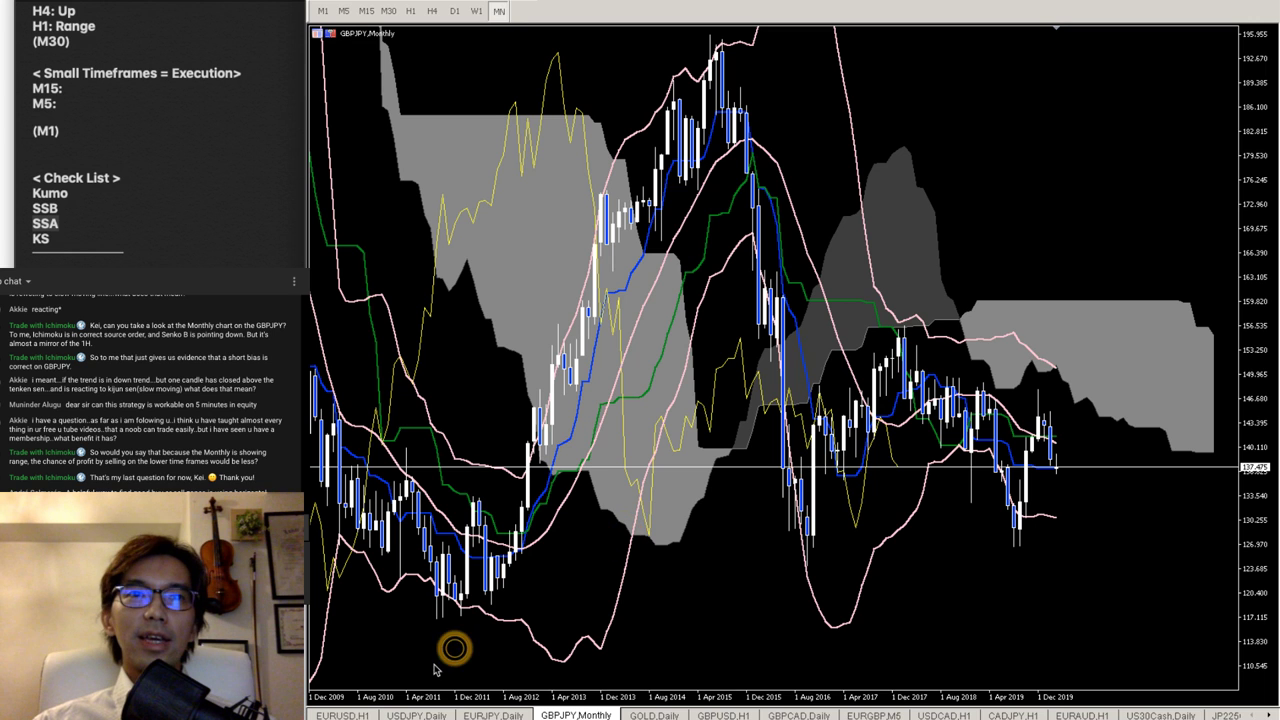
# - Open the EURUSD H1 chart and compress its price scale vertically
pyautogui.click(352, 714)
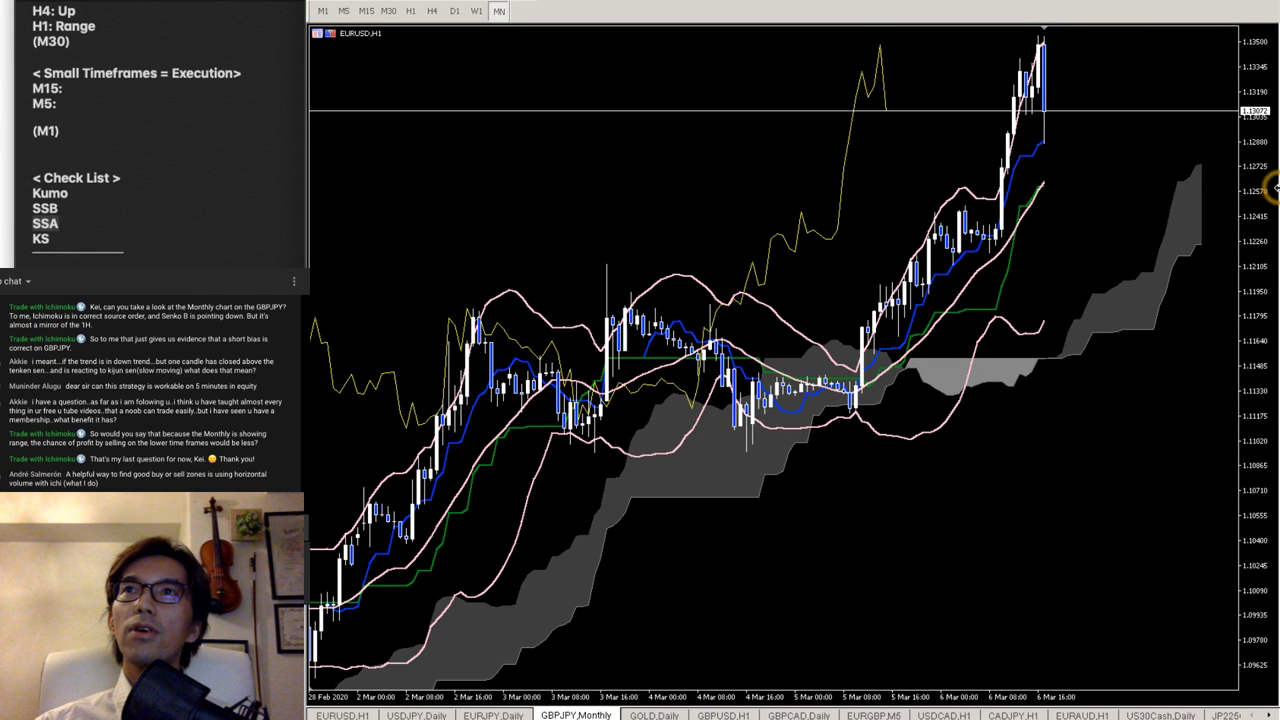
pyautogui.moveTo(1275, 187); pyautogui.dragTo(1258, 312)
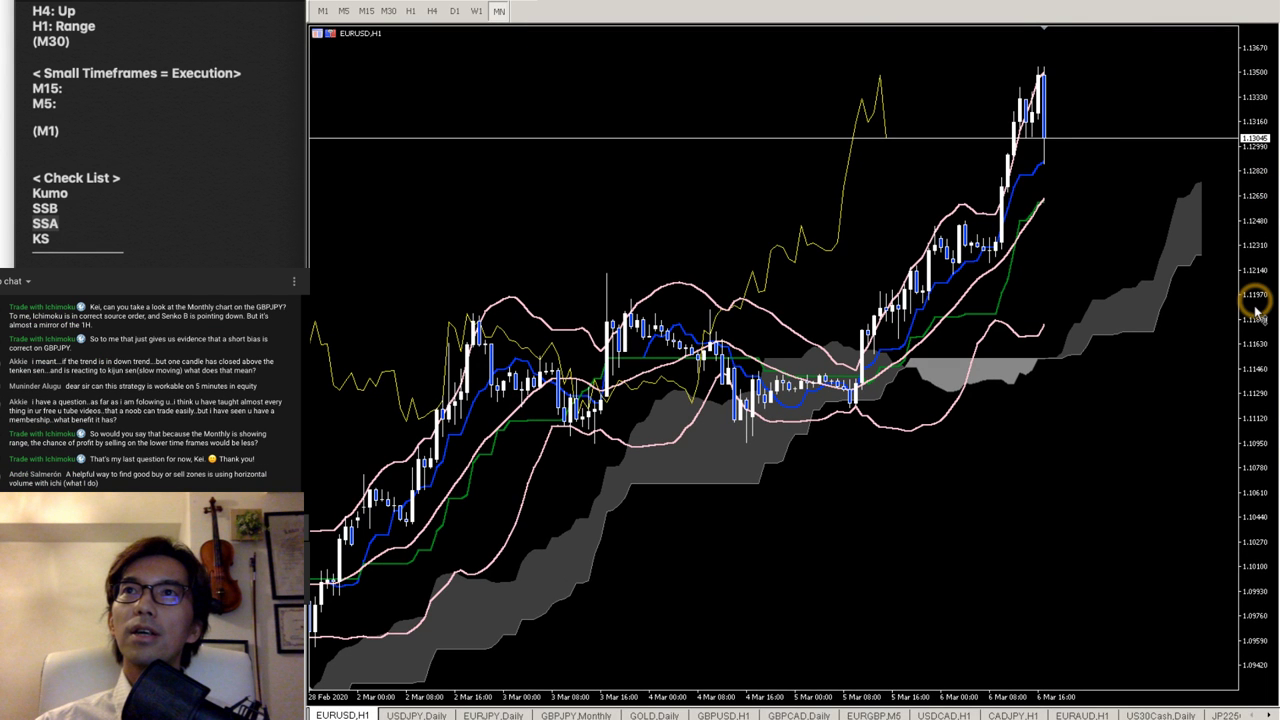